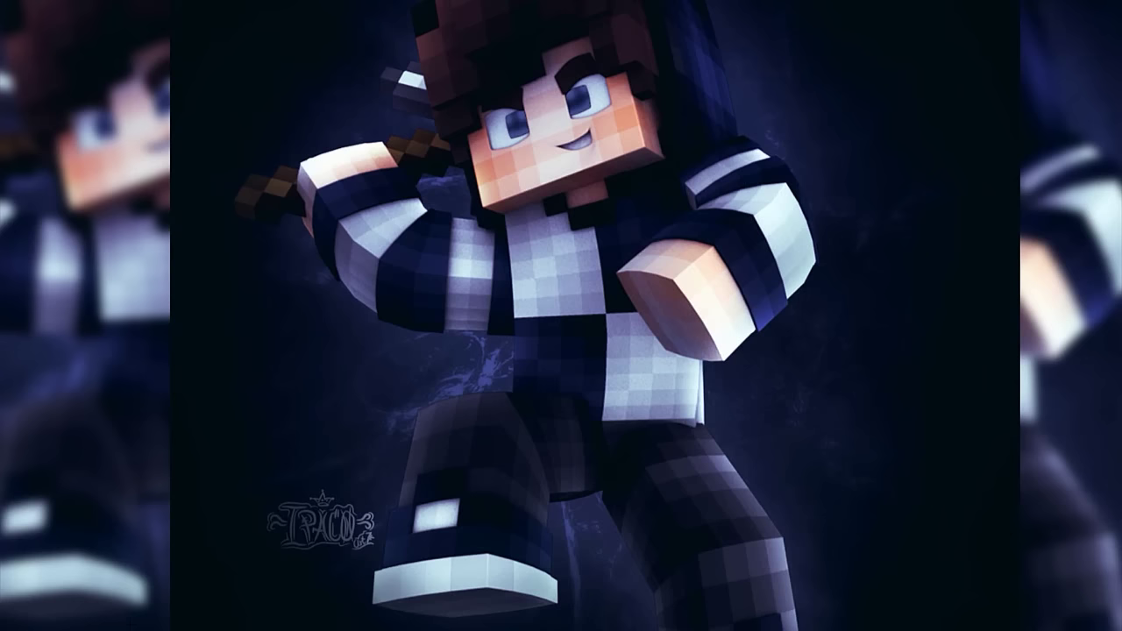
Show the desktop icons and select the two files near the top centre.
{"action": "right_click", "coordinate": [256, 247]}
{"action": "mouse_move", "coordinate": [308, 273]}
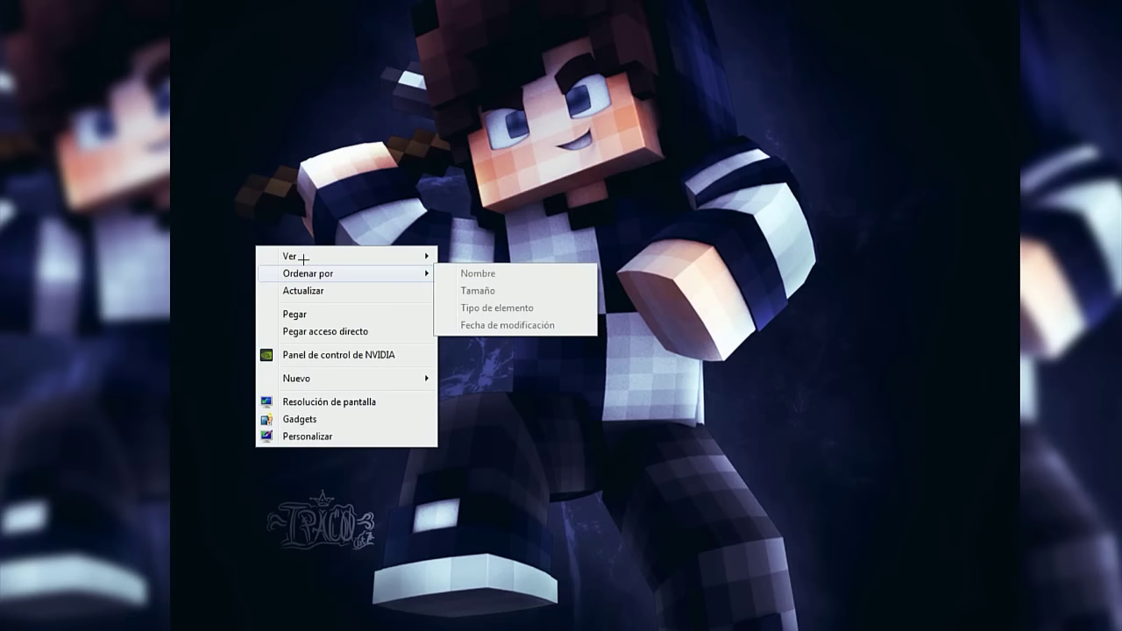
{"action": "left_click", "coordinate": [488, 354]}
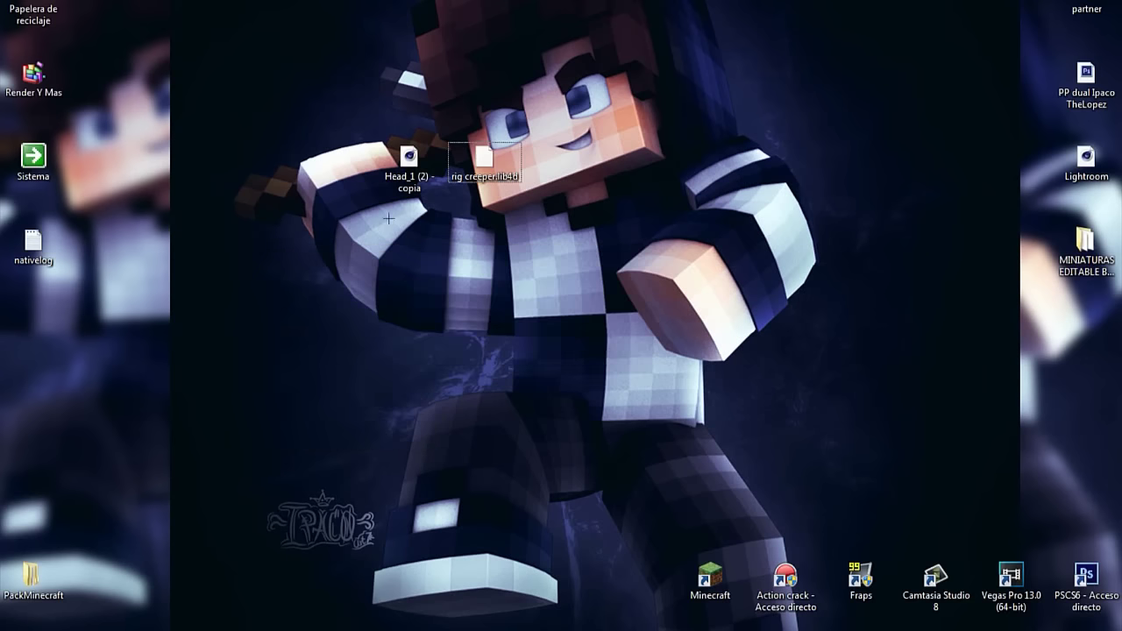
{"action": "left_click_drag", "start_coordinate": [390, 219], "coordinate": [506, 127]}
Move Head_1 (2) - copia and rig creeper.lib4d up toward the top centre of the desktop.
{"action": "left_click", "coordinate": [409, 159]}
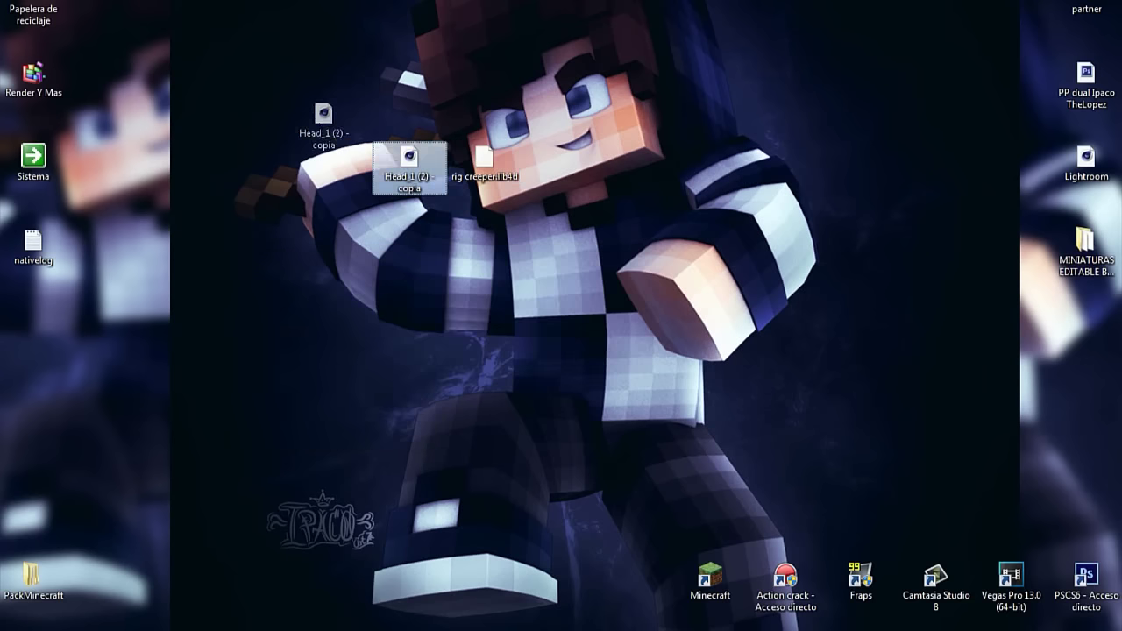
{"action": "left_click_drag", "start_coordinate": [410, 159], "coordinate": [334, 78]}
{"action": "mouse_move", "coordinate": [450, 166]}
{"action": "left_mouse_down"}
{"action": "mouse_move", "coordinate": [539, 142]}
{"action": "mouse_move", "coordinate": [600, 166]}
{"action": "left_mouse_up"}
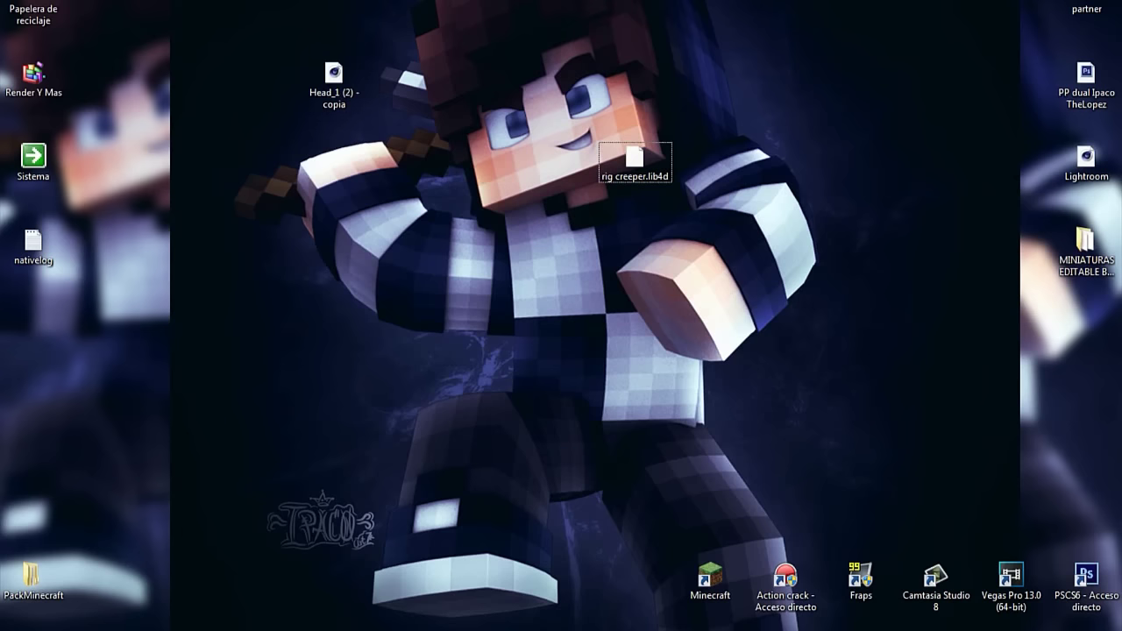
{"action": "left_click_drag", "start_coordinate": [374, 600], "coordinate": [771, 63]}
{"action": "left_click", "coordinate": [605, 144]}
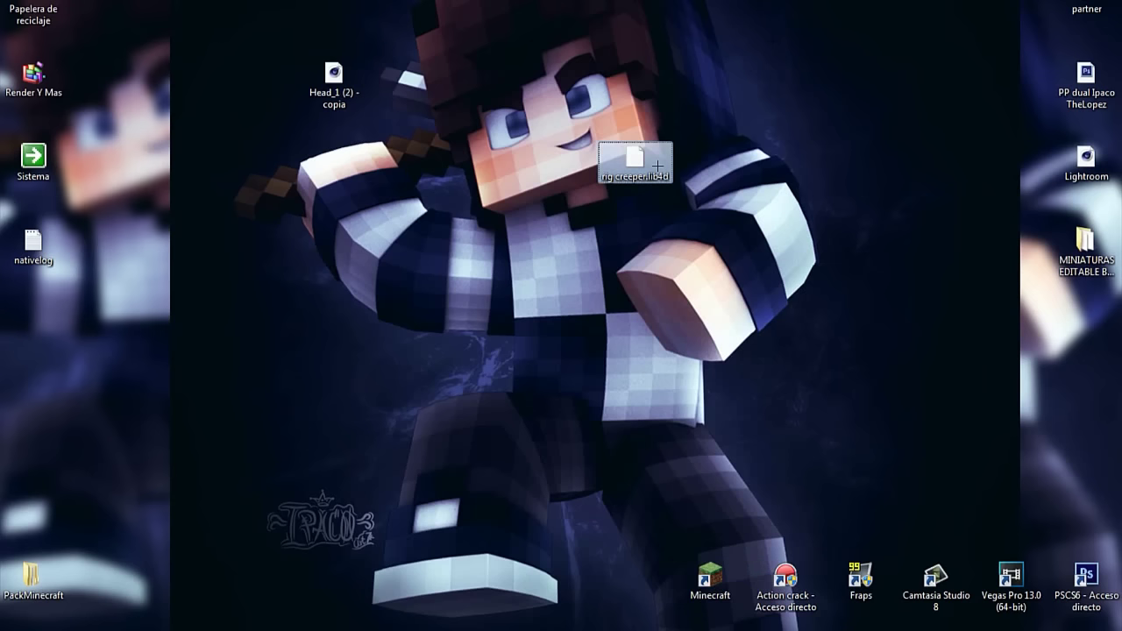
{"action": "left_click_drag", "start_coordinate": [633, 161], "coordinate": [482, 78]}
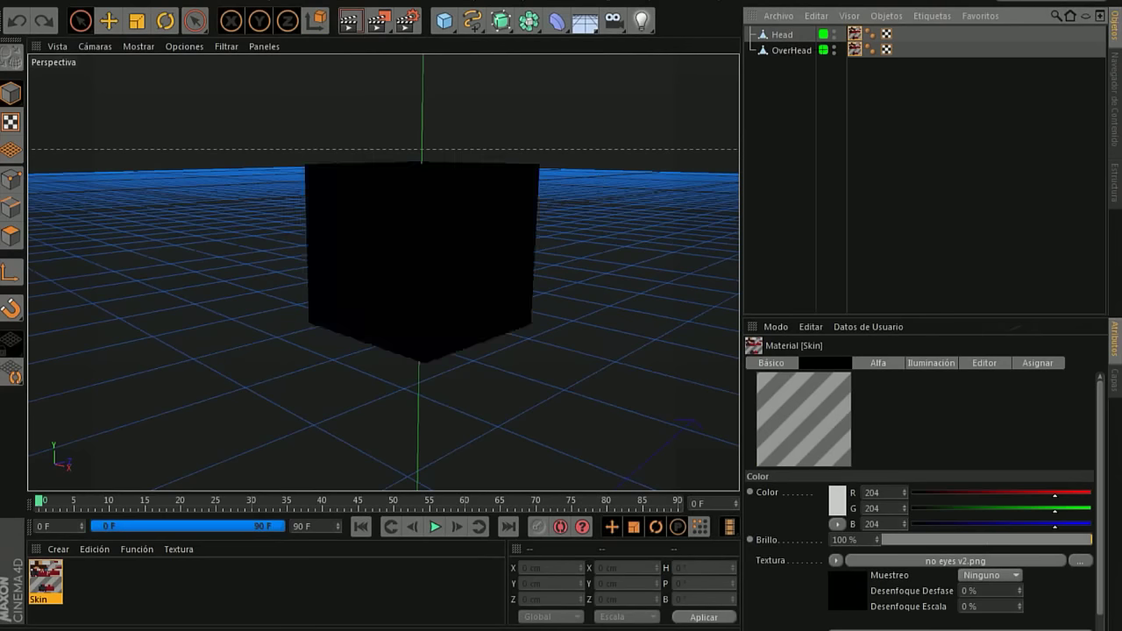
Delete the Head and OverHead texture tags and the Skin material, and create a new default material.
{"action": "left_click", "coordinate": [855, 49]}
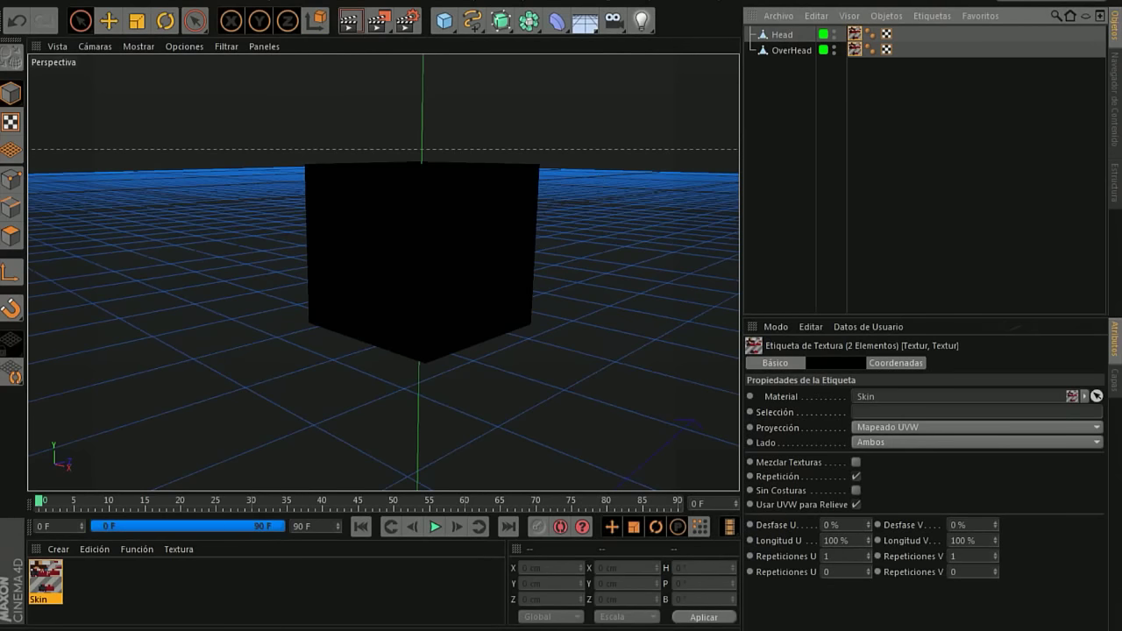
{"action": "key", "text": "Delete"}
{"action": "left_click", "coordinate": [39, 576]}
{"action": "key", "text": "Delete"}
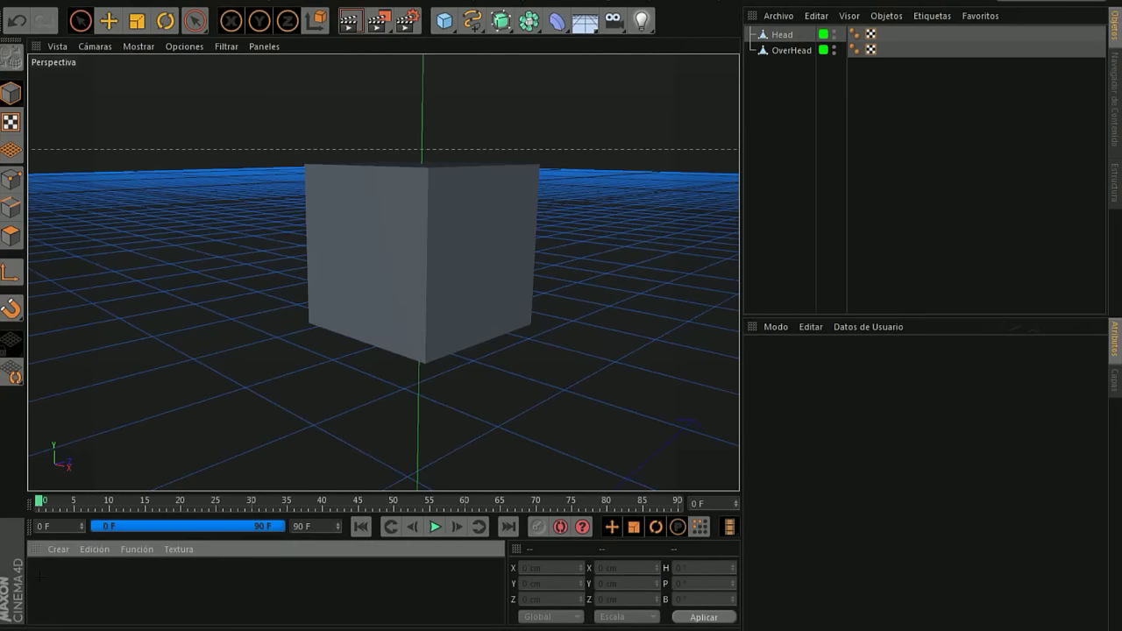
{"action": "double_click", "coordinate": [39, 576]}
Load the 3KcQdNw skin image as Mat's Color and Alpha textures without copying it to the project.
{"action": "double_click", "coordinate": [45, 578]}
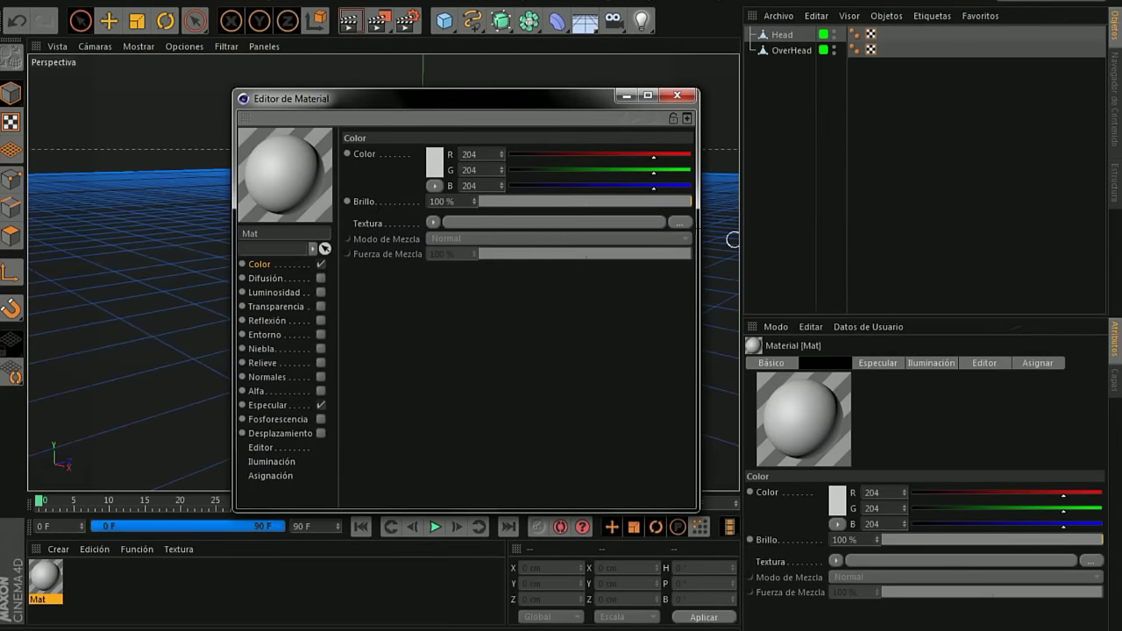
{"action": "left_click", "coordinate": [679, 223]}
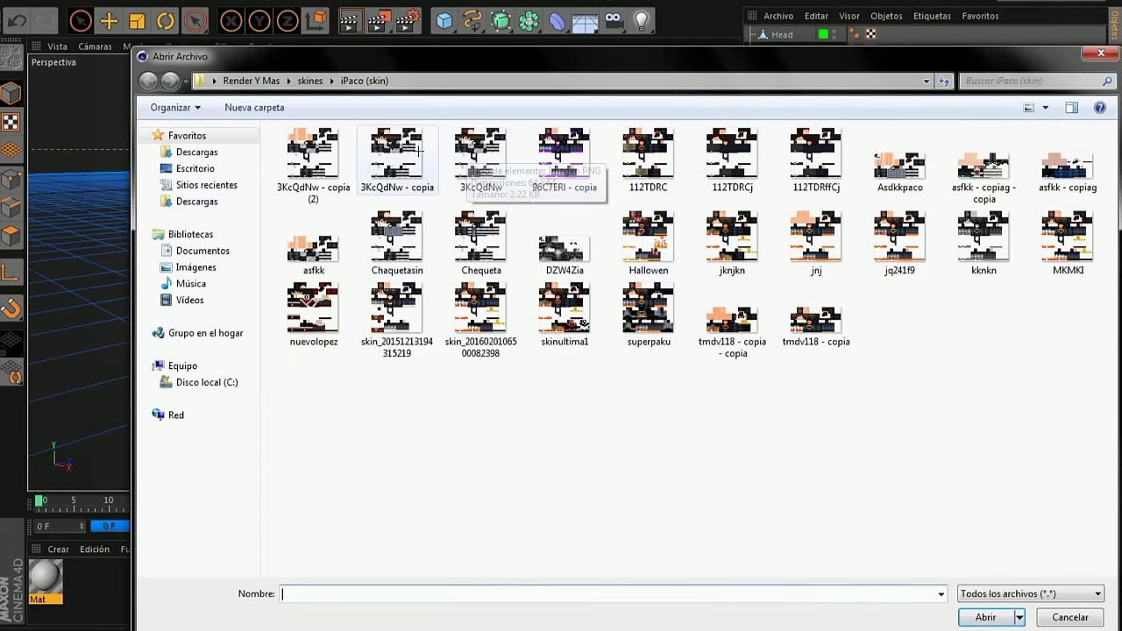
{"action": "double_click", "coordinate": [467, 148]}
{"action": "left_click", "coordinate": [680, 223]}
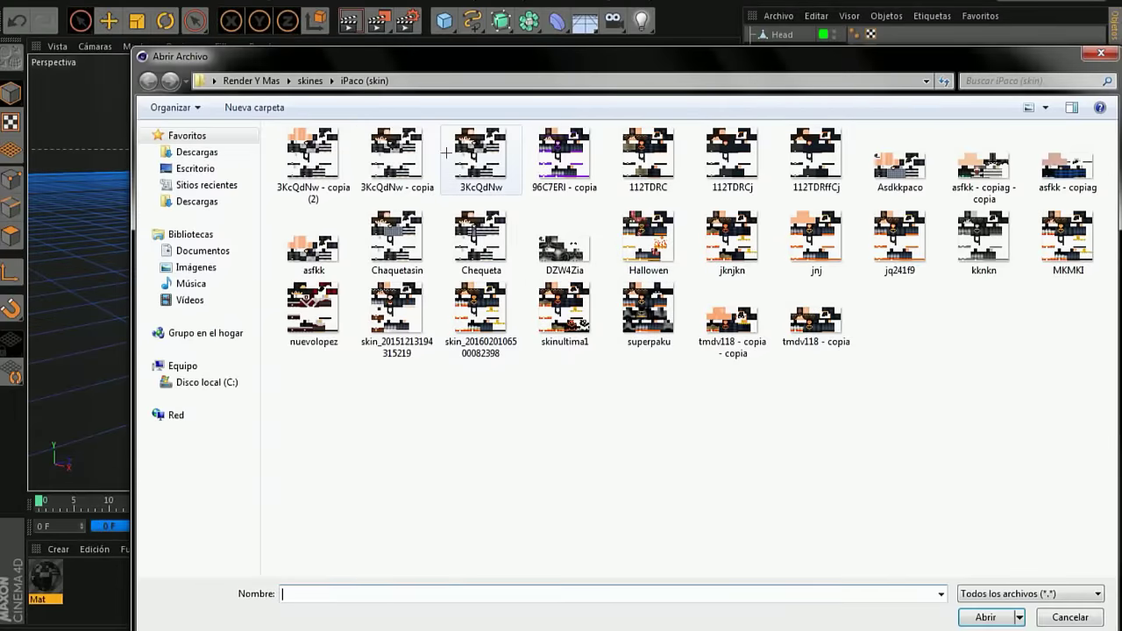
{"action": "double_click", "coordinate": [481, 156]}
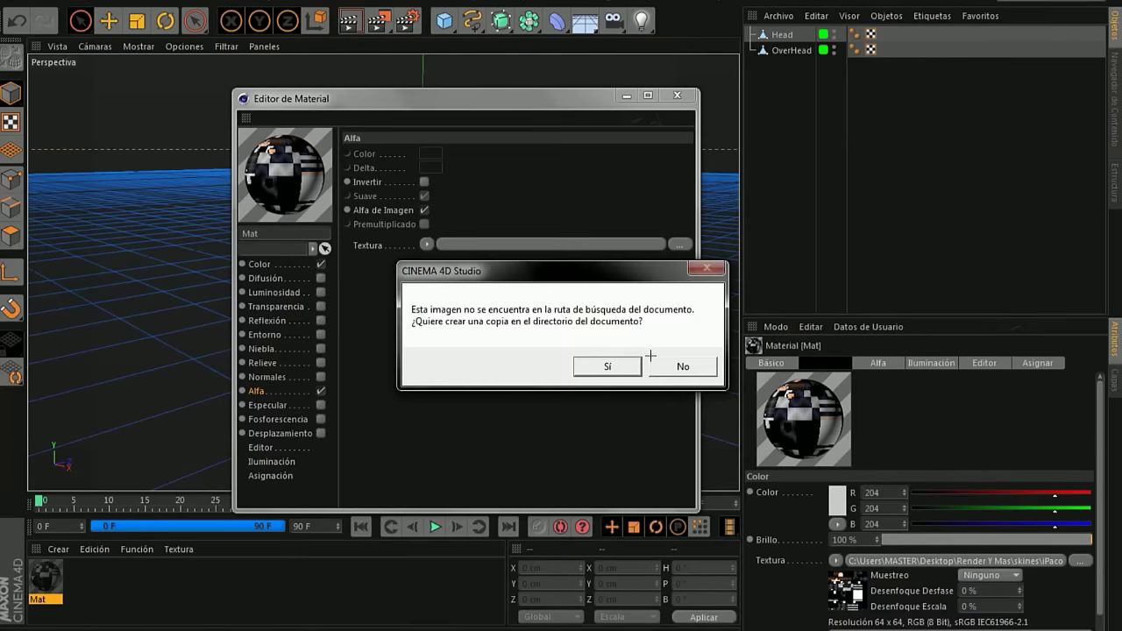
{"action": "left_click", "coordinate": [681, 365]}
Set texture sampling to Ninguno, show the preview as Plano, and close the editor.
{"action": "left_click", "coordinate": [579, 259]}
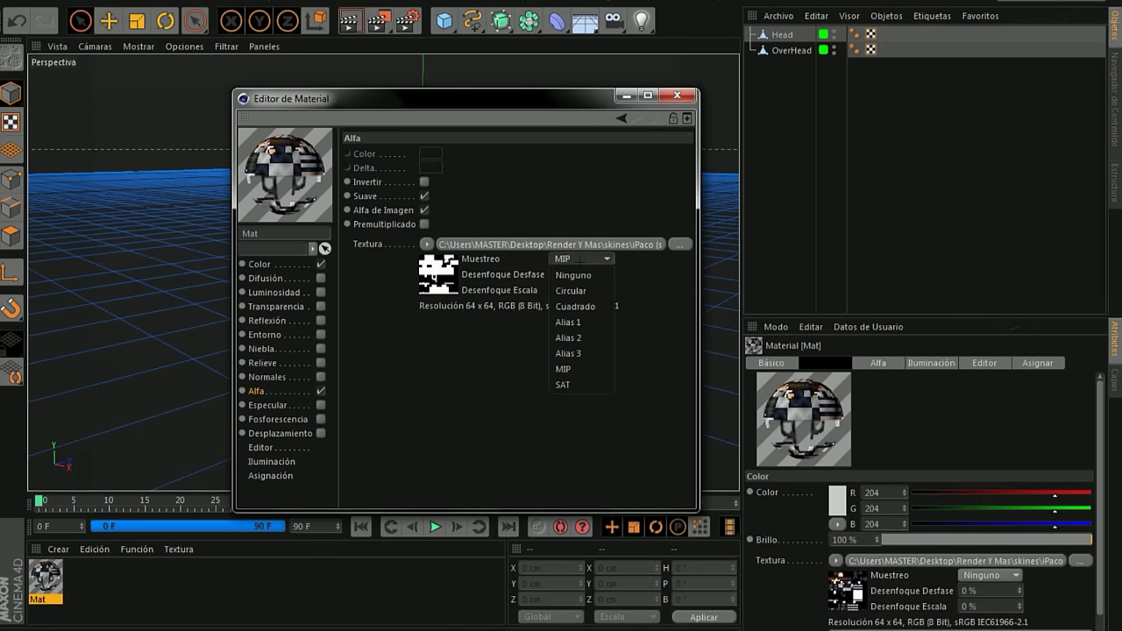
{"action": "left_click", "coordinate": [568, 274]}
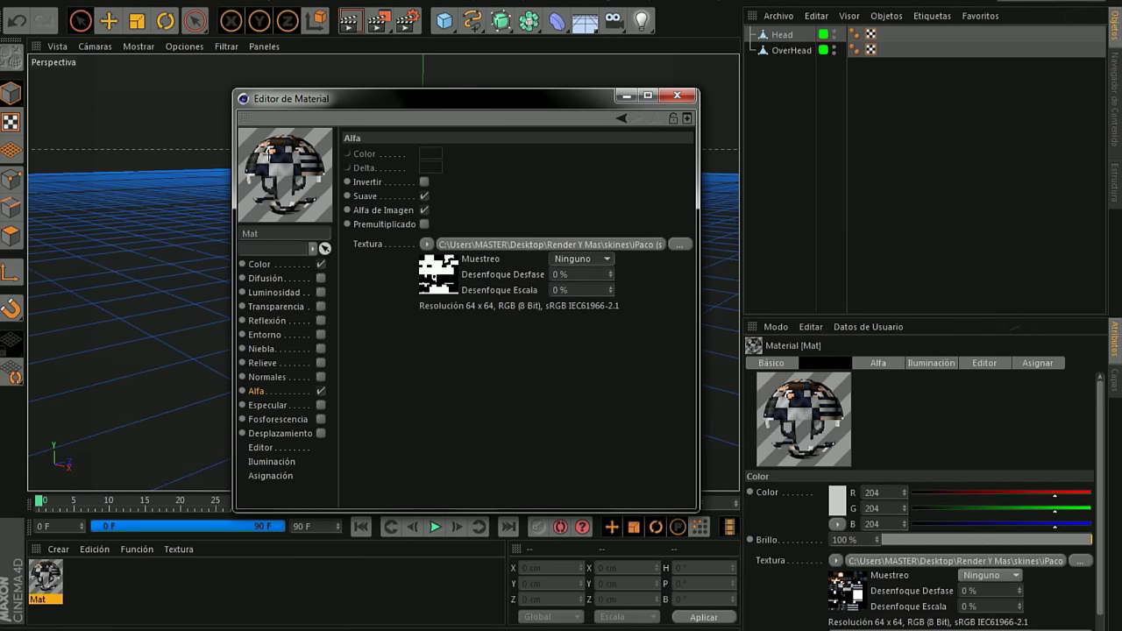
{"action": "right_click", "coordinate": [267, 152]}
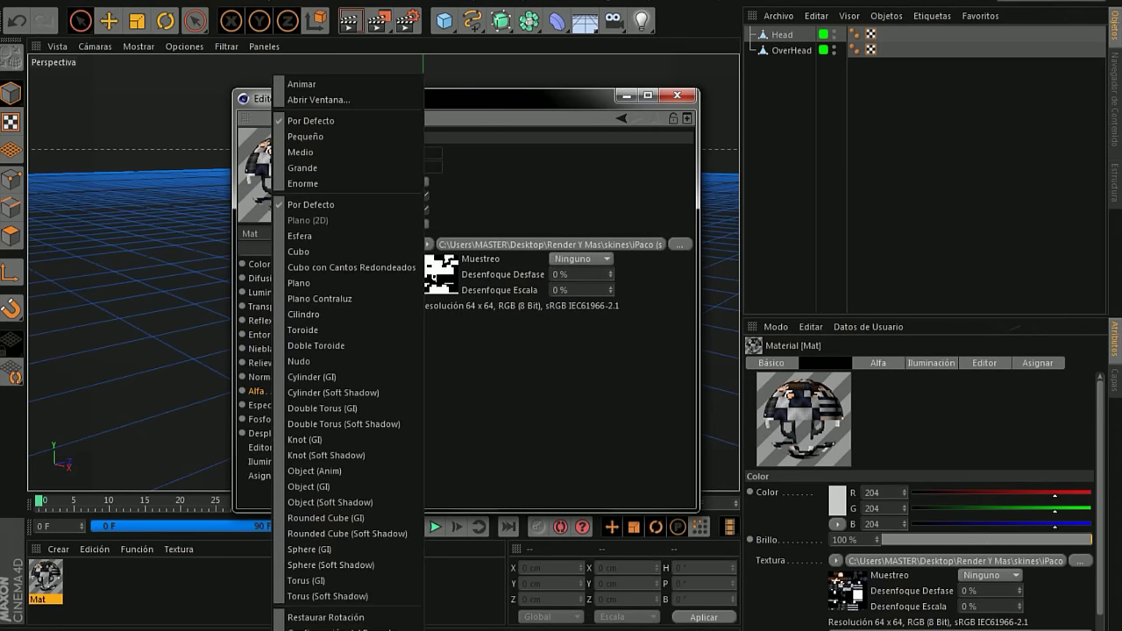
{"action": "key", "text": "Escape"}
{"action": "right_click", "coordinate": [281, 173]}
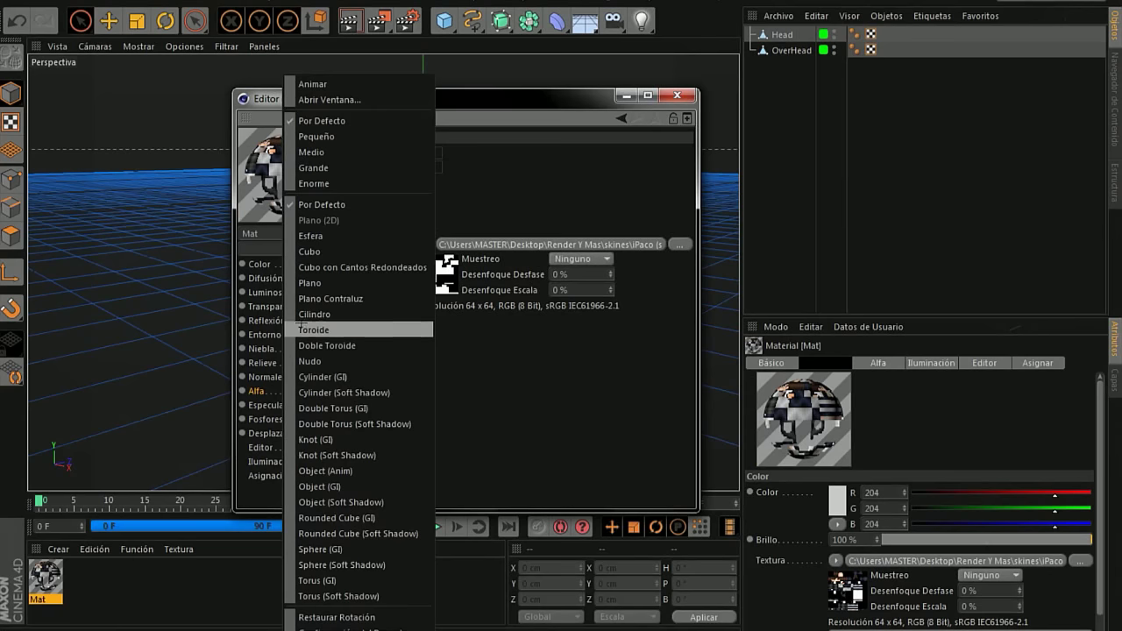
{"action": "left_click", "coordinate": [307, 282]}
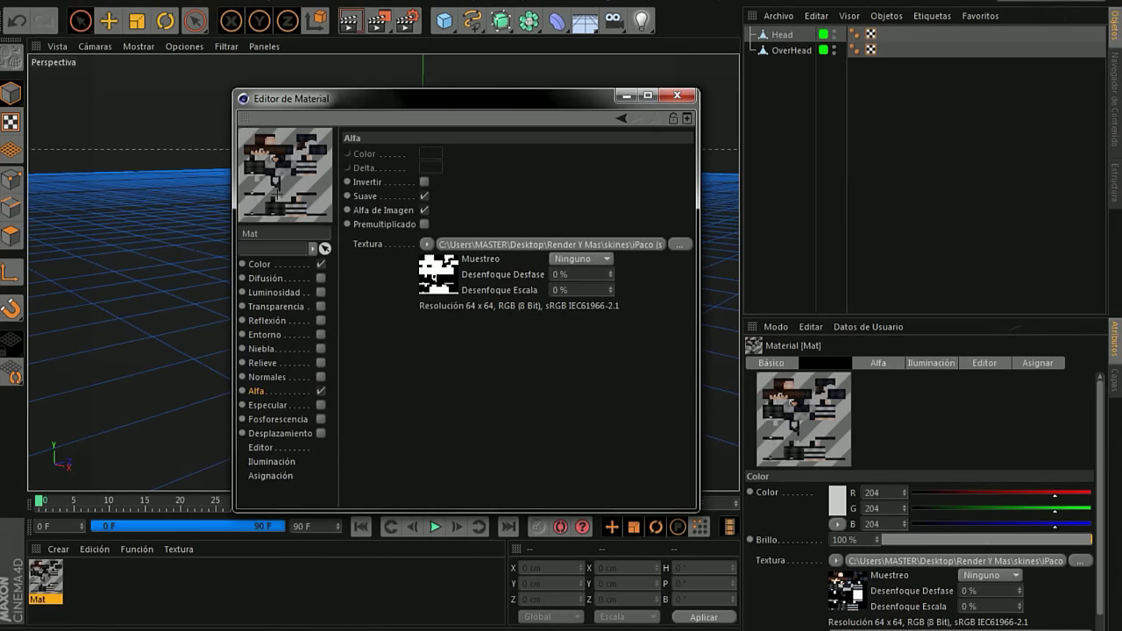
{"action": "left_click", "coordinate": [677, 95]}
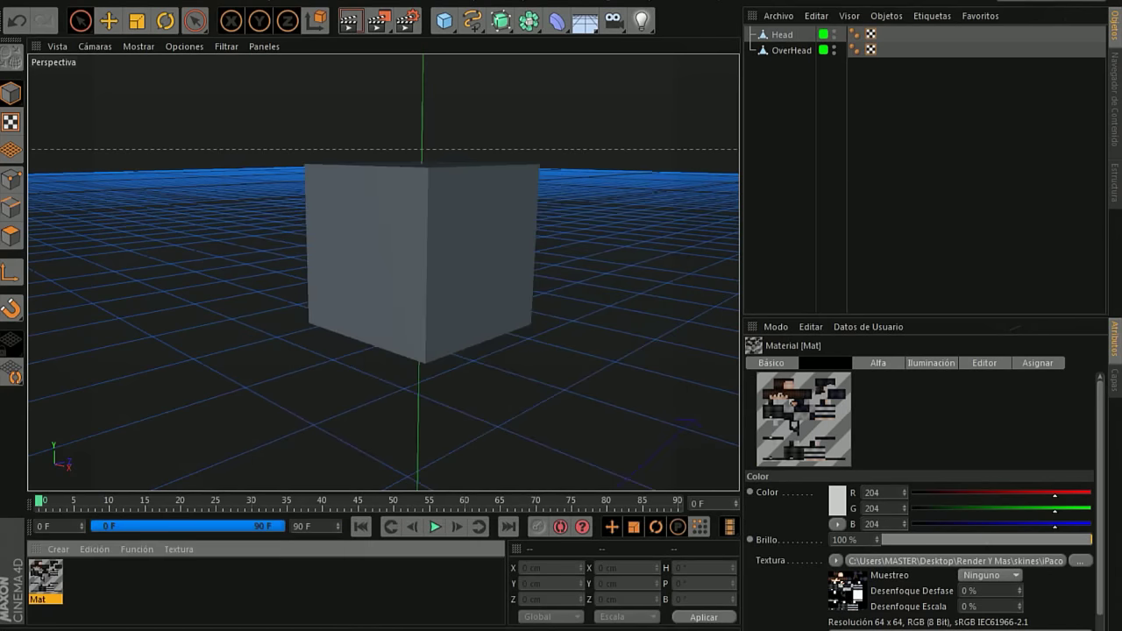
Drop Mat onto Head and OverHead, then Ctrl-drag OverHead to create OverHead.1.
{"action": "left_click_drag", "start_coordinate": [780, 19], "coordinate": [783, 35]}
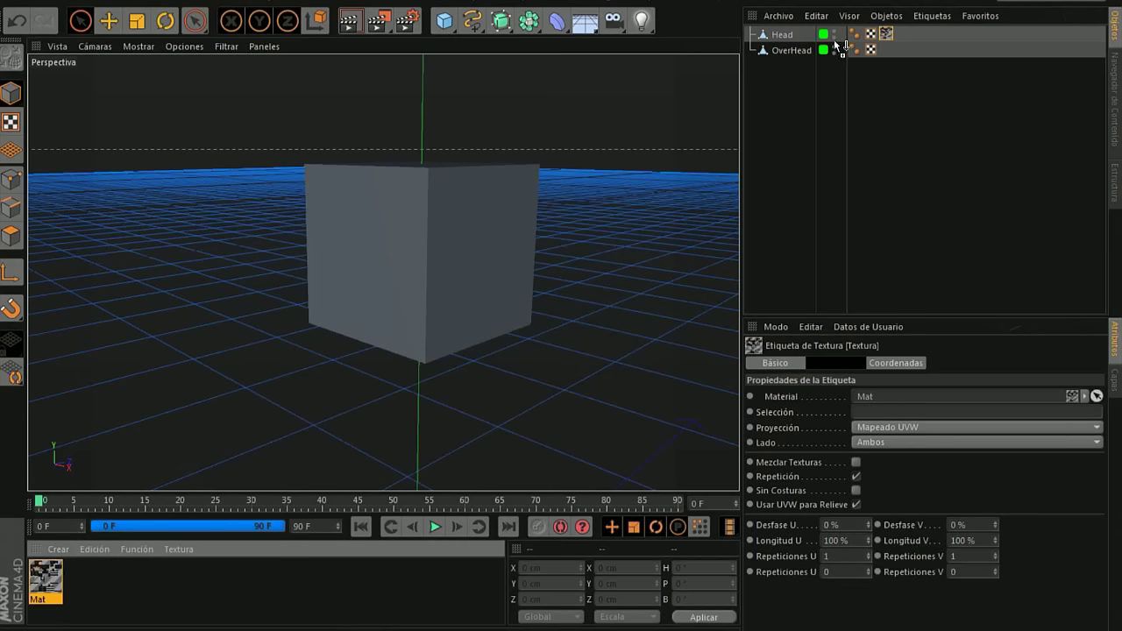
{"action": "left_click_drag", "start_coordinate": [789, 50], "coordinate": [789, 50]}
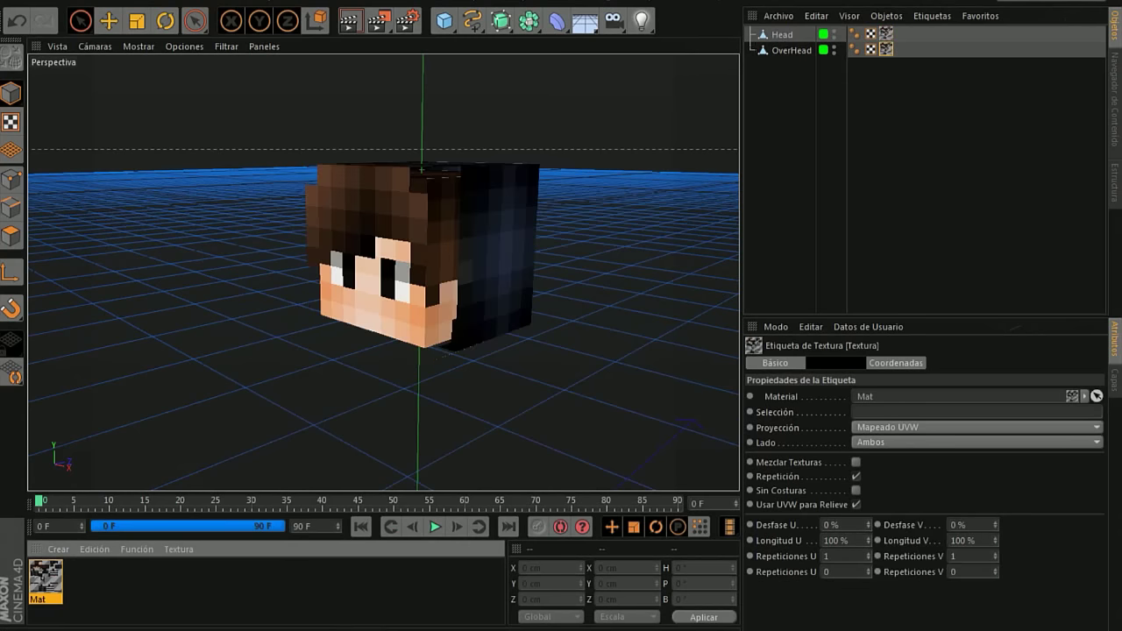
{"action": "left_click_drag", "start_coordinate": [420, 237], "coordinate": [383, 273], "text": "alt"}
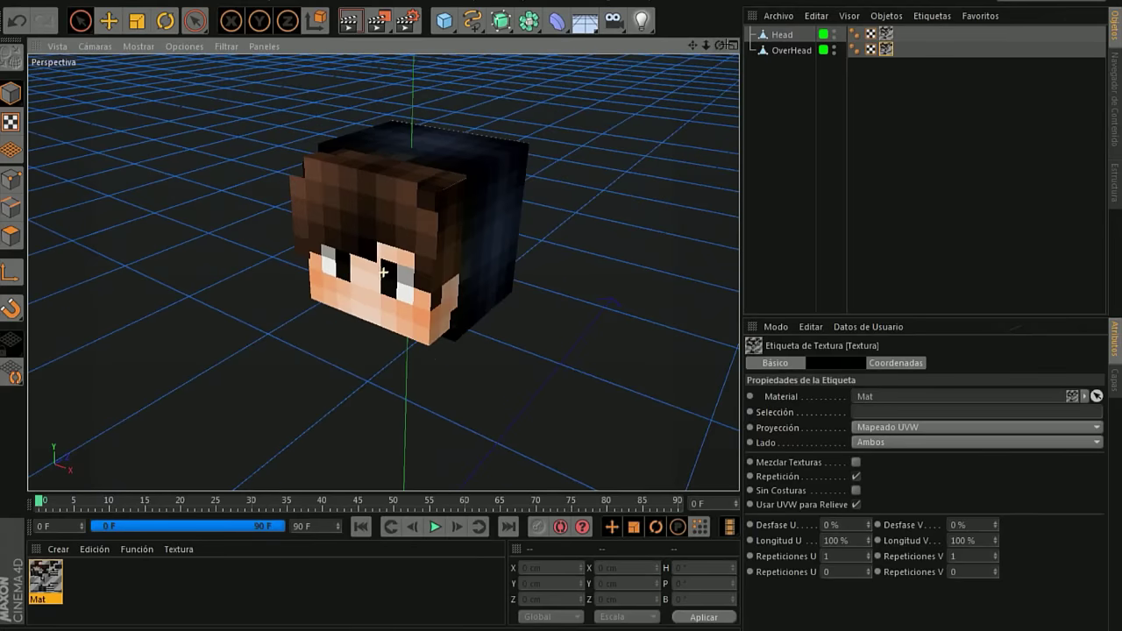
{"action": "left_click", "coordinate": [788, 50]}
{"action": "left_click_drag", "start_coordinate": [786, 48], "coordinate": [786, 67], "text": "ctrl"}
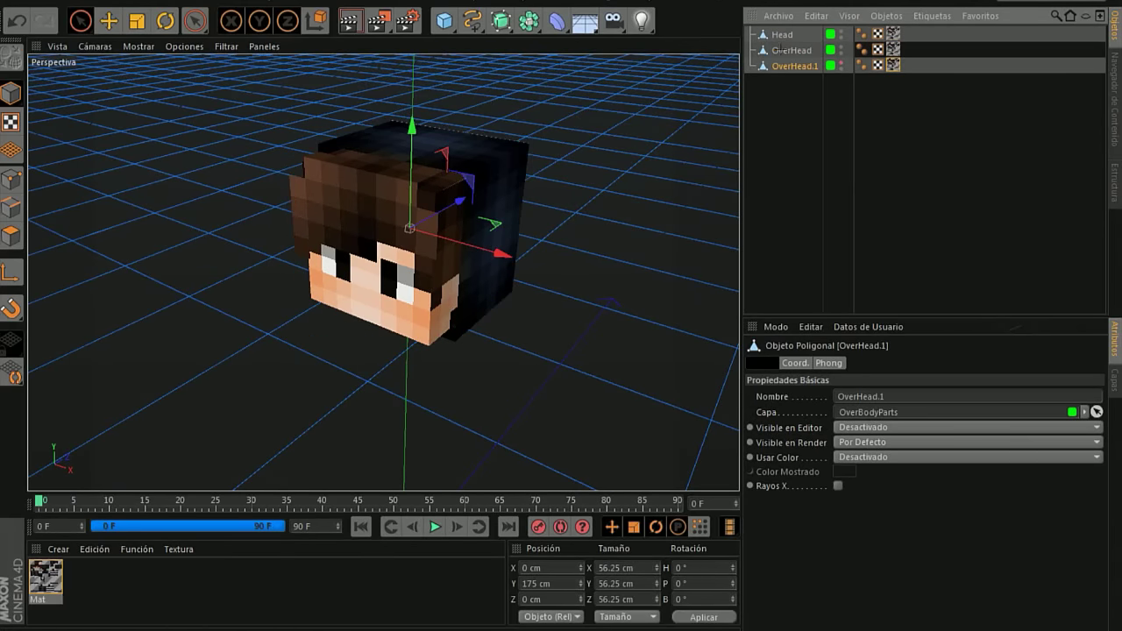
Put OverHead in polygon mode with Live Selection and hide the inner Head object.
{"action": "left_click", "coordinate": [778, 50]}
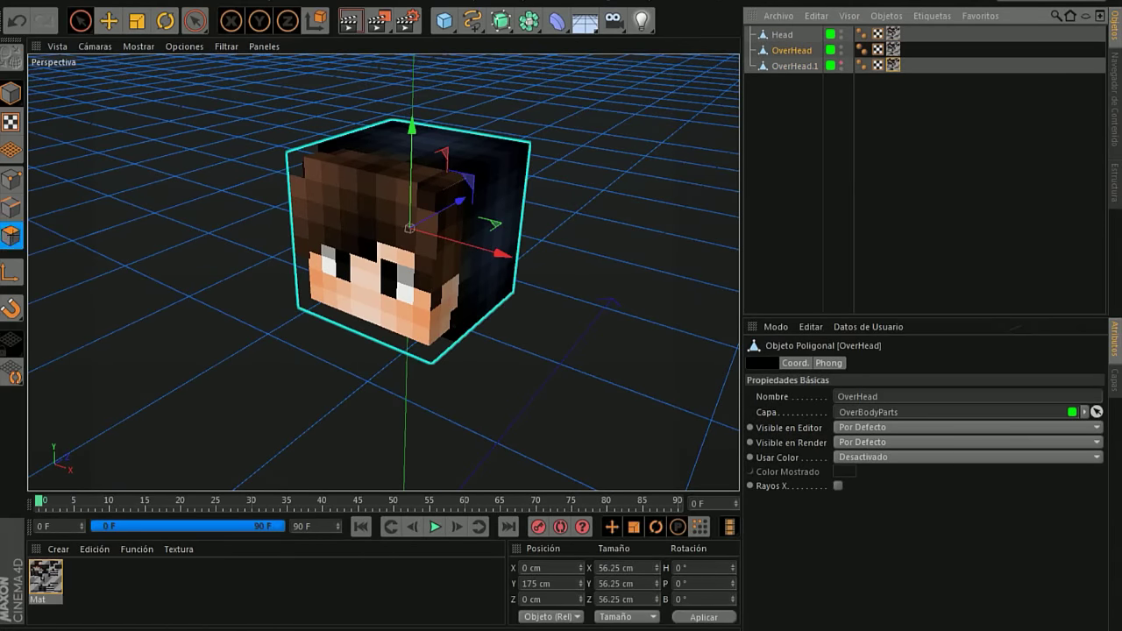
{"action": "left_click", "coordinate": [11, 234]}
{"action": "left_click", "coordinate": [79, 21]}
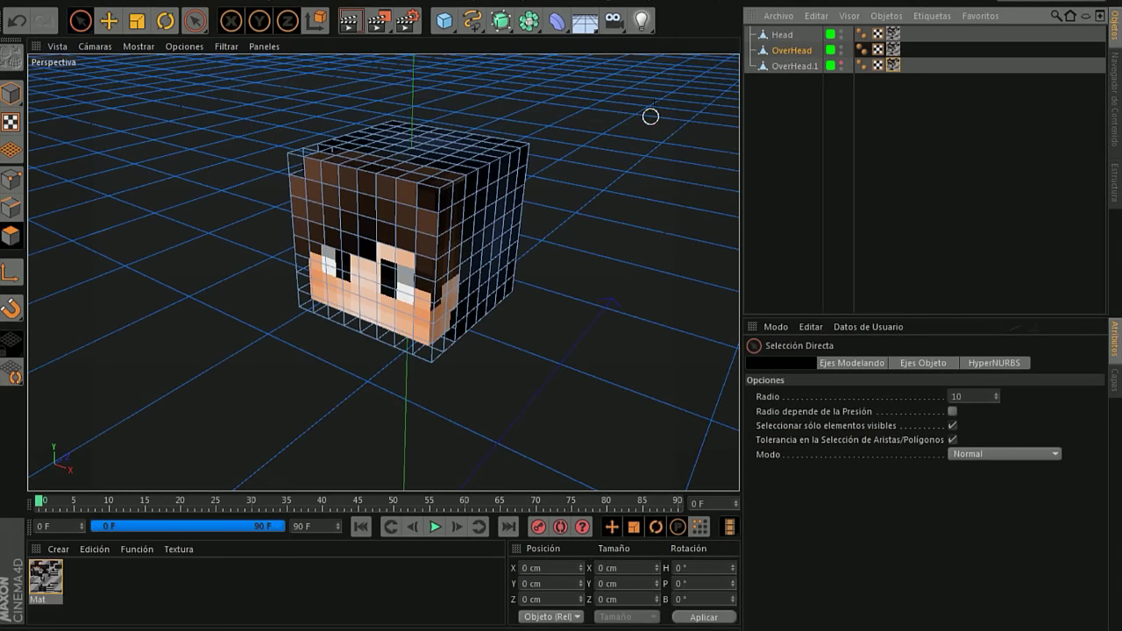
{"action": "left_click_drag", "start_coordinate": [719, 44], "coordinate": [723, 48]}
{"action": "left_click_drag", "start_coordinate": [383, 273], "coordinate": [456, 263], "text": "alt"}
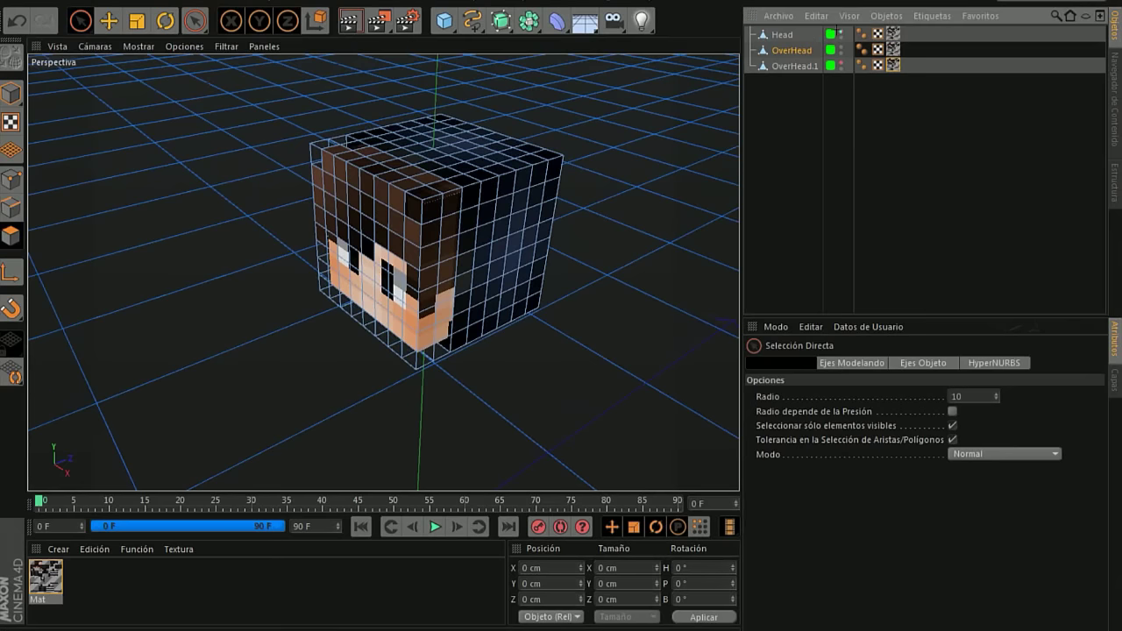
{"action": "left_click", "coordinate": [840, 31]}
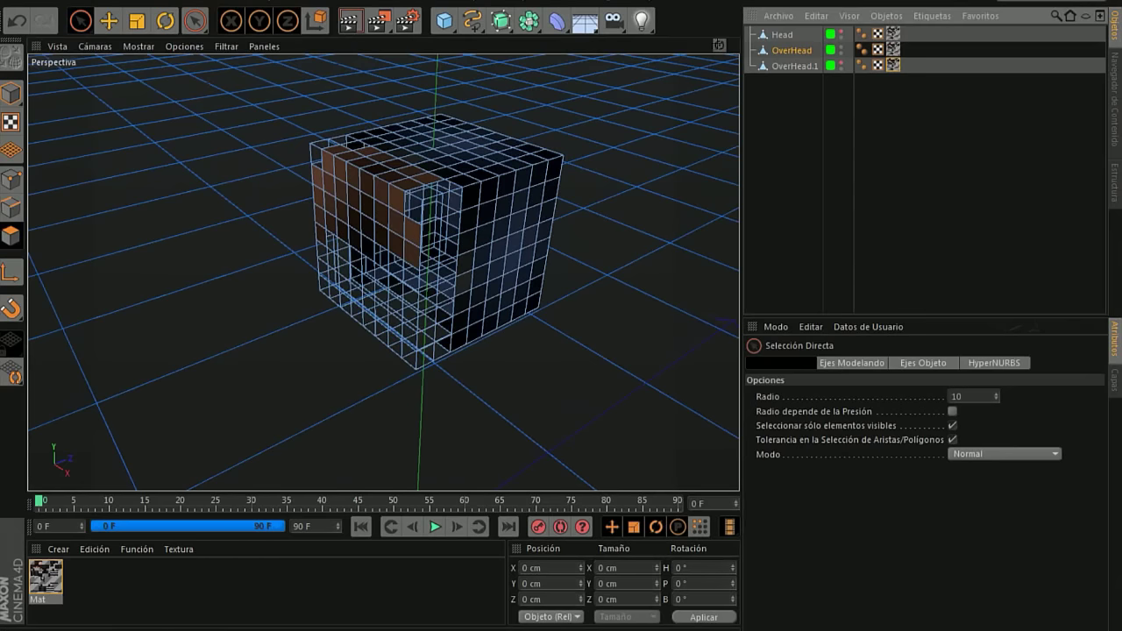
Paint-select a left column, a front band and a side column of OverHead's polygons.
{"action": "left_click_drag", "start_coordinate": [720, 45], "coordinate": [383, 272]}
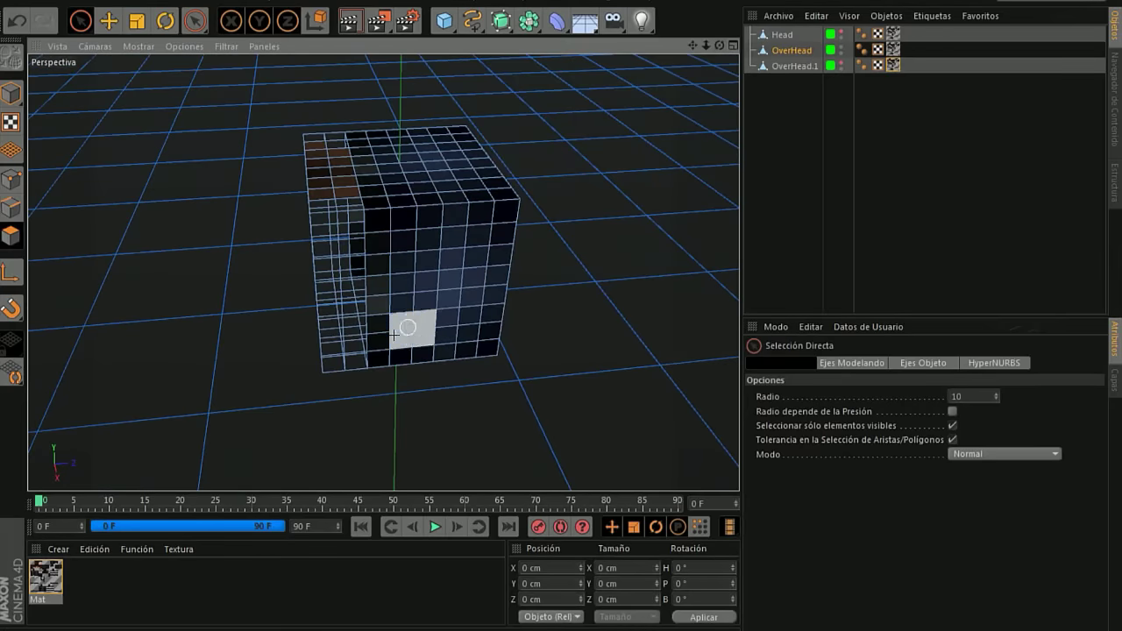
{"action": "left_click_drag", "start_coordinate": [348, 352], "coordinate": [322, 145]}
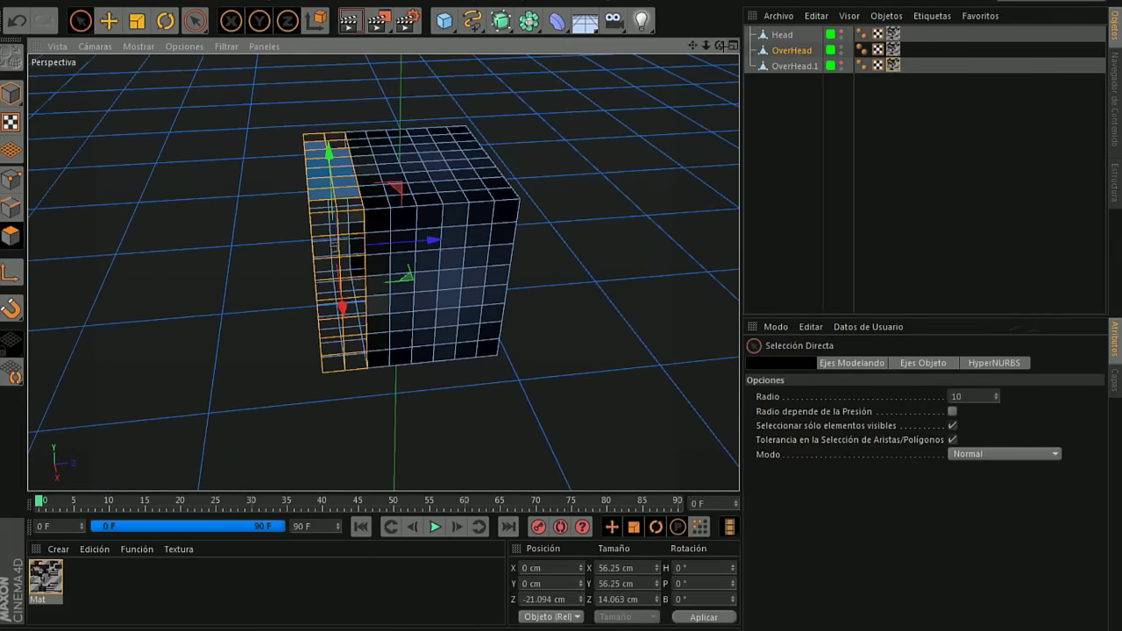
{"action": "left_click_drag", "start_coordinate": [720, 46], "coordinate": [721, 46]}
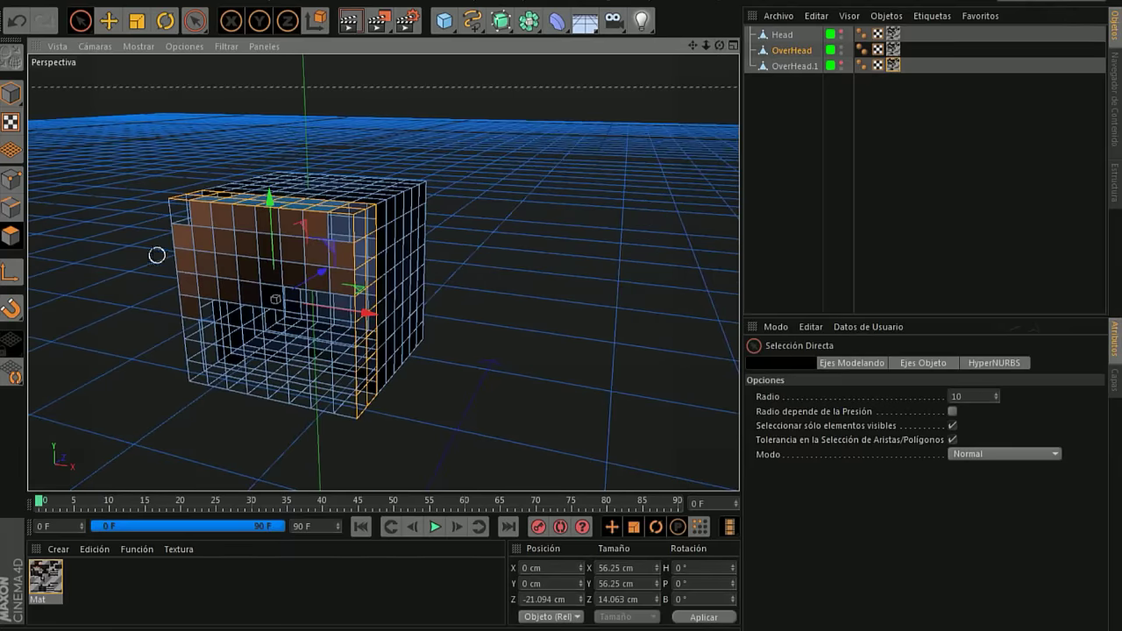
{"action": "mouse_move", "coordinate": [169, 232]}
{"action": "left_mouse_down"}
{"action": "mouse_move", "coordinate": [330, 249]}
{"action": "mouse_move", "coordinate": [173, 318]}
{"action": "mouse_move", "coordinate": [190, 272]}
{"action": "left_mouse_up"}
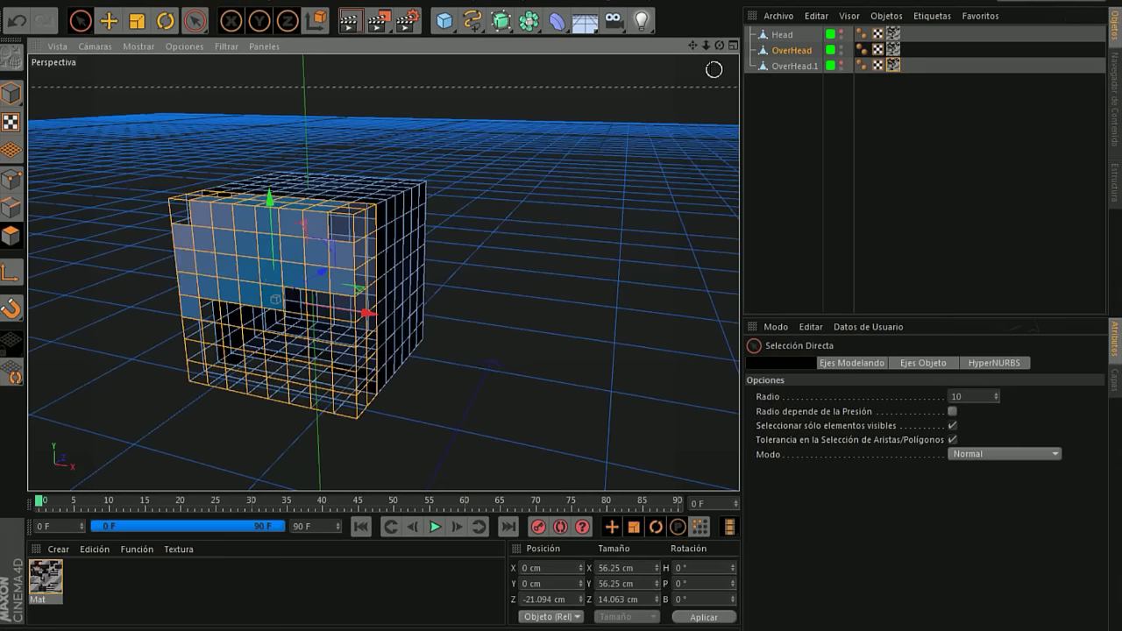
{"action": "left_click_drag", "start_coordinate": [713, 69], "coordinate": [636, 96], "text": "alt"}
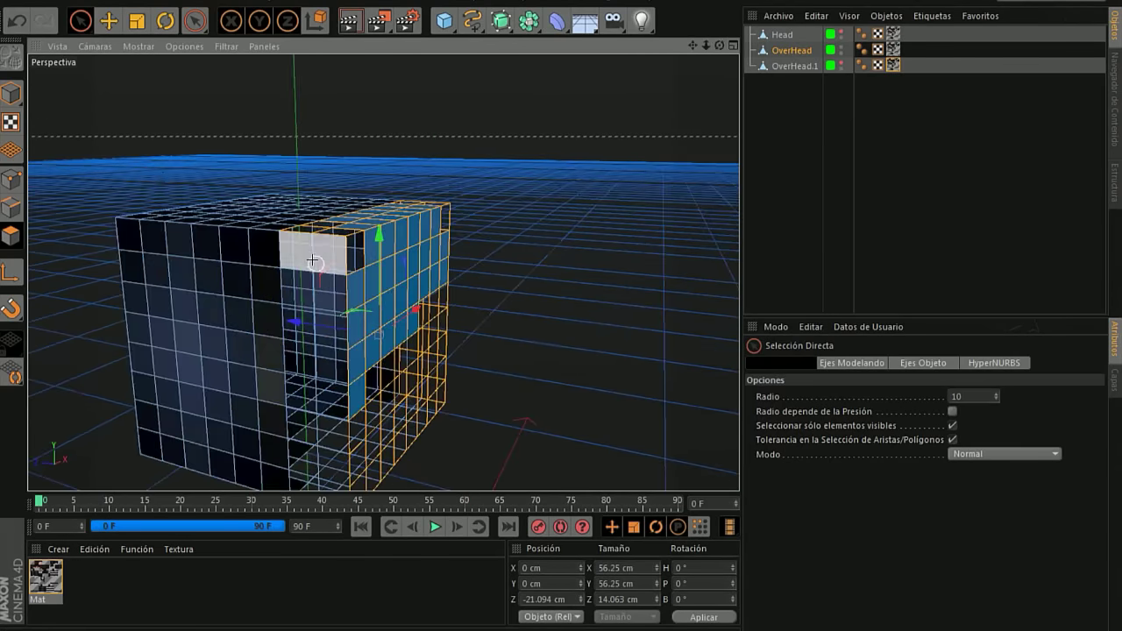
{"action": "left_click_drag", "start_coordinate": [313, 261], "coordinate": [303, 484]}
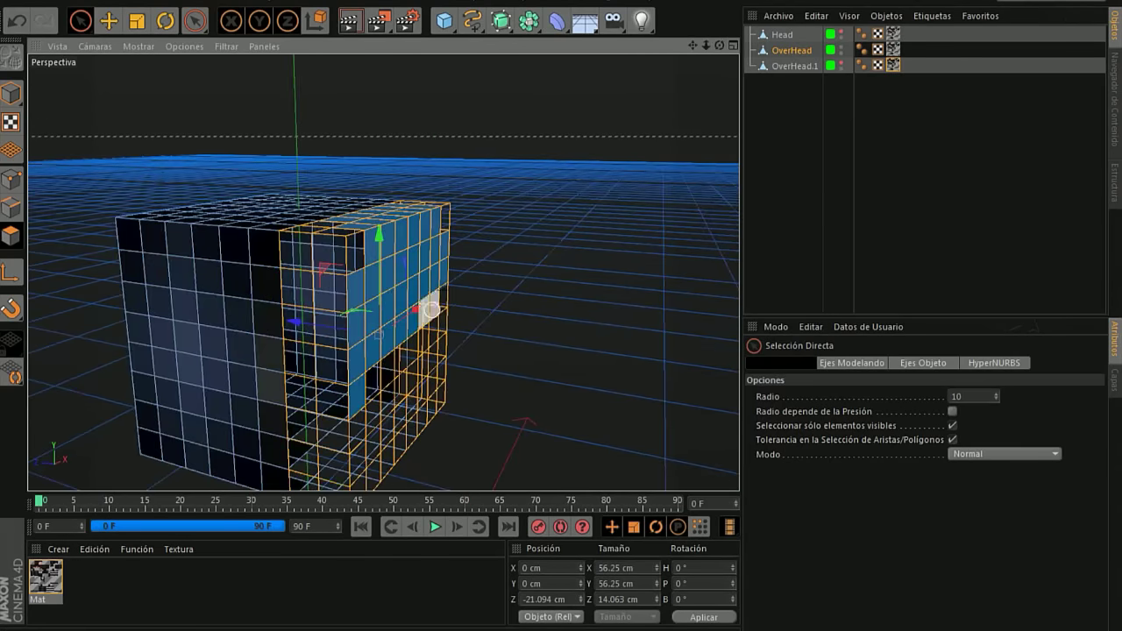
{"action": "left_click_drag", "start_coordinate": [719, 46], "coordinate": [383, 273]}
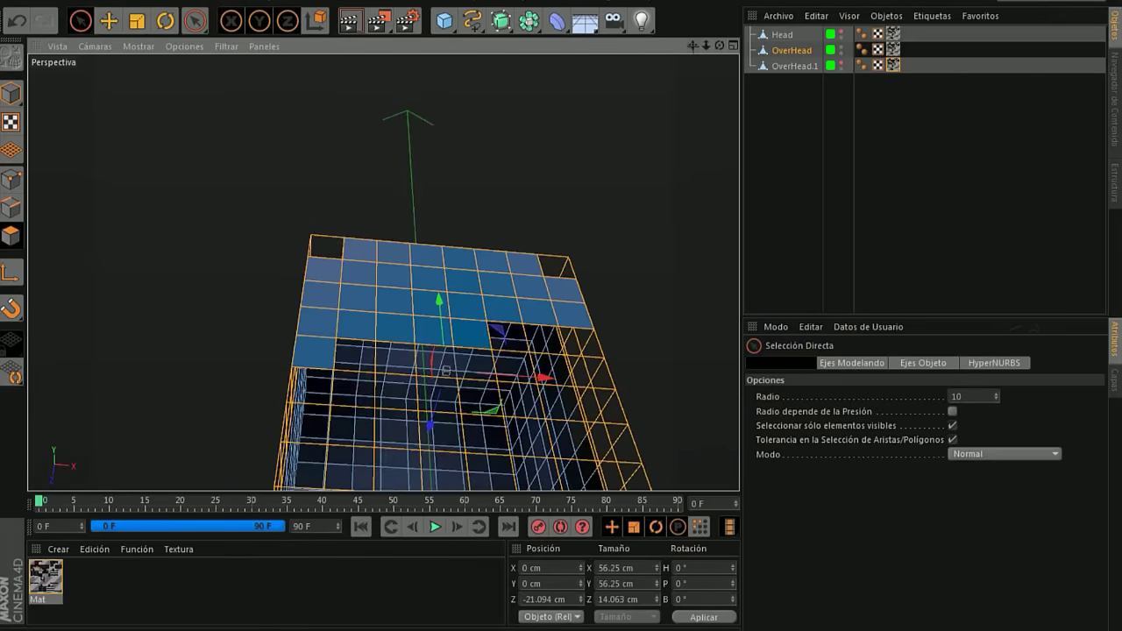
{"action": "left_click_drag", "start_coordinate": [705, 45], "coordinate": [383, 272]}
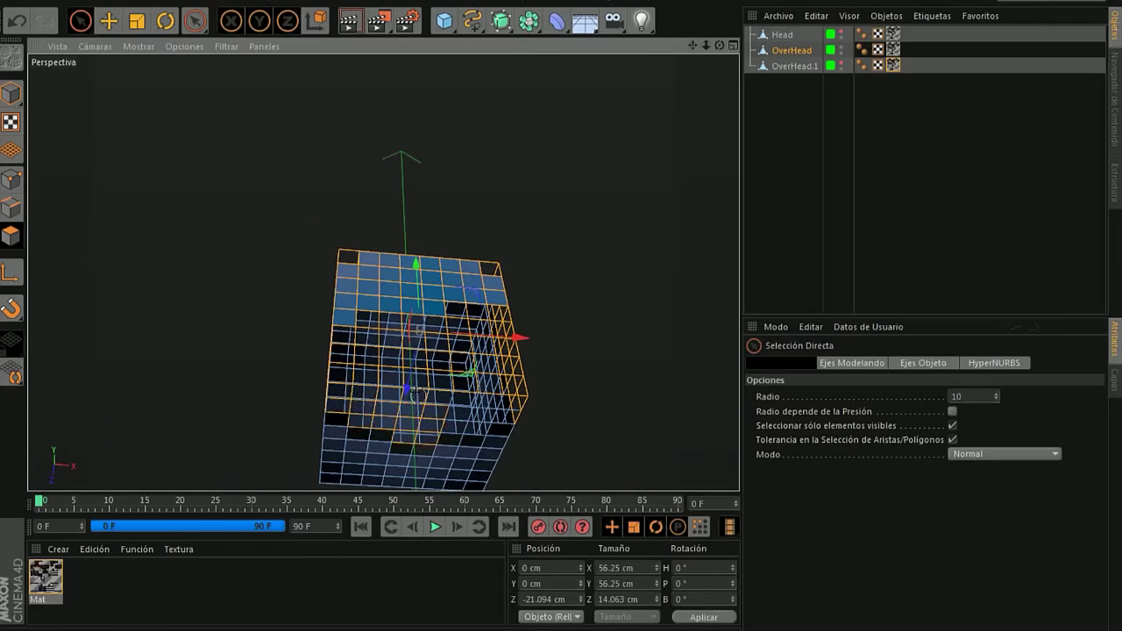
Clear the polygon selection and hide OverHead in the viewport.
{"action": "left_click", "coordinate": [529, 382]}
{"action": "scroll", "coordinate": [388, 328], "scroll_direction": "up", "scroll_amount": 4}
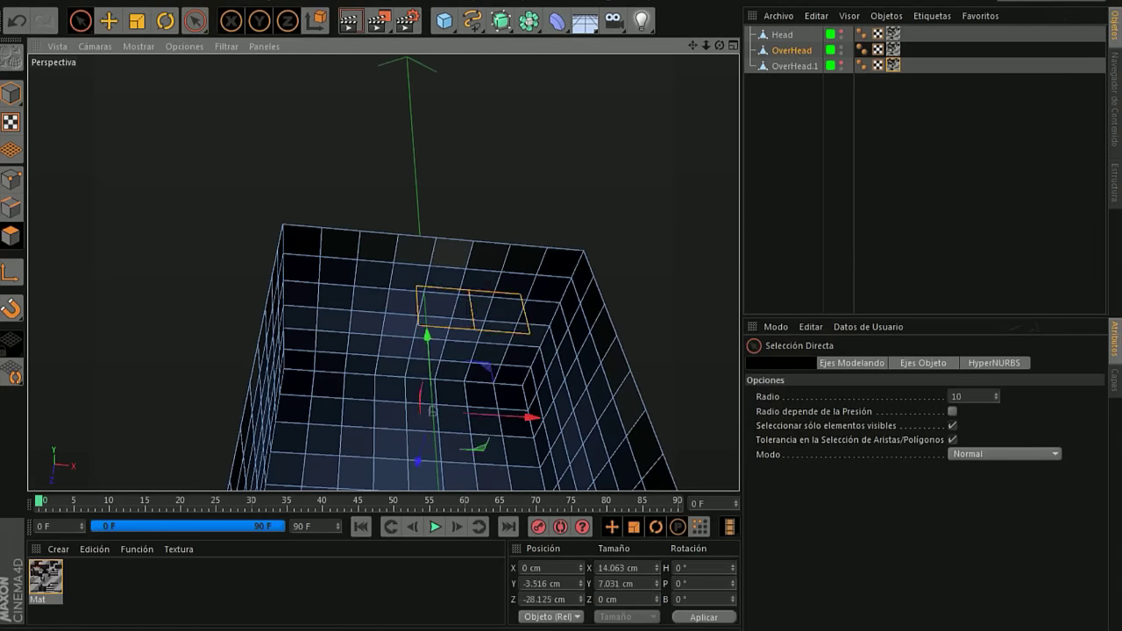
{"action": "mouse_move", "coordinate": [719, 45]}
{"action": "left_mouse_down"}
{"action": "mouse_move", "coordinate": [383, 273]}
{"action": "mouse_move", "coordinate": [383, 250]}
{"action": "left_mouse_up"}
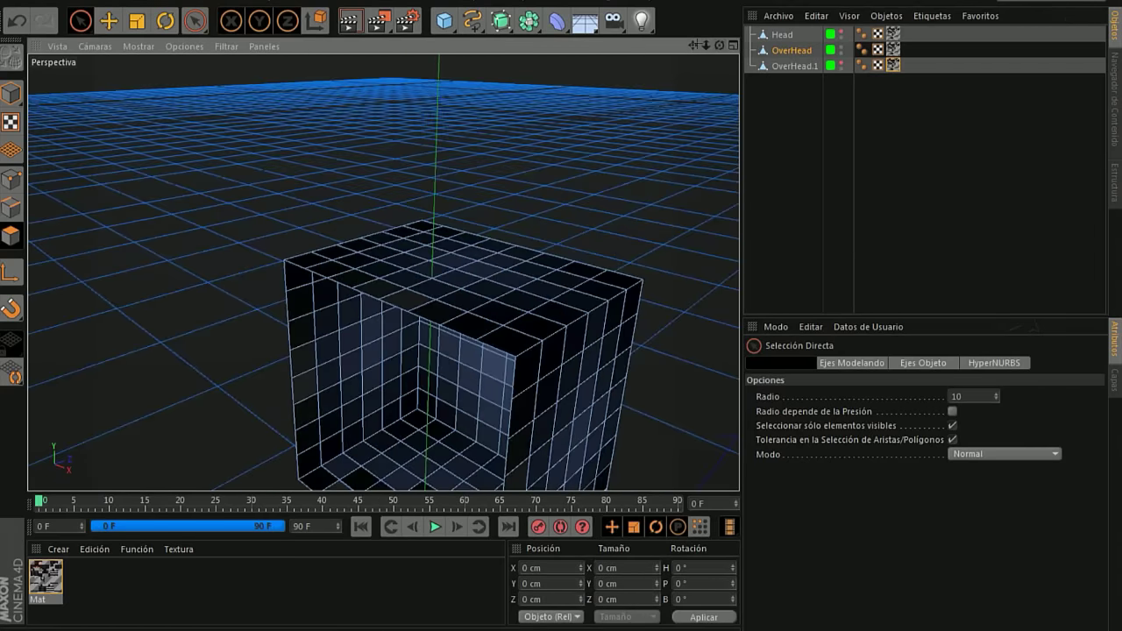
{"action": "left_click_drag", "start_coordinate": [705, 45], "coordinate": [690, 87]}
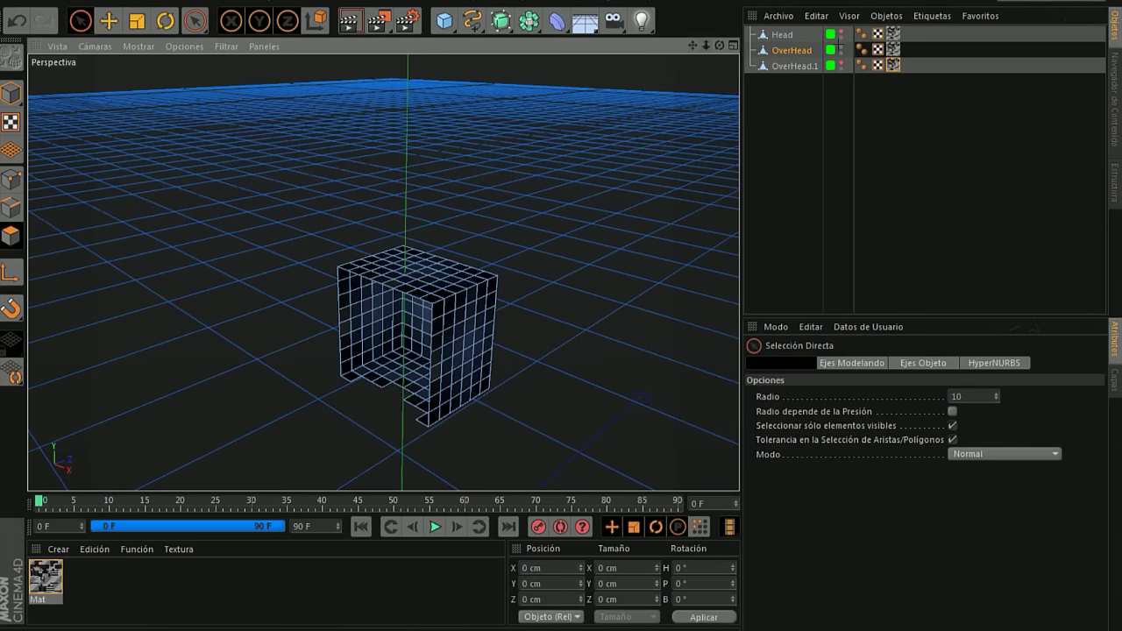
{"action": "left_click", "coordinate": [839, 47]}
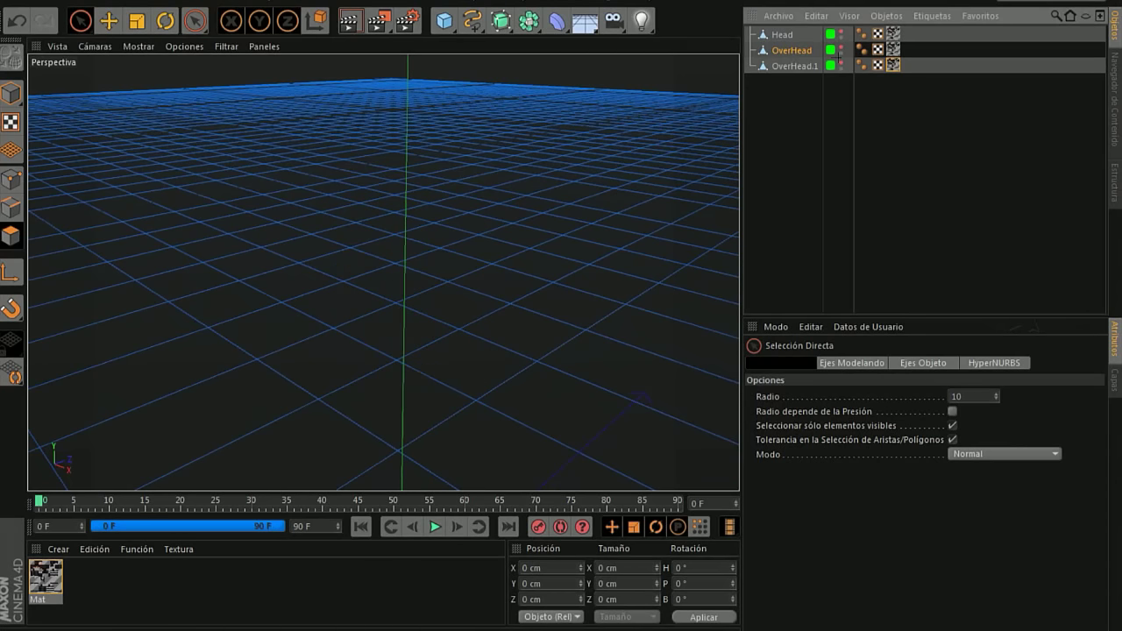
Select all OverHead.1 polygons, deselect the hair fringe, and delete everything else.
{"action": "left_click", "coordinate": [838, 55]}
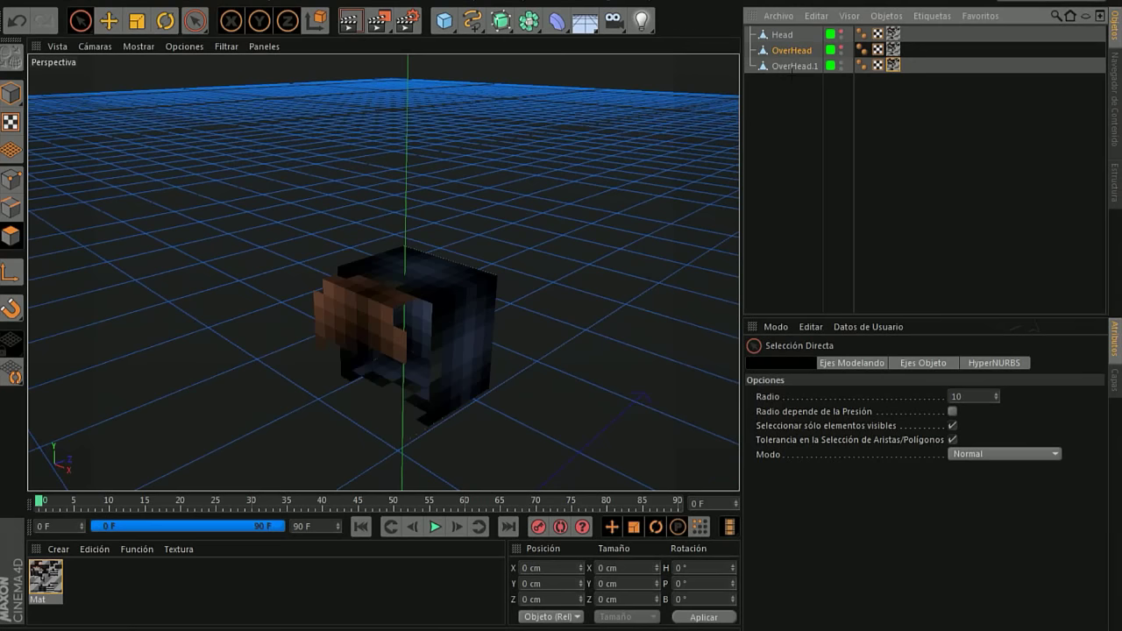
{"action": "left_click", "coordinate": [789, 66]}
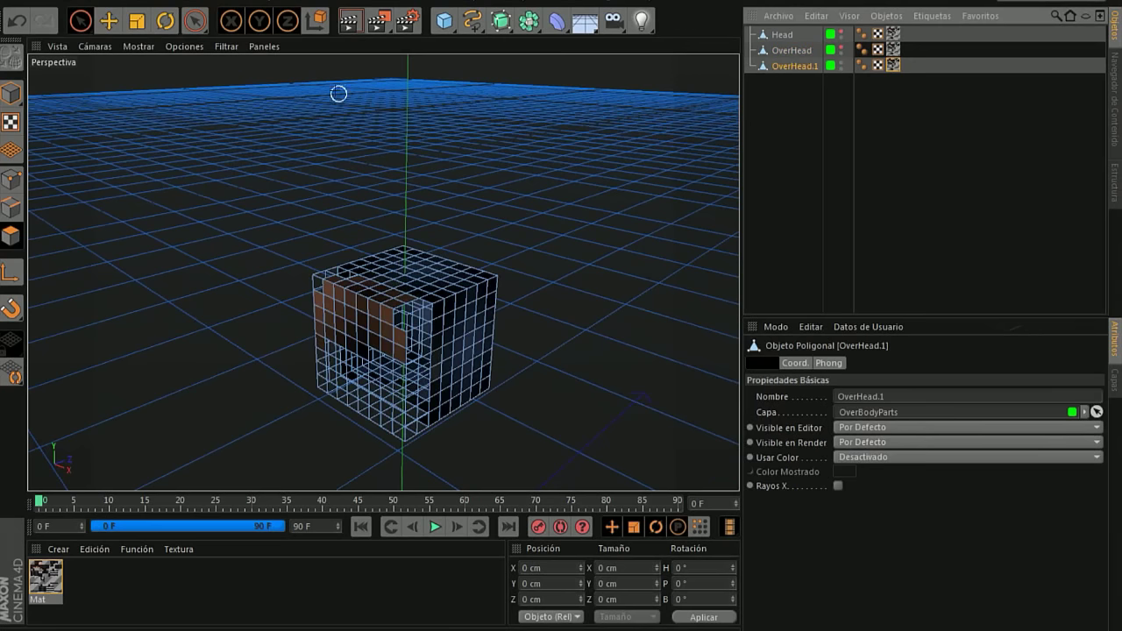
{"action": "key", "text": "ctrl+a"}
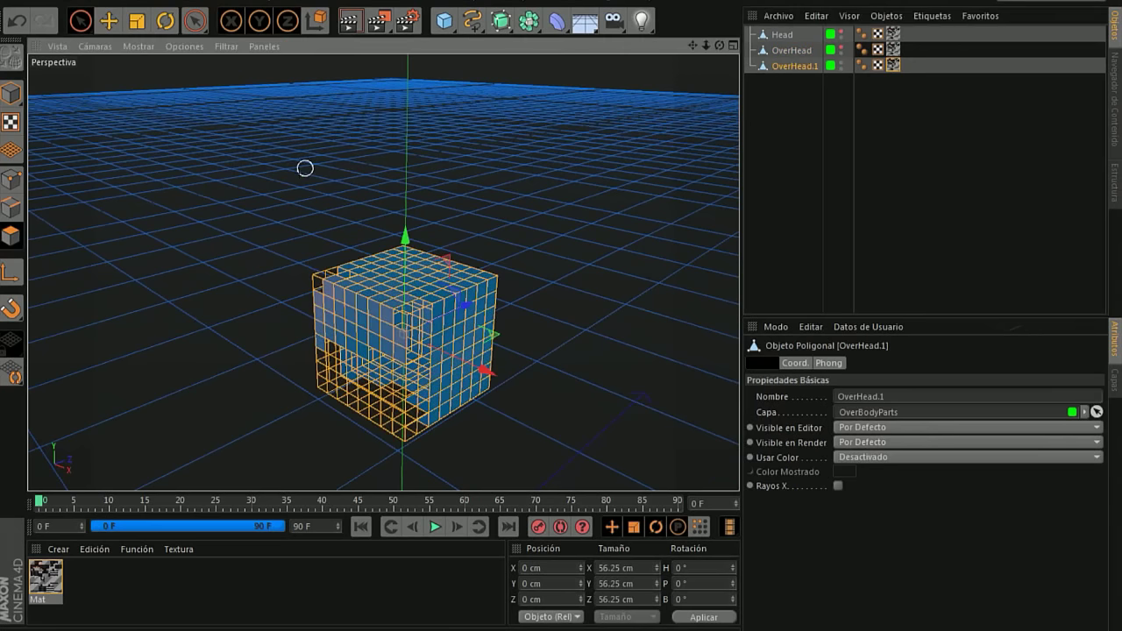
{"action": "scroll", "coordinate": [333, 318], "scroll_direction": "up", "scroll_amount": 3}
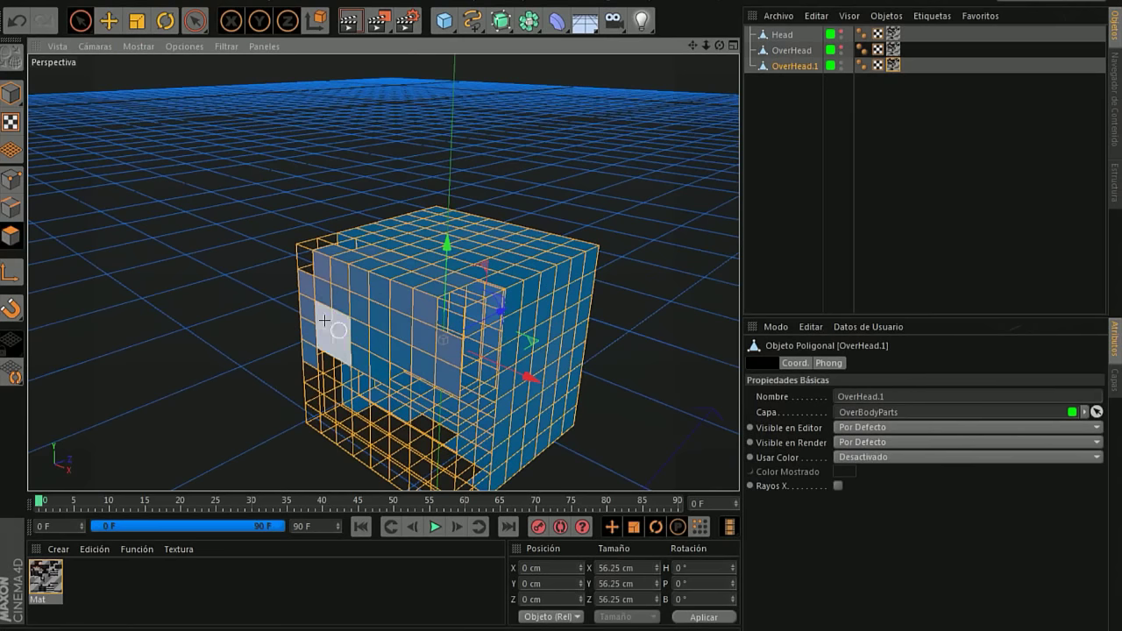
{"action": "mouse_move", "coordinate": [365, 353]}
{"action": "left_mouse_down", "text": "ctrl"}
{"action": "mouse_move", "coordinate": [317, 298]}
{"action": "mouse_move", "coordinate": [375, 279]}
{"action": "mouse_move", "coordinate": [442, 373]}
{"action": "mouse_move", "coordinate": [351, 320]}
{"action": "mouse_move", "coordinate": [306, 336]}
{"action": "left_mouse_up", "text": "ctrl"}
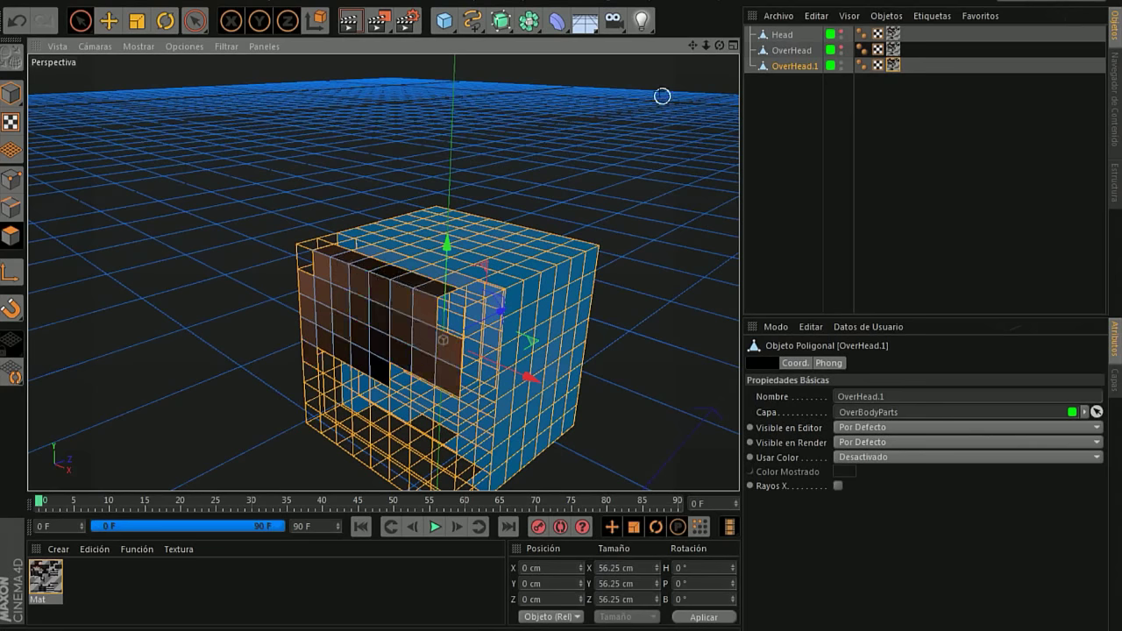
{"action": "mouse_move", "coordinate": [719, 46]}
{"action": "left_mouse_down"}
{"action": "mouse_move", "coordinate": [383, 273]}
{"action": "mouse_move", "coordinate": [383, 260]}
{"action": "mouse_move", "coordinate": [491, 225]}
{"action": "left_mouse_up"}
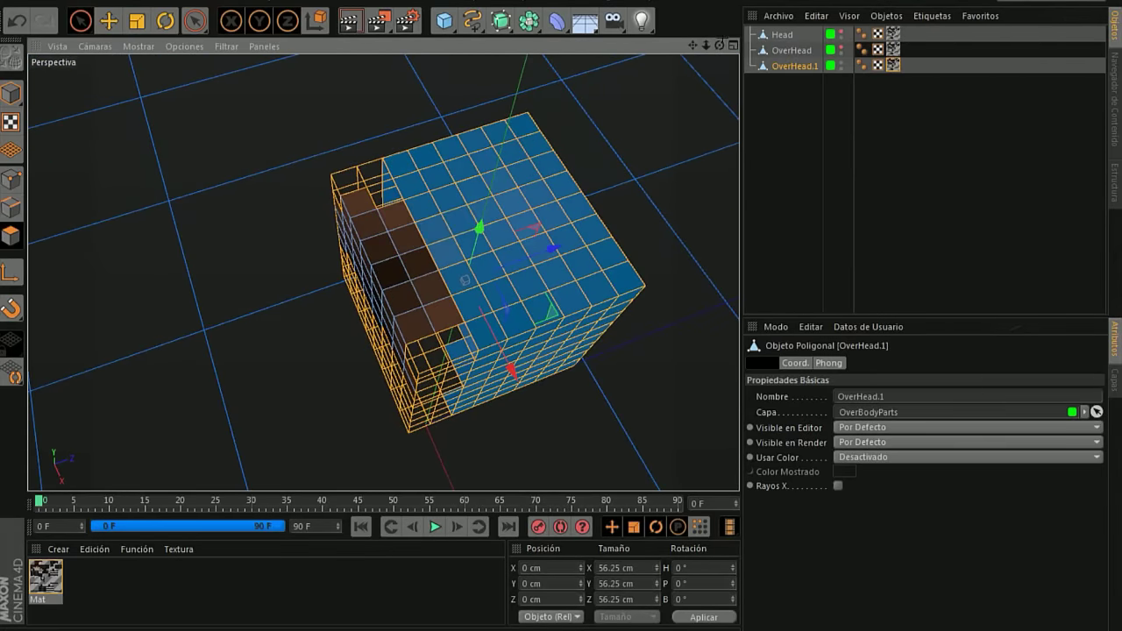
{"action": "left_click_drag", "start_coordinate": [718, 46], "coordinate": [384, 274]}
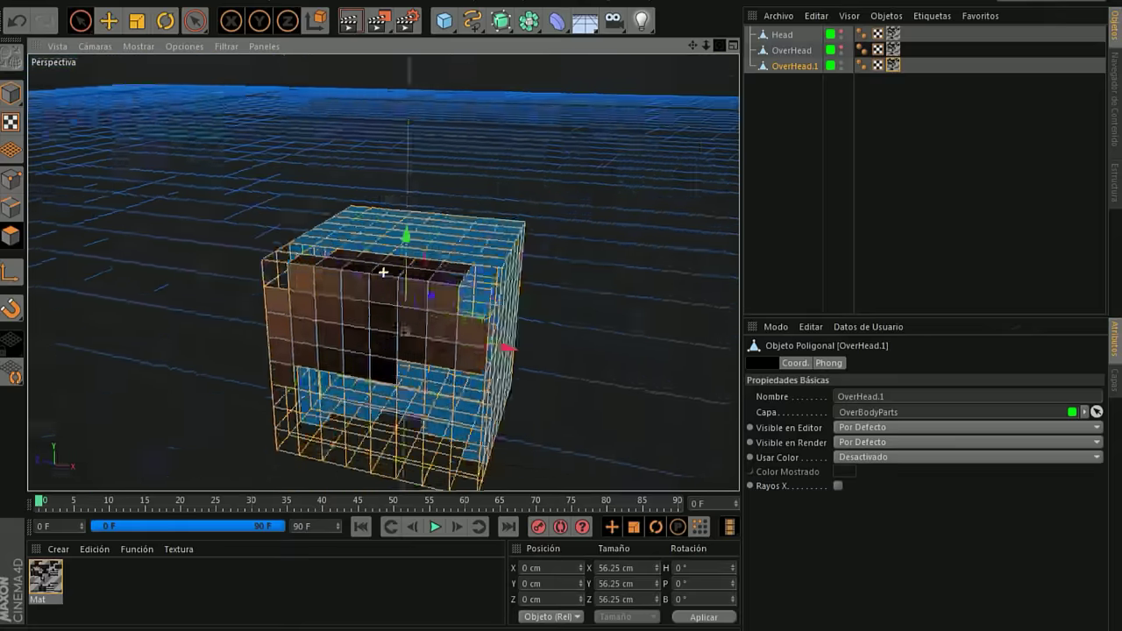
{"action": "key", "text": "Delete"}
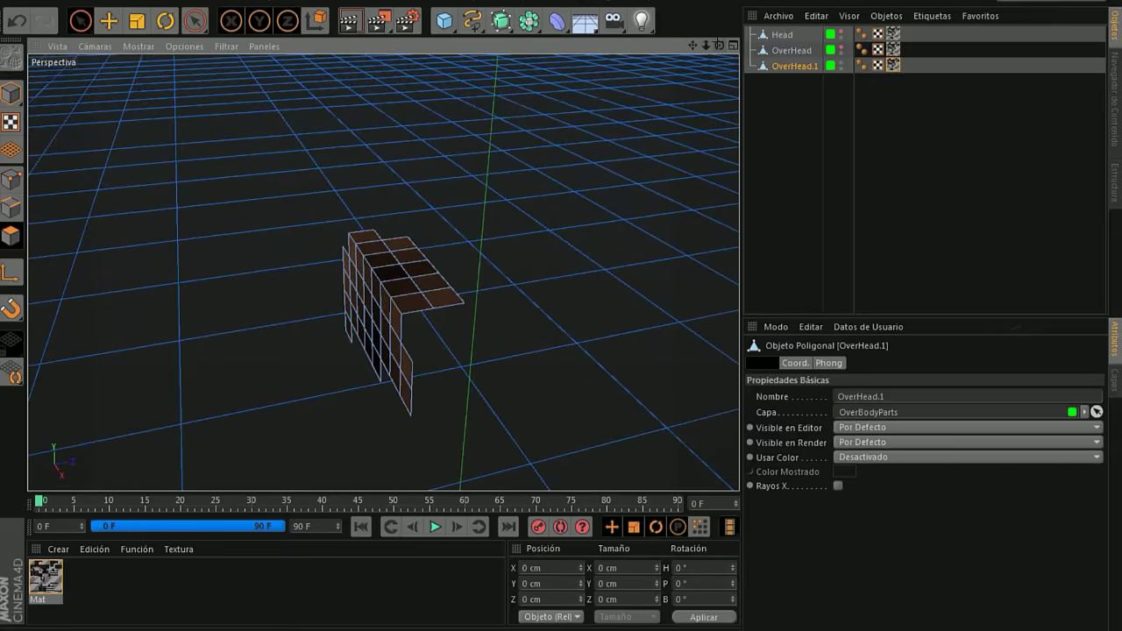
{"action": "left_click_drag", "start_coordinate": [383, 268], "coordinate": [324, 408], "text": "alt"}
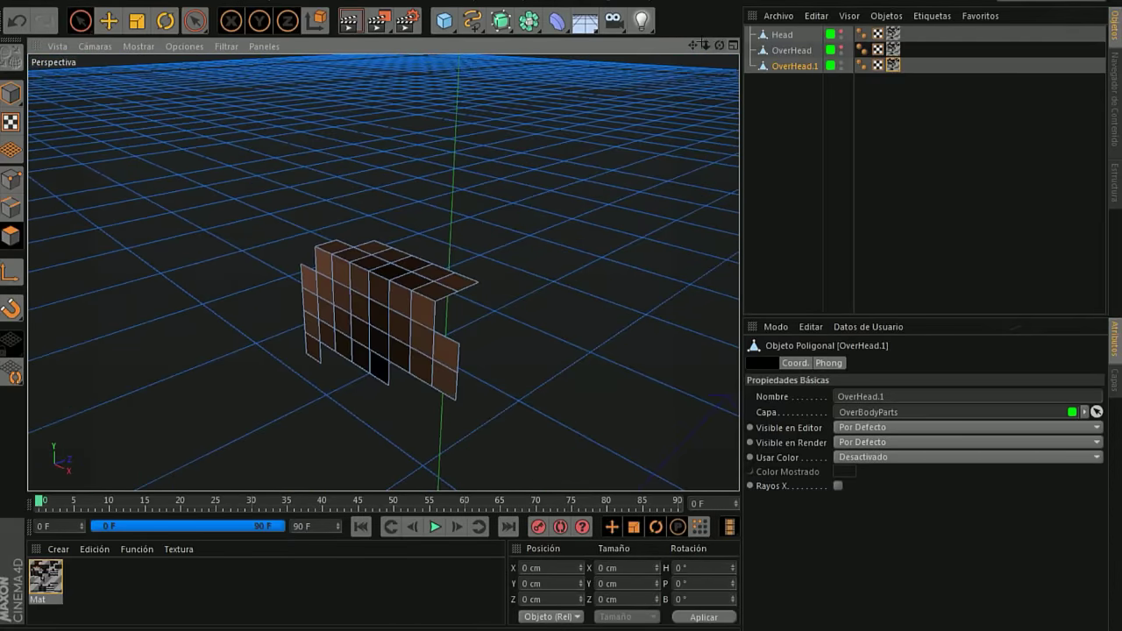
{"action": "scroll", "coordinate": [324, 408], "scroll_direction": "up", "scroll_amount": 2}
Rename OverHead.1 to copete and begin renaming OverHead to capucha.
{"action": "scroll", "coordinate": [324, 408], "scroll_direction": "up", "scroll_amount": 2}
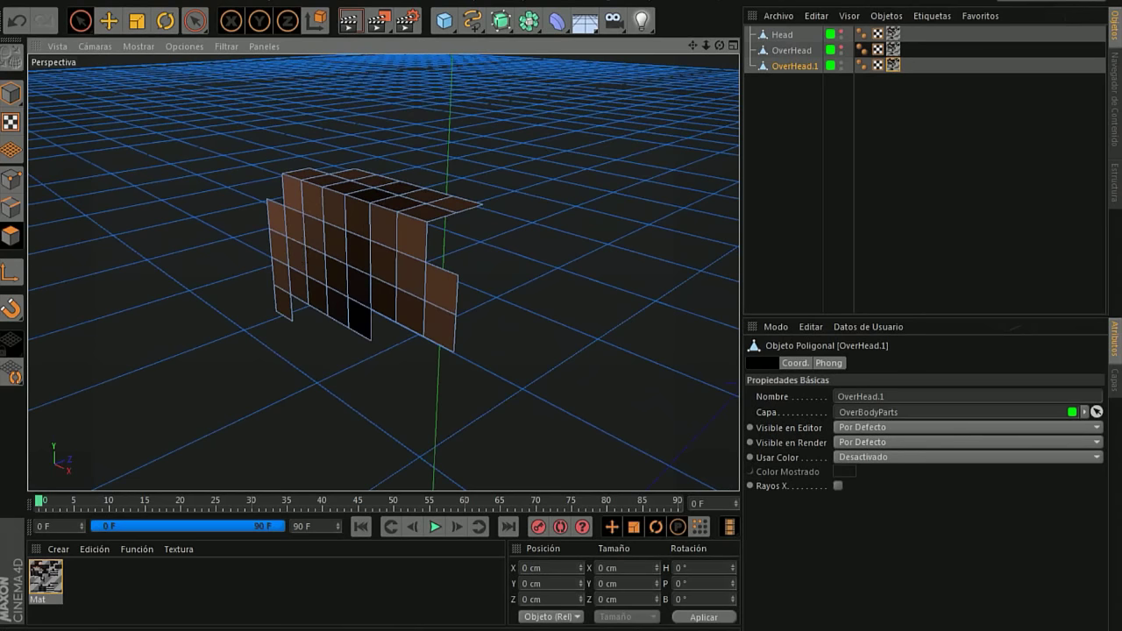
{"action": "double_click", "coordinate": [795, 66]}
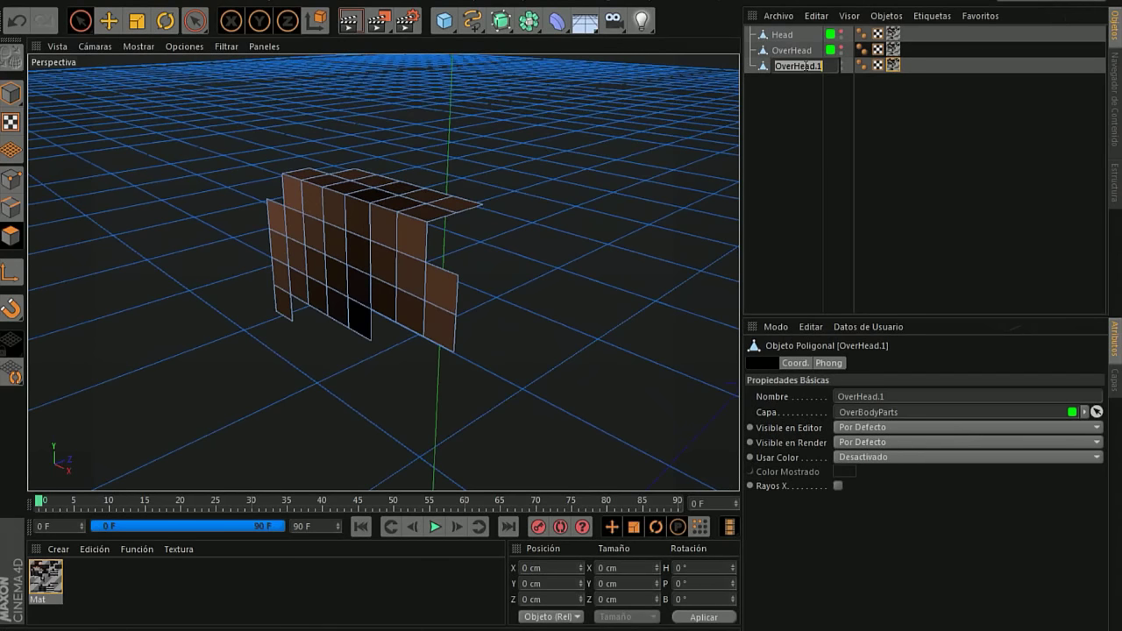
{"action": "type", "text": "copet"}
{"action": "key", "text": "Return"}
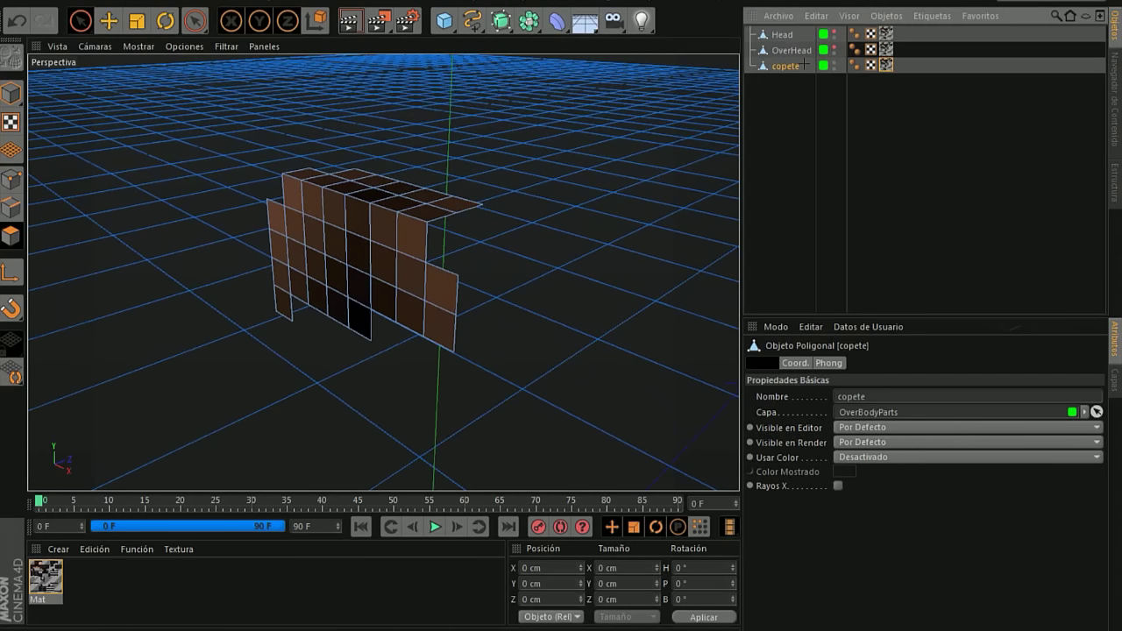
{"action": "double_click", "coordinate": [794, 50]}
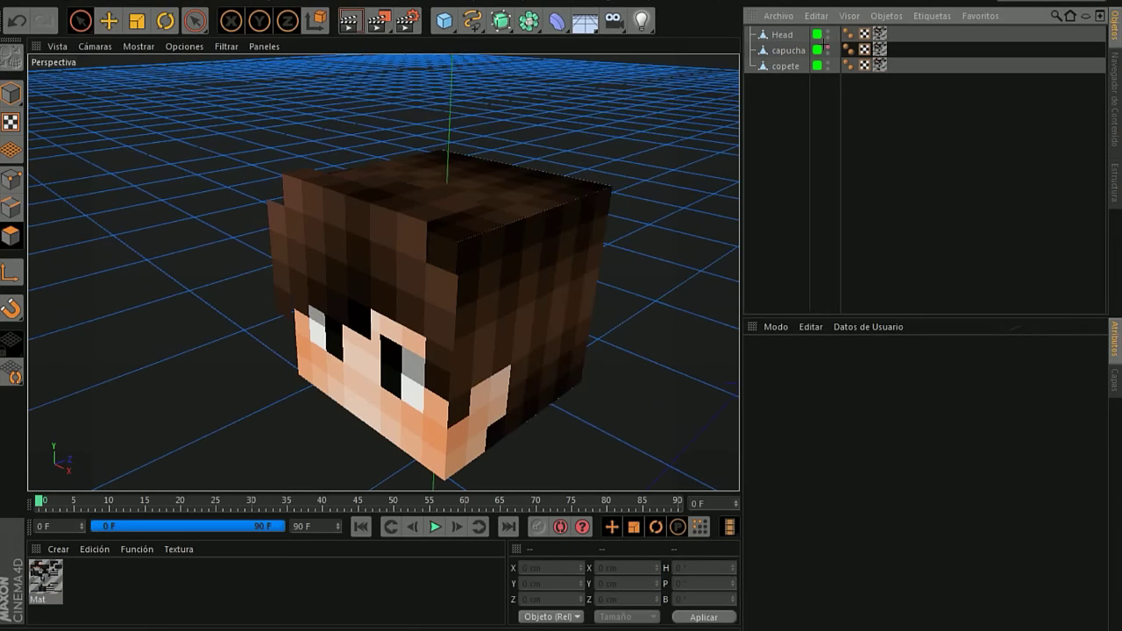
Hide copete, frame Head, and paint-select its lower front and side face polygons.
{"action": "left_click", "coordinate": [826, 63]}
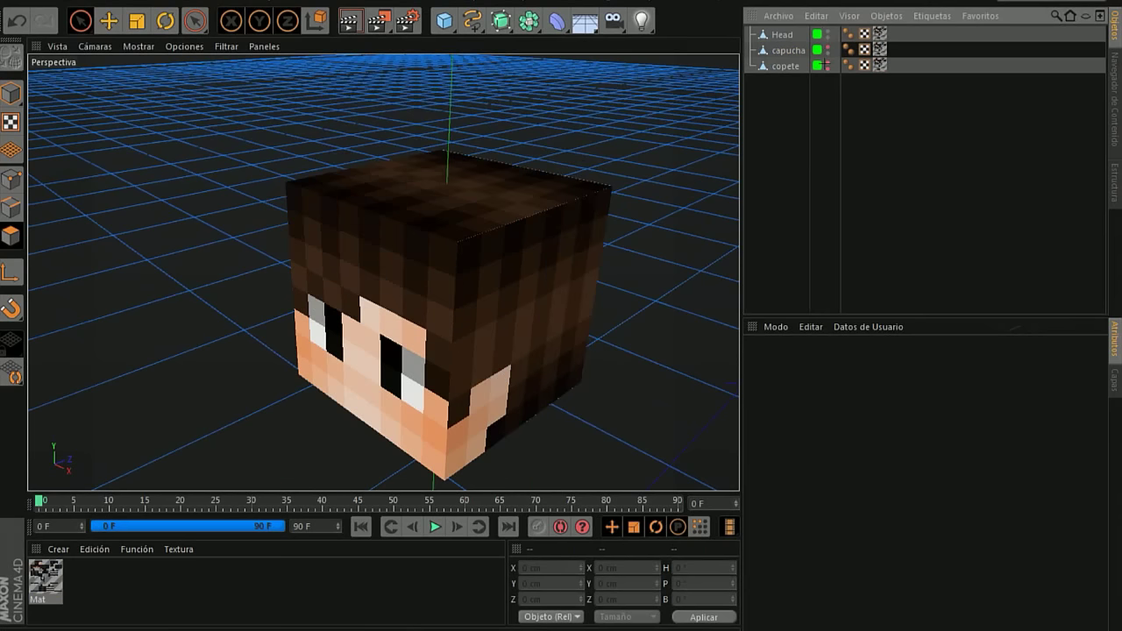
{"action": "left_click", "coordinate": [774, 35]}
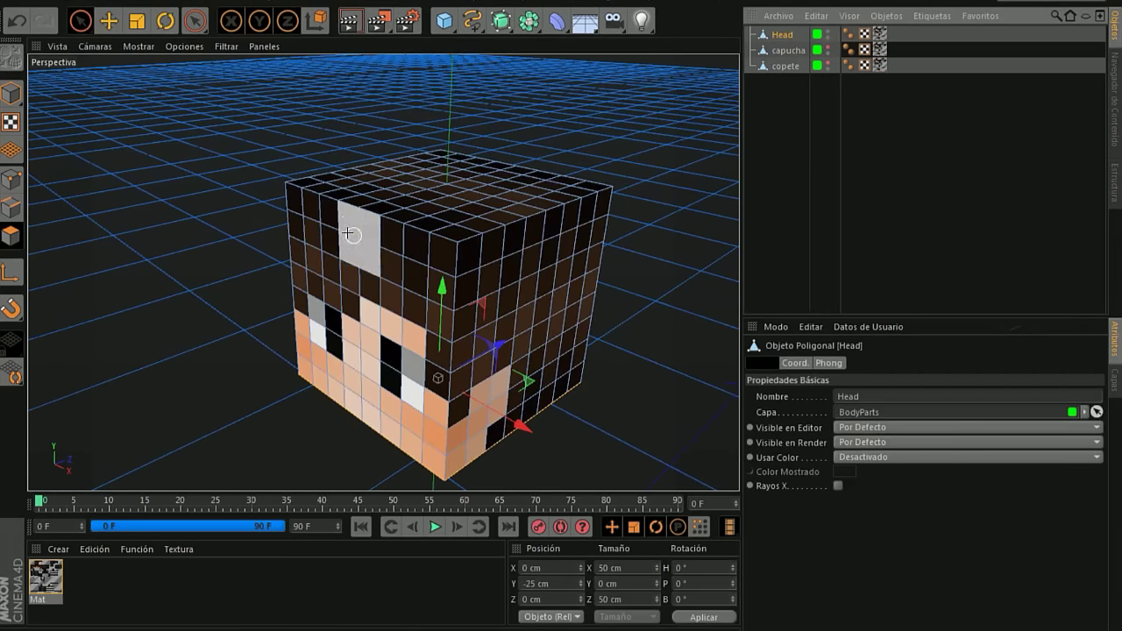
{"action": "key", "text": "o"}
{"action": "left_click", "coordinate": [80, 21]}
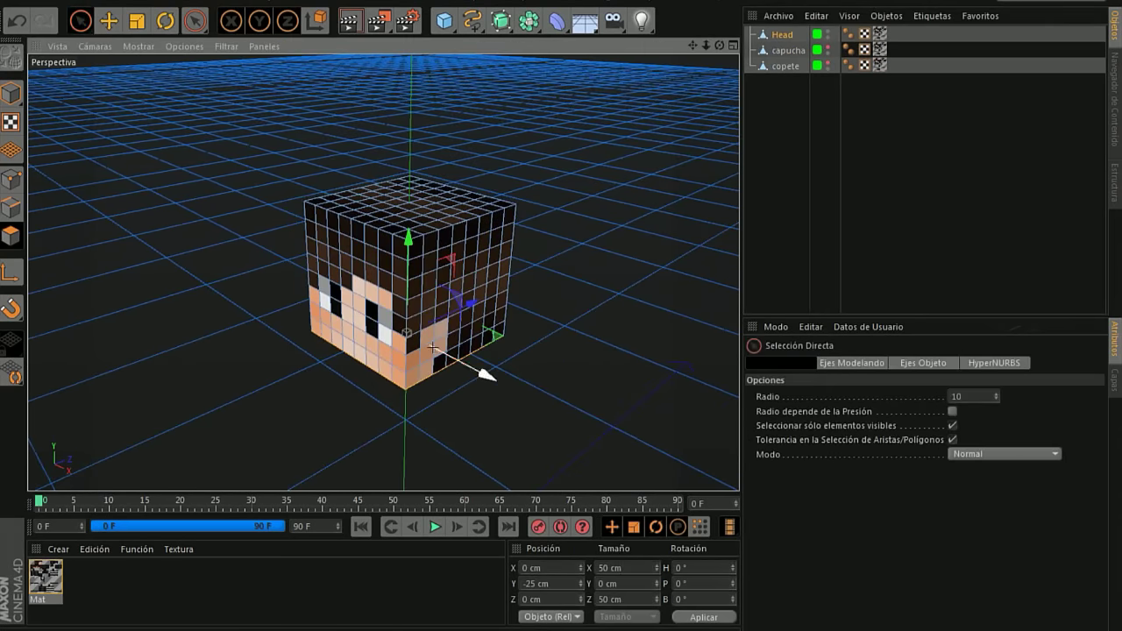
{"action": "scroll", "coordinate": [432, 348], "scroll_direction": "up", "scroll_amount": 2}
{"action": "left_click_drag", "start_coordinate": [432, 348], "coordinate": [368, 368], "text": "alt"}
{"action": "left_click_drag", "start_coordinate": [263, 333], "coordinate": [456, 368]}
{"action": "left_click_drag", "start_coordinate": [350, 263], "coordinate": [468, 242], "text": "alt"}
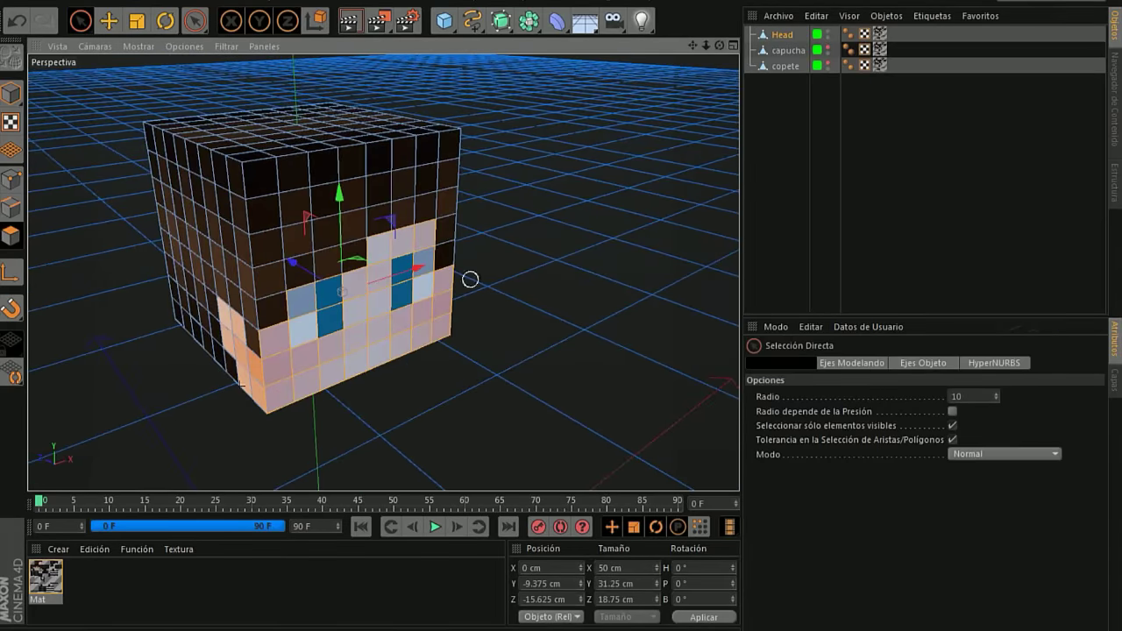
{"action": "left_click_drag", "start_coordinate": [219, 377], "coordinate": [263, 407]}
Add Head's underside polygons to the selection and delete them all.
{"action": "scroll", "coordinate": [266, 410], "scroll_direction": "down", "scroll_amount": 3}
{"action": "left_click_drag", "start_coordinate": [316, 332], "coordinate": [326, 308], "text": "alt"}
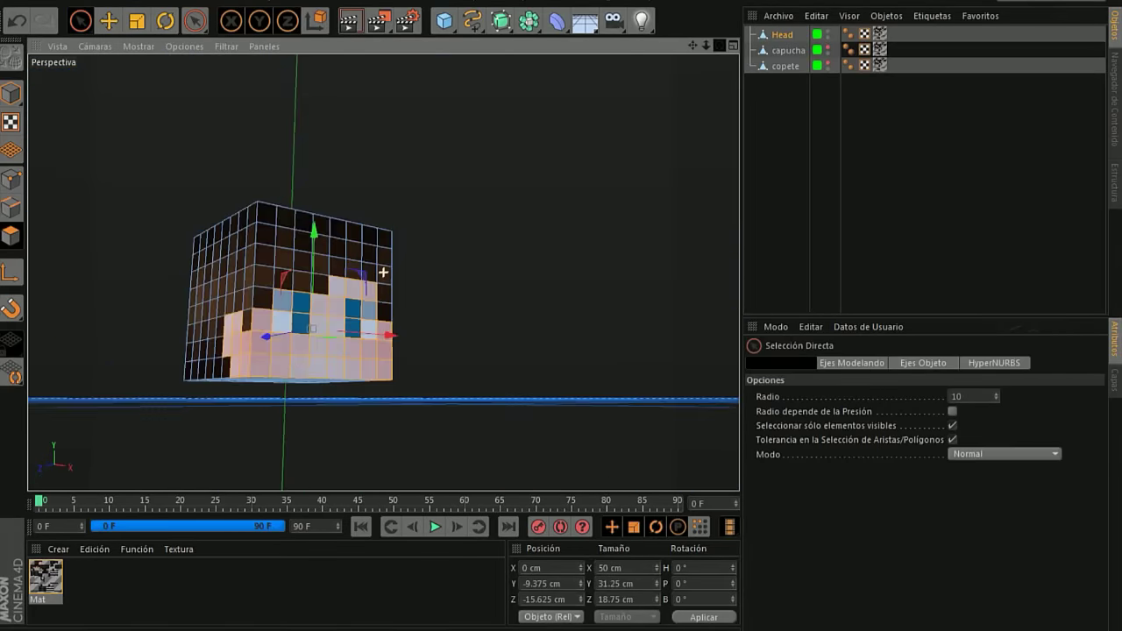
{"action": "mouse_move", "coordinate": [164, 354]}
{"action": "left_mouse_down"}
{"action": "mouse_move", "coordinate": [202, 328]}
{"action": "mouse_move", "coordinate": [295, 320]}
{"action": "mouse_move", "coordinate": [313, 300]}
{"action": "mouse_move", "coordinate": [335, 365]}
{"action": "mouse_move", "coordinate": [351, 365]}
{"action": "left_mouse_up"}
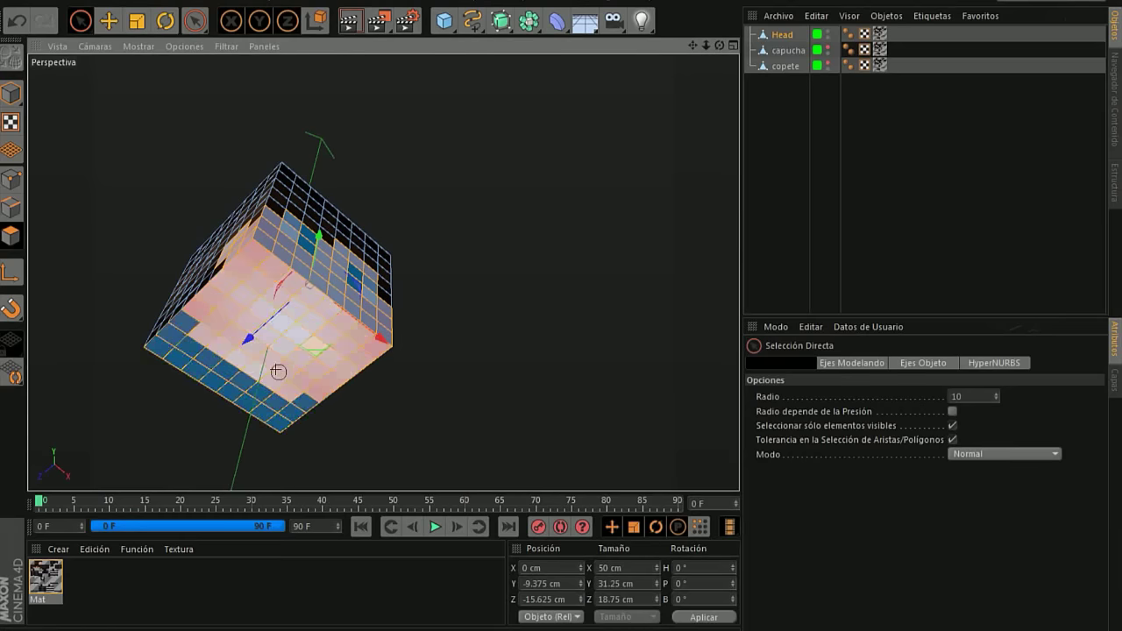
{"action": "key", "text": "Delete"}
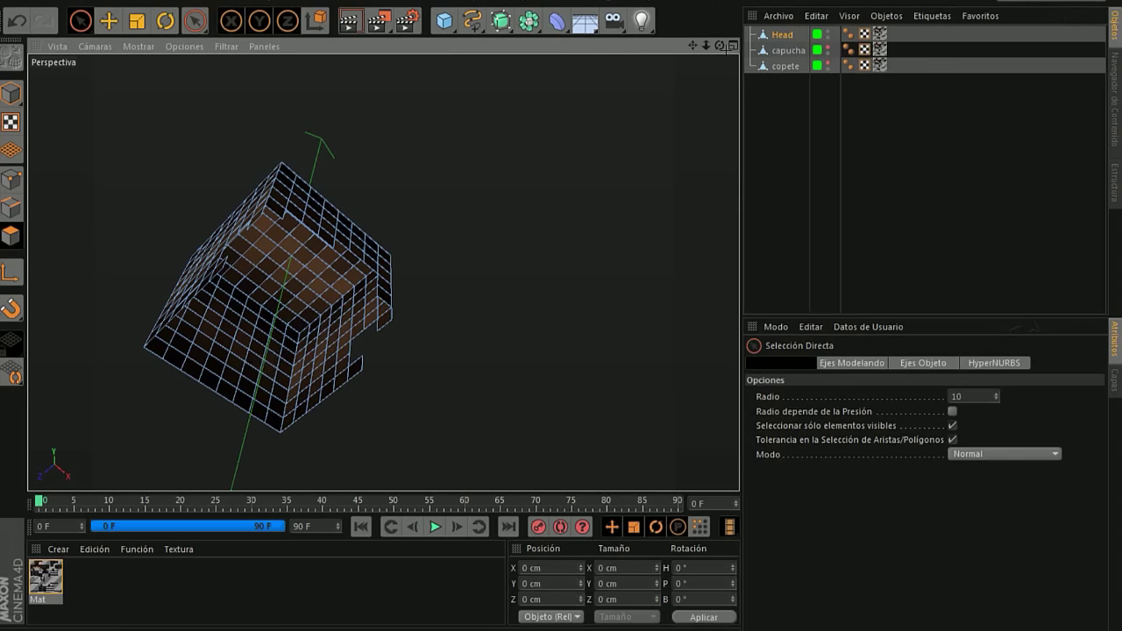
{"action": "left_click_drag", "start_coordinate": [717, 46], "coordinate": [666, 52]}
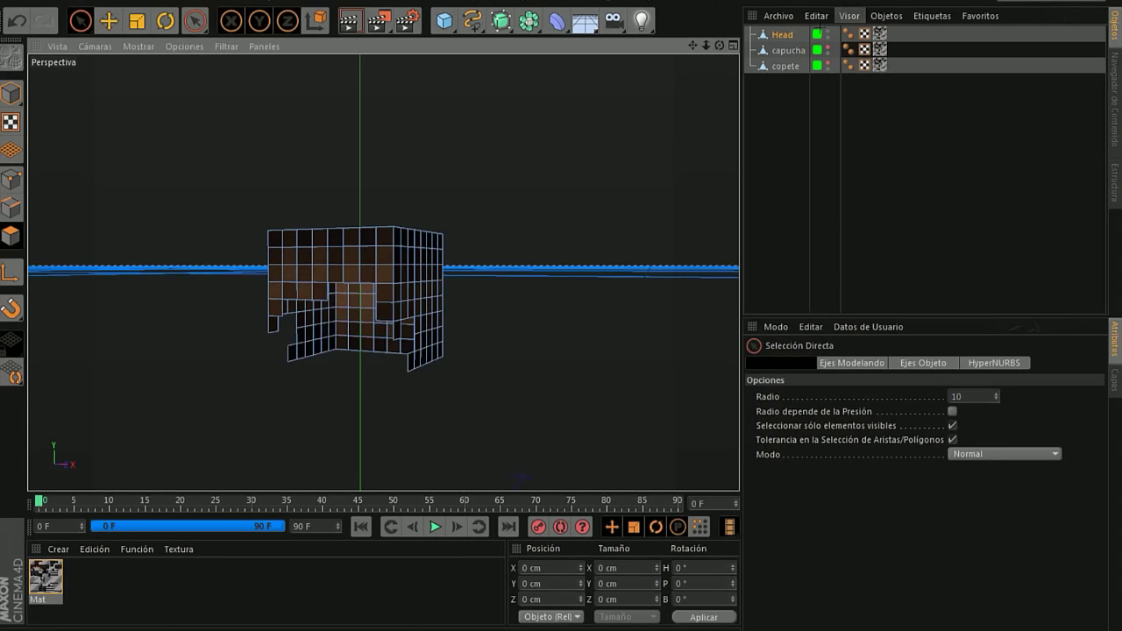
Hide Head, show the capucha hood and select it in polygon mode with Live Selection.
{"action": "left_click", "coordinate": [820, 32]}
{"action": "left_click", "coordinate": [828, 31]}
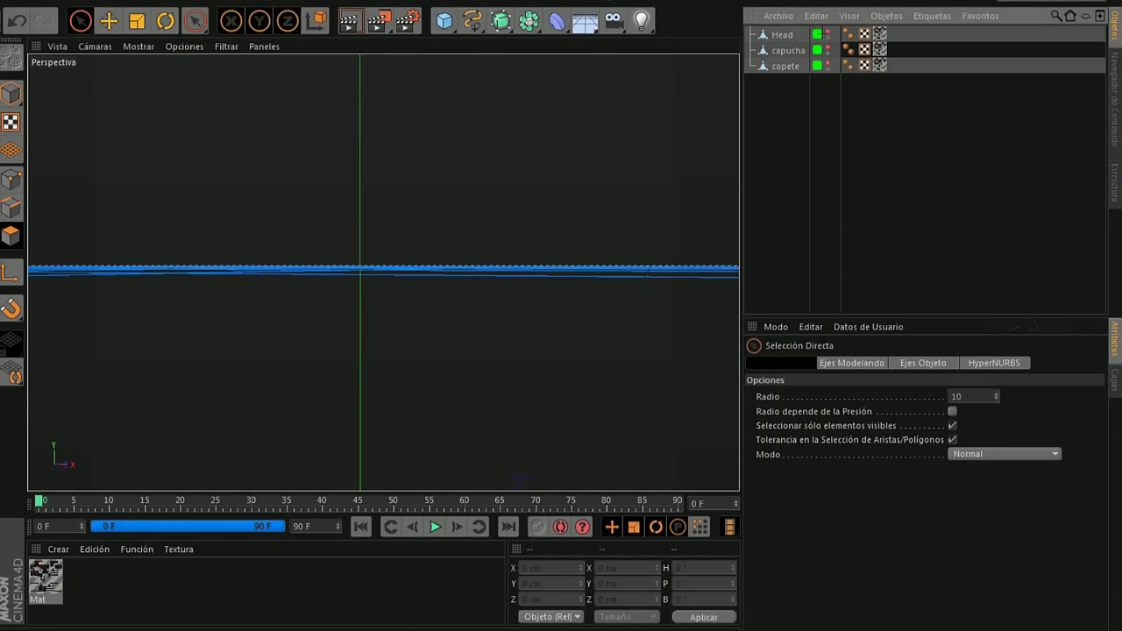
{"action": "left_click", "coordinate": [827, 32]}
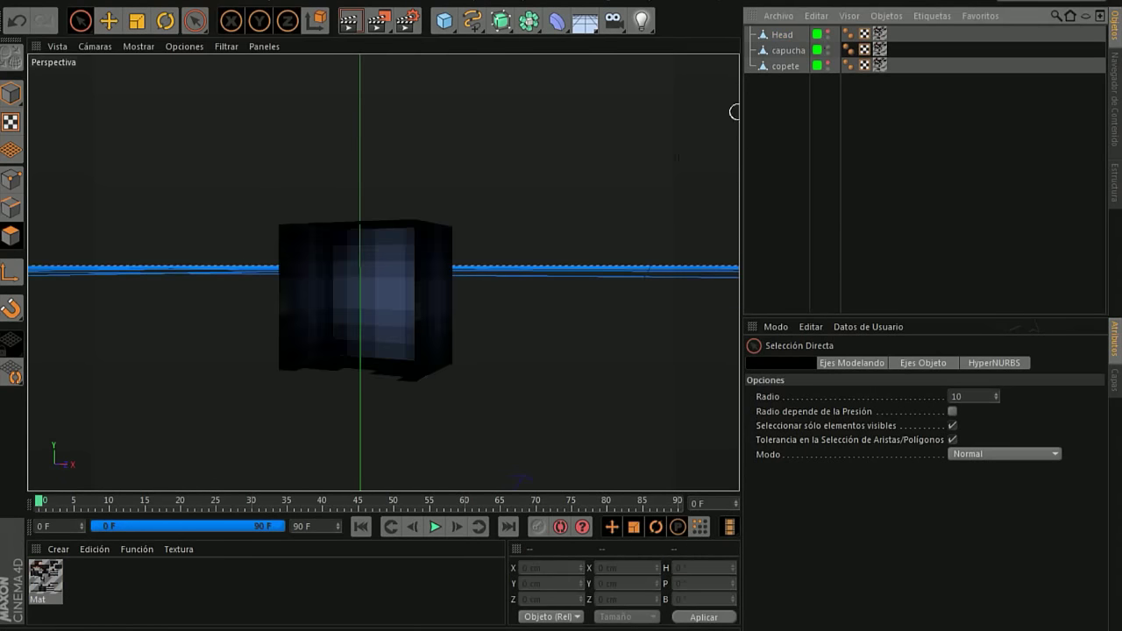
{"action": "scroll", "coordinate": [360, 361], "scroll_direction": "up", "scroll_amount": 2}
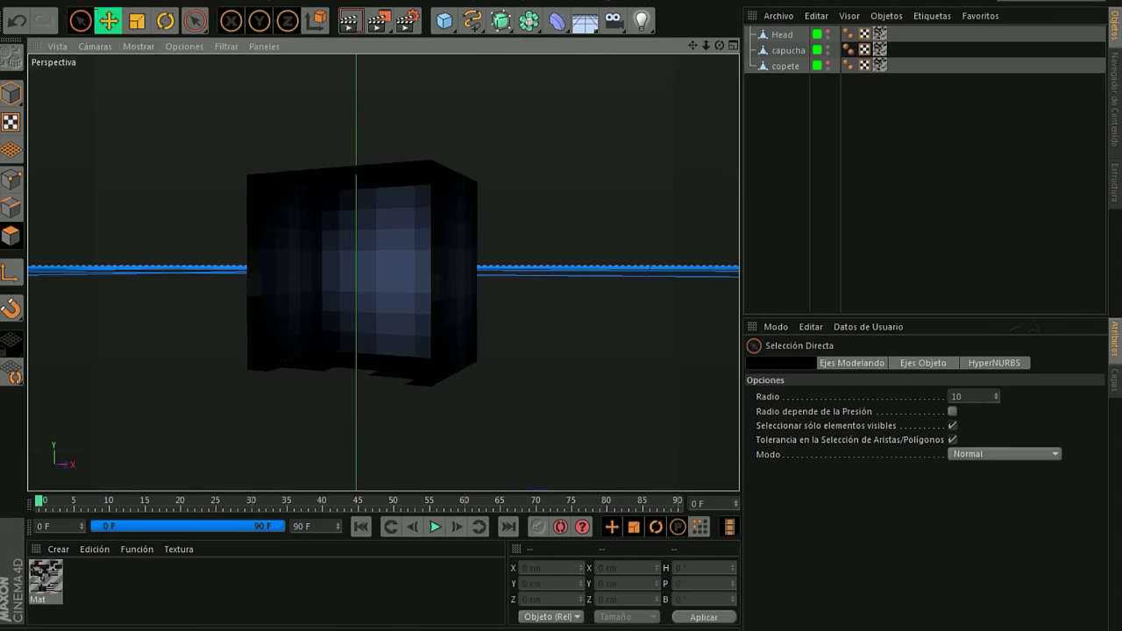
{"action": "left_click", "coordinate": [108, 20]}
{"action": "left_click", "coordinate": [289, 263]}
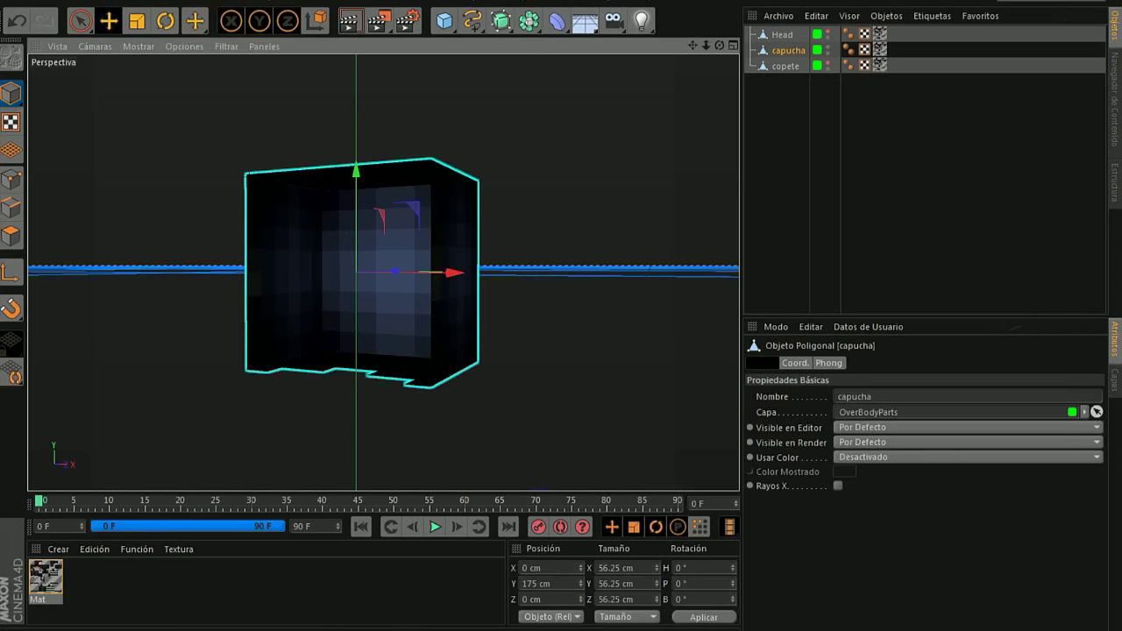
{"action": "left_click", "coordinate": [80, 21]}
{"action": "left_click", "coordinate": [11, 235]}
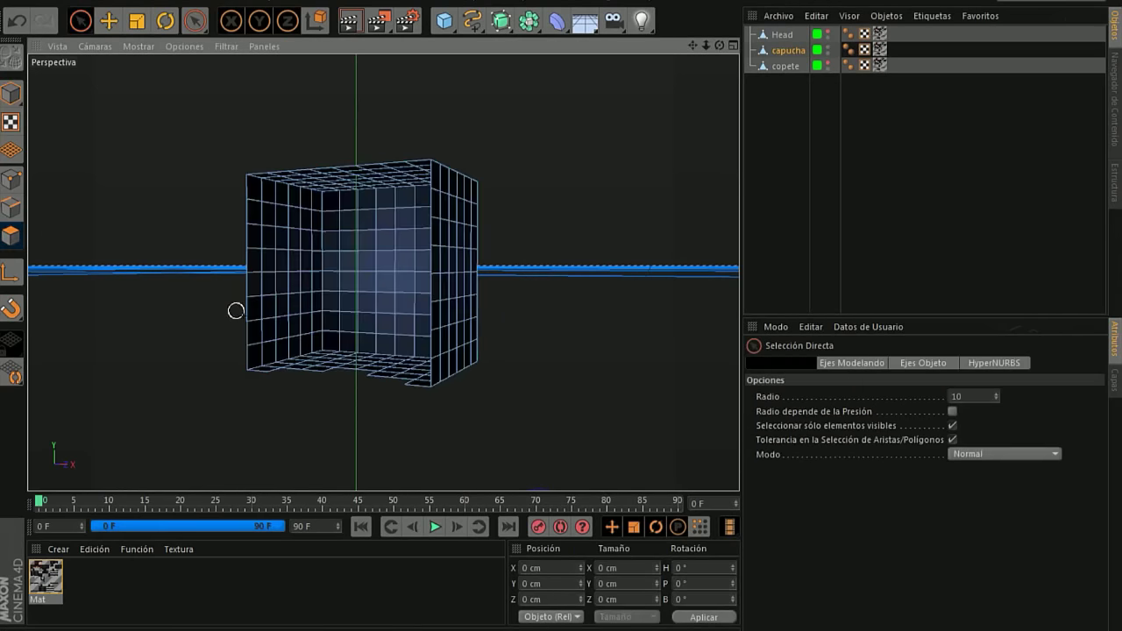
Orbit around the capucha hood to inspect its inside, underside and side.
{"action": "scroll", "coordinate": [263, 333], "scroll_direction": "up", "scroll_amount": 3}
{"action": "left_click_drag", "start_coordinate": [719, 45], "coordinate": [383, 268]}
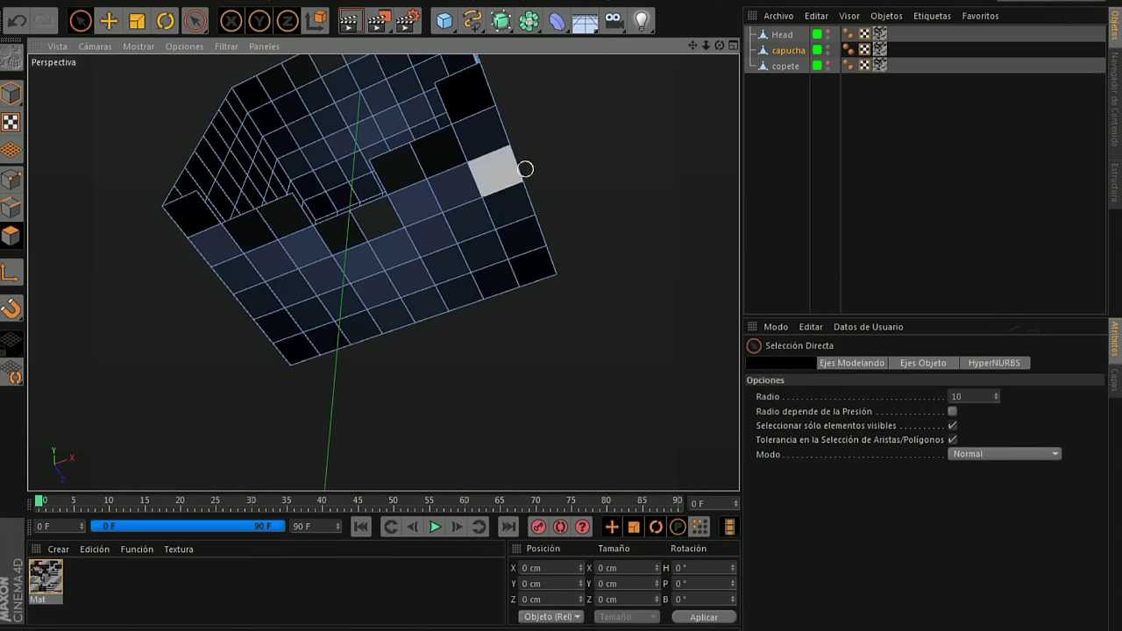
{"action": "mouse_move", "coordinate": [463, 97]}
{"action": "left_mouse_down"}
{"action": "mouse_move", "coordinate": [497, 222]}
{"action": "mouse_move", "coordinate": [451, 154]}
{"action": "mouse_move", "coordinate": [419, 215]}
{"action": "mouse_move", "coordinate": [357, 245]}
{"action": "mouse_move", "coordinate": [209, 237]}
{"action": "mouse_move", "coordinate": [236, 290]}
{"action": "mouse_move", "coordinate": [438, 303]}
{"action": "mouse_move", "coordinate": [264, 281]}
{"action": "left_mouse_up"}
{"action": "left_click_drag", "start_coordinate": [298, 215], "coordinate": [335, 242], "text": "alt"}
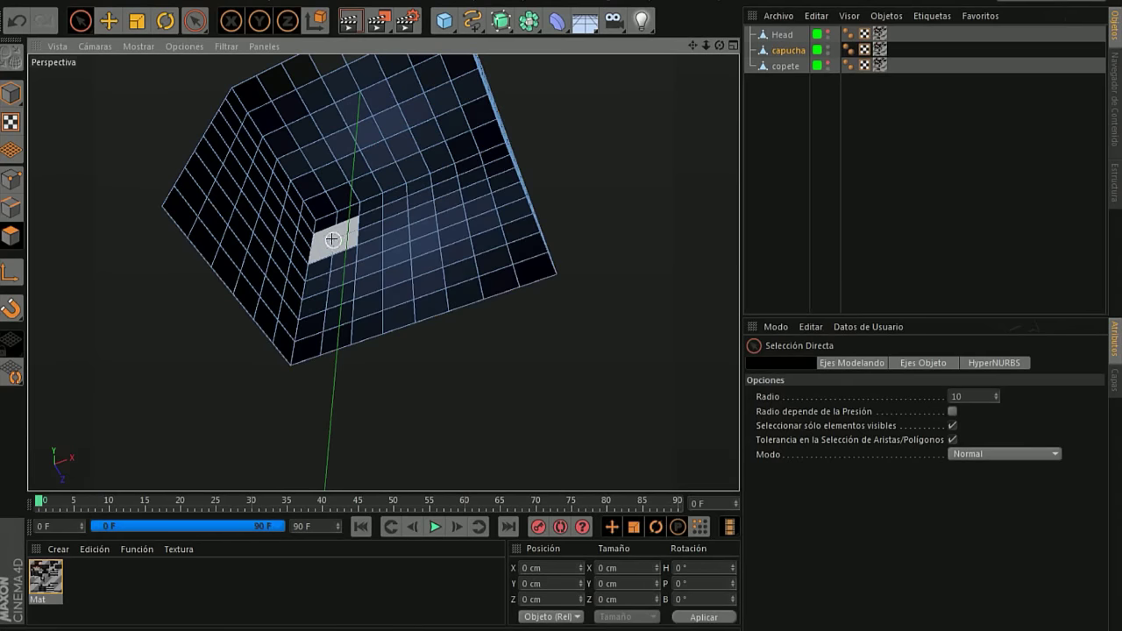
{"action": "scroll", "coordinate": [341, 242], "scroll_direction": "down", "scroll_amount": 5}
{"action": "left_click_drag", "start_coordinate": [719, 44], "coordinate": [719, 79]}
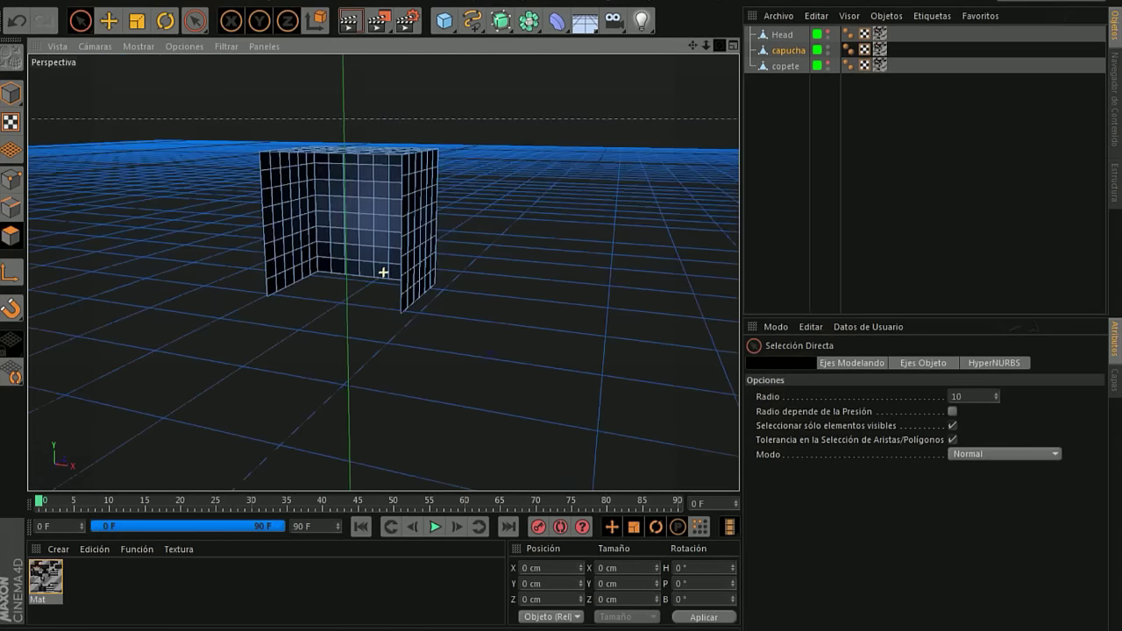
{"action": "left_click_drag", "start_coordinate": [383, 273], "coordinate": [383, 267], "text": "alt"}
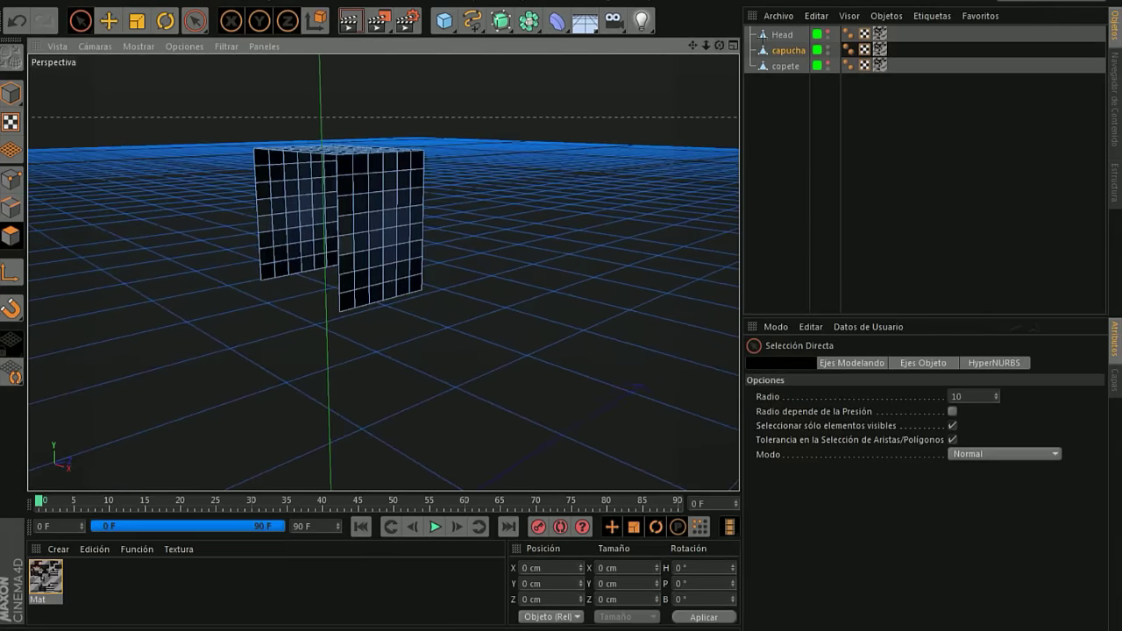
Hide capucha, show the copete fringe, and make Head visible and selected again.
{"action": "left_click", "coordinate": [828, 38]}
{"action": "left_click", "coordinate": [825, 50]}
{"action": "left_click", "coordinate": [825, 62]}
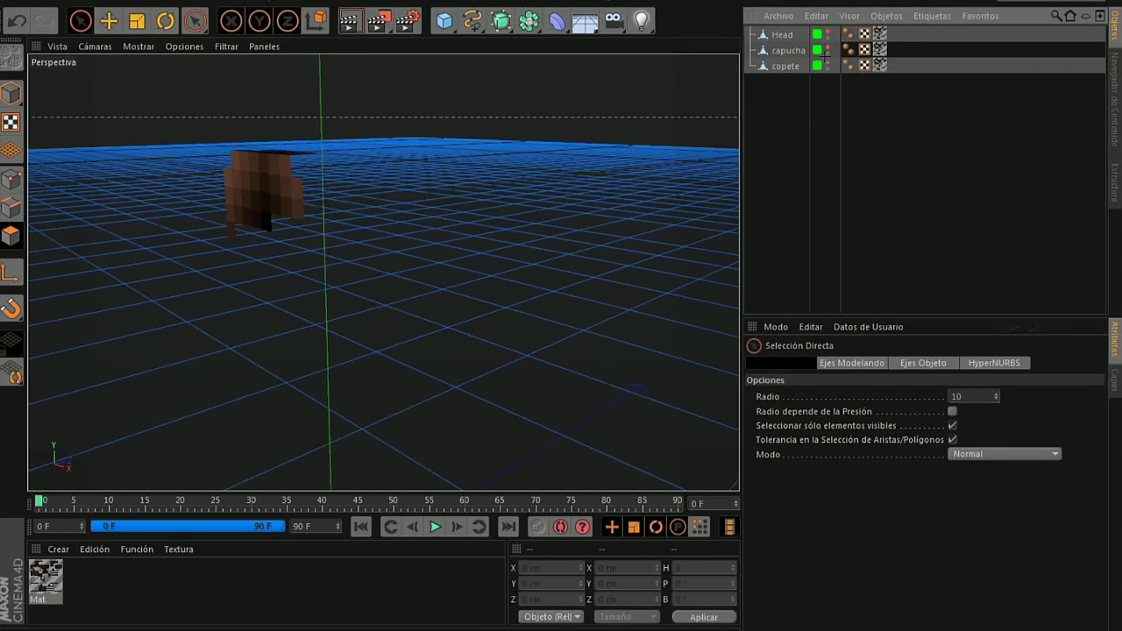
{"action": "scroll", "coordinate": [82, 158], "scroll_direction": "up", "scroll_amount": 2}
{"action": "scroll", "coordinate": [83, 158], "scroll_direction": "up", "scroll_amount": 2}
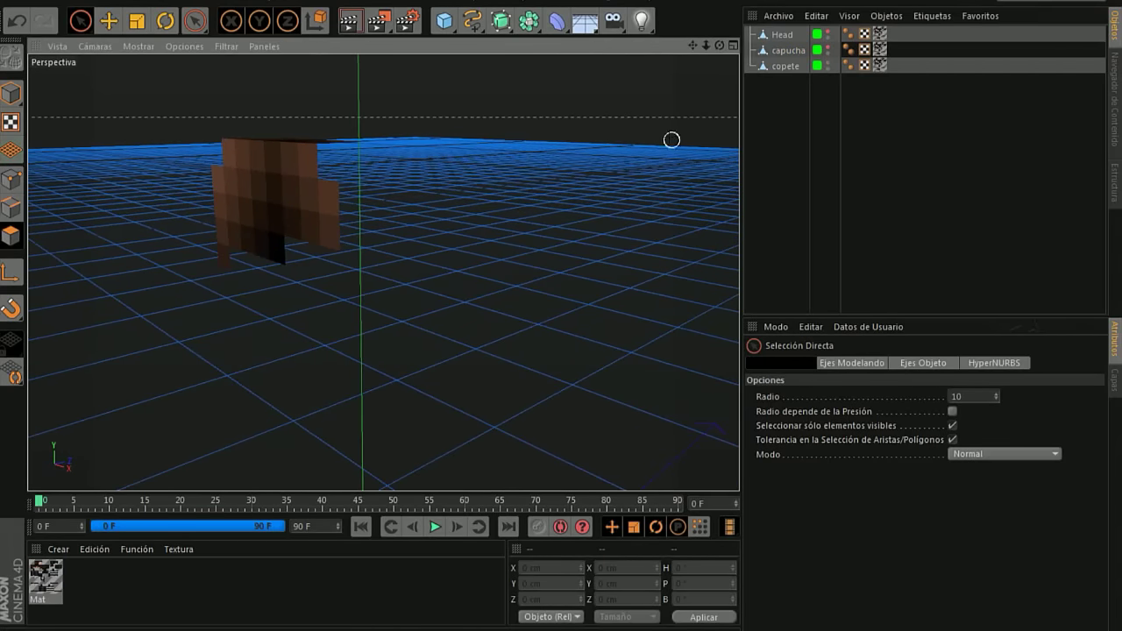
{"action": "left_click", "coordinate": [787, 64]}
{"action": "left_click", "coordinate": [827, 33]}
{"action": "left_click", "coordinate": [782, 34]}
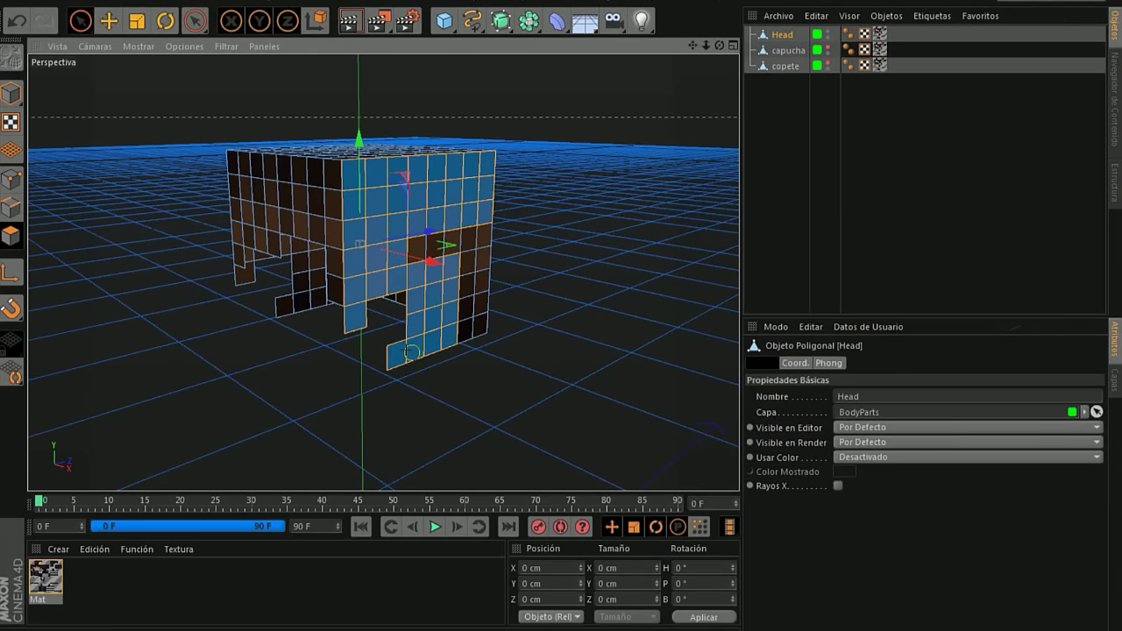
Start an Extruir on the selected faces and orbit to another side of the cube.
{"action": "right_click", "coordinate": [469, 312]}
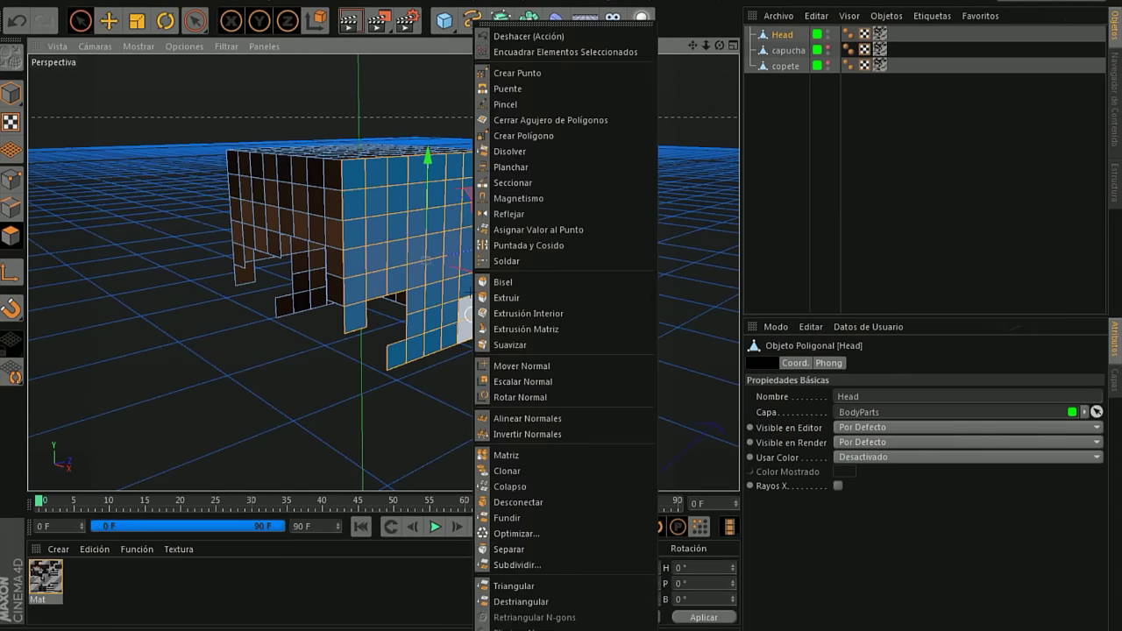
{"action": "left_click", "coordinate": [504, 298]}
{"action": "left_click_drag", "start_coordinate": [504, 298], "coordinate": [456, 250], "text": "alt"}
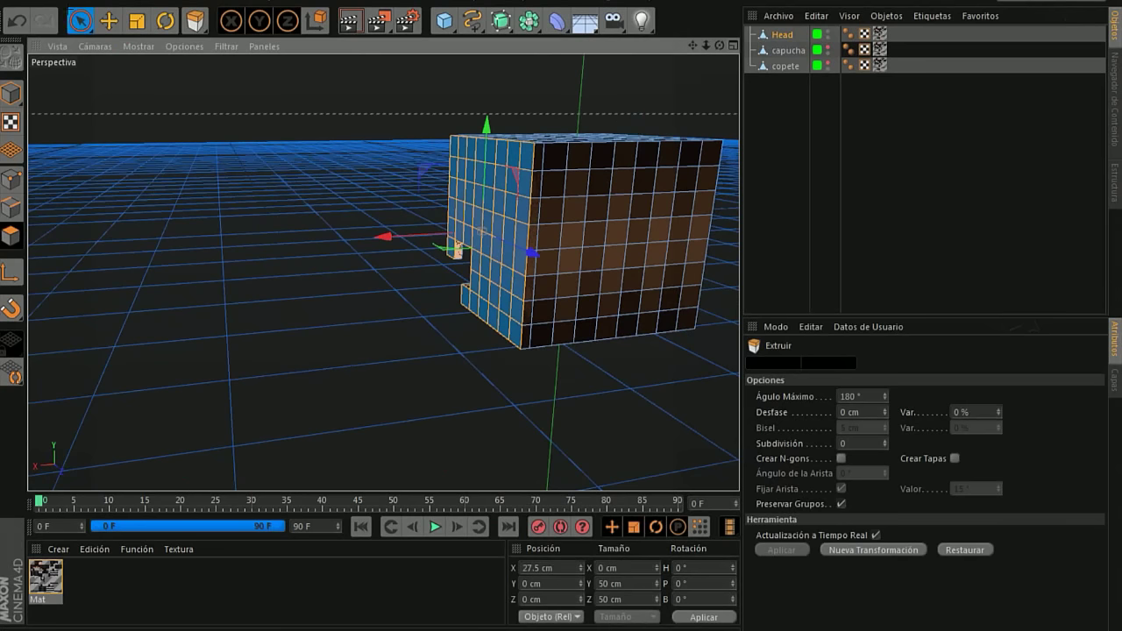
{"action": "key", "text": "9"}
Paint-select the top row of side faces and extrude them with a 2.5 cm Desfase.
{"action": "mouse_move", "coordinate": [548, 166]}
{"action": "left_mouse_down"}
{"action": "mouse_move", "coordinate": [711, 184]}
{"action": "mouse_move", "coordinate": [671, 316]}
{"action": "mouse_move", "coordinate": [657, 188]}
{"action": "mouse_move", "coordinate": [565, 316]}
{"action": "mouse_move", "coordinate": [539, 188]}
{"action": "mouse_move", "coordinate": [540, 333]}
{"action": "mouse_move", "coordinate": [680, 322]}
{"action": "left_mouse_up"}
{"action": "right_click", "coordinate": [682, 319]}
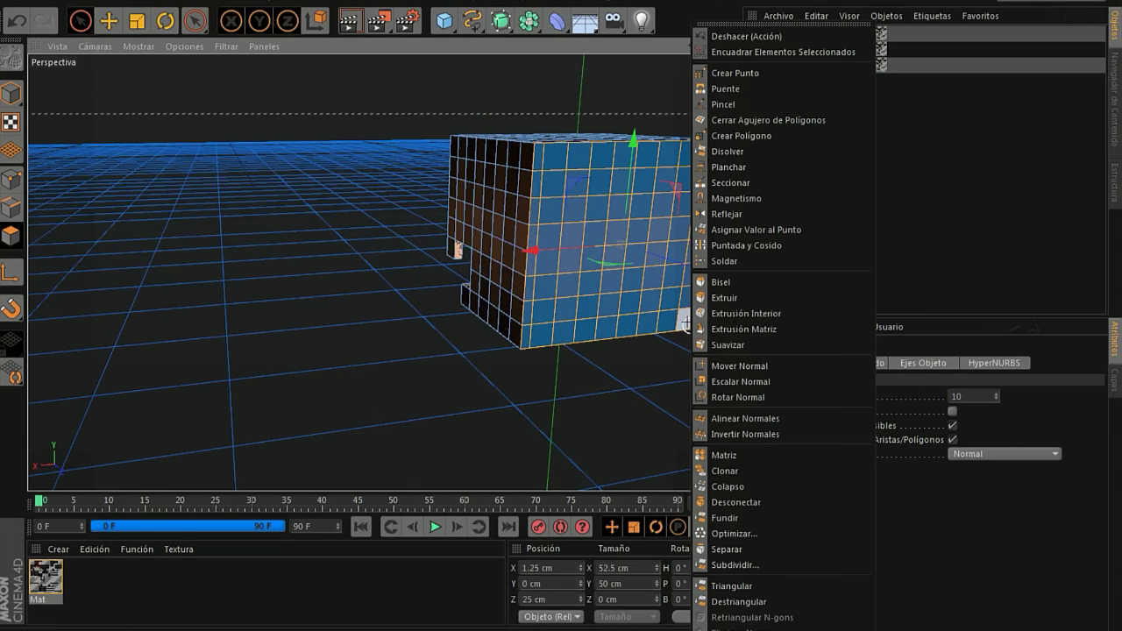
{"action": "left_click", "coordinate": [704, 296]}
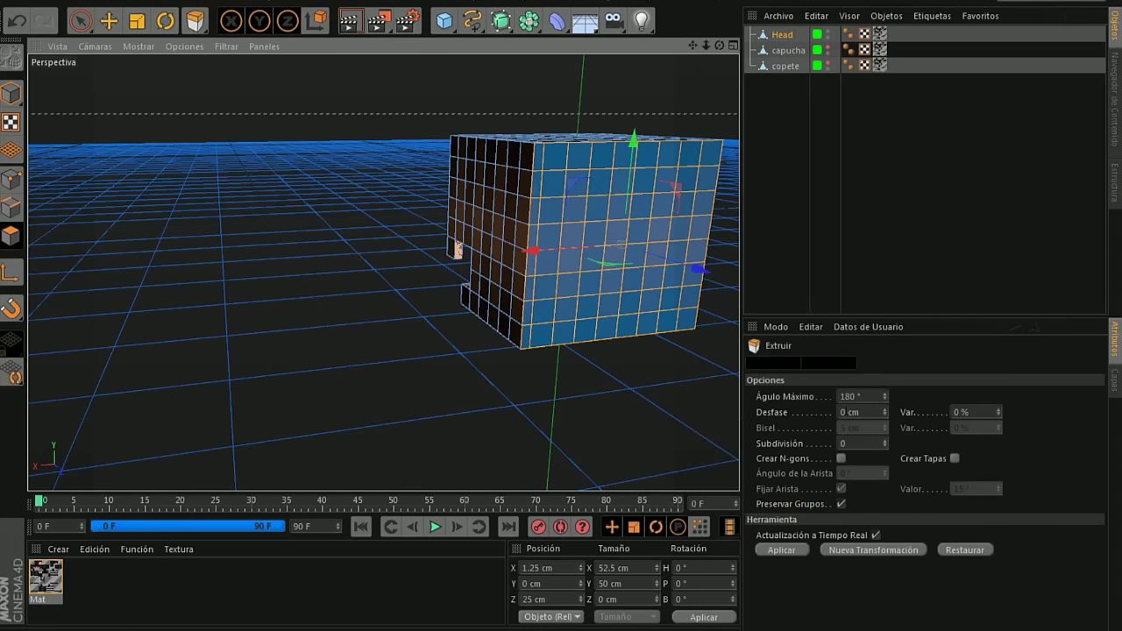
{"action": "left_click", "coordinate": [861, 411]}
{"action": "type", "text": "2.5"}
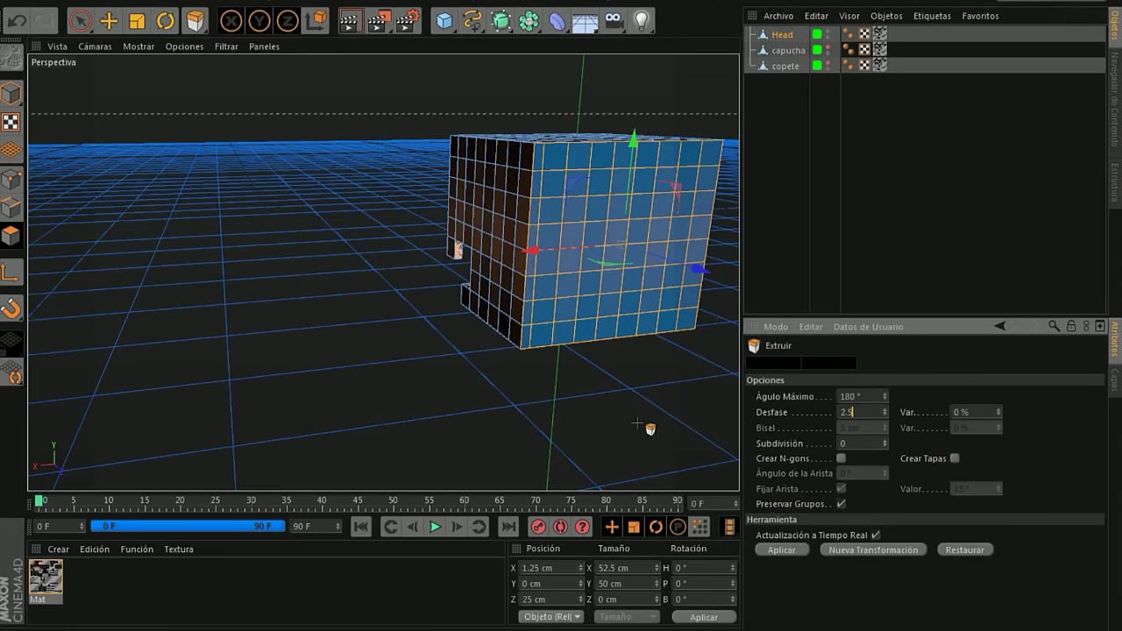
{"action": "key", "text": "Return"}
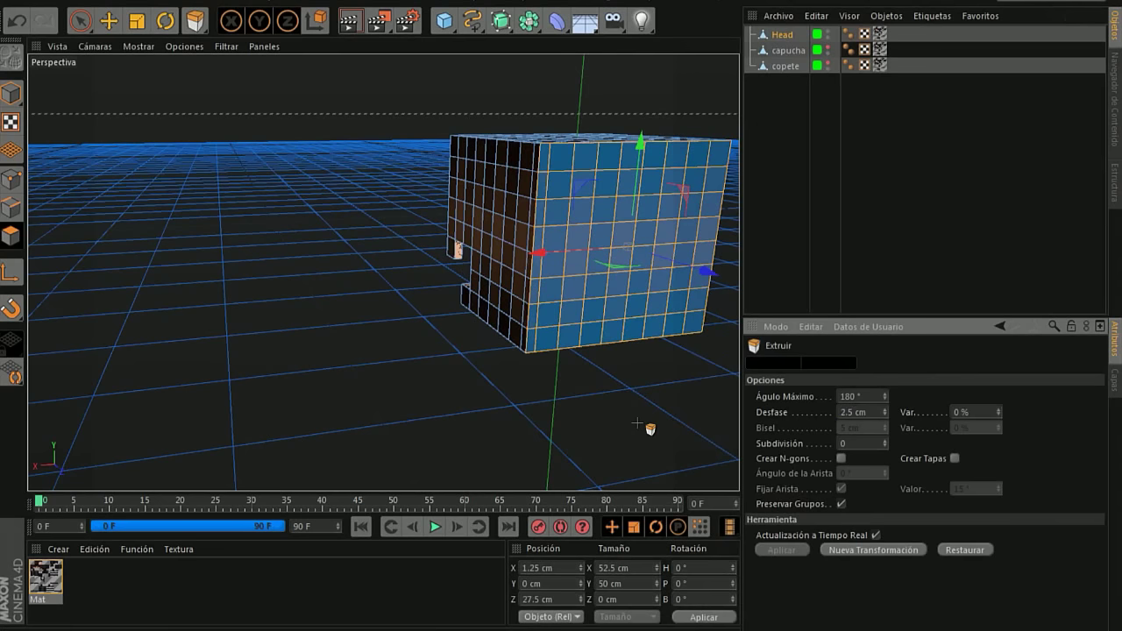
{"action": "left_click", "coordinate": [491, 340]}
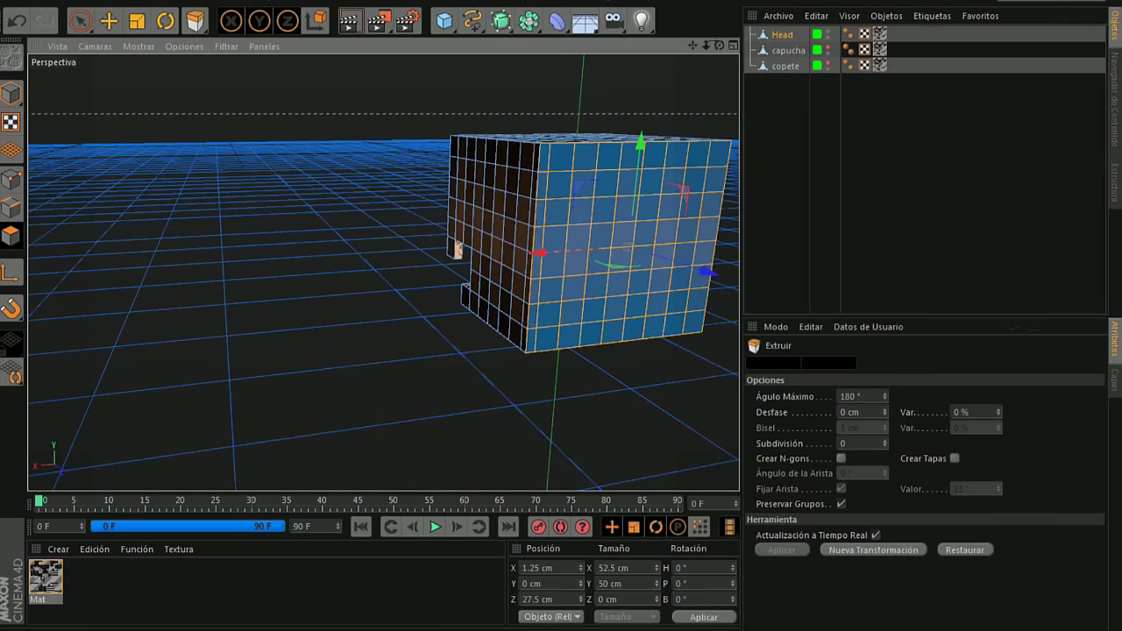
{"action": "left_click_drag", "start_coordinate": [716, 46], "coordinate": [717, 62]}
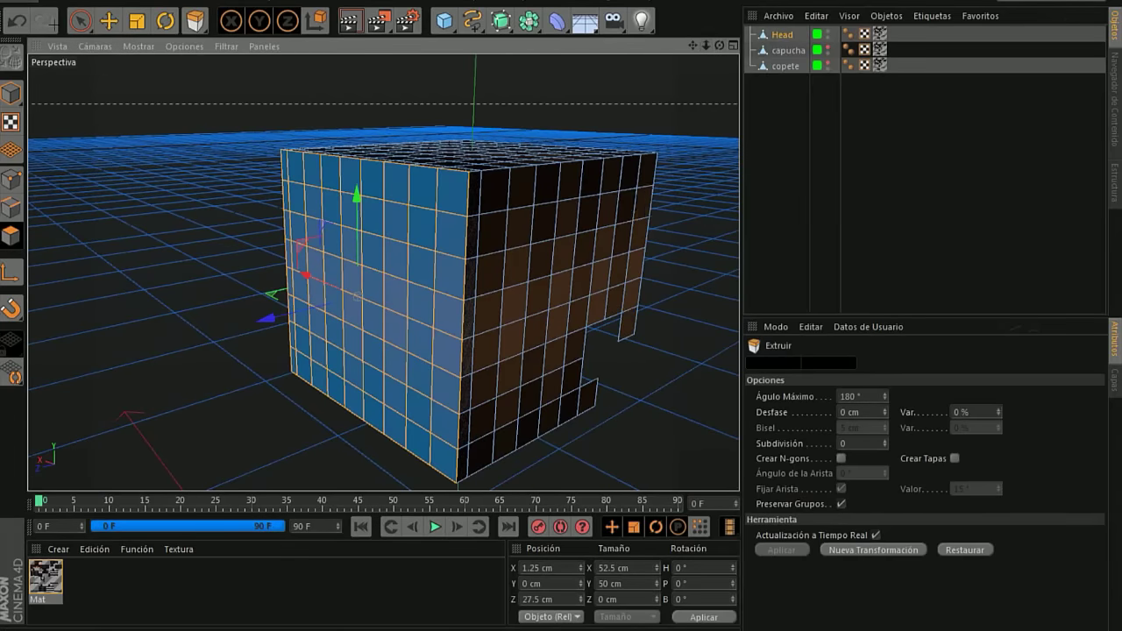
Extrude the Head's opposite side faces outward by 2.5 cm.
{"action": "left_click", "coordinate": [80, 21]}
{"action": "mouse_move", "coordinate": [624, 313]}
{"action": "left_mouse_down"}
{"action": "mouse_move", "coordinate": [628, 207]}
{"action": "mouse_move", "coordinate": [478, 426]}
{"action": "mouse_move", "coordinate": [473, 342]}
{"action": "mouse_move", "coordinate": [517, 440]}
{"action": "mouse_move", "coordinate": [573, 377]}
{"action": "mouse_move", "coordinate": [511, 350]}
{"action": "mouse_move", "coordinate": [513, 219]}
{"action": "mouse_move", "coordinate": [570, 290]}
{"action": "mouse_move", "coordinate": [603, 244]}
{"action": "left_mouse_up"}
{"action": "right_click", "coordinate": [619, 281]}
{"action": "left_click", "coordinate": [637, 297]}
{"action": "type", "text": "2.5"}
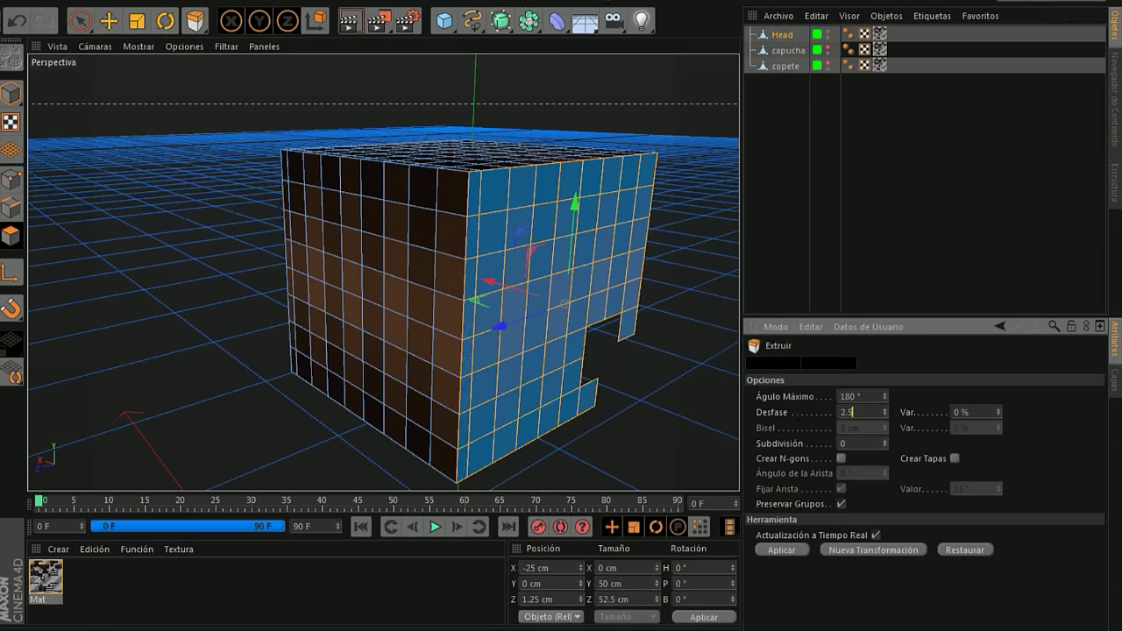
{"action": "key", "text": "Return"}
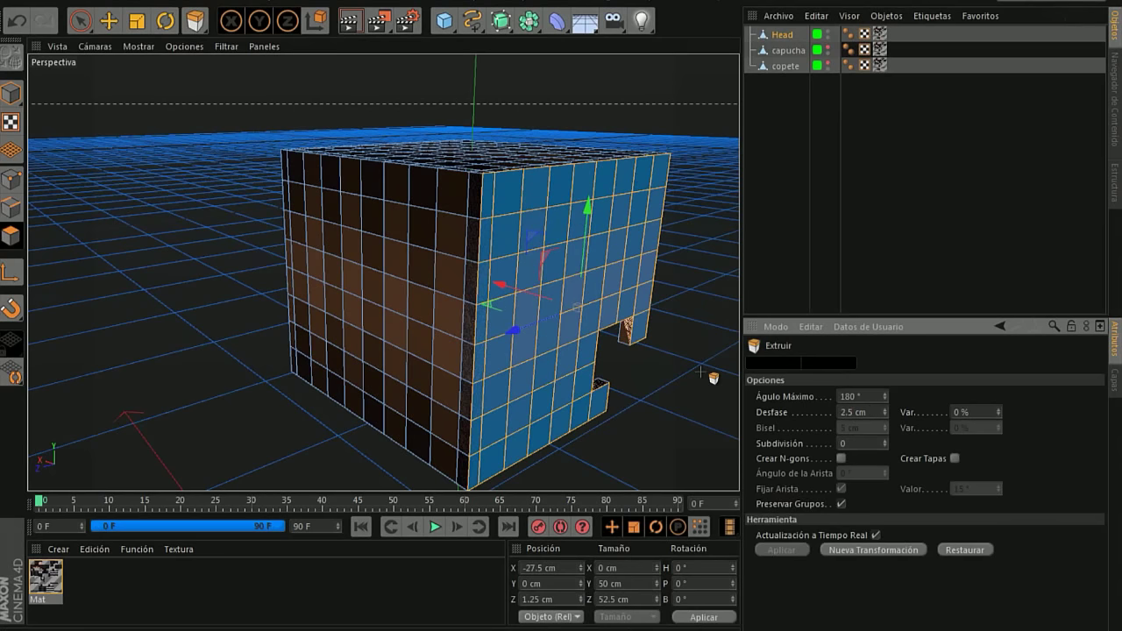
{"action": "left_click_drag", "start_coordinate": [714, 379], "coordinate": [634, 220], "text": "alt"}
{"action": "left_click_drag", "start_coordinate": [720, 44], "coordinate": [666, 48]}
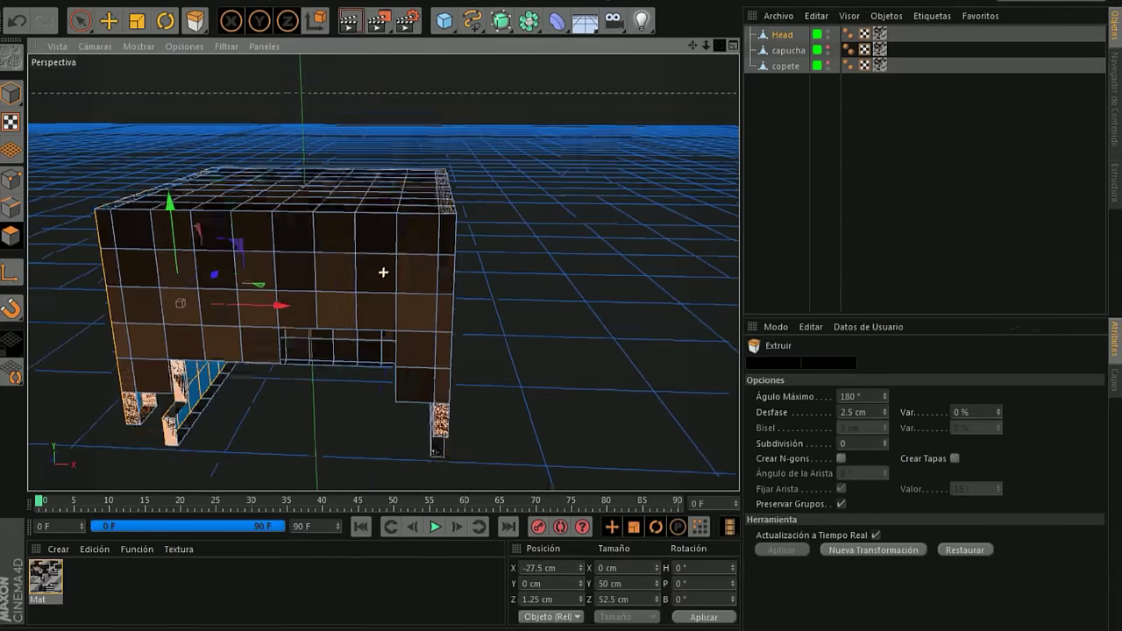
Extrude the Head's front faces outward by 2.5 cm.
{"action": "left_click", "coordinate": [80, 21]}
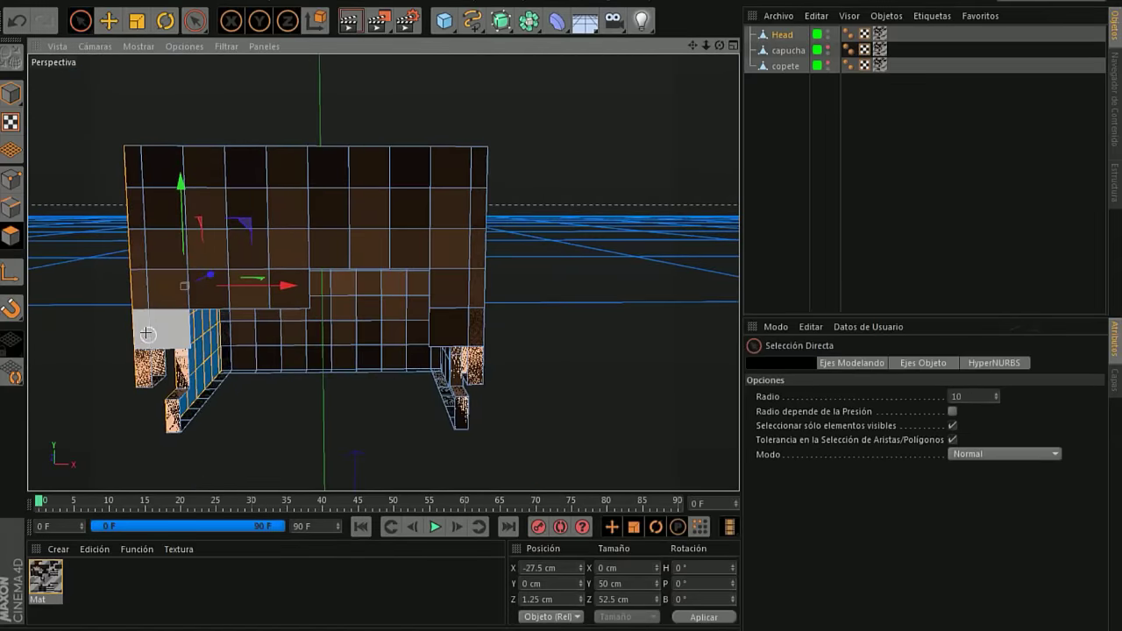
{"action": "mouse_move", "coordinate": [137, 322]}
{"action": "left_mouse_down"}
{"action": "mouse_move", "coordinate": [206, 255]}
{"action": "mouse_move", "coordinate": [375, 236]}
{"action": "mouse_move", "coordinate": [472, 298]}
{"action": "mouse_move", "coordinate": [473, 325]}
{"action": "mouse_move", "coordinate": [483, 243]}
{"action": "mouse_move", "coordinate": [140, 181]}
{"action": "mouse_move", "coordinate": [194, 189]}
{"action": "mouse_move", "coordinate": [480, 167]}
{"action": "left_mouse_up"}
{"action": "right_click", "coordinate": [480, 175]}
{"action": "left_click", "coordinate": [513, 298]}
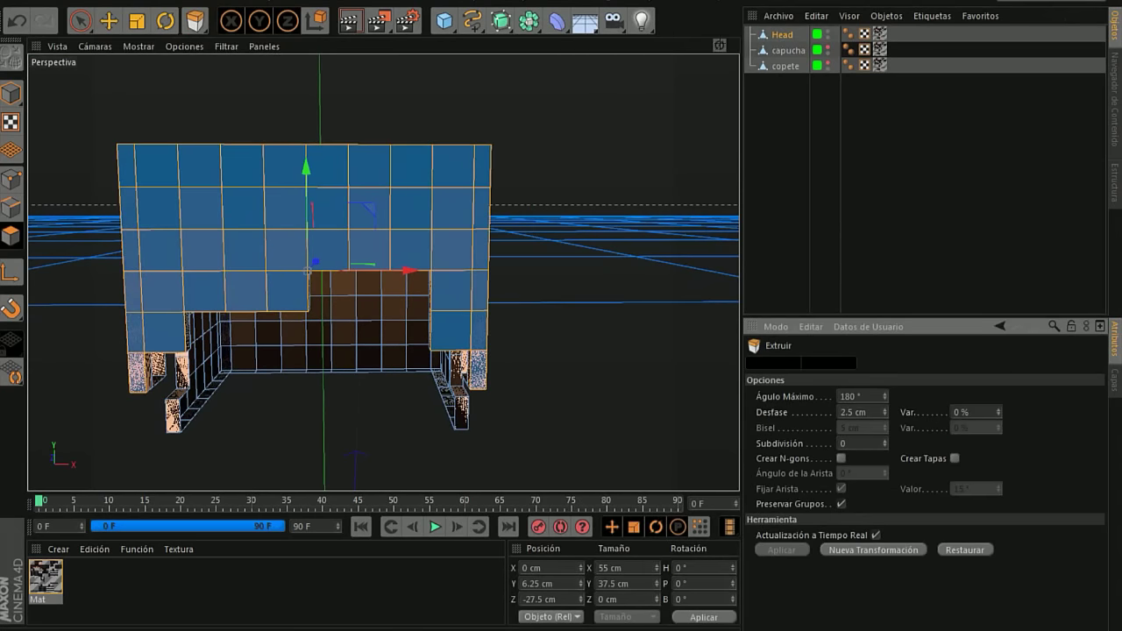
Paint-select the polygons across the Head's top face.
{"action": "left_click_drag", "start_coordinate": [307, 272], "coordinate": [383, 268], "text": "alt"}
{"action": "left_click", "coordinate": [80, 21]}
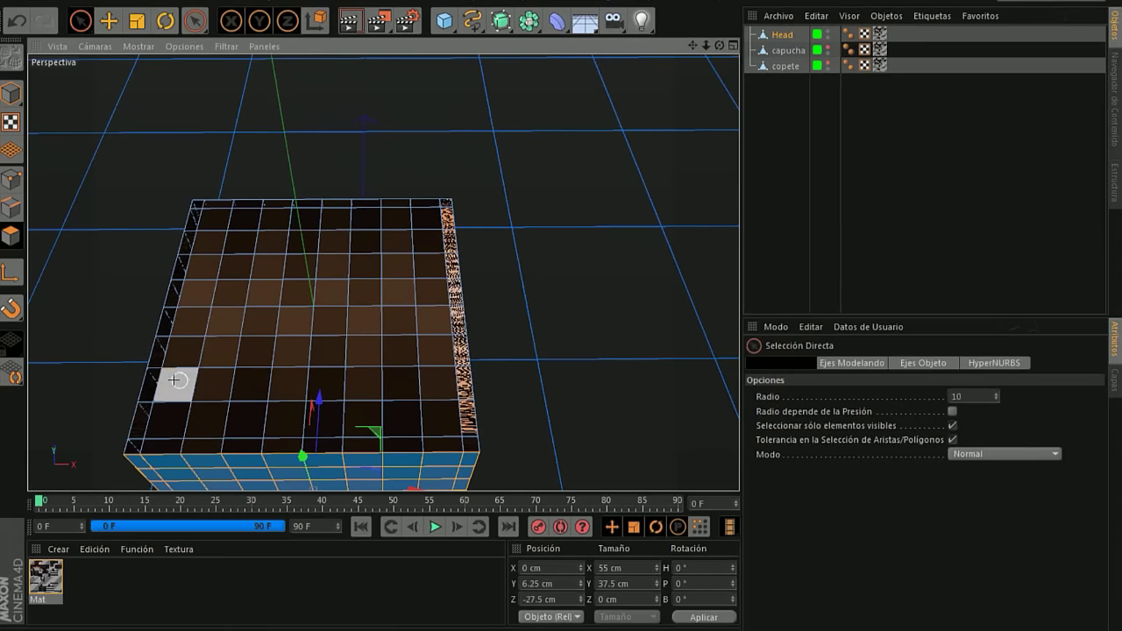
{"action": "mouse_move", "coordinate": [158, 417]}
{"action": "left_mouse_down"}
{"action": "mouse_move", "coordinate": [196, 188]}
{"action": "mouse_move", "coordinate": [469, 440]}
{"action": "mouse_move", "coordinate": [338, 421]}
{"action": "mouse_move", "coordinate": [181, 428]}
{"action": "mouse_move", "coordinate": [284, 433]}
{"action": "mouse_move", "coordinate": [399, 387]}
{"action": "mouse_move", "coordinate": [426, 312]}
{"action": "mouse_move", "coordinate": [413, 338]}
{"action": "mouse_move", "coordinate": [475, 276]}
{"action": "mouse_move", "coordinate": [420, 210]}
{"action": "left_mouse_up"}
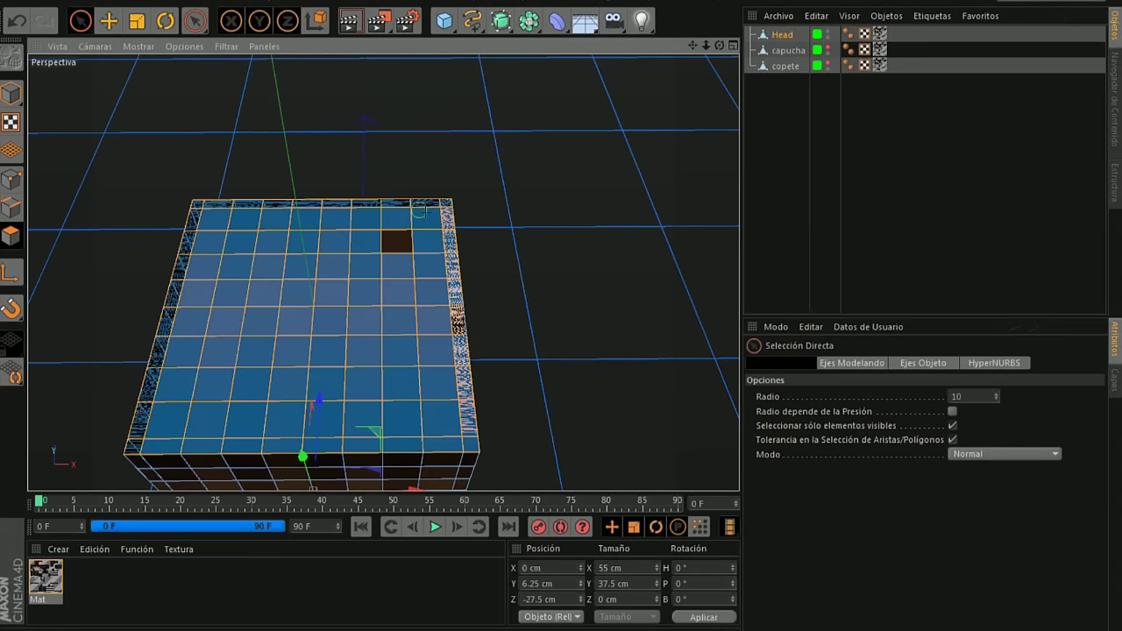
Add the last top polygon and extrude the Head's top face.
{"action": "left_click", "coordinate": [396, 242]}
{"action": "right_click", "coordinate": [386, 328]}
{"action": "key", "text": "Escape"}
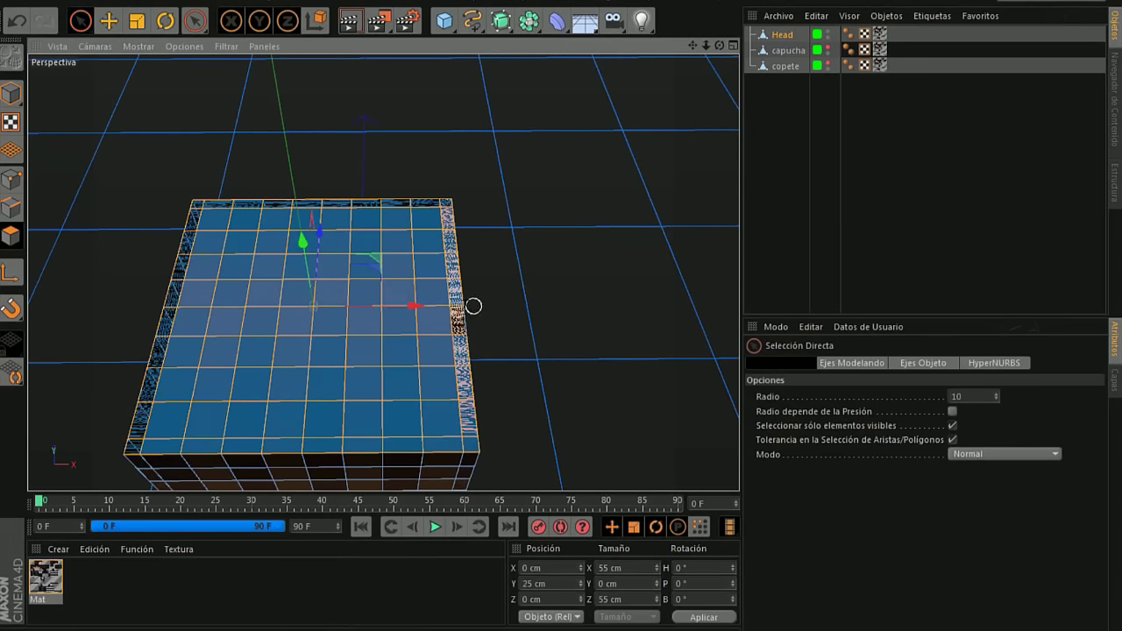
{"action": "right_click", "coordinate": [340, 325]}
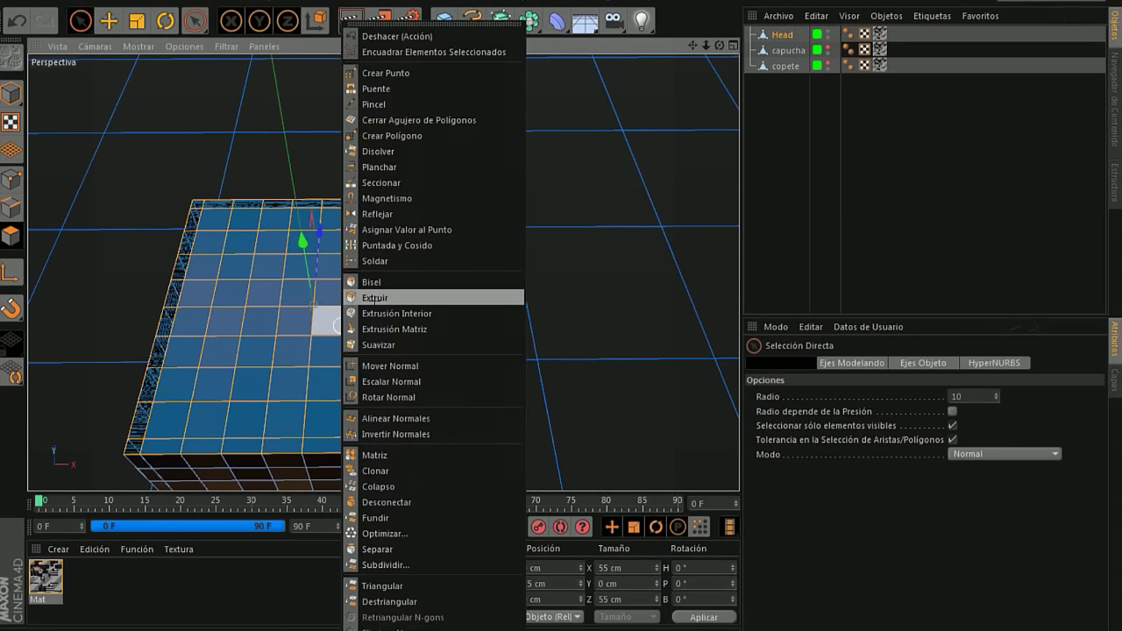
{"action": "left_click", "coordinate": [374, 298]}
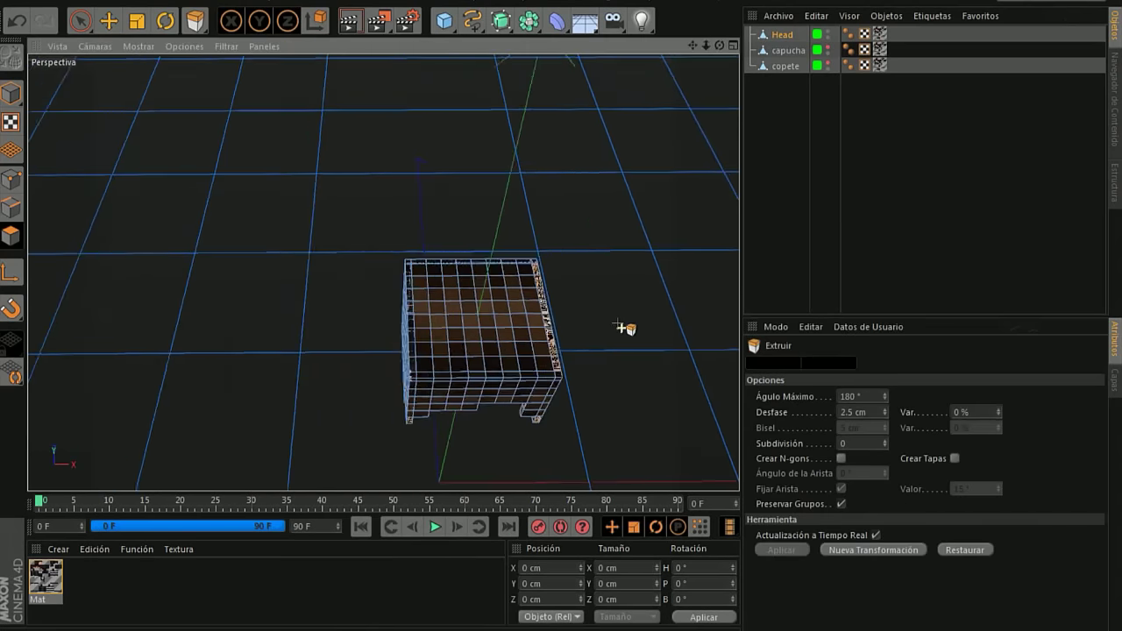
Zoom in on the extruded head and create a new material, Mat.1.
{"action": "mouse_move", "coordinate": [718, 46]}
{"action": "left_mouse_down"}
{"action": "mouse_move", "coordinate": [383, 273]}
{"action": "mouse_move", "coordinate": [187, 290]}
{"action": "left_mouse_up"}
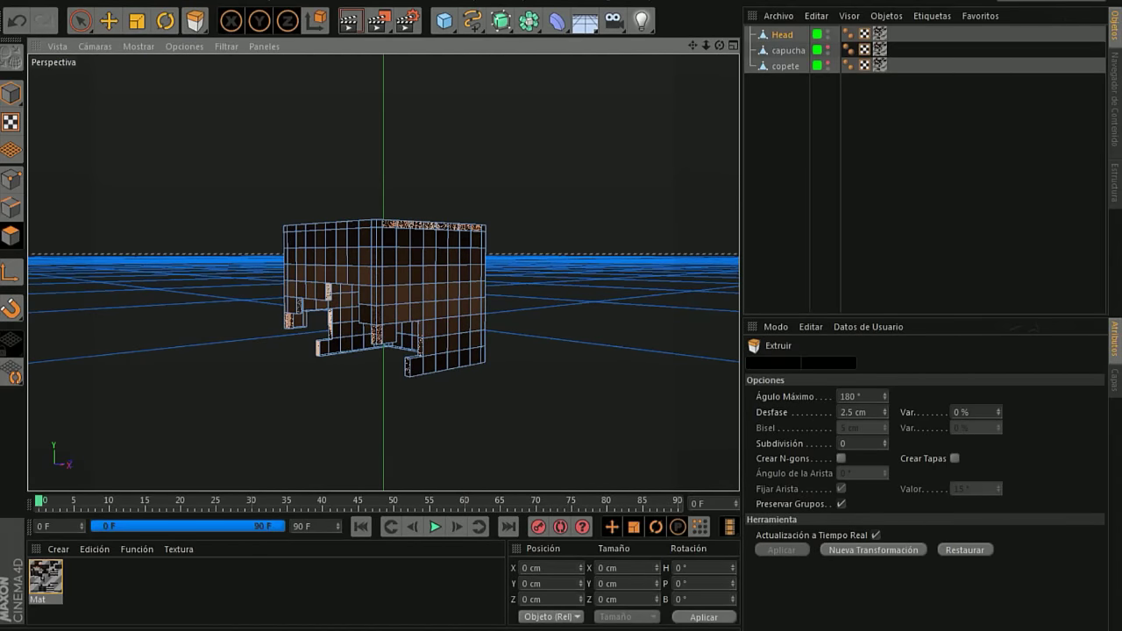
{"action": "scroll", "coordinate": [209, 370], "scroll_direction": "up", "scroll_amount": 5}
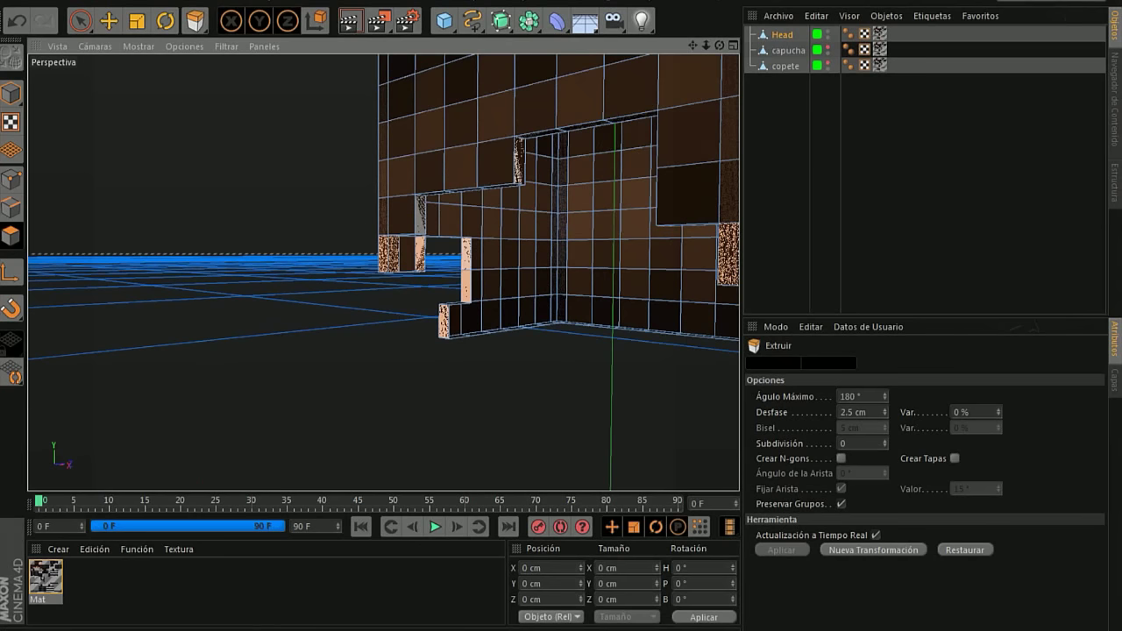
{"action": "key", "text": "ctrl+n"}
Colour Mat.1 dark brown (R30 G19 B11) using the screen colour picker.
{"action": "double_click", "coordinate": [47, 576]}
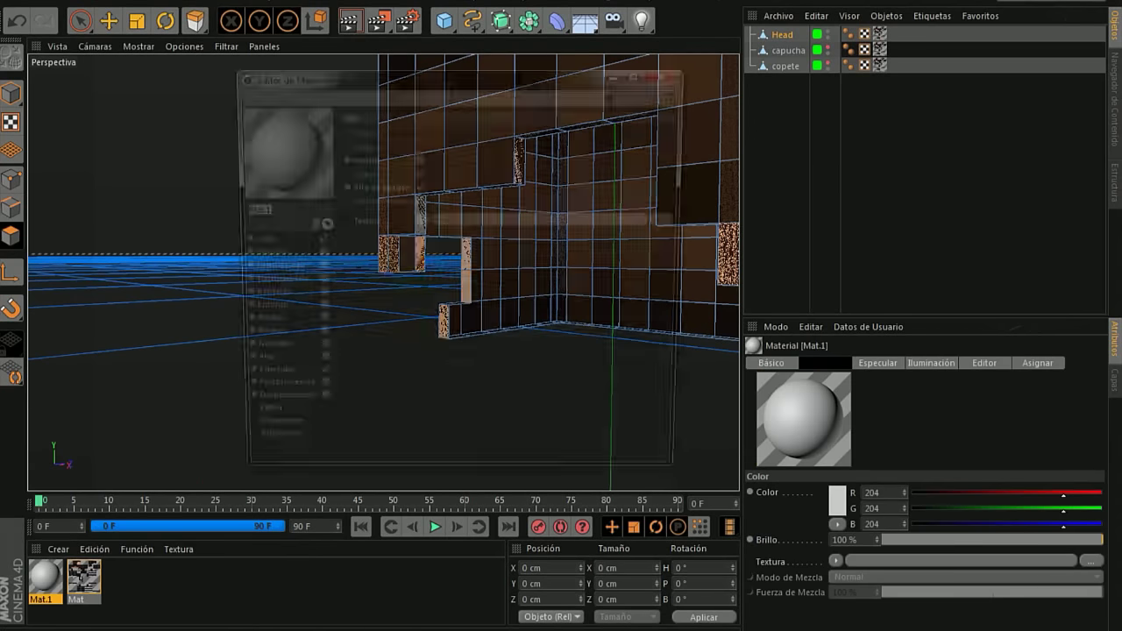
{"action": "left_click_drag", "start_coordinate": [308, 74], "coordinate": [663, 173]}
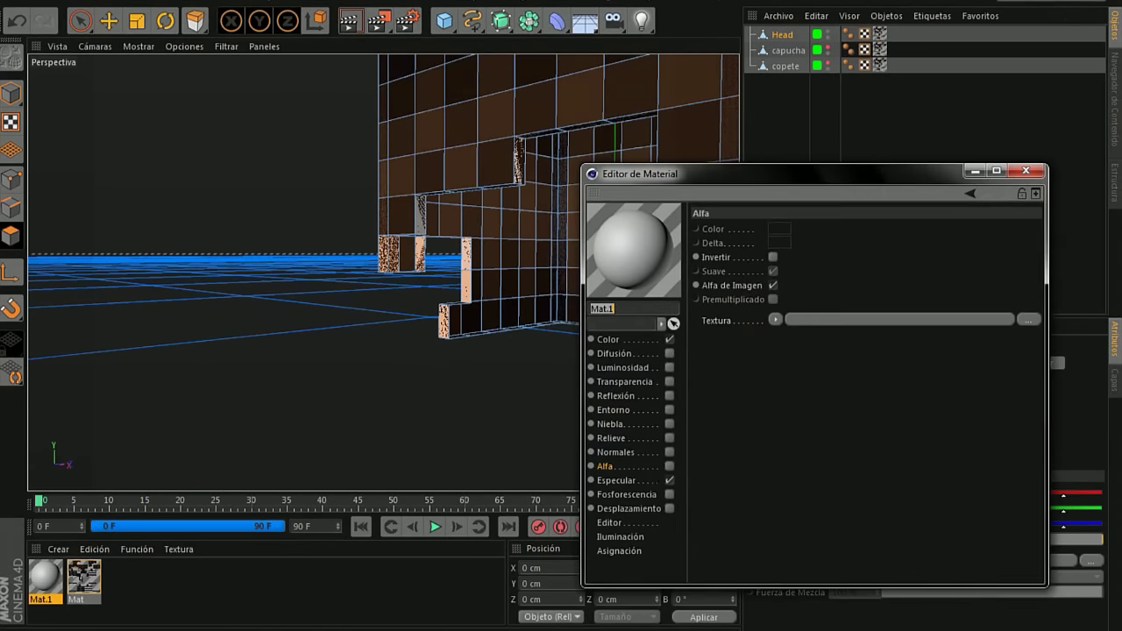
{"action": "left_click", "coordinate": [617, 257]}
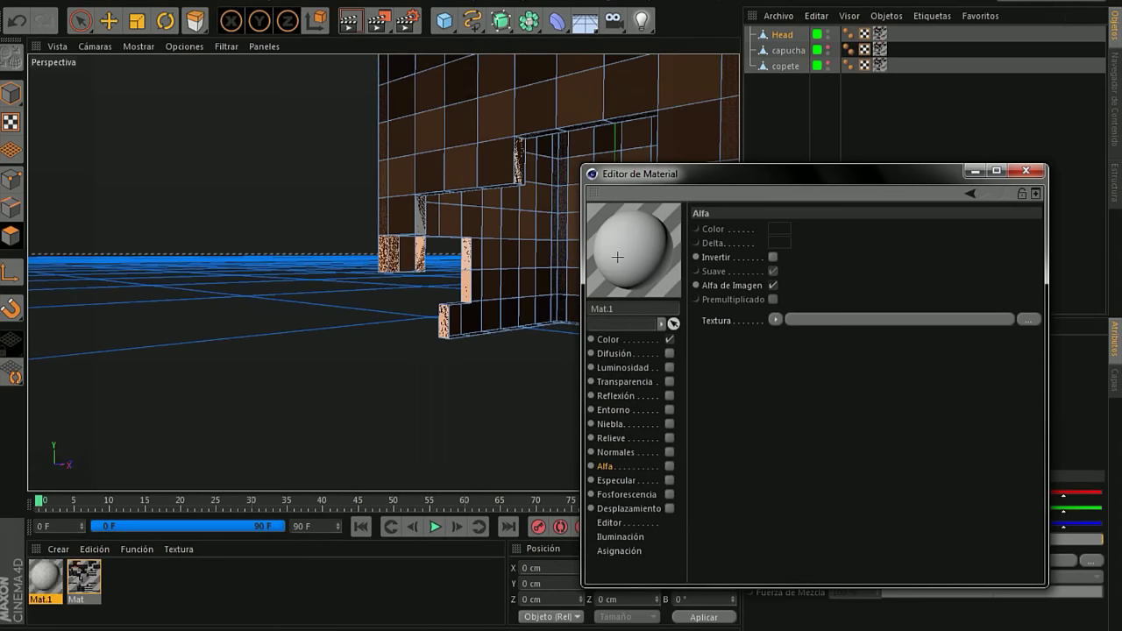
{"action": "left_click", "coordinate": [606, 339]}
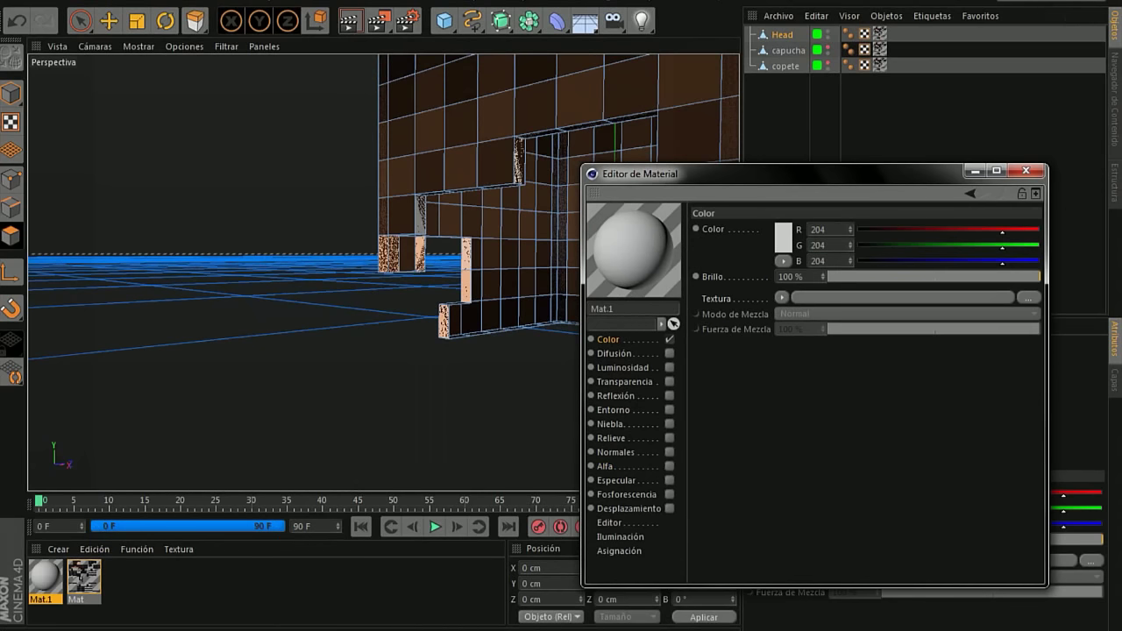
{"action": "left_click", "coordinate": [781, 235]}
{"action": "left_click", "coordinate": [784, 294]}
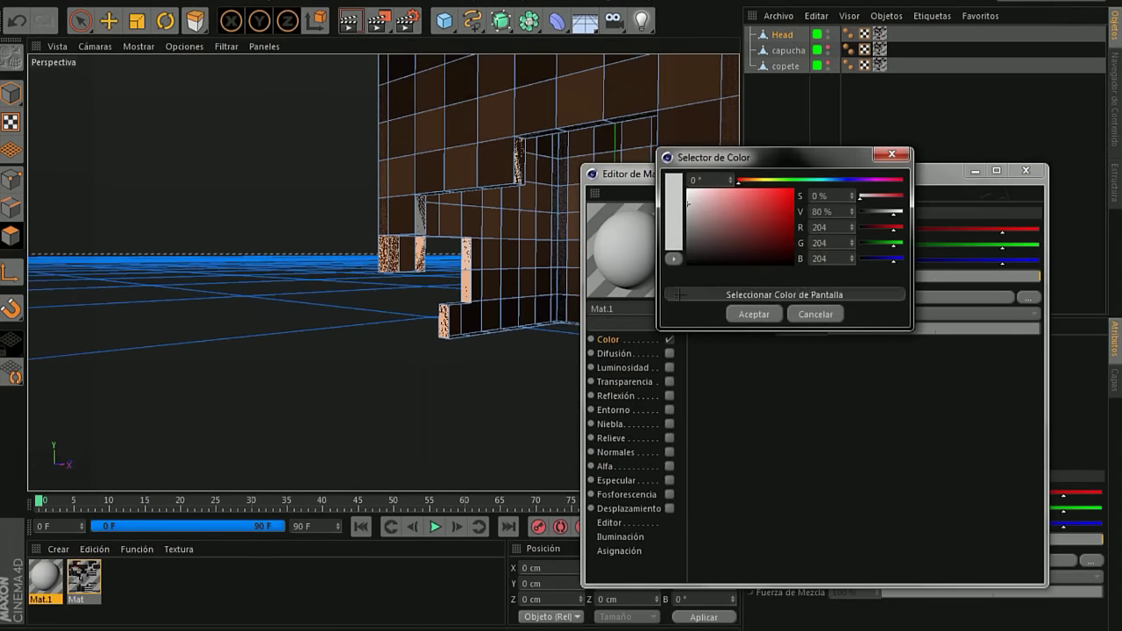
{"action": "left_click", "coordinate": [471, 80]}
{"action": "left_click", "coordinate": [749, 314]}
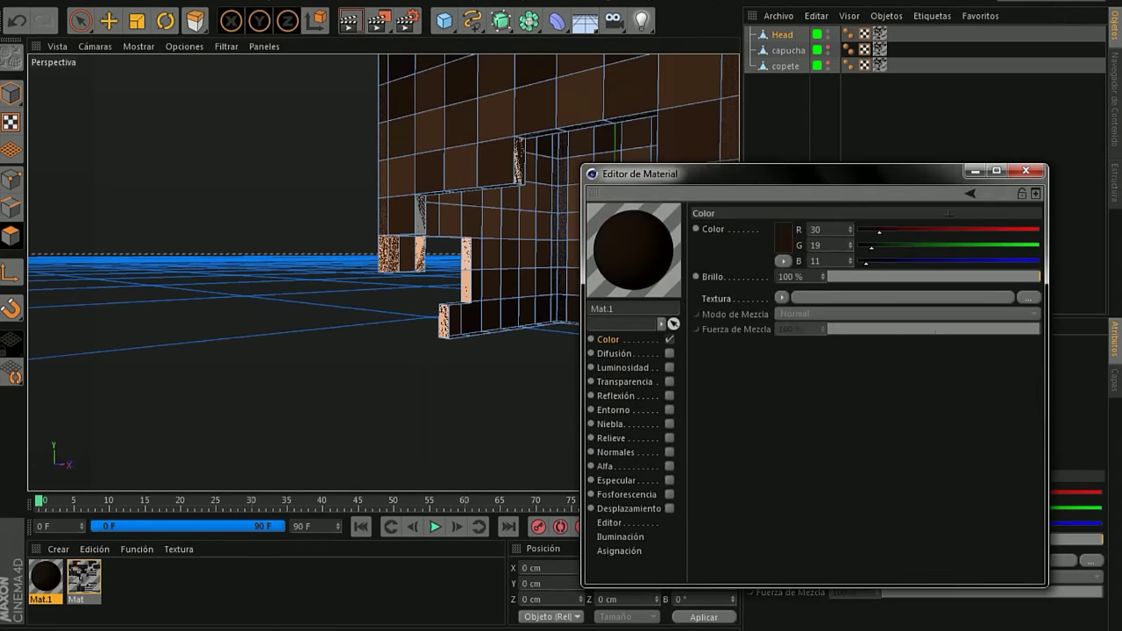
{"action": "left_click", "coordinate": [1024, 171]}
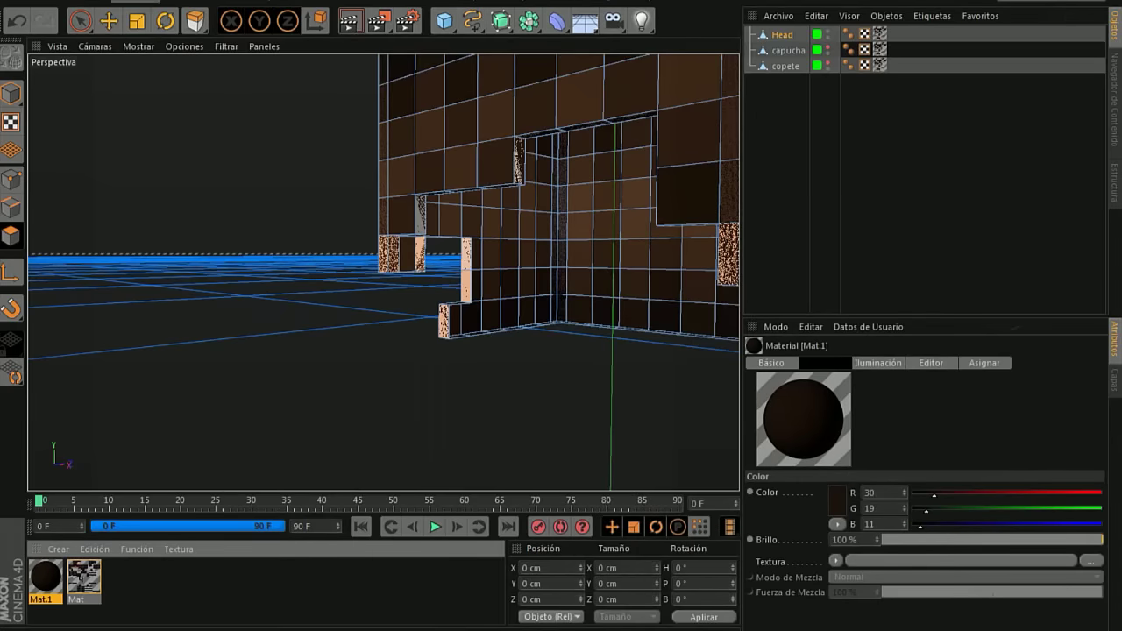
{"action": "left_click", "coordinate": [81, 21]}
Select the cut-out's edge faces: right column, bottom step, arch top and left column.
{"action": "left_click", "coordinate": [405, 256]}
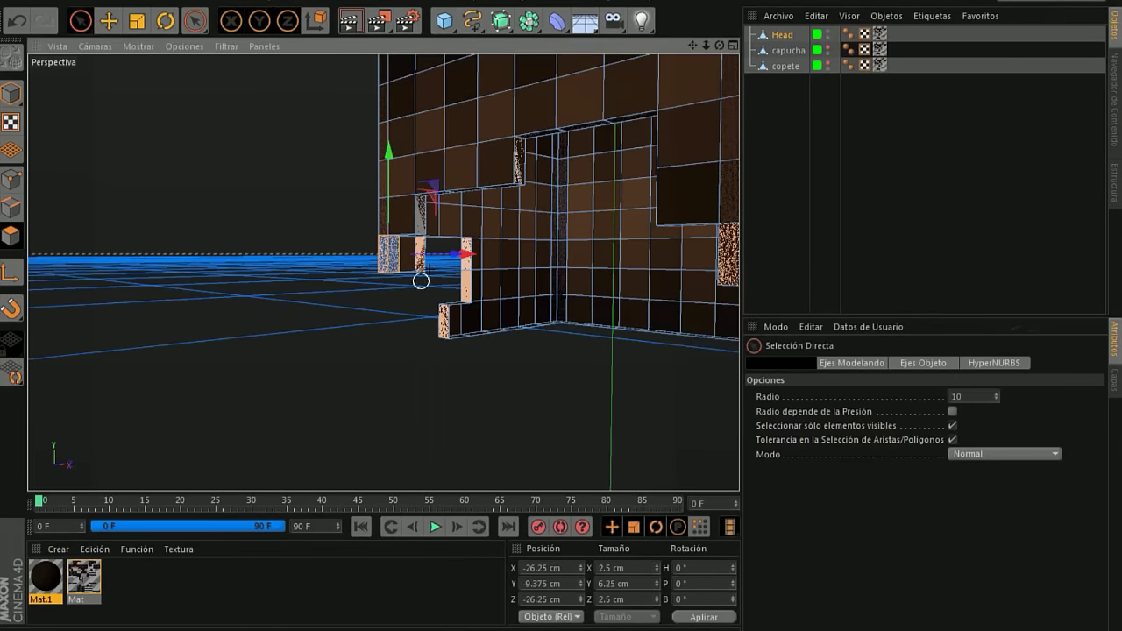
{"action": "scroll", "coordinate": [421, 280], "scroll_direction": "up", "scroll_amount": 5}
{"action": "left_click_drag", "start_coordinate": [436, 269], "coordinate": [460, 235]}
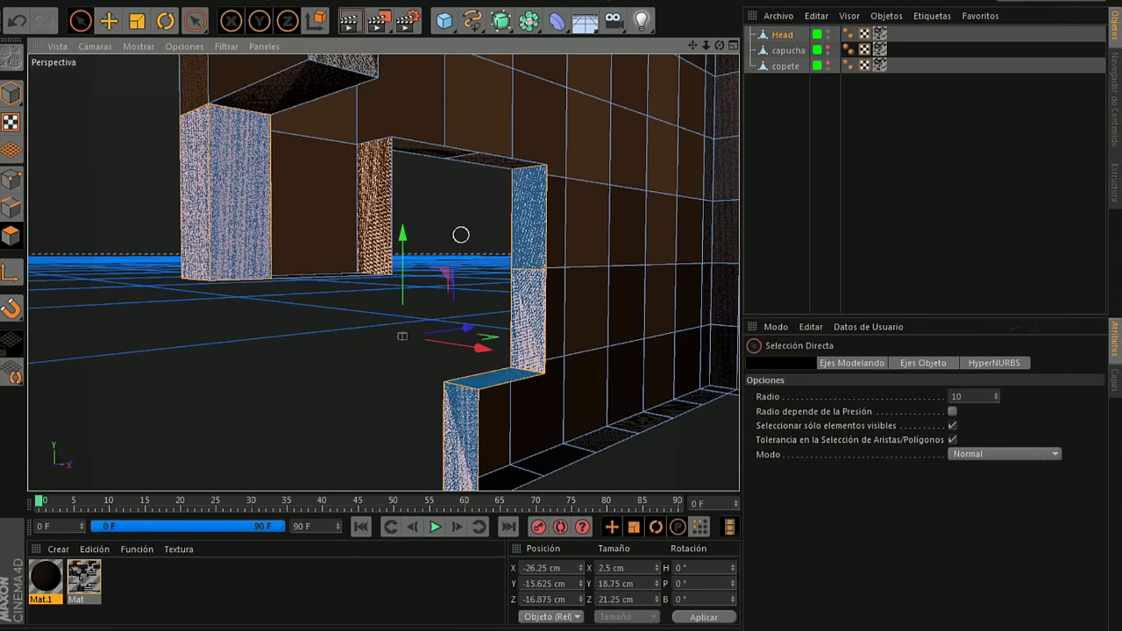
{"action": "mouse_move", "coordinate": [400, 331]}
{"action": "left_mouse_down"}
{"action": "mouse_move", "coordinate": [386, 308]}
{"action": "mouse_move", "coordinate": [355, 347]}
{"action": "left_mouse_up"}
{"action": "scroll", "coordinate": [383, 273], "scroll_direction": "down", "scroll_amount": 5}
{"action": "left_click", "coordinate": [80, 215]}
{"action": "scroll", "coordinate": [81, 216], "scroll_direction": "down", "scroll_amount": 2}
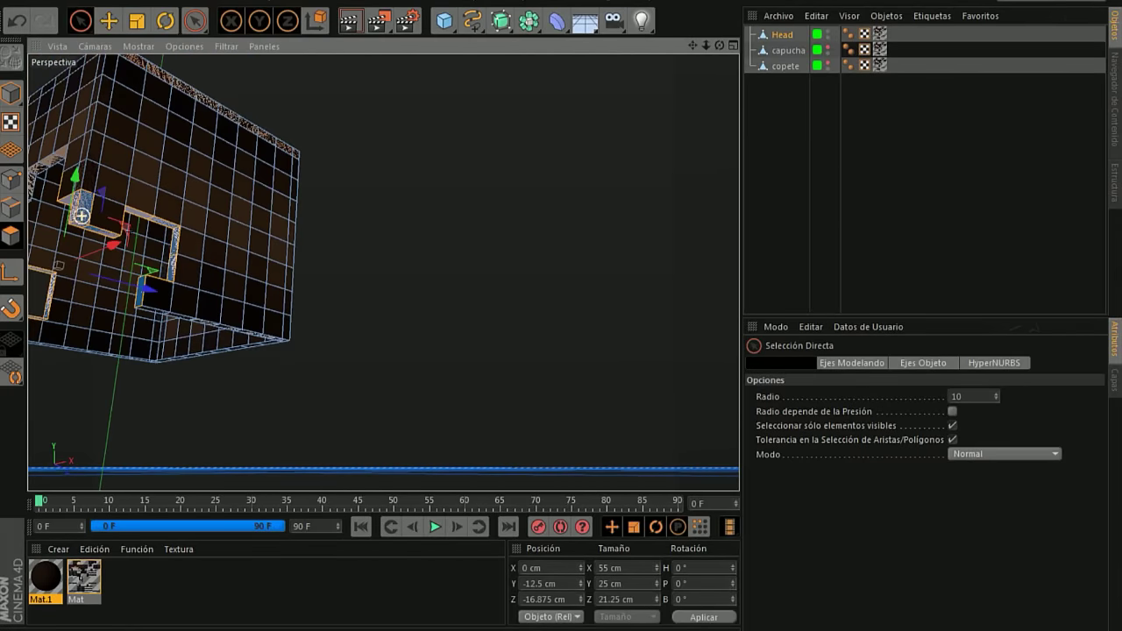
{"action": "left_click_drag", "start_coordinate": [383, 273], "coordinate": [383, 272], "text": "alt"}
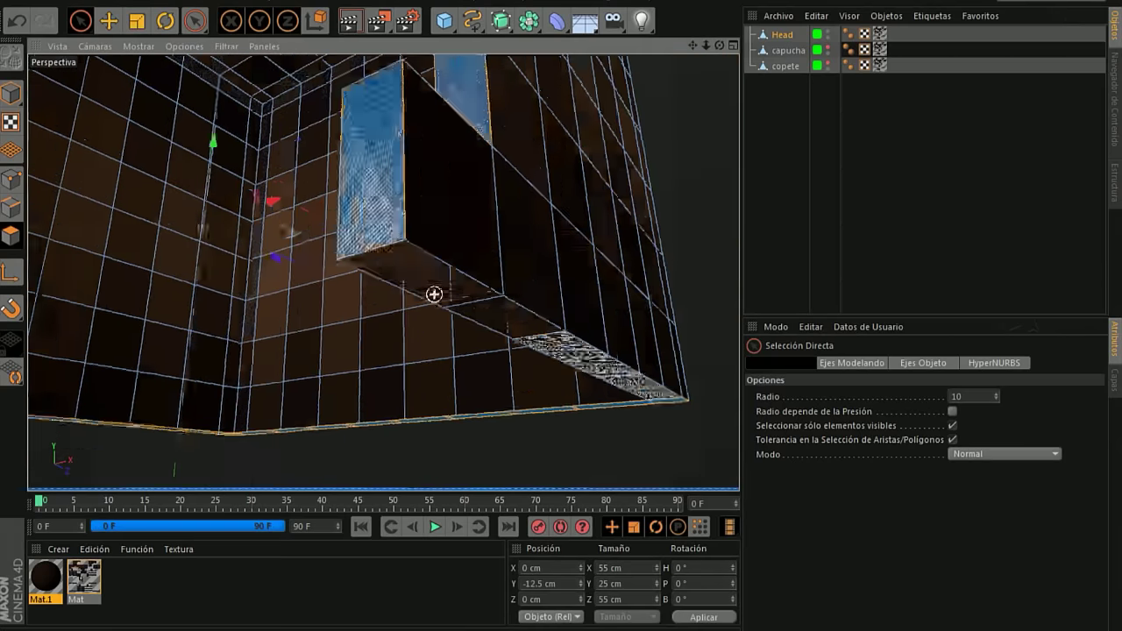
Add the extrusion's end face and an underside edge polygon to the selection.
{"action": "left_click", "coordinate": [586, 319]}
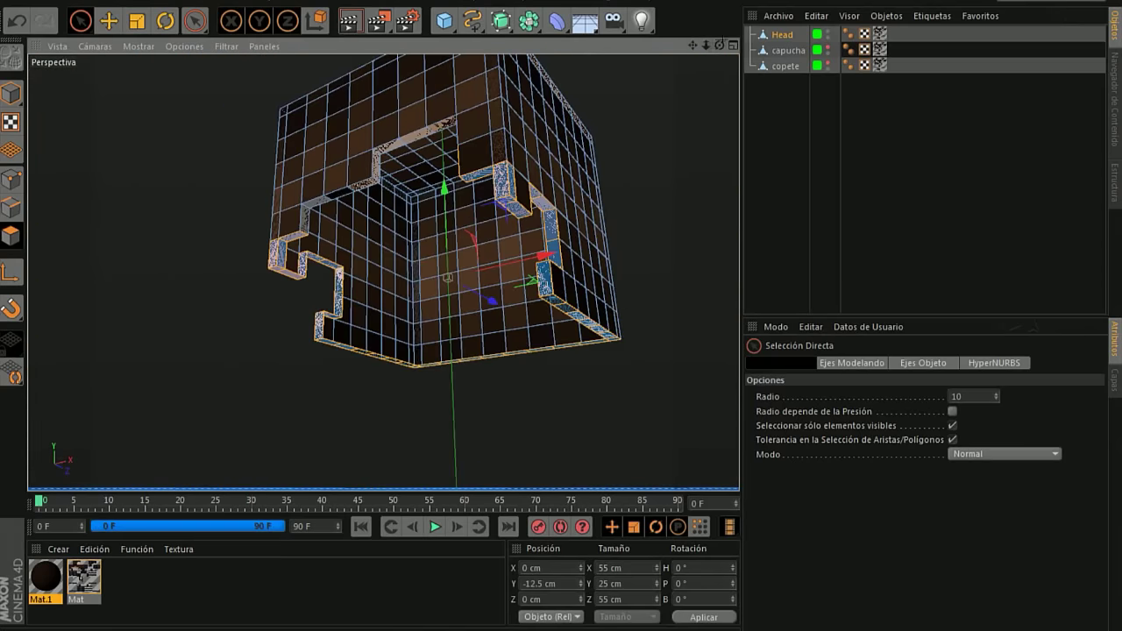
{"action": "left_click_drag", "start_coordinate": [719, 44], "coordinate": [614, 53]}
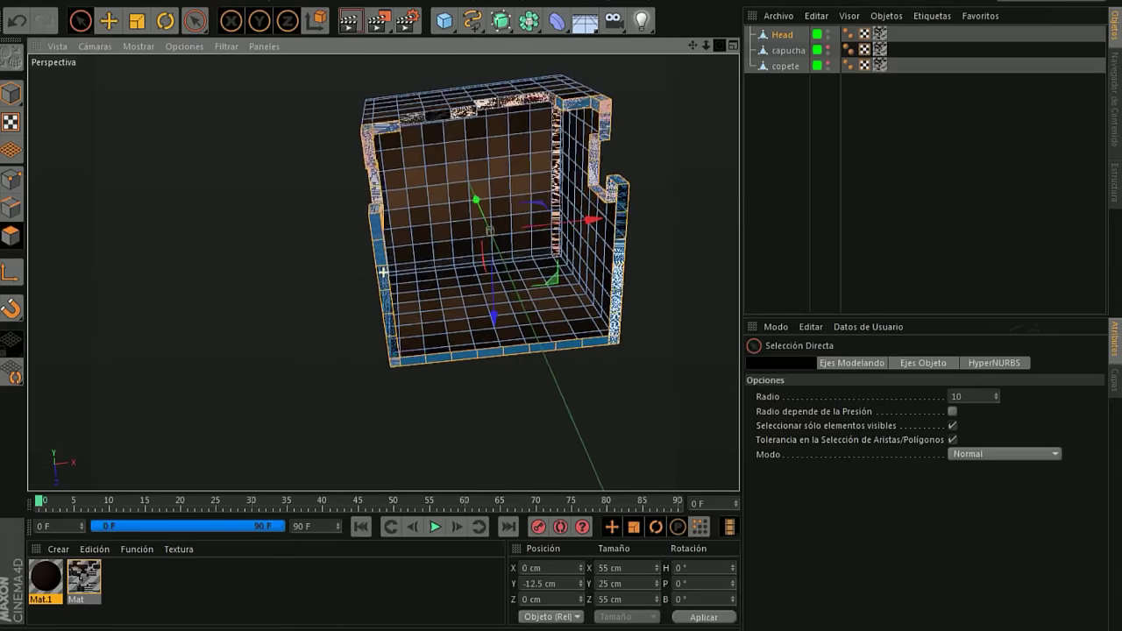
{"action": "left_click_drag", "start_coordinate": [719, 44], "coordinate": [589, 163]}
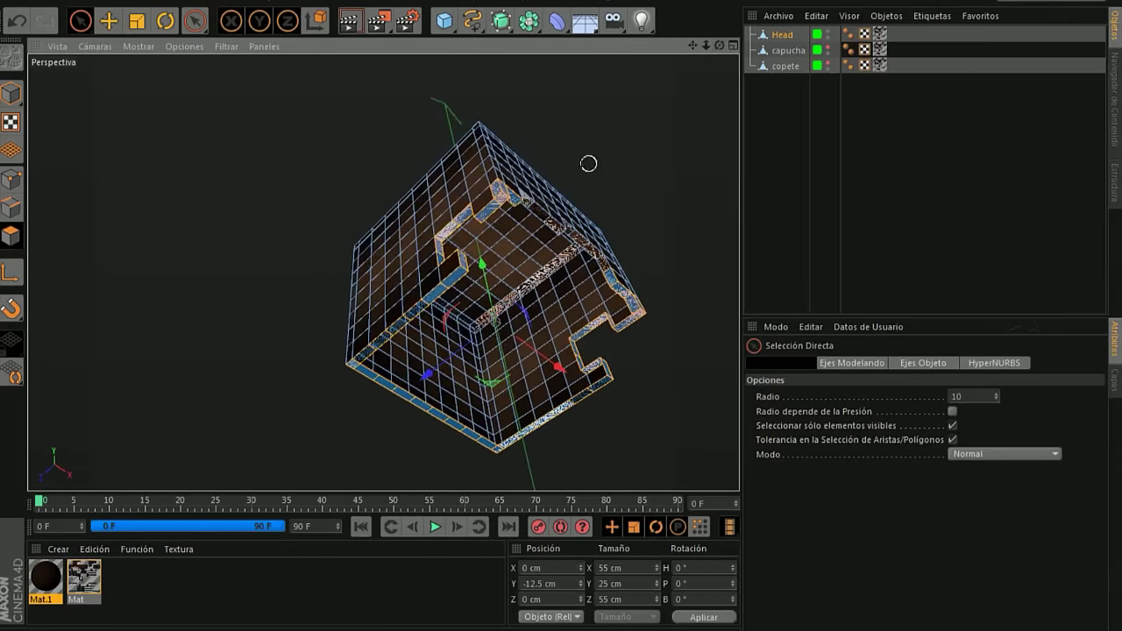
{"action": "scroll", "coordinate": [583, 173], "scroll_direction": "up", "scroll_amount": 2}
{"action": "scroll", "coordinate": [577, 182], "scroll_direction": "up", "scroll_amount": 5}
{"action": "scroll", "coordinate": [578, 182], "scroll_direction": "down", "scroll_amount": 3}
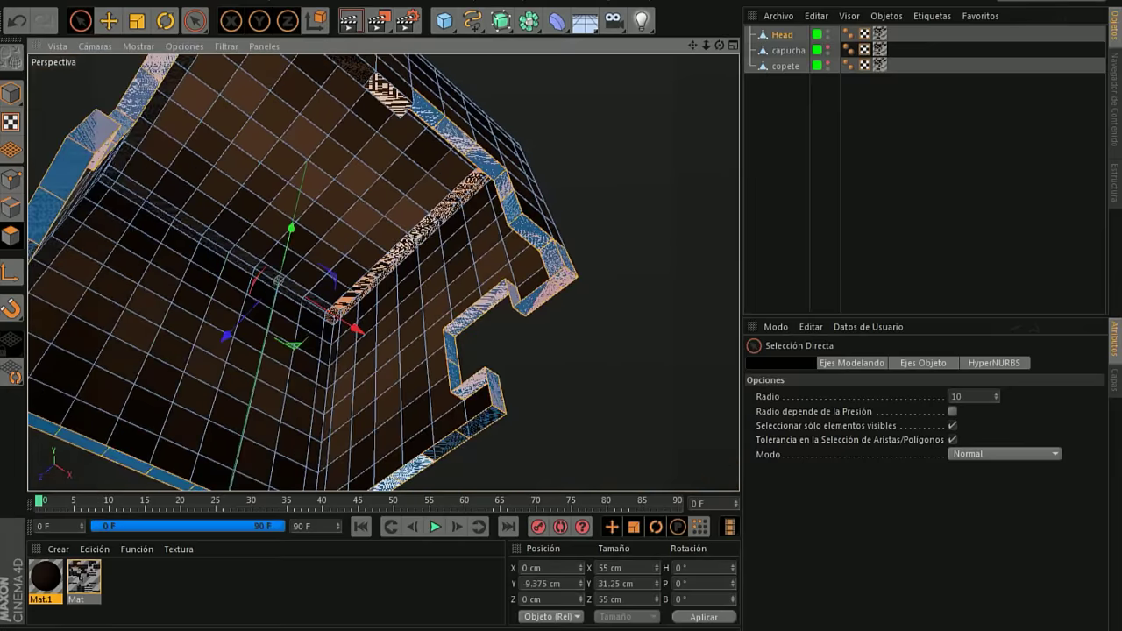
{"action": "left_click_drag", "start_coordinate": [693, 44], "coordinate": [464, 126]}
{"action": "scroll", "coordinate": [439, 132], "scroll_direction": "up", "scroll_amount": 3}
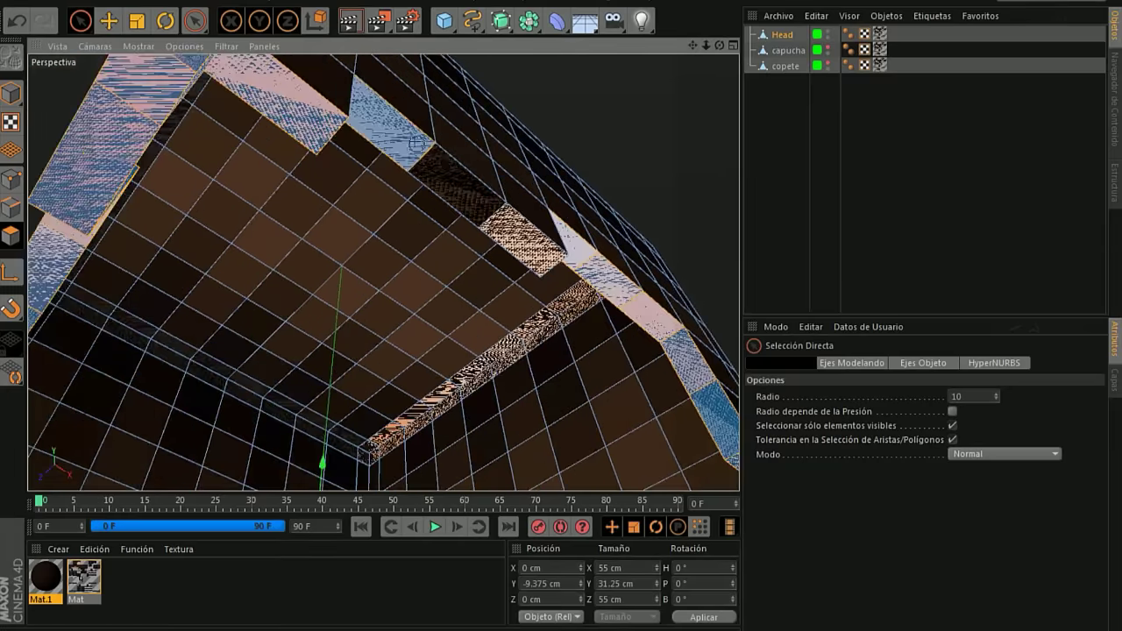
{"action": "left_click", "coordinate": [429, 158]}
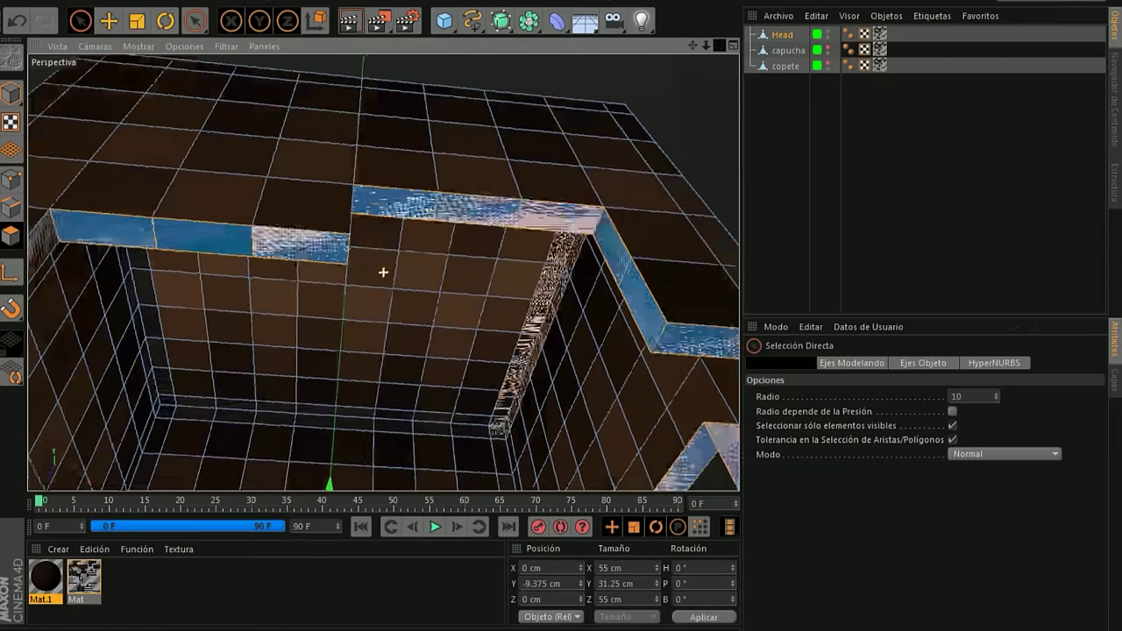
Add the upper-left front band polygons to the selection and grab Mat.1.
{"action": "left_click_drag", "start_coordinate": [719, 45], "coordinate": [321, 240]}
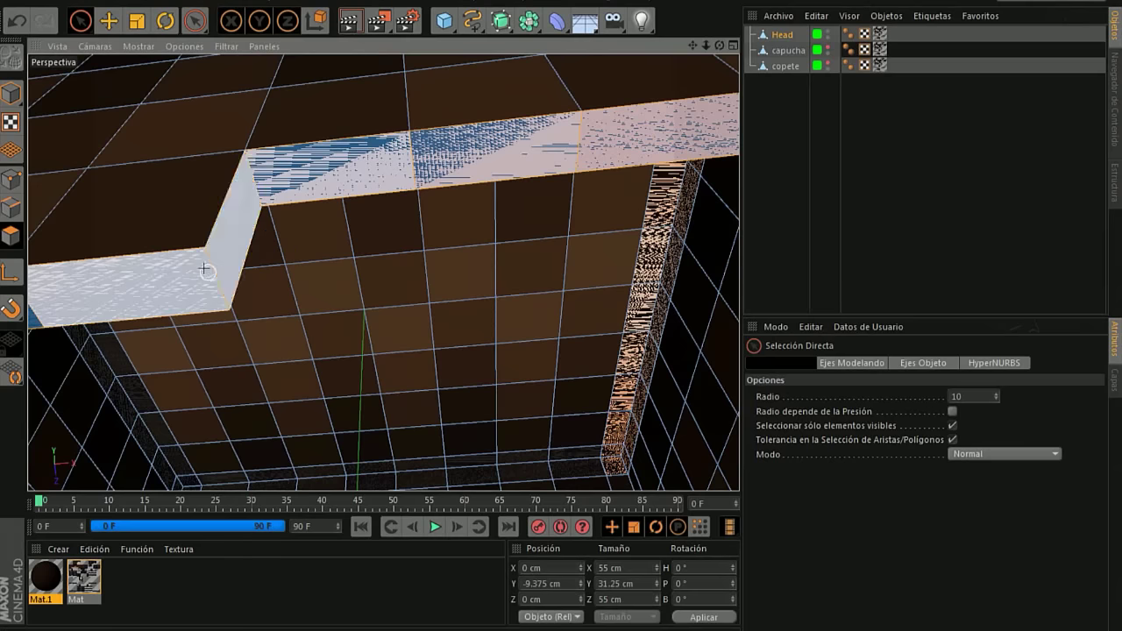
{"action": "left_click_drag", "start_coordinate": [705, 45], "coordinate": [383, 273]}
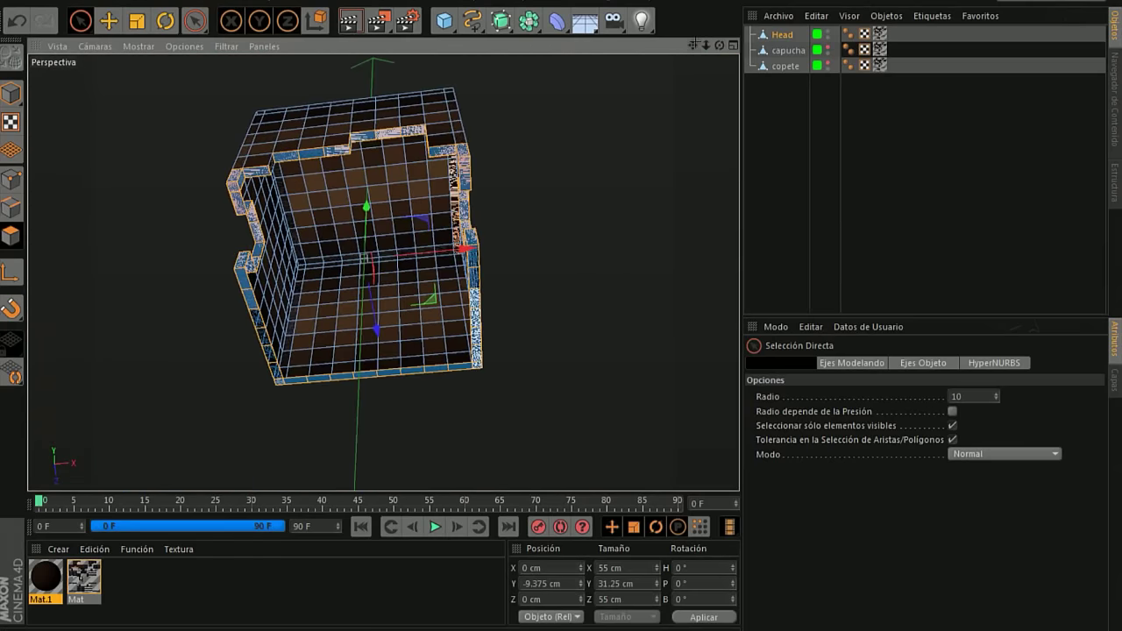
{"action": "left_click_drag", "start_coordinate": [719, 45], "coordinate": [255, 333]}
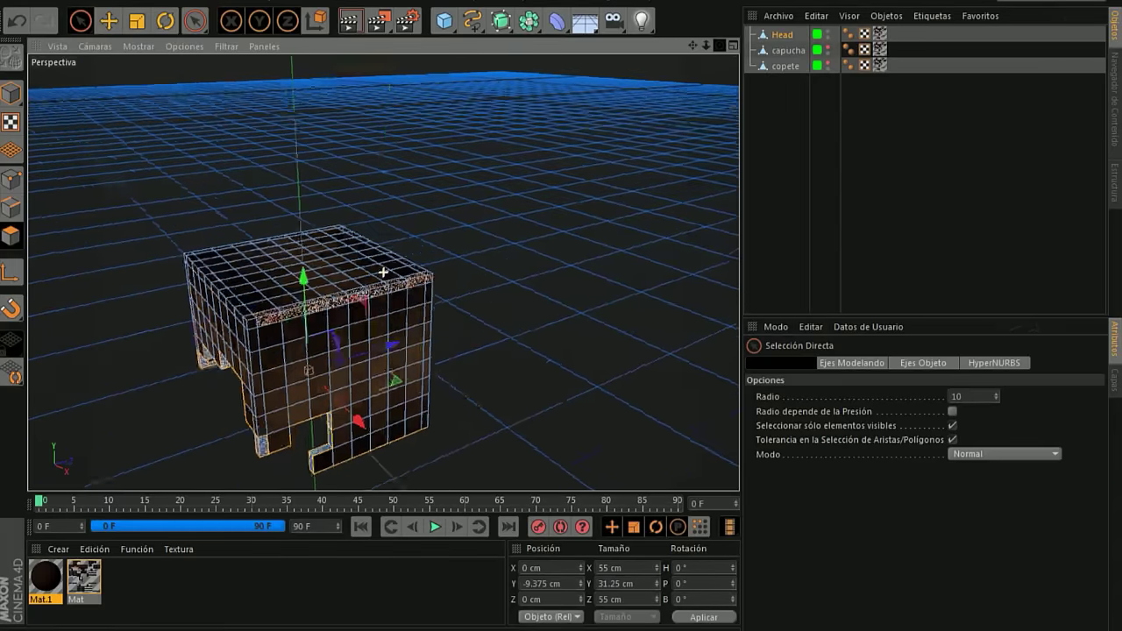
{"action": "scroll", "coordinate": [255, 333], "scroll_direction": "up", "scroll_amount": 3}
{"action": "left_click", "coordinate": [238, 296]}
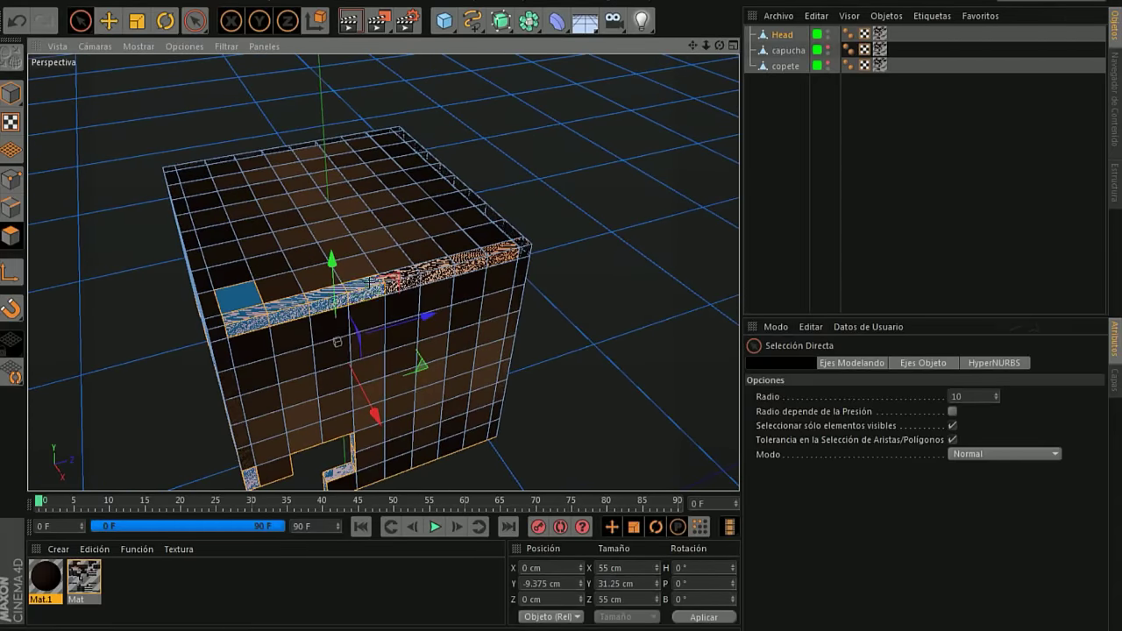
{"action": "left_click_drag", "start_coordinate": [504, 253], "coordinate": [236, 296]}
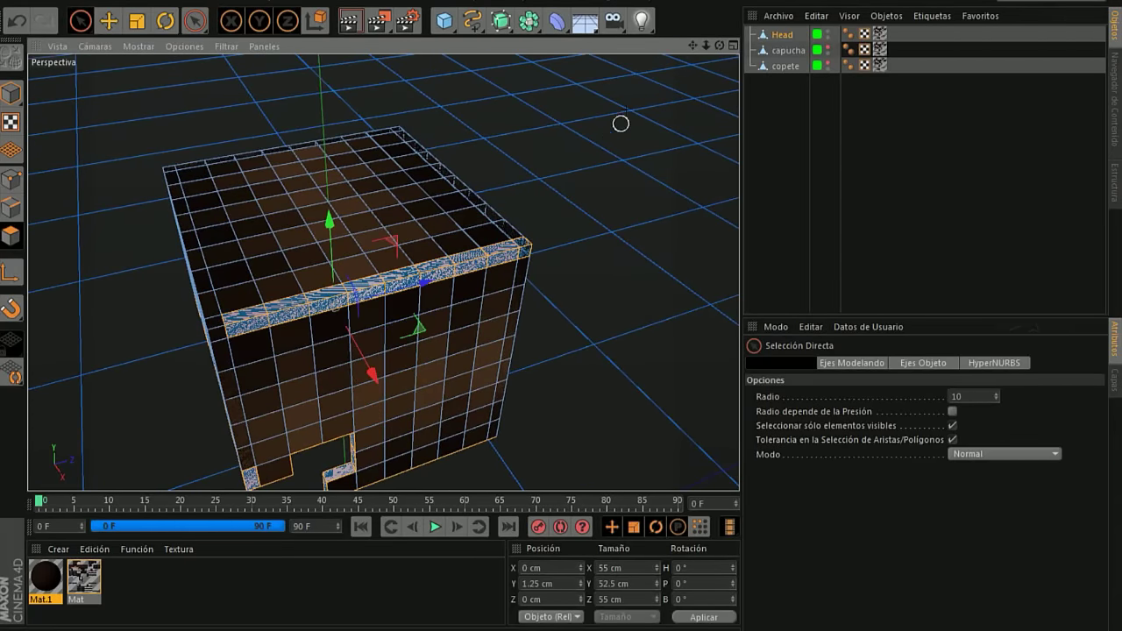
{"action": "mouse_move", "coordinate": [718, 45]}
{"action": "left_mouse_down"}
{"action": "mouse_move", "coordinate": [383, 272]}
{"action": "mouse_move", "coordinate": [680, 64]}
{"action": "left_mouse_up"}
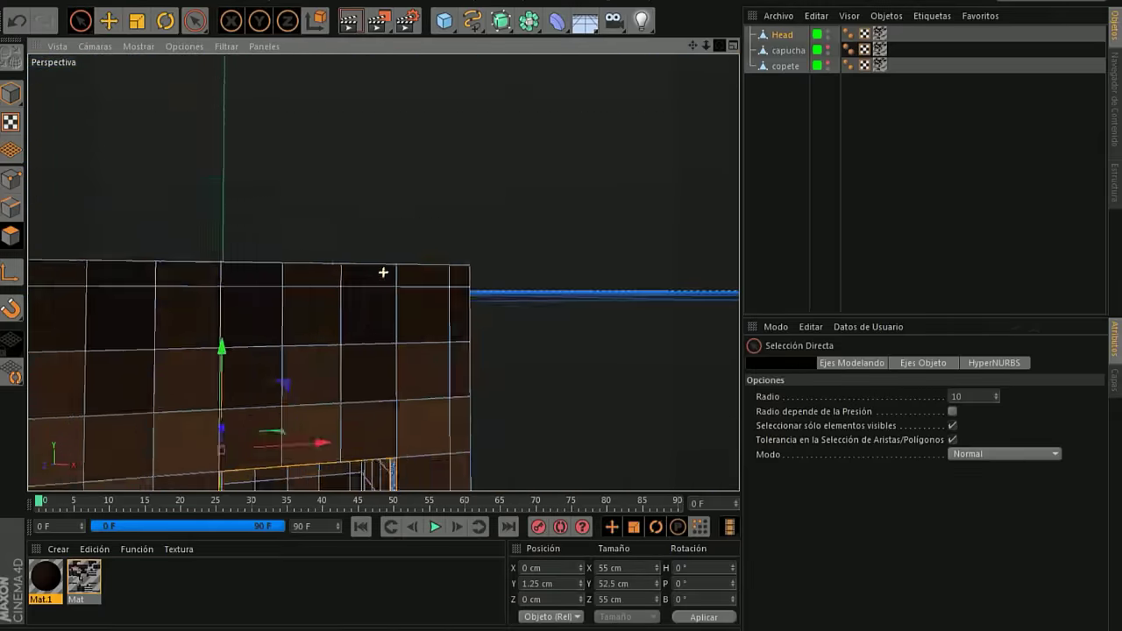
{"action": "left_click", "coordinate": [41, 582]}
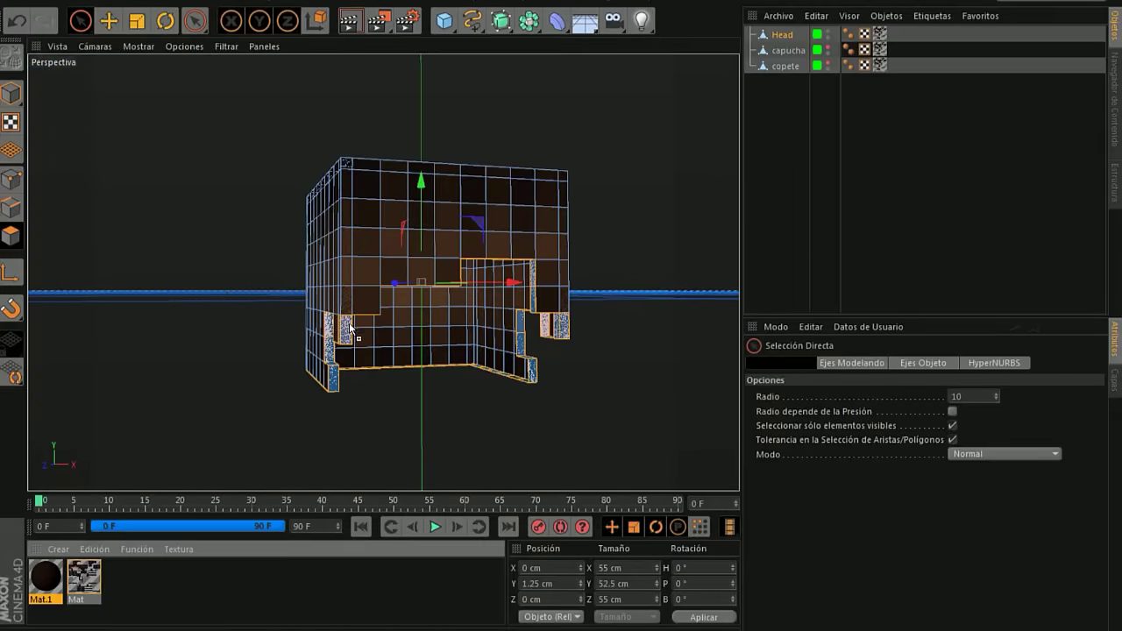
Apply Mat.1 to the selected faces and the top-left corner polygon.
{"action": "left_click_drag", "start_coordinate": [350, 328], "coordinate": [351, 328]}
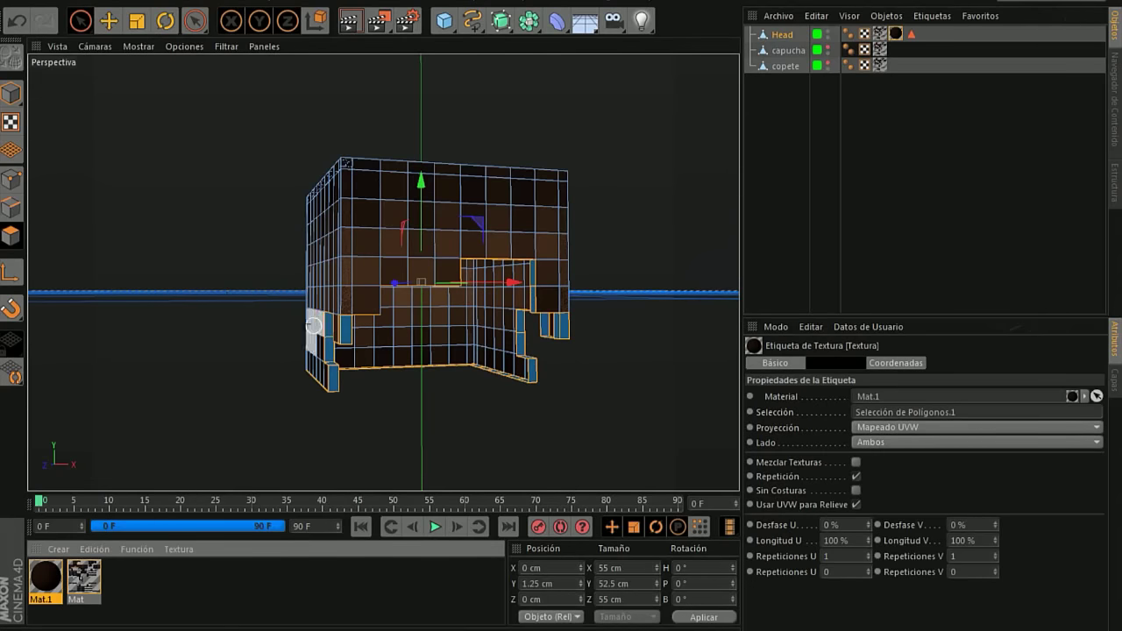
{"action": "left_click_drag", "start_coordinate": [720, 45], "coordinate": [383, 272]}
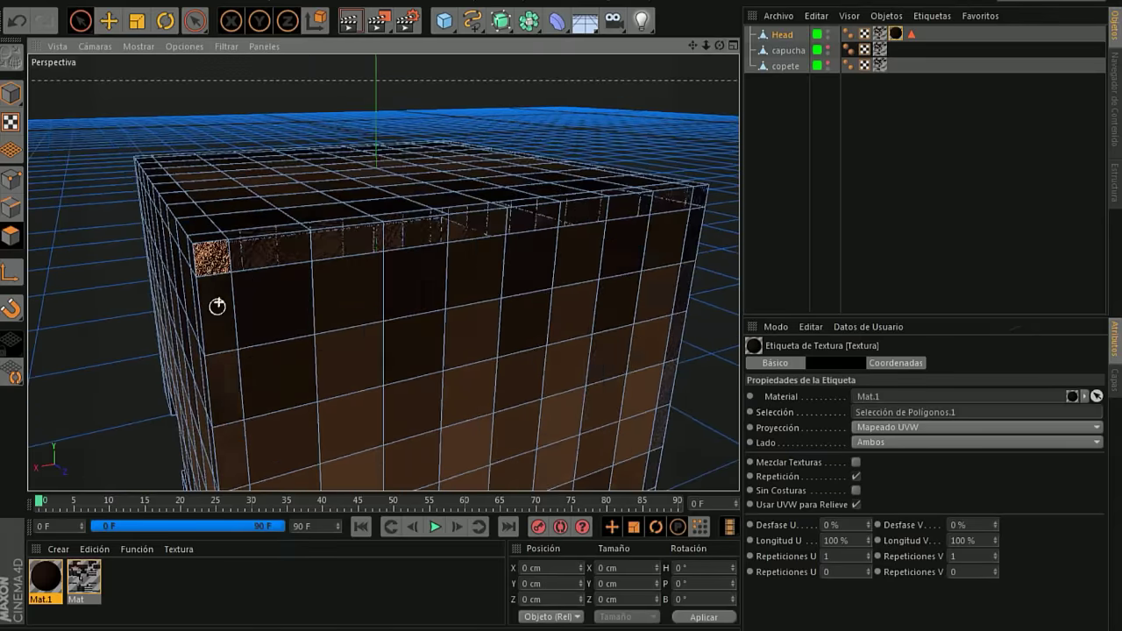
{"action": "left_click", "coordinate": [210, 254]}
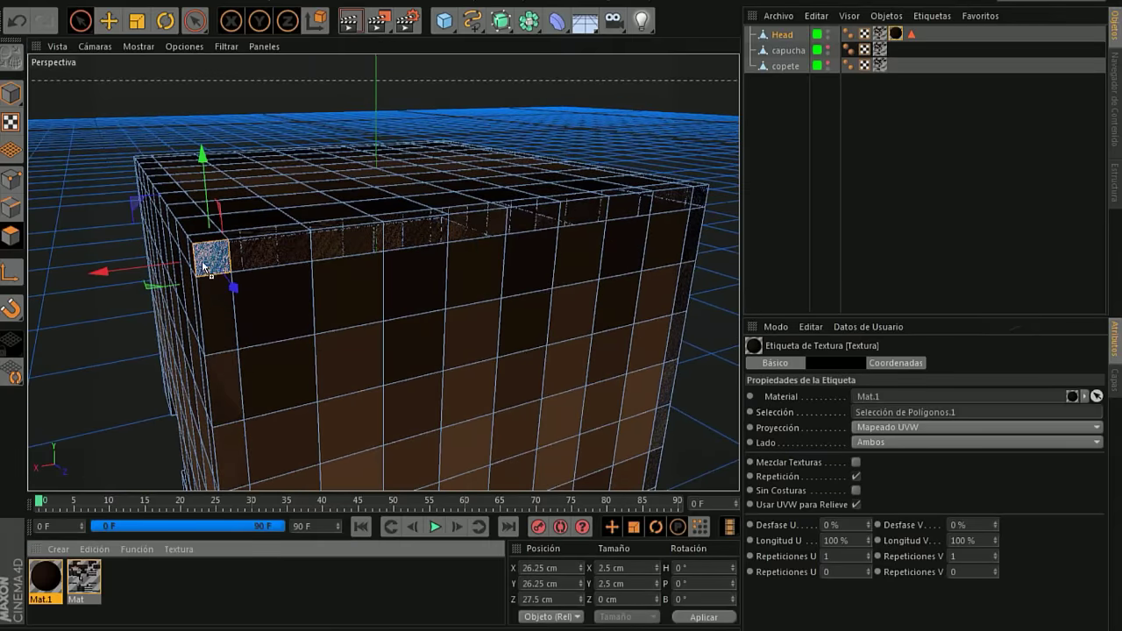
{"action": "left_click_drag", "start_coordinate": [204, 268], "coordinate": [203, 267]}
Zoom out, recentre and orbit to a straight front view of the head.
{"action": "scroll", "coordinate": [99, 348], "scroll_direction": "down", "scroll_amount": 3}
{"action": "left_click_drag", "start_coordinate": [718, 45], "coordinate": [383, 273]}
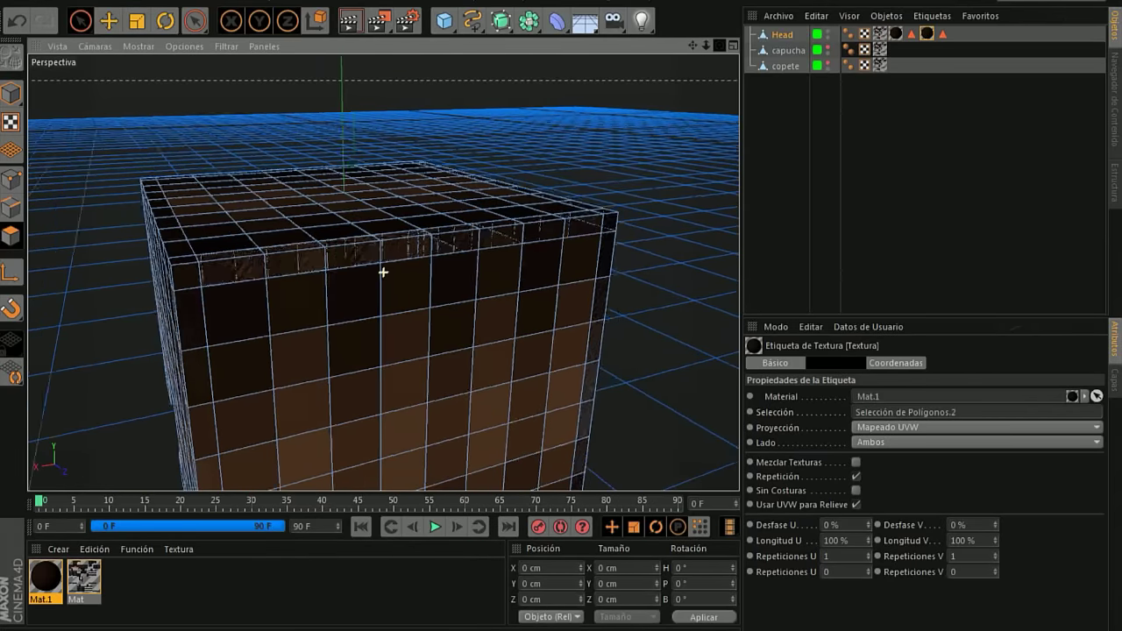
{"action": "scroll", "coordinate": [383, 272], "scroll_direction": "down", "scroll_amount": 5}
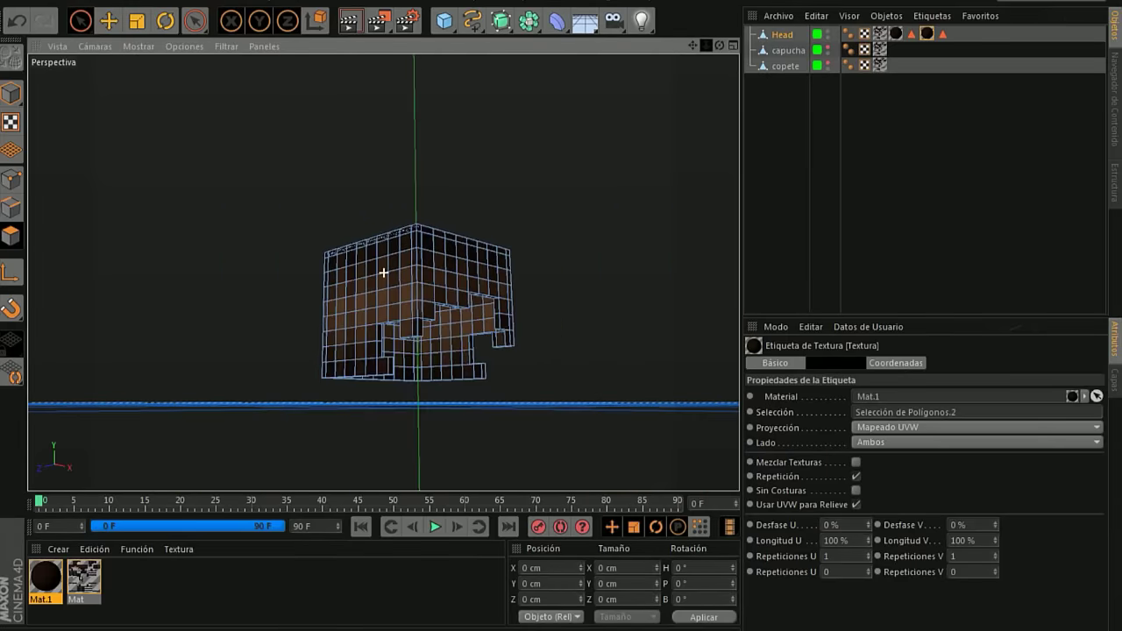
{"action": "left_click_drag", "start_coordinate": [693, 44], "coordinate": [383, 273]}
{"action": "left_click_drag", "start_coordinate": [718, 45], "coordinate": [739, 47]}
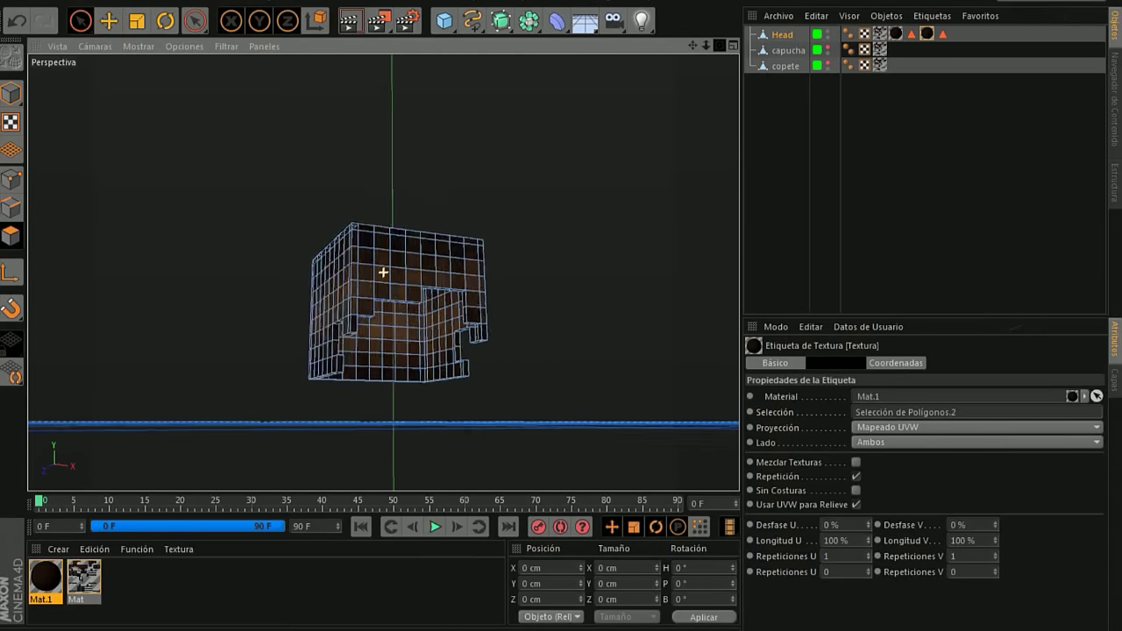
Hide the Head in the viewport and select the capucha hood.
{"action": "left_click", "coordinate": [829, 31]}
{"action": "left_click", "coordinate": [829, 33]}
{"action": "left_click", "coordinate": [827, 33]}
{"action": "left_click", "coordinate": [828, 33]}
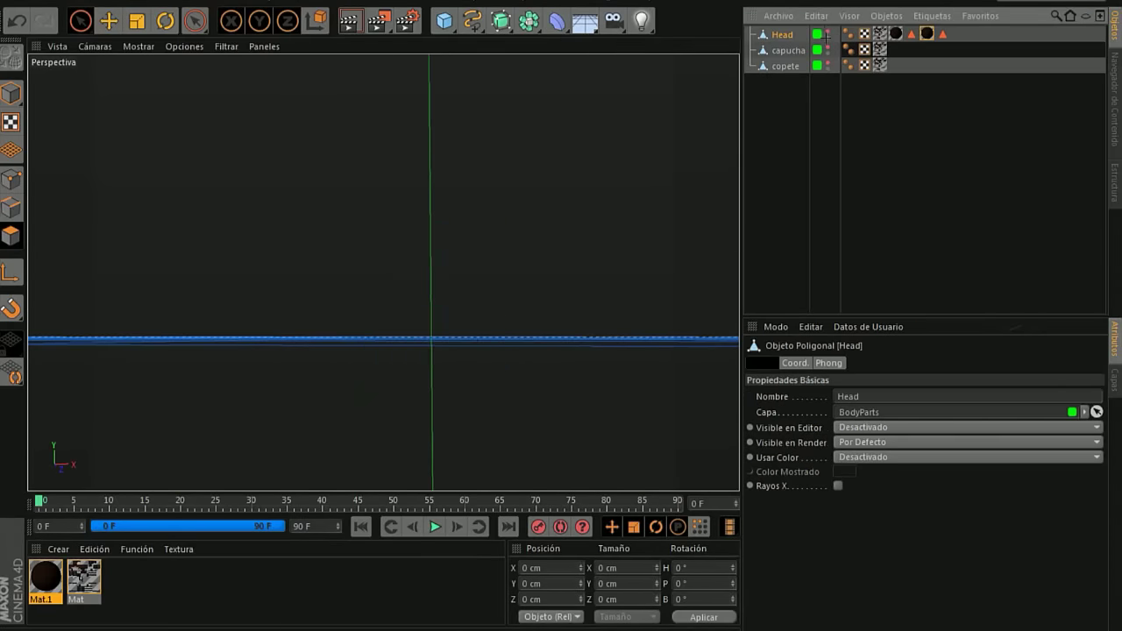
{"action": "left_click", "coordinate": [828, 50]}
{"action": "left_click", "coordinate": [788, 50]}
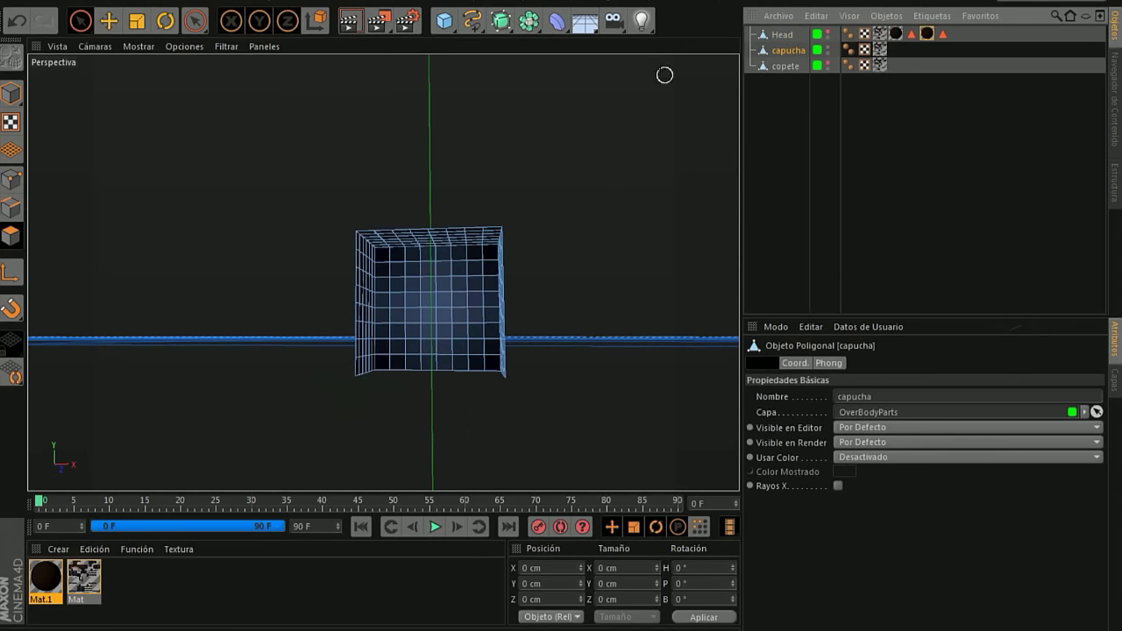
Extrude all of the capucha's polygons outward by 2 cm.
{"action": "left_click_drag", "start_coordinate": [380, 228], "coordinate": [381, 268], "text": "alt"}
{"action": "key", "text": "ctrl+a"}
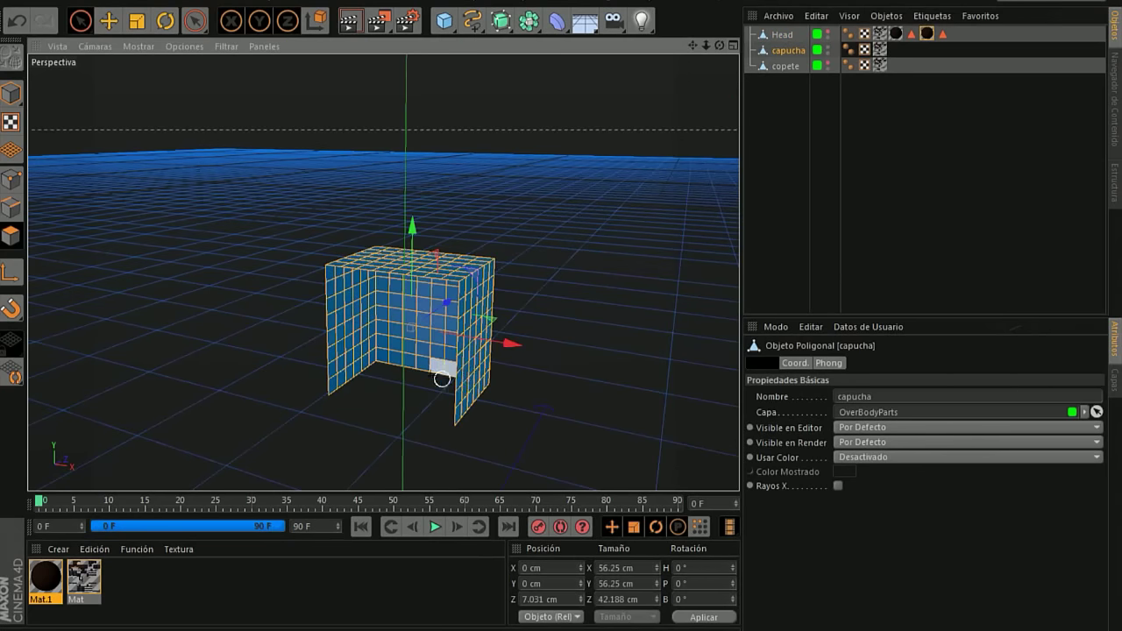
{"action": "right_click", "coordinate": [391, 381]}
{"action": "left_click", "coordinate": [426, 298]}
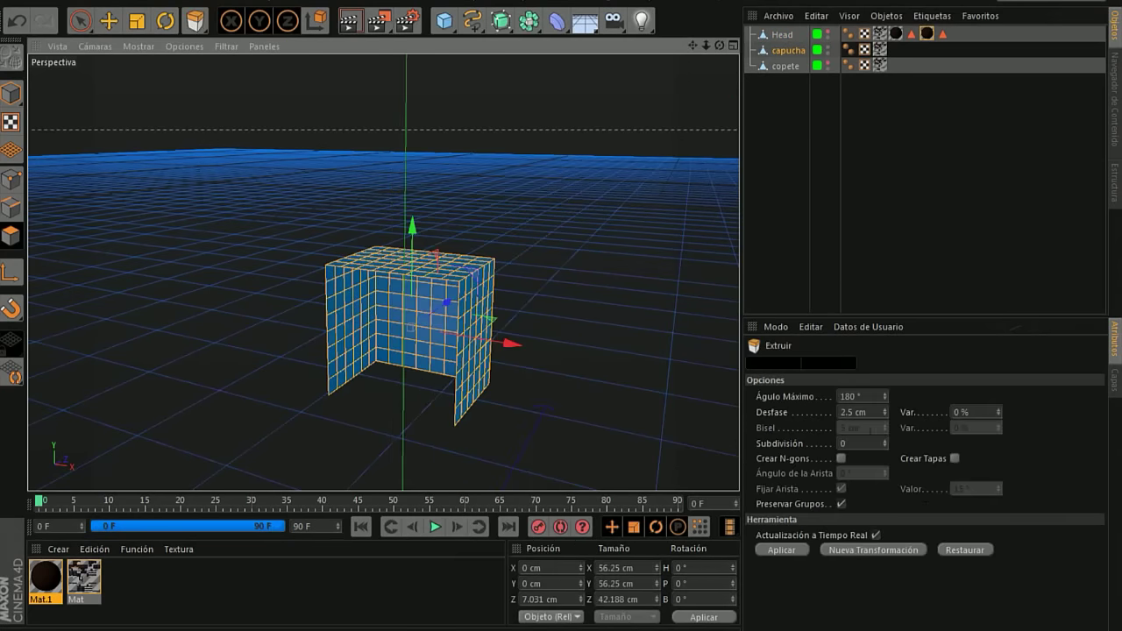
{"action": "double_click", "coordinate": [848, 412]}
{"action": "type", "text": "2"}
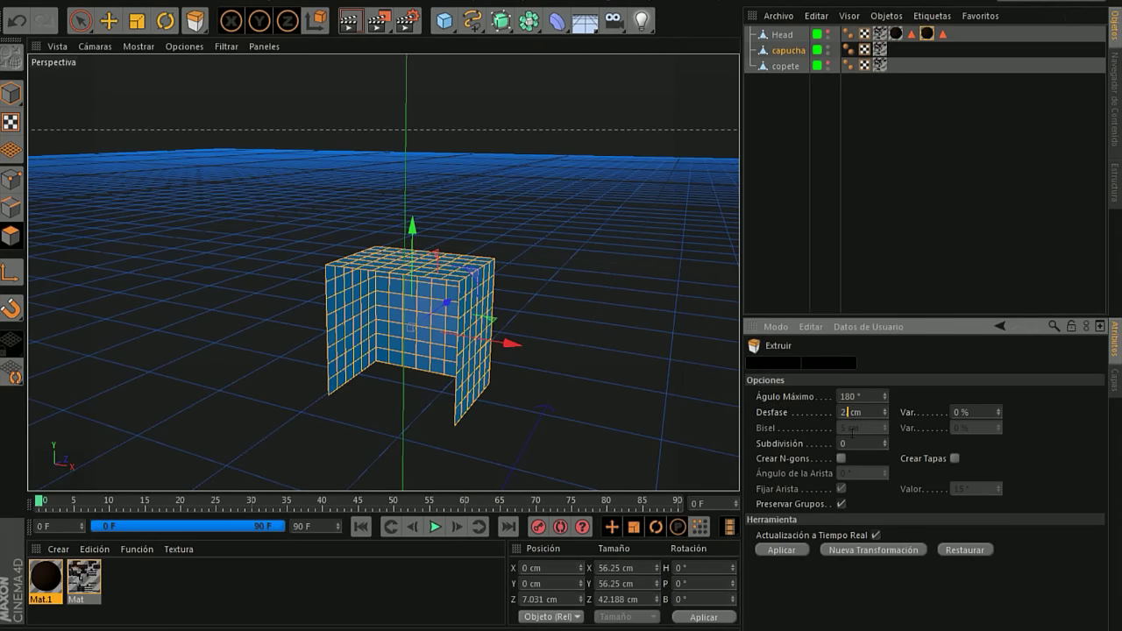
{"action": "key", "text": "Return"}
{"action": "left_click", "coordinate": [299, 196]}
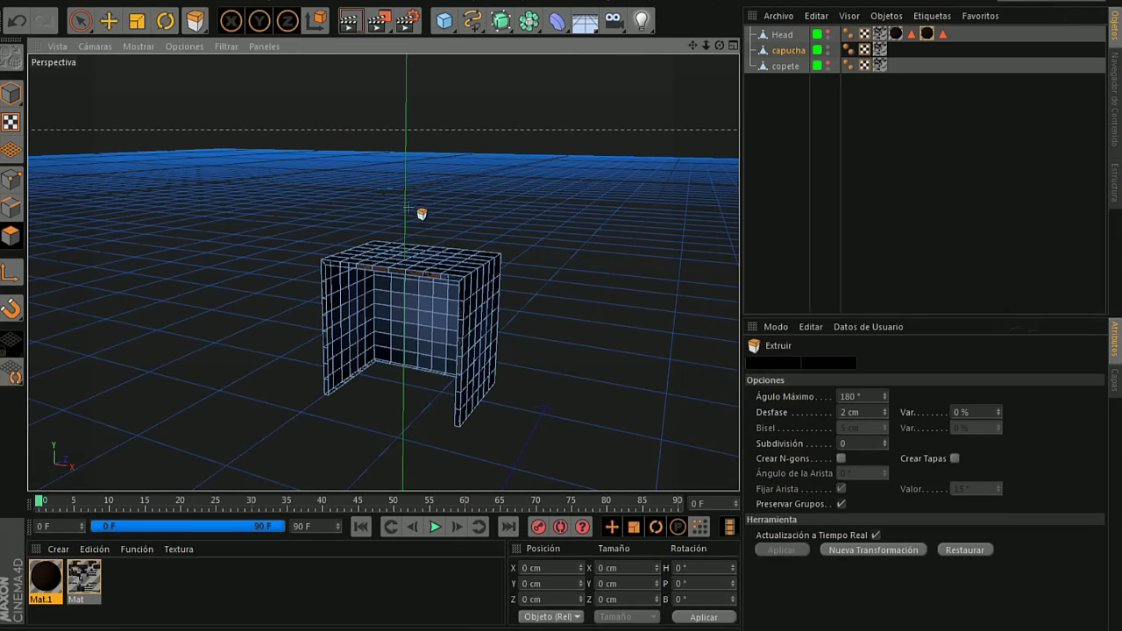
Create a new material, Mat.2, in the Material Manager.
{"action": "scroll", "coordinate": [407, 208], "scroll_direction": "up", "scroll_amount": 3}
{"action": "left_click_drag", "start_coordinate": [363, 272], "coordinate": [383, 272], "text": "alt"}
{"action": "double_click", "coordinate": [176, 583]}
{"action": "double_click", "coordinate": [45, 576]}
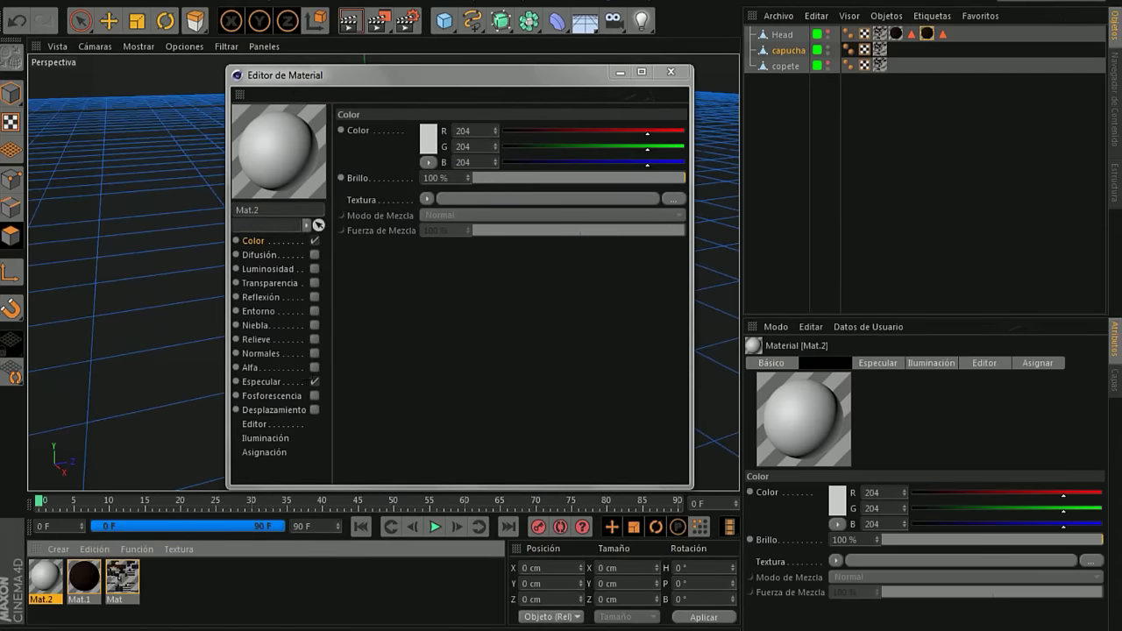
Set Mat.2's colour to near-black (R/G/B 17) and close the editor.
{"action": "left_click_drag", "start_coordinate": [260, 76], "coordinate": [452, 145]}
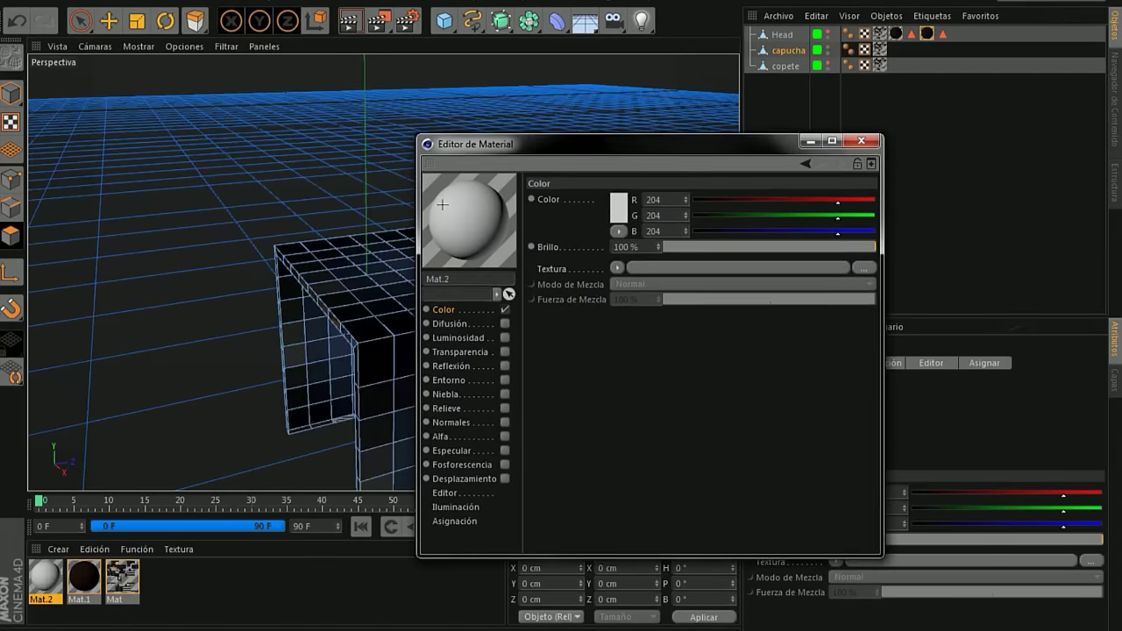
{"action": "left_click_drag", "start_coordinate": [386, 359], "coordinate": [366, 376], "text": "alt"}
{"action": "left_click", "coordinate": [616, 208]}
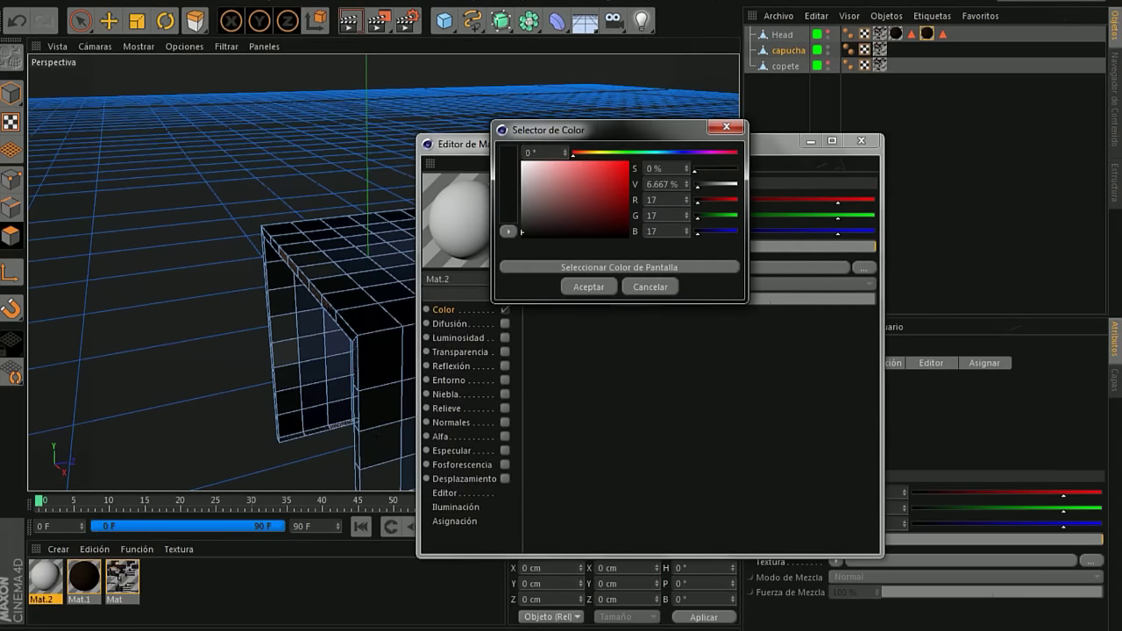
{"action": "left_click", "coordinate": [585, 286]}
{"action": "left_click", "coordinate": [861, 140]}
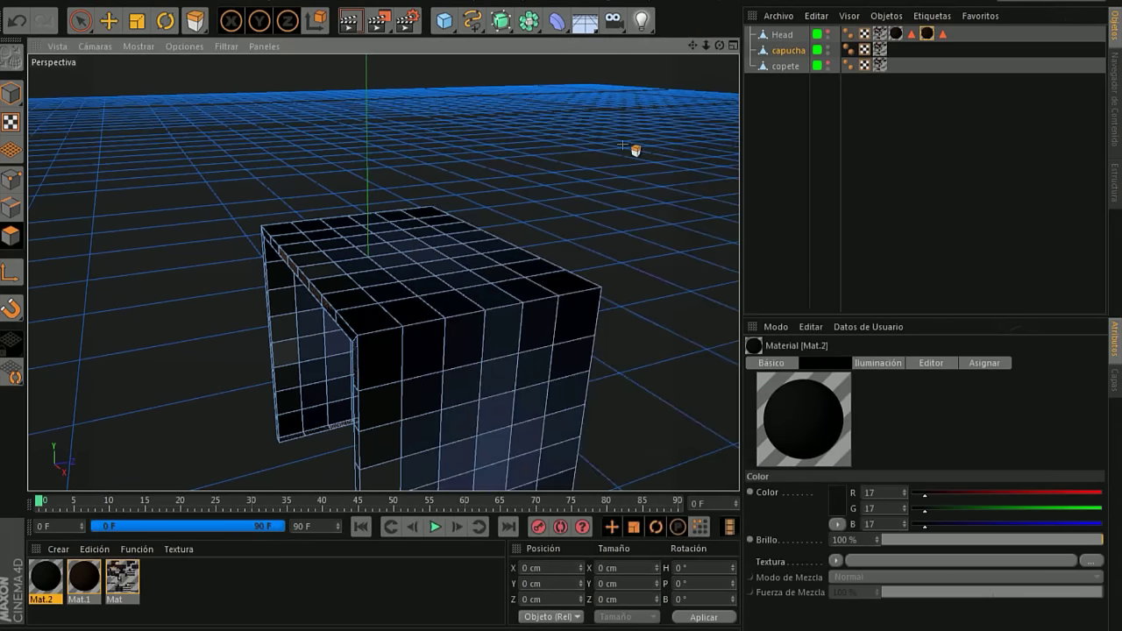
{"action": "scroll", "coordinate": [477, 344], "scroll_direction": "down", "scroll_amount": 2}
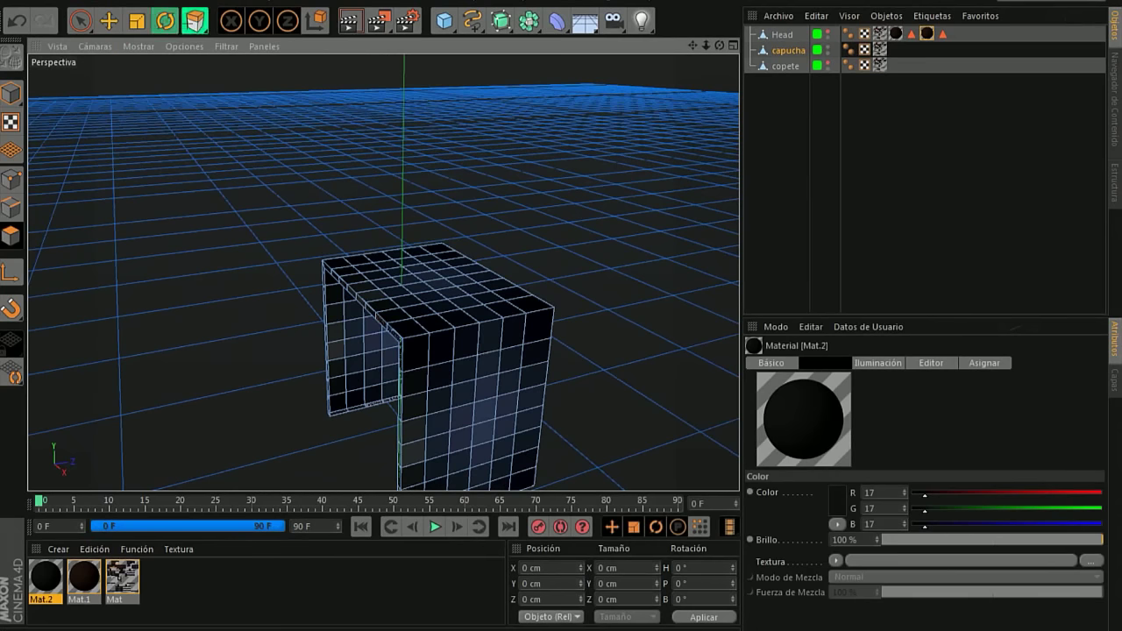
{"action": "left_click", "coordinate": [195, 21]}
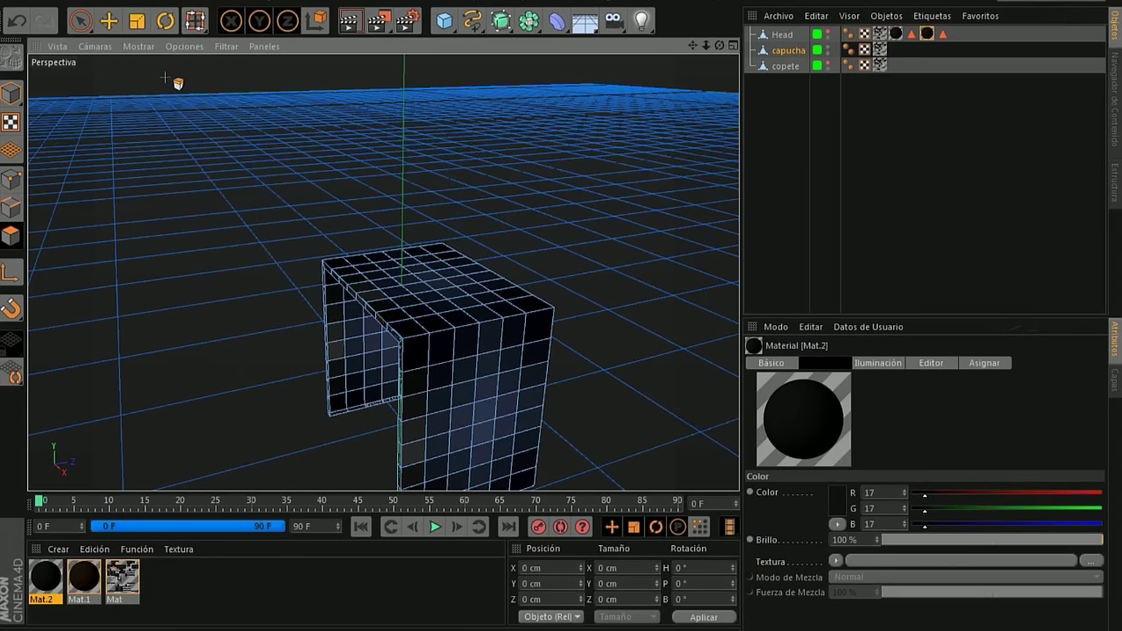
Select the polygon strip along the hood's front-left and top edges.
{"action": "left_click", "coordinate": [194, 20]}
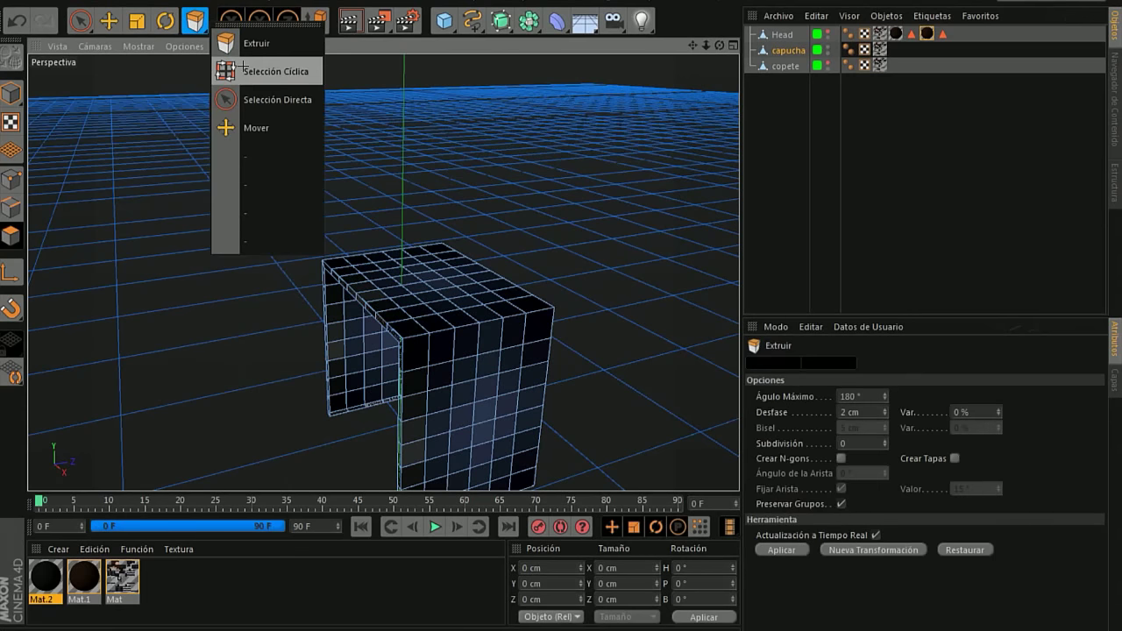
{"action": "left_click", "coordinate": [242, 69]}
{"action": "left_click_drag", "start_coordinate": [377, 254], "coordinate": [383, 273], "text": "alt"}
{"action": "key", "text": "9"}
{"action": "left_click_drag", "start_coordinate": [383, 271], "coordinate": [438, 289], "text": "alt"}
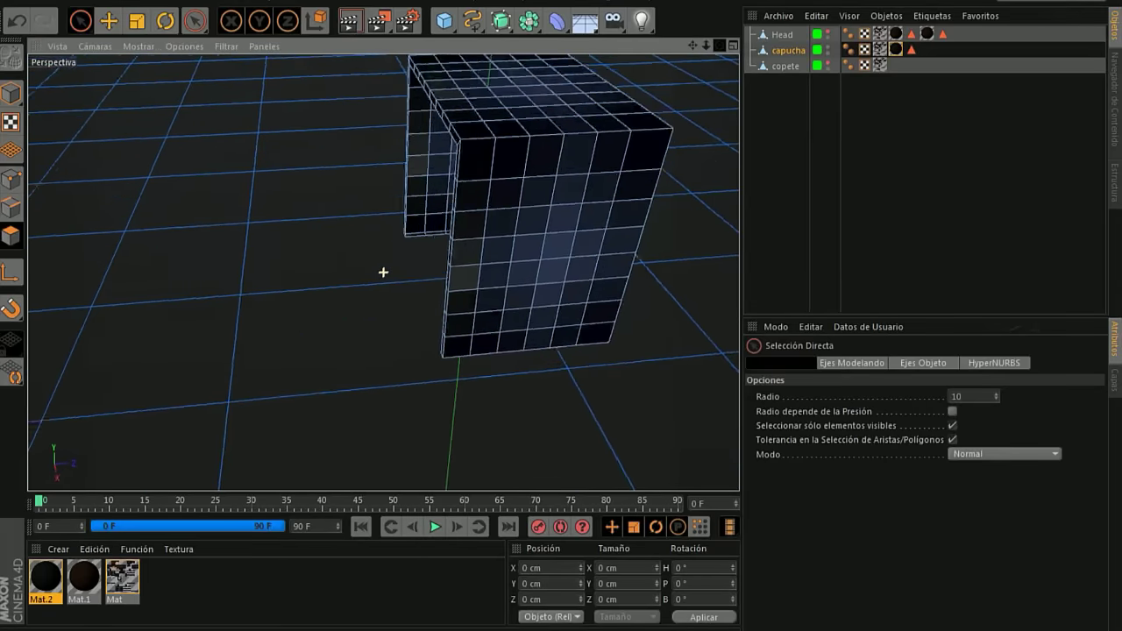
{"action": "left_click", "coordinate": [506, 291]}
{"action": "left_click", "coordinate": [450, 343]}
{"action": "mouse_move", "coordinate": [450, 345]}
{"action": "left_mouse_down"}
{"action": "mouse_move", "coordinate": [452, 115]}
{"action": "mouse_move", "coordinate": [581, 93]}
{"action": "left_mouse_up"}
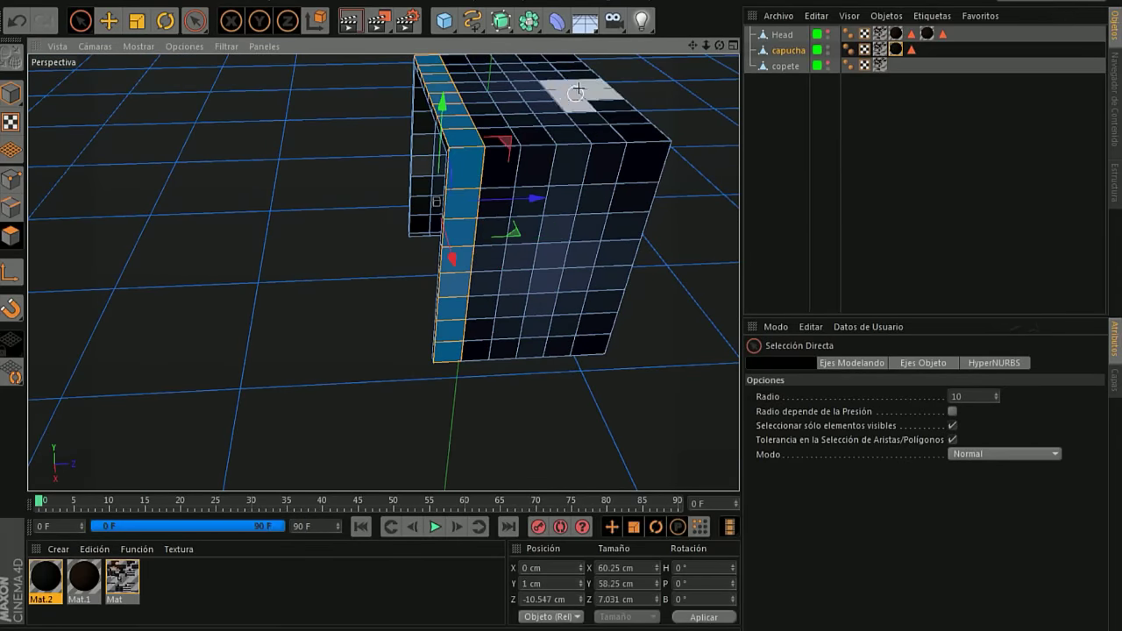
{"action": "mouse_move", "coordinate": [439, 289]}
{"action": "left_mouse_down", "text": "alt"}
{"action": "mouse_move", "coordinate": [383, 272]}
{"action": "mouse_move", "coordinate": [712, 416]}
{"action": "left_mouse_up", "text": "alt"}
Extrude the selected hood strip by 0.7 cm.
{"action": "key", "text": "ctrl+shift+z"}
{"action": "key", "text": "d"}
{"action": "left_click", "coordinate": [859, 412]}
{"action": "key", "text": "BackSpace"}
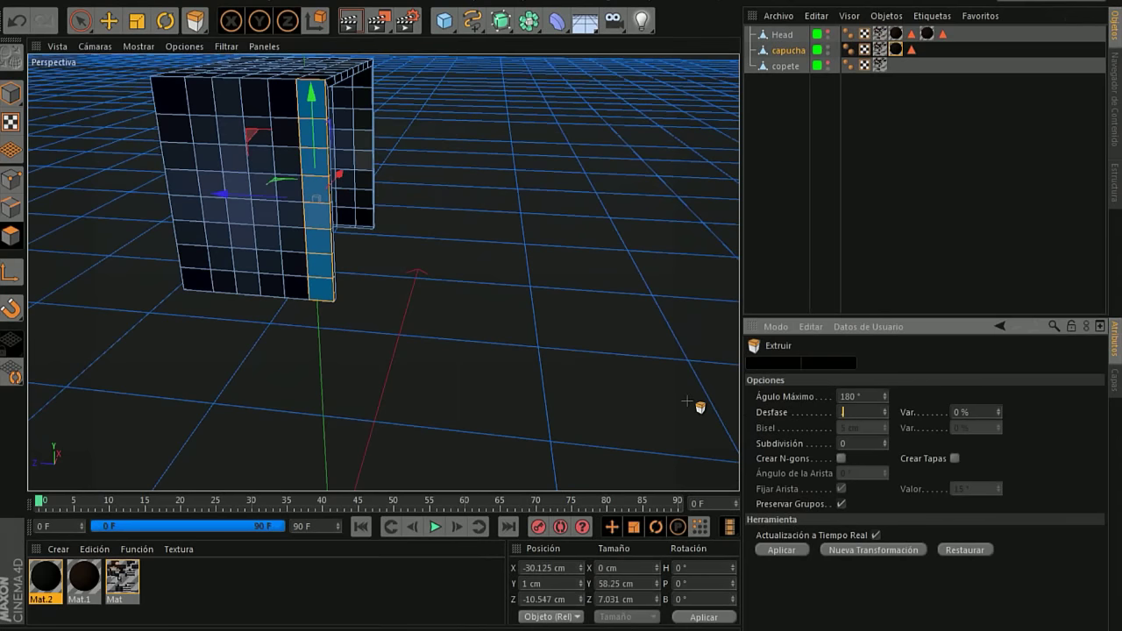
{"action": "type", "text": "0.7"}
{"action": "key", "text": "Return"}
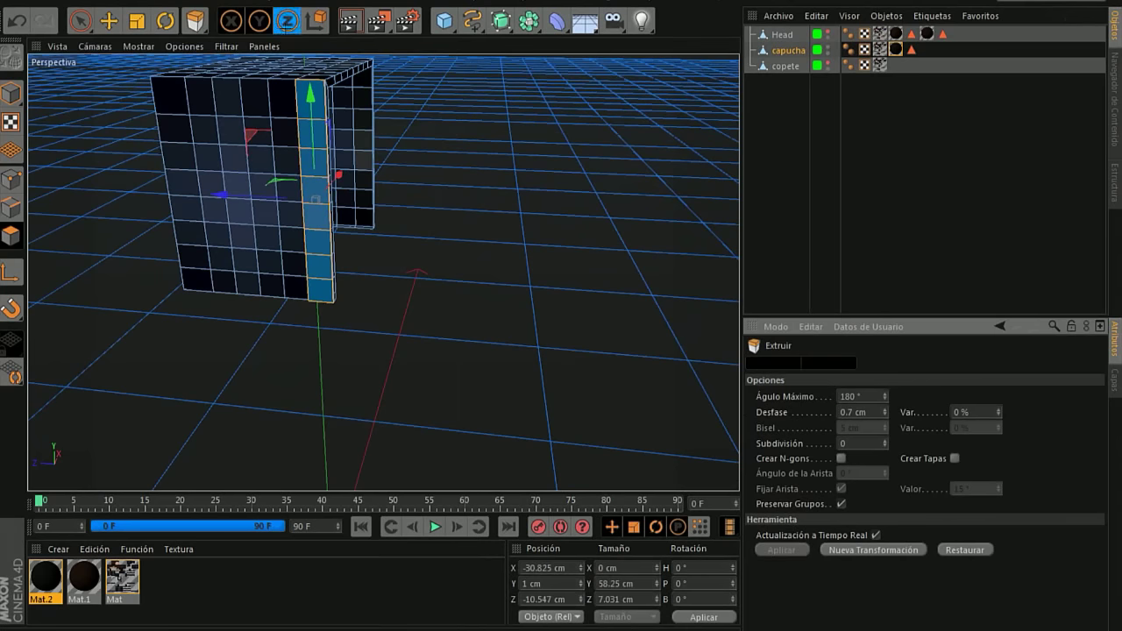
Select the adjacent top polygons of the hood and extrude them.
{"action": "left_click_drag", "start_coordinate": [383, 271], "coordinate": [456, 263], "text": "alt"}
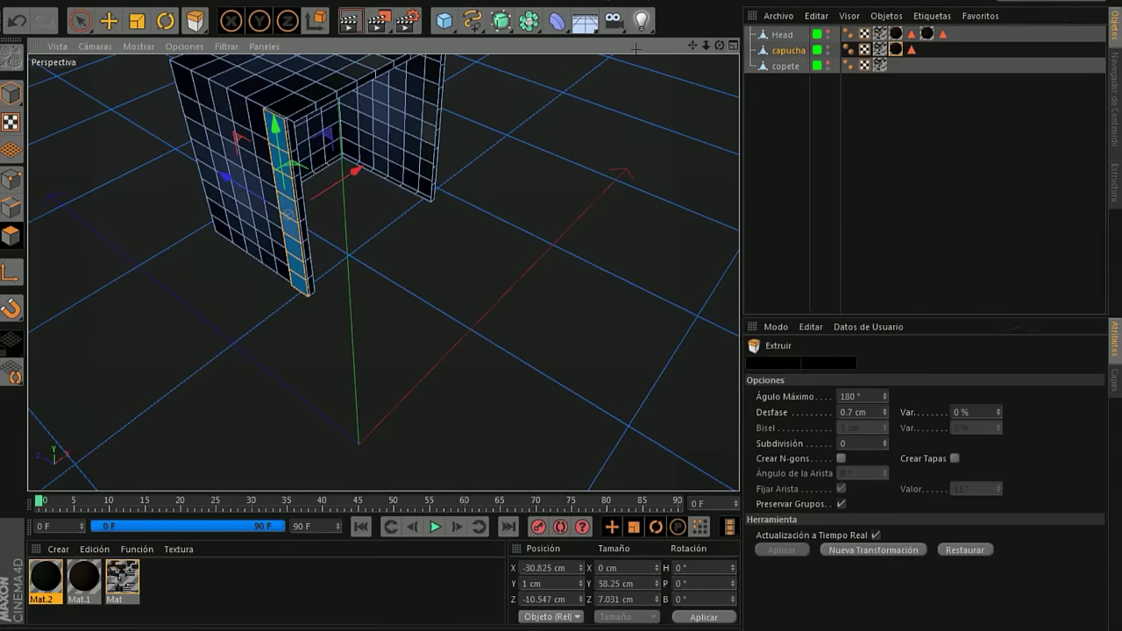
{"action": "left_click", "coordinate": [80, 20]}
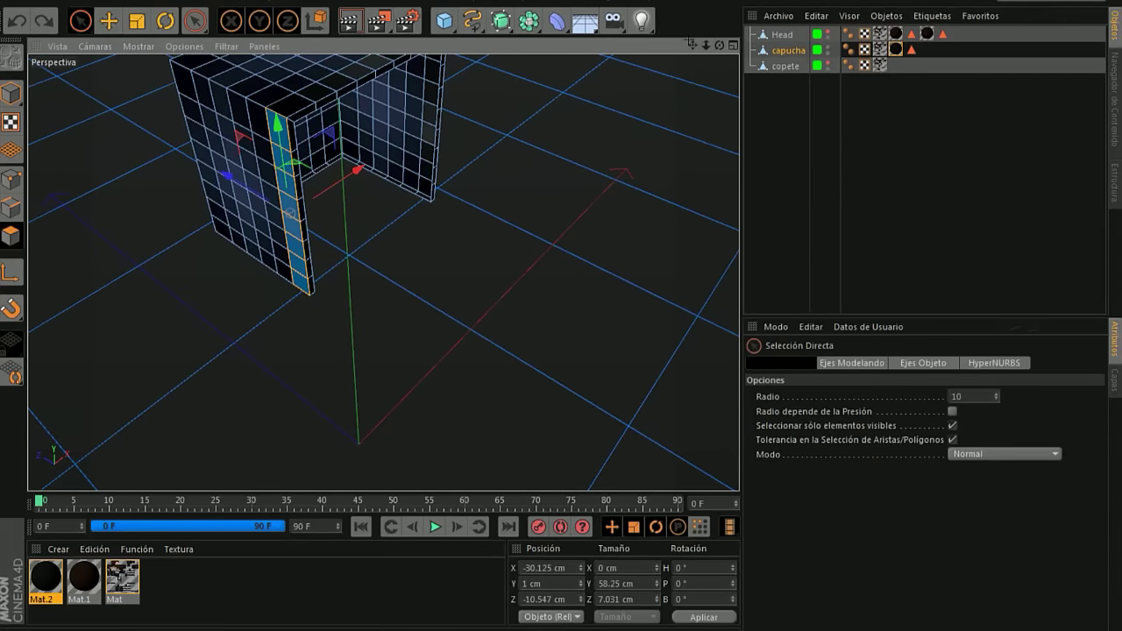
{"action": "mouse_move", "coordinate": [289, 212]}
{"action": "left_mouse_down", "text": "alt"}
{"action": "mouse_move", "coordinate": [381, 268]}
{"action": "mouse_move", "coordinate": [263, 355]}
{"action": "left_mouse_up", "text": "alt"}
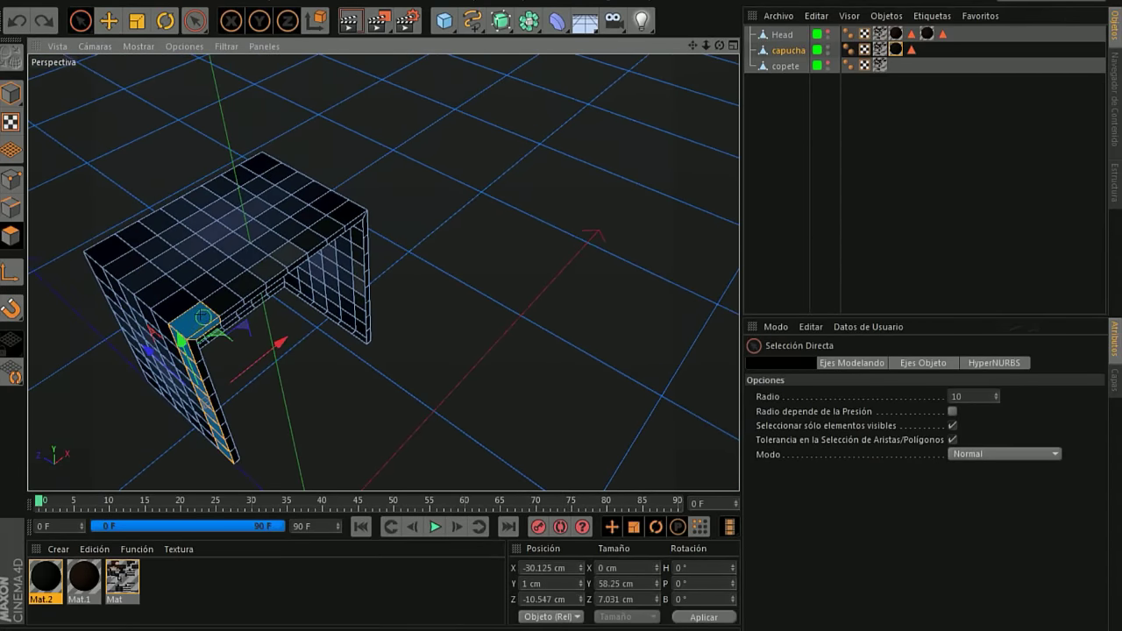
{"action": "mouse_move", "coordinate": [202, 316]}
{"action": "left_mouse_down", "text": "shift"}
{"action": "mouse_move", "coordinate": [351, 215]}
{"action": "mouse_move", "coordinate": [266, 297]}
{"action": "left_mouse_up", "text": "shift"}
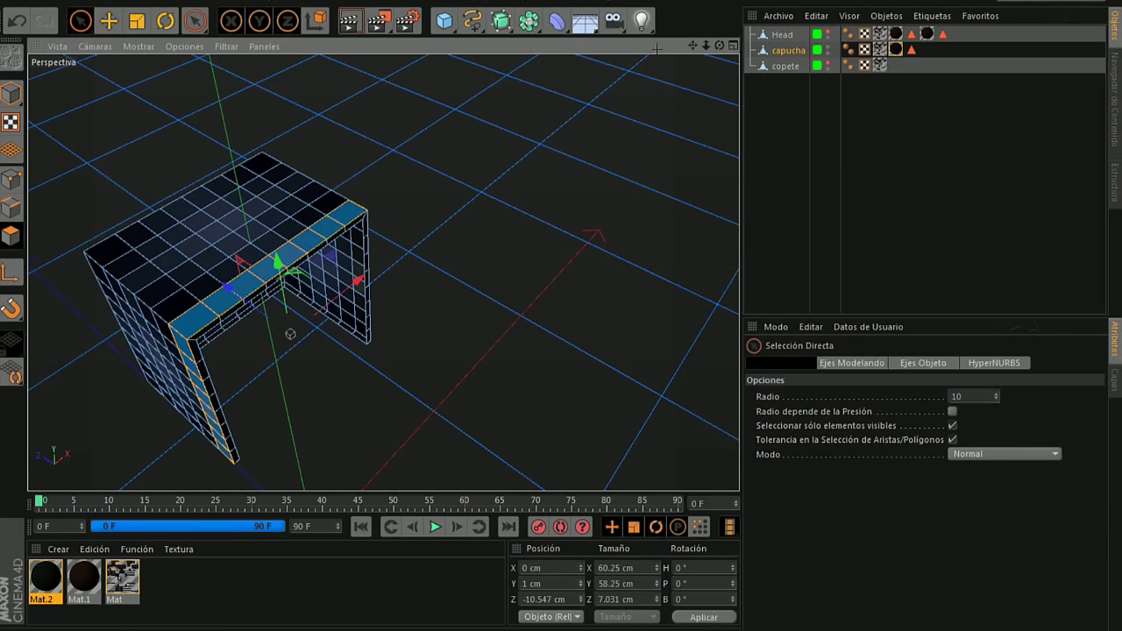
{"action": "mouse_move", "coordinate": [290, 334]}
{"action": "left_mouse_down", "text": "alt"}
{"action": "mouse_move", "coordinate": [421, 443]}
{"action": "mouse_move", "coordinate": [400, 391]}
{"action": "mouse_move", "coordinate": [450, 189]}
{"action": "mouse_move", "coordinate": [449, 384]}
{"action": "left_mouse_up", "text": "alt"}
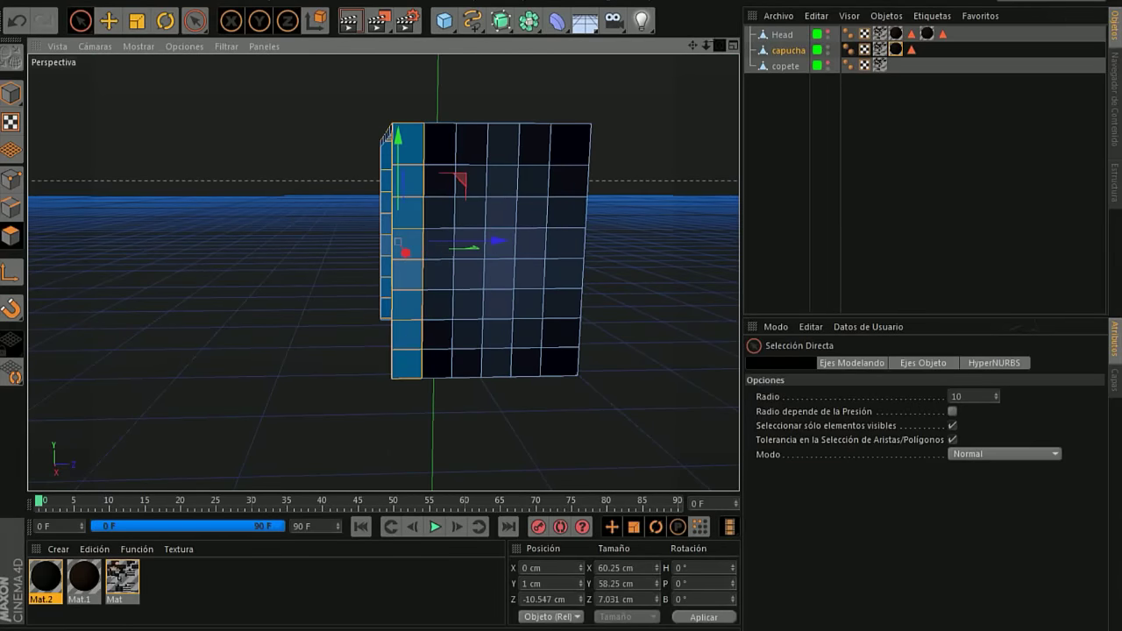
{"action": "mouse_move", "coordinate": [397, 240]}
{"action": "left_mouse_down", "text": "alt"}
{"action": "mouse_move", "coordinate": [385, 272]}
{"action": "mouse_move", "coordinate": [395, 293]}
{"action": "left_mouse_up", "text": "alt"}
{"action": "right_click", "coordinate": [401, 290]}
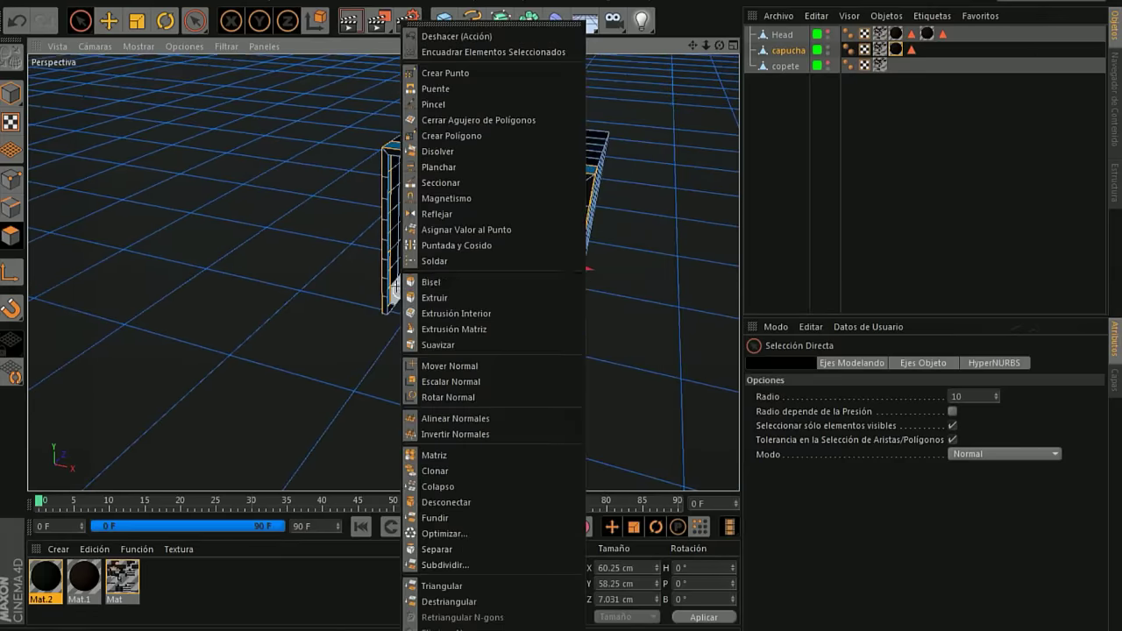
{"action": "left_click", "coordinate": [427, 297]}
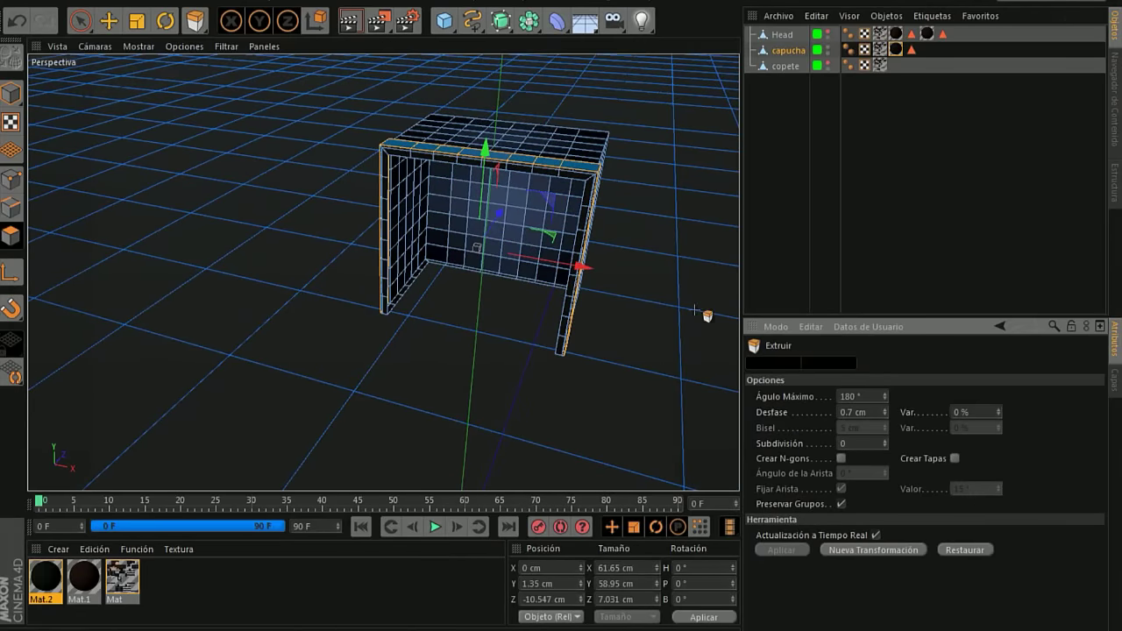
{"action": "left_click", "coordinate": [194, 21]}
Loop-select the hood's rim and apply Mat.2 to the capucha.
{"action": "left_click", "coordinate": [219, 63]}
{"action": "left_click", "coordinate": [195, 21]}
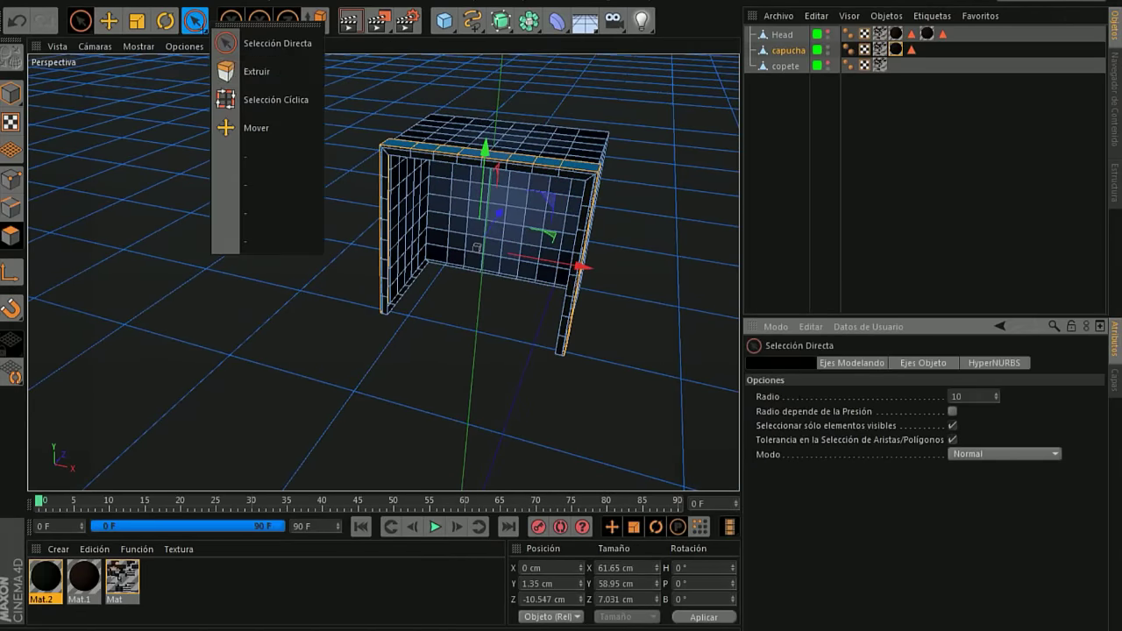
{"action": "left_click", "coordinate": [226, 99]}
{"action": "scroll", "coordinate": [346, 125], "scroll_direction": "up", "scroll_amount": 2}
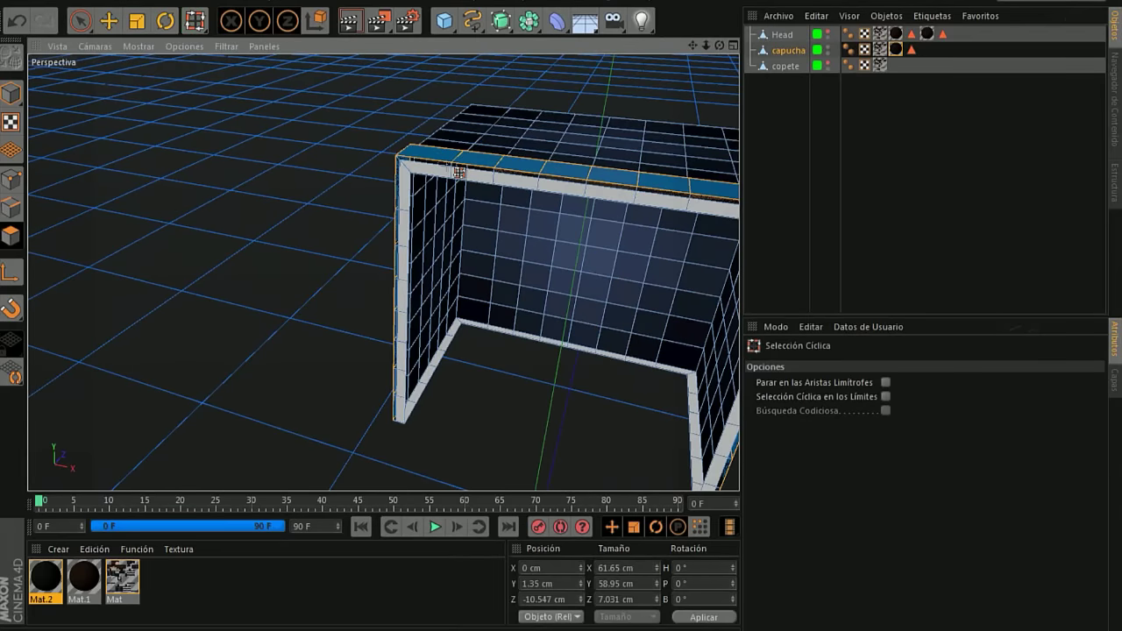
{"action": "left_click", "coordinate": [460, 167]}
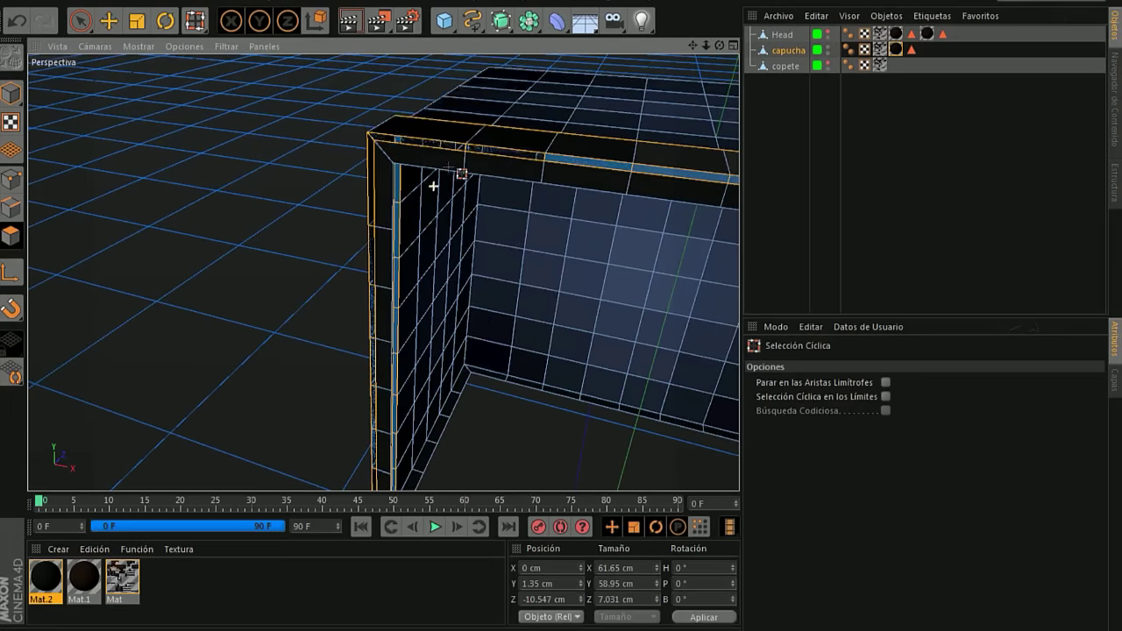
{"action": "left_click_drag", "start_coordinate": [460, 166], "coordinate": [430, 181], "text": "alt"}
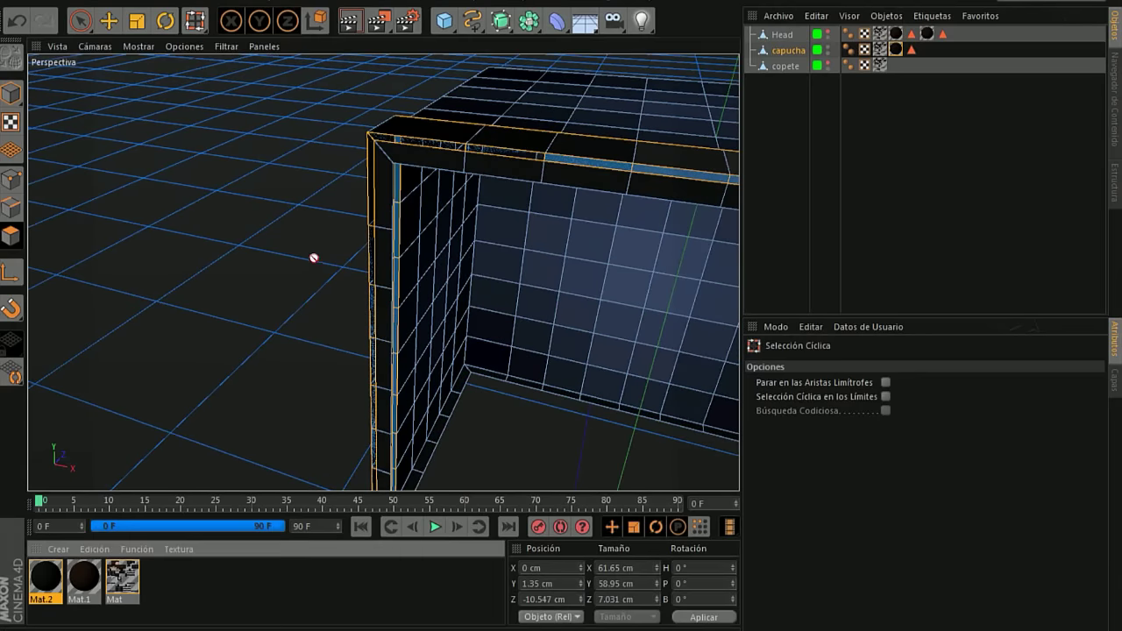
{"action": "left_click_drag", "start_coordinate": [369, 139], "coordinate": [350, 158]}
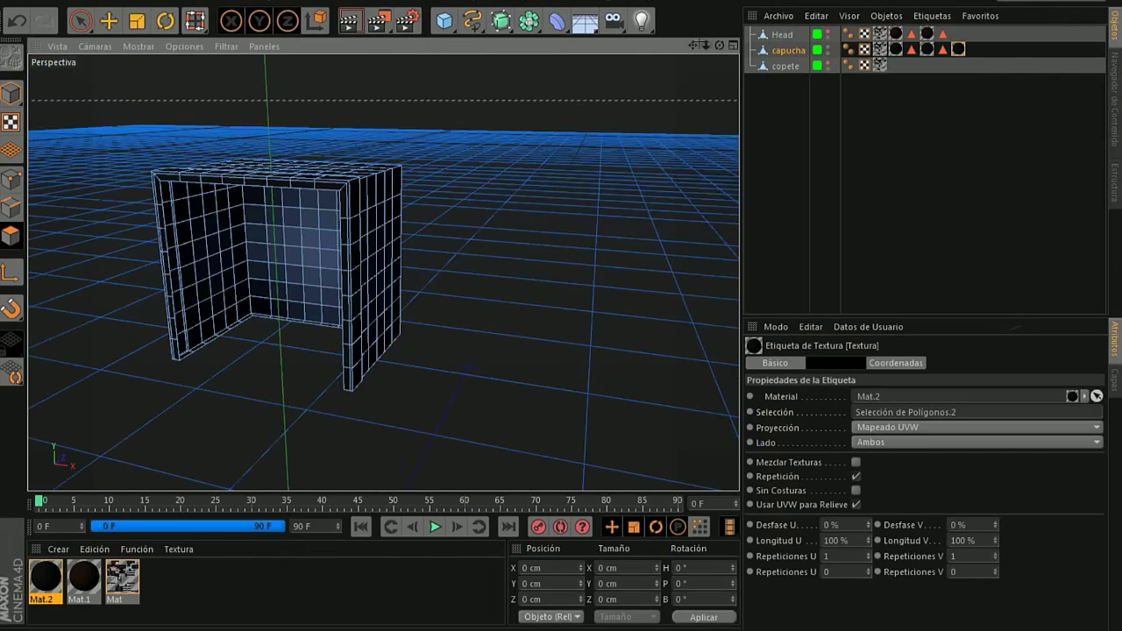
{"action": "left_click_drag", "start_coordinate": [388, 266], "coordinate": [383, 273], "text": "alt"}
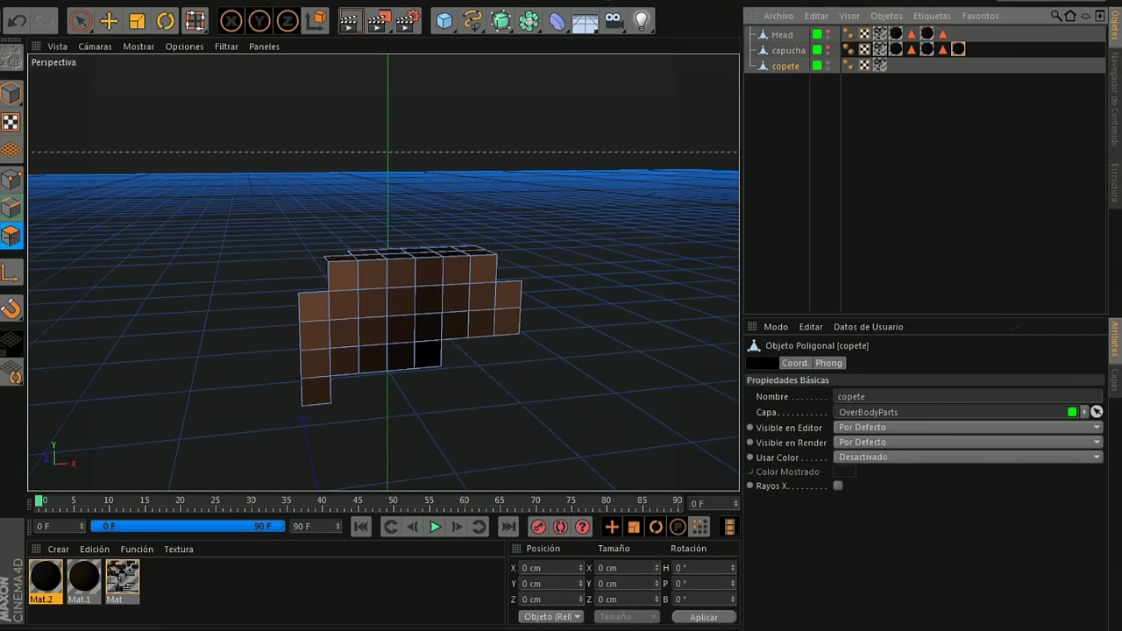
Select all copete polygons and extrude them with a 3.7 cm offset.
{"action": "left_click", "coordinate": [80, 20]}
{"action": "left_click_drag", "start_coordinate": [341, 366], "coordinate": [363, 358]}
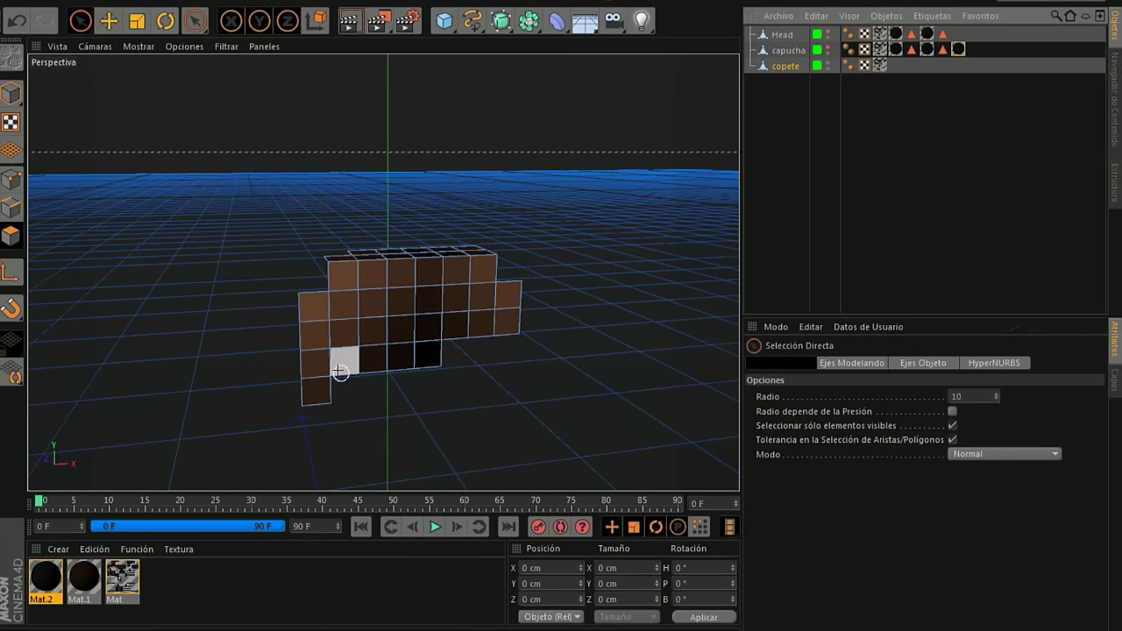
{"action": "key", "text": "ctrl+a"}
{"action": "right_click", "coordinate": [363, 358]}
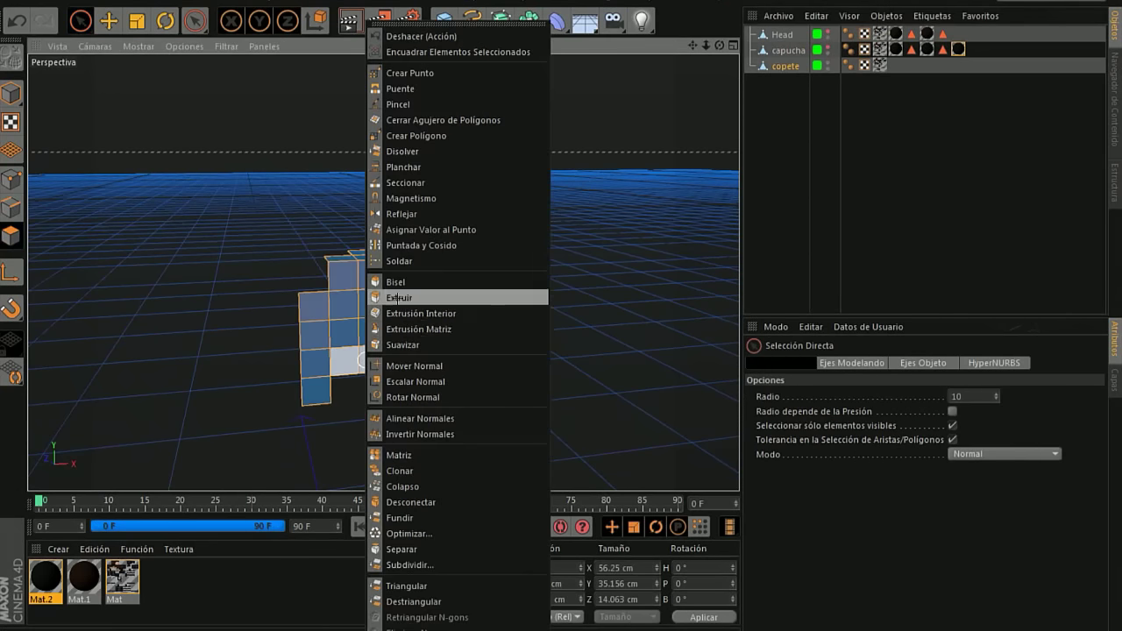
{"action": "left_click", "coordinate": [385, 296]}
{"action": "left_click", "coordinate": [843, 412]}
{"action": "left_click_drag", "start_coordinate": [407, 320], "coordinate": [361, 315], "text": "alt"}
{"action": "type", "text": "2"}
{"action": "key", "text": "Return"}
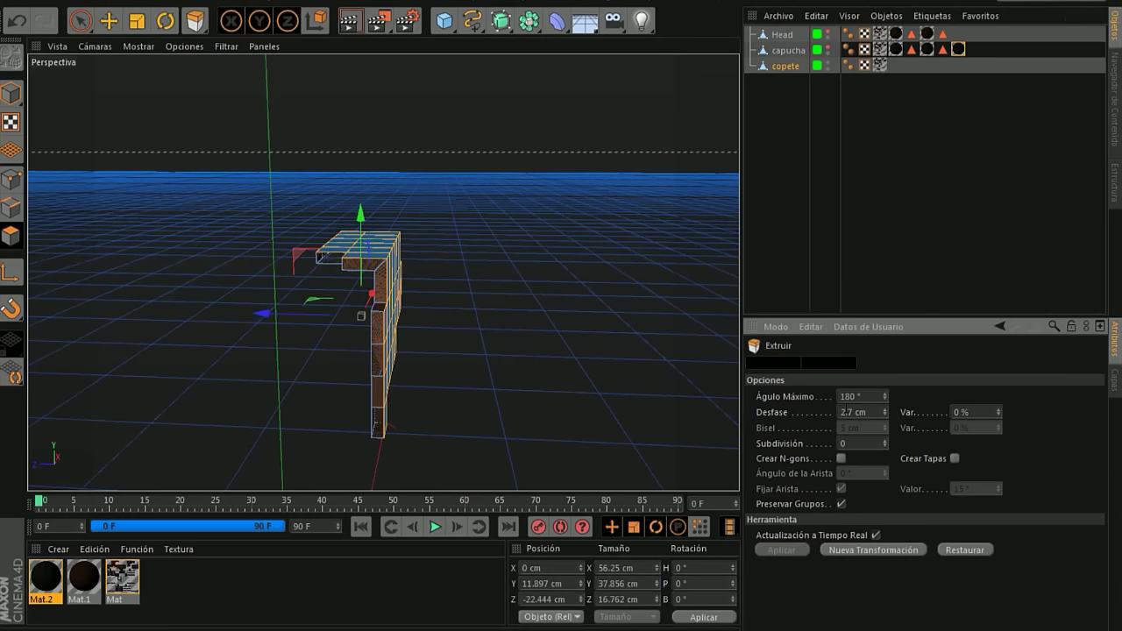
{"action": "key", "text": "ctrl+z"}
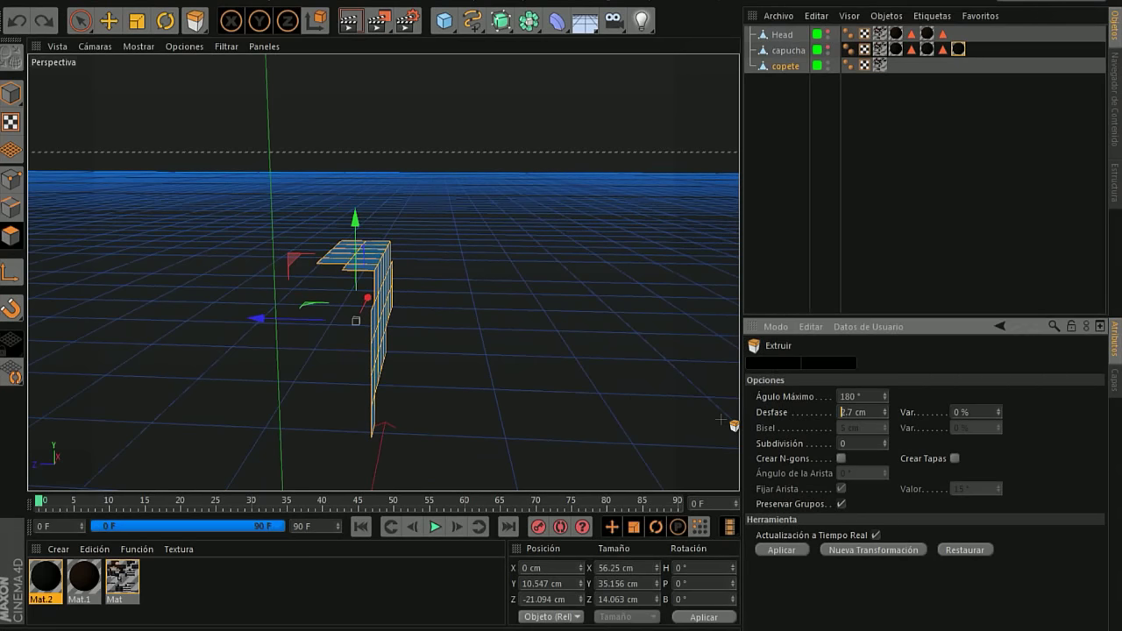
{"action": "key", "text": "Return"}
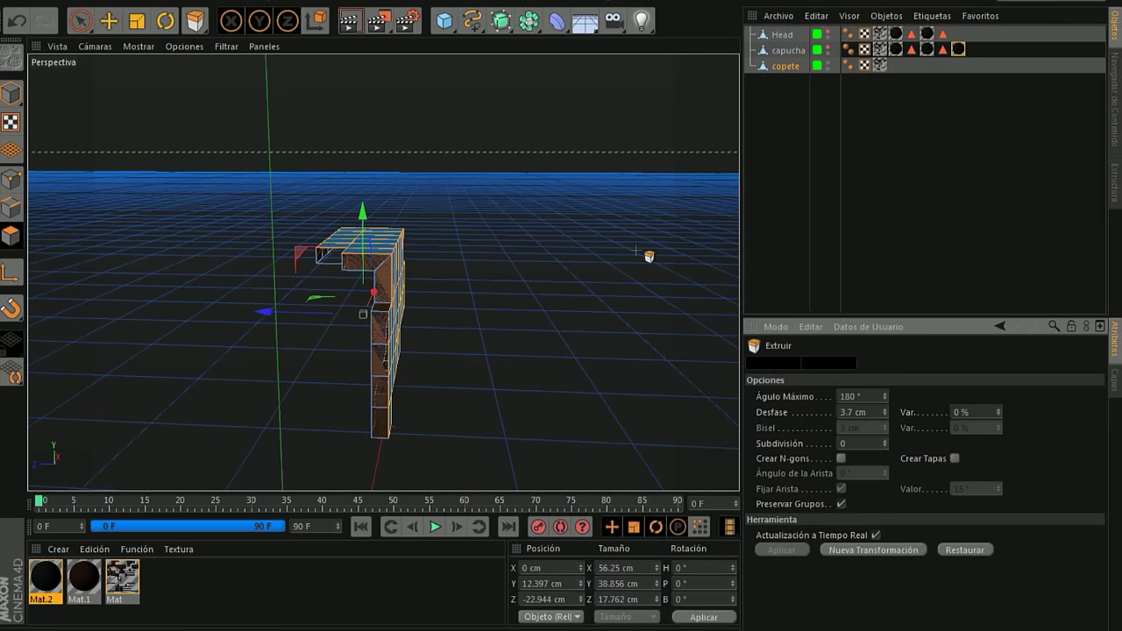
{"action": "left_click_drag", "start_coordinate": [363, 313], "coordinate": [310, 197], "text": "alt"}
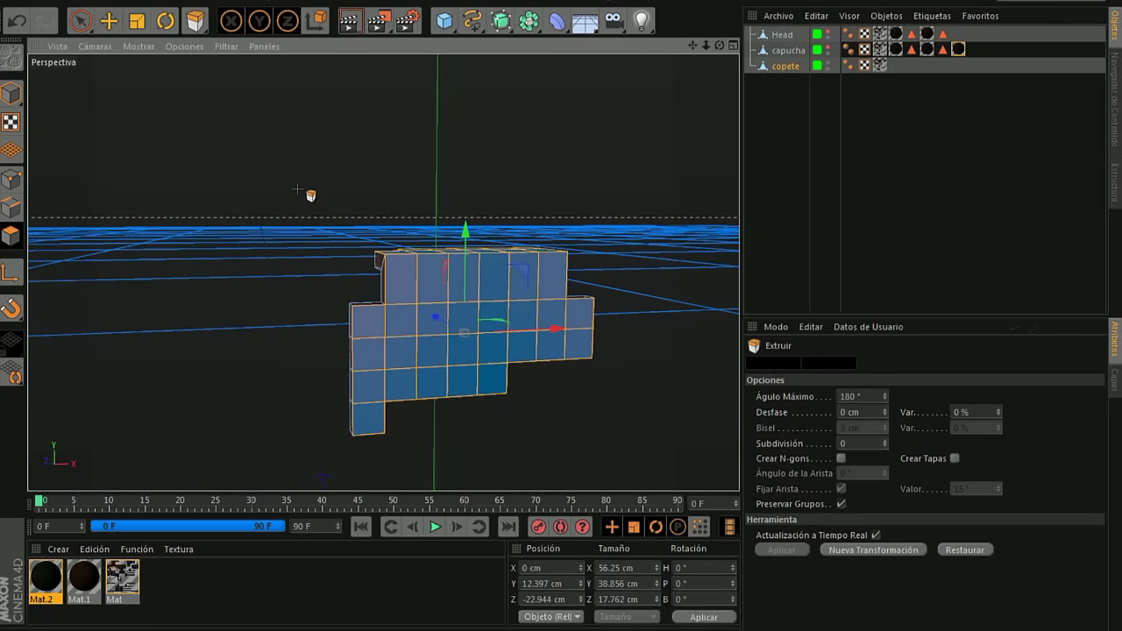
Loop-select the side faces of the hair and drag a material onto them.
{"action": "left_click", "coordinate": [195, 21]}
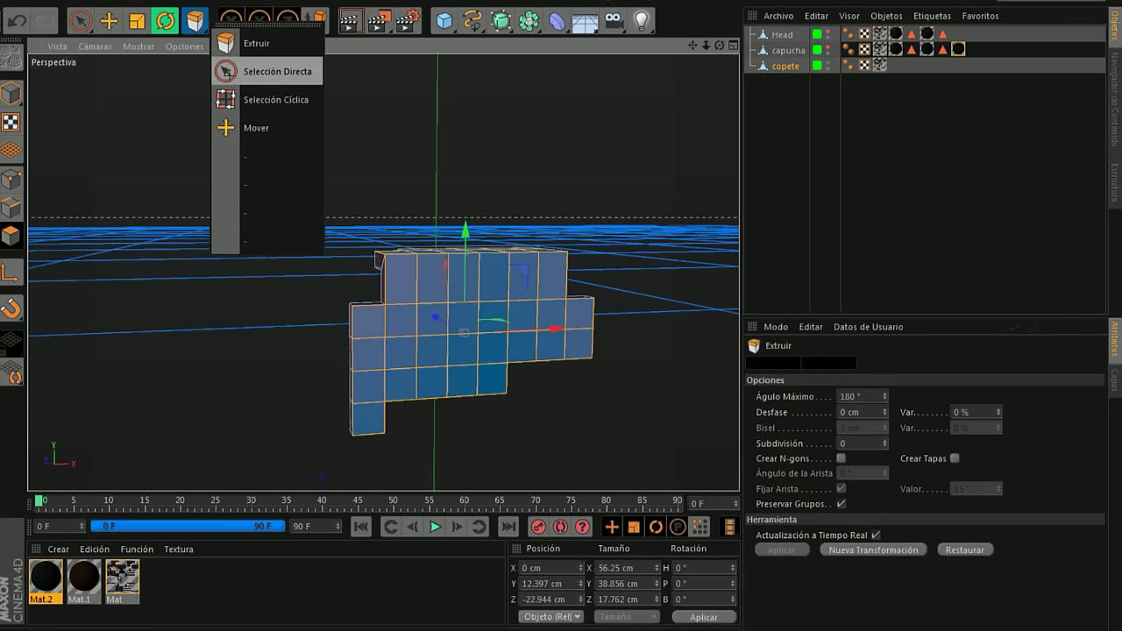
{"action": "left_click", "coordinate": [263, 97]}
{"action": "scroll", "coordinate": [244, 207], "scroll_direction": "up", "scroll_amount": 3}
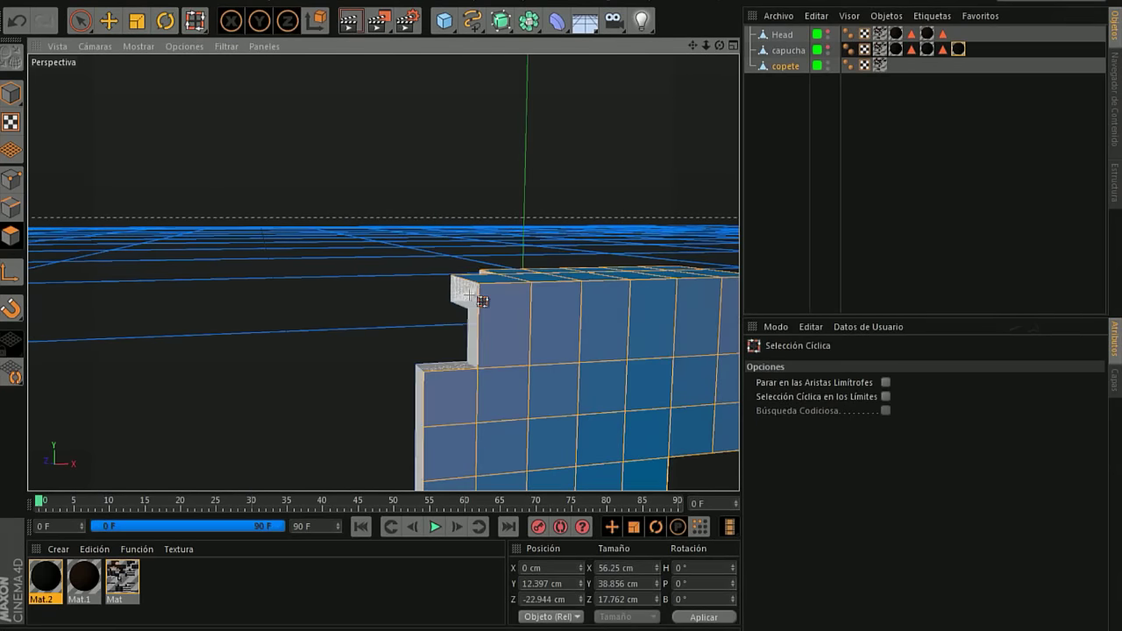
{"action": "left_click", "coordinate": [463, 268]}
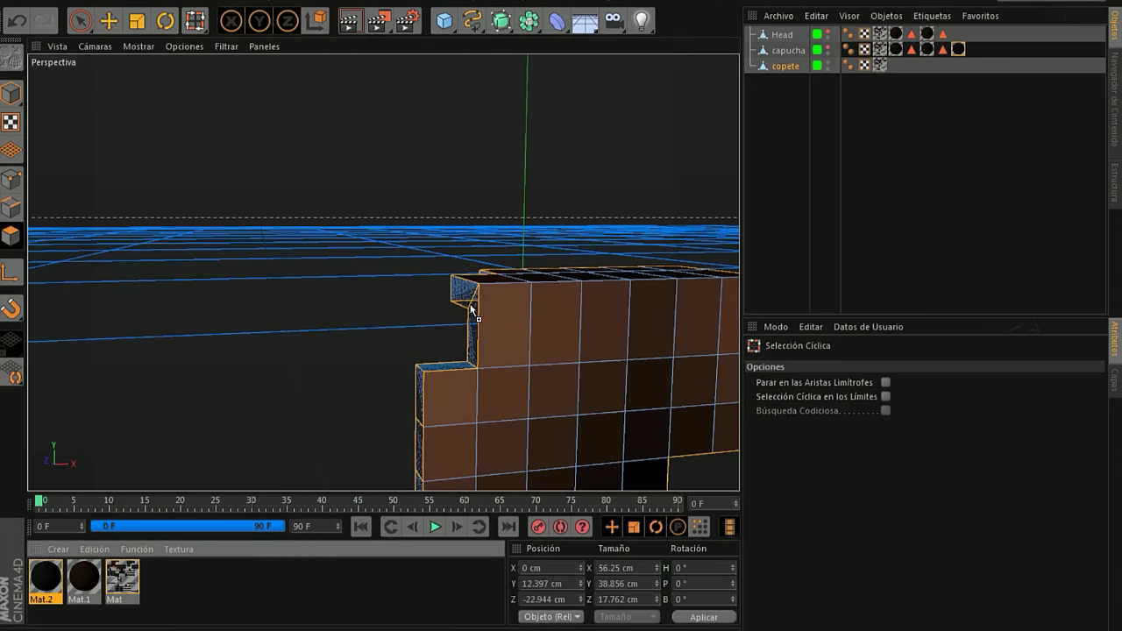
{"action": "left_click_drag", "start_coordinate": [471, 310], "coordinate": [470, 312]}
{"action": "left_click", "coordinate": [79, 20]}
{"action": "scroll", "coordinate": [454, 301], "scroll_direction": "down", "scroll_amount": 2}
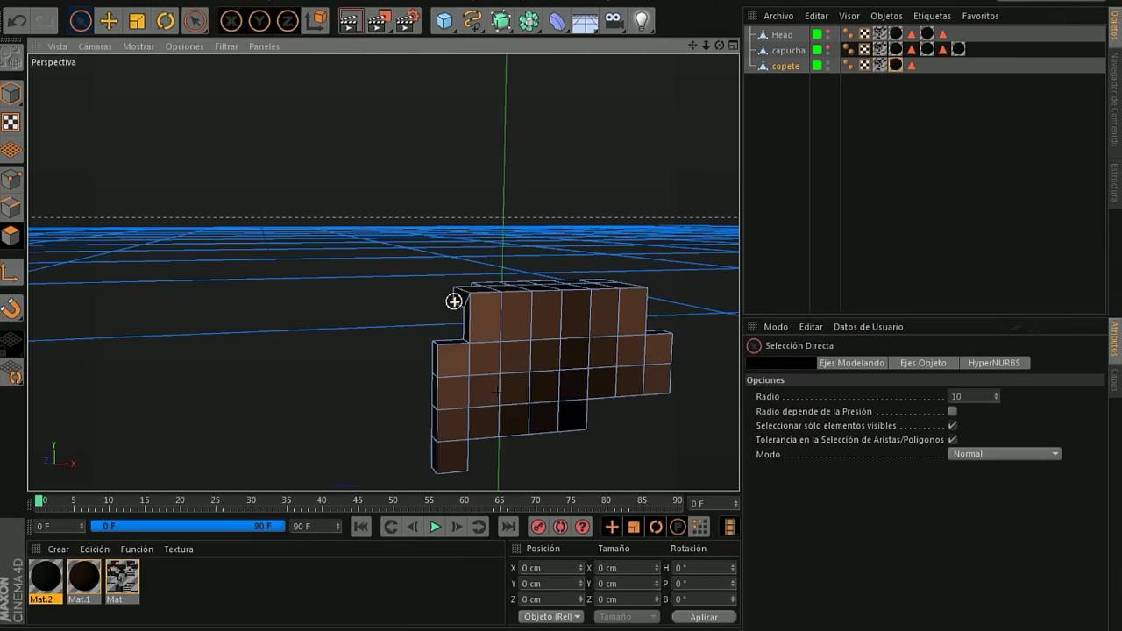
Extrude five scattered hair squares outward by 1 cm.
{"action": "left_click", "coordinate": [483, 359]}
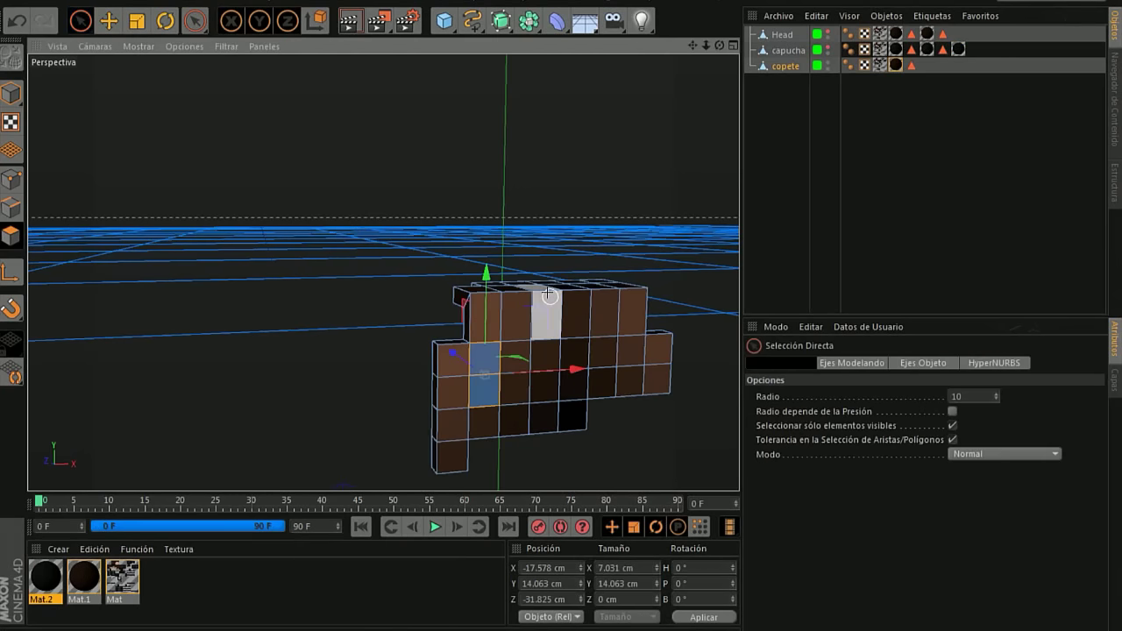
{"action": "left_click", "coordinate": [545, 311], "text": "shift"}
{"action": "left_click", "coordinate": [483, 388], "text": "shift"}
{"action": "left_click", "coordinate": [601, 382], "text": "shift"}
{"action": "left_click", "coordinate": [631, 311], "text": "shift"}
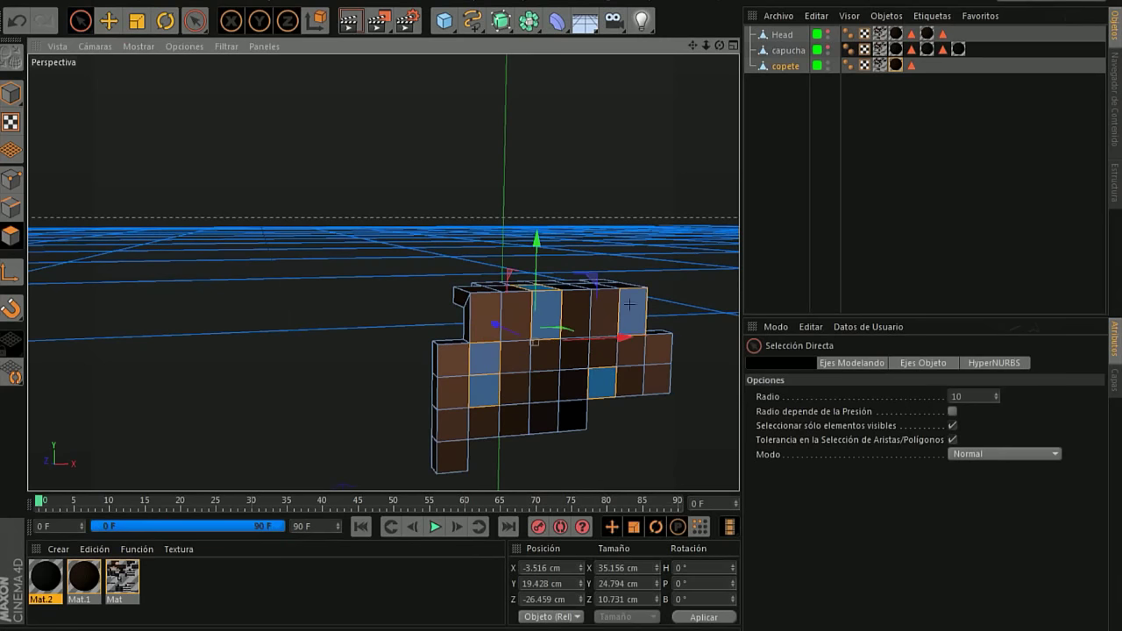
{"action": "right_click", "coordinate": [514, 418]}
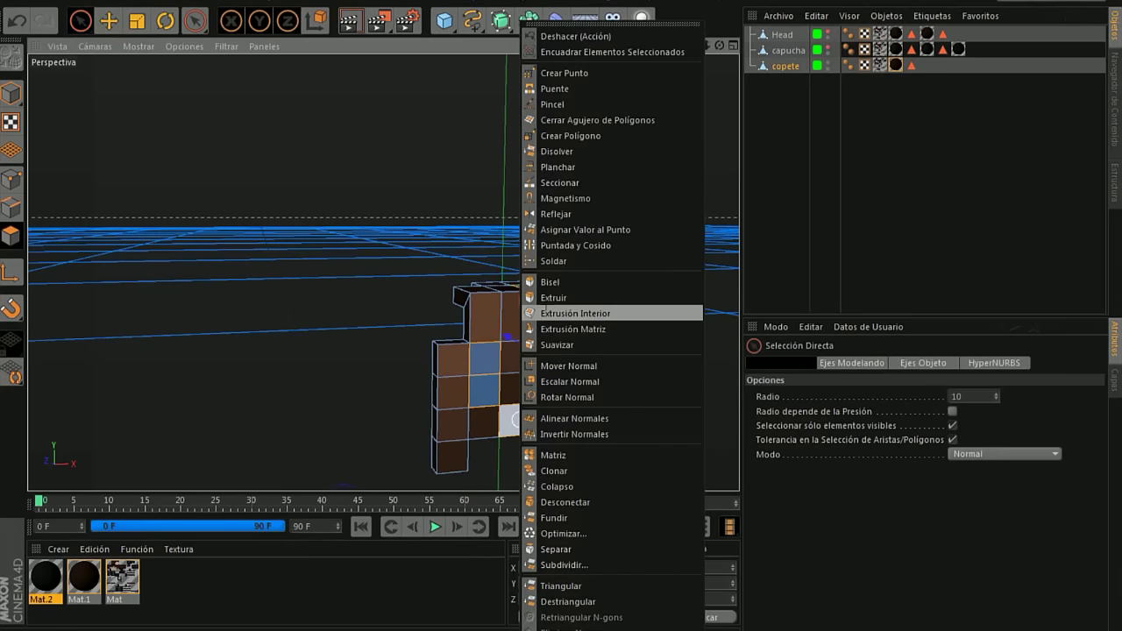
{"action": "left_click", "coordinate": [548, 297]}
{"action": "type", "text": "2"}
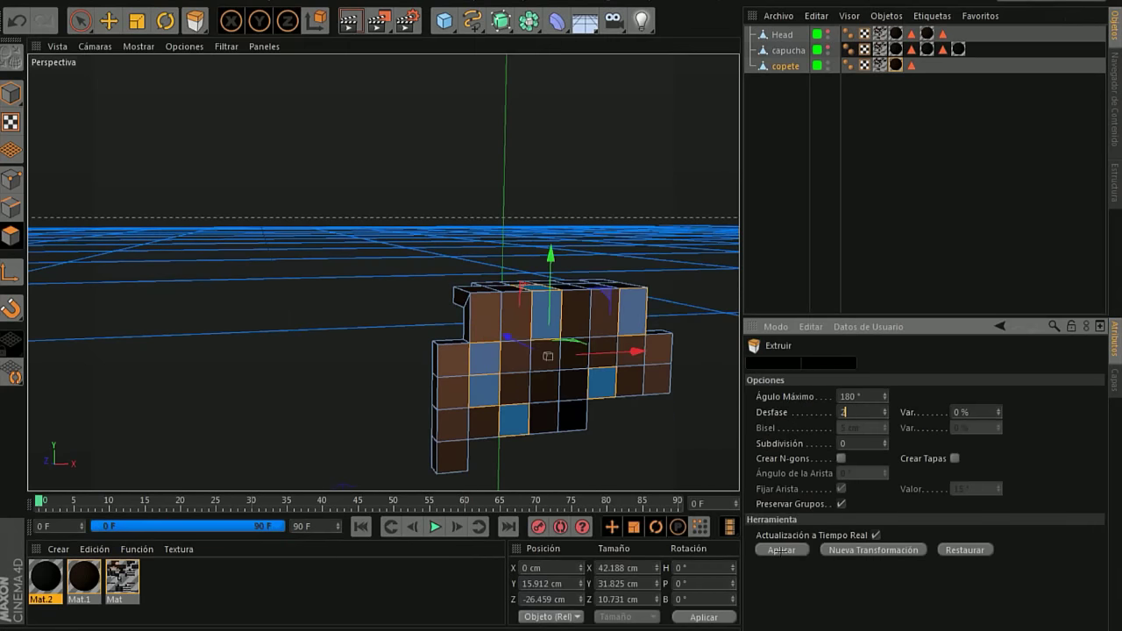
{"action": "left_click", "coordinate": [781, 550]}
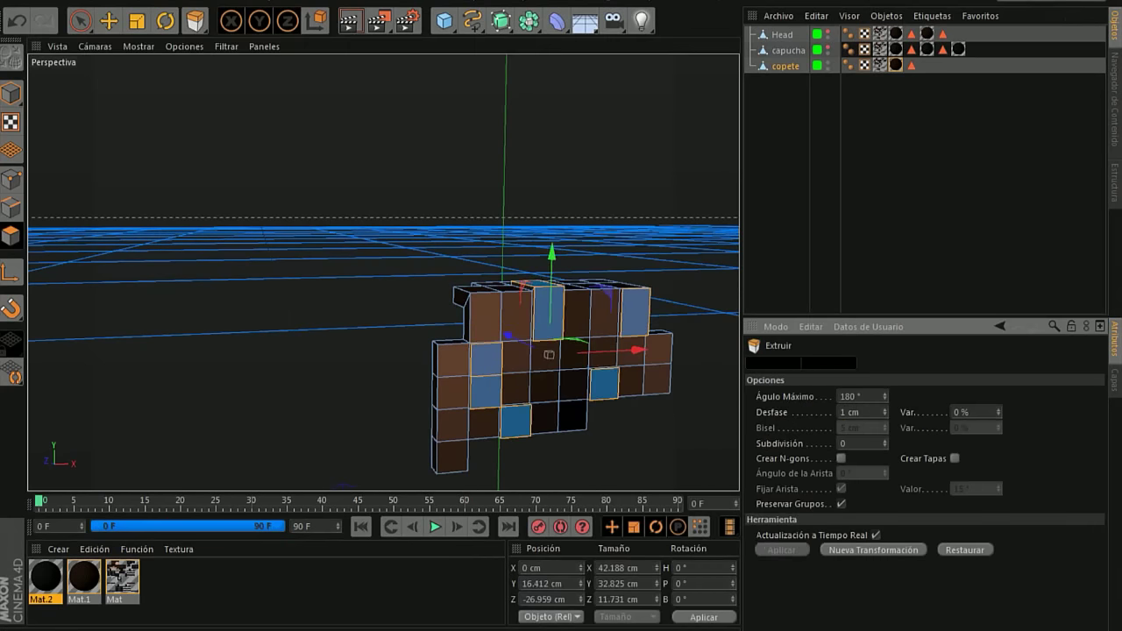
Extrude a second set of five scattered squares outward by 1.5 cm.
{"action": "left_click", "coordinate": [79, 20]}
{"action": "left_click", "coordinate": [452, 423]}
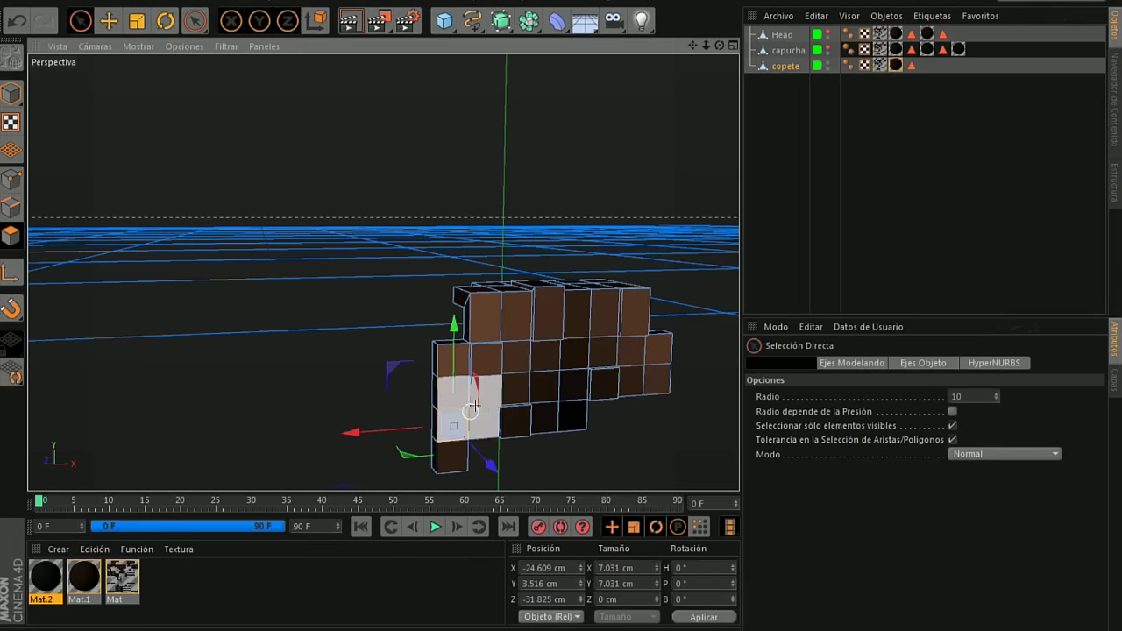
{"action": "left_click", "coordinate": [544, 355], "text": "shift"}
{"action": "left_click", "coordinate": [659, 348], "text": "shift"}
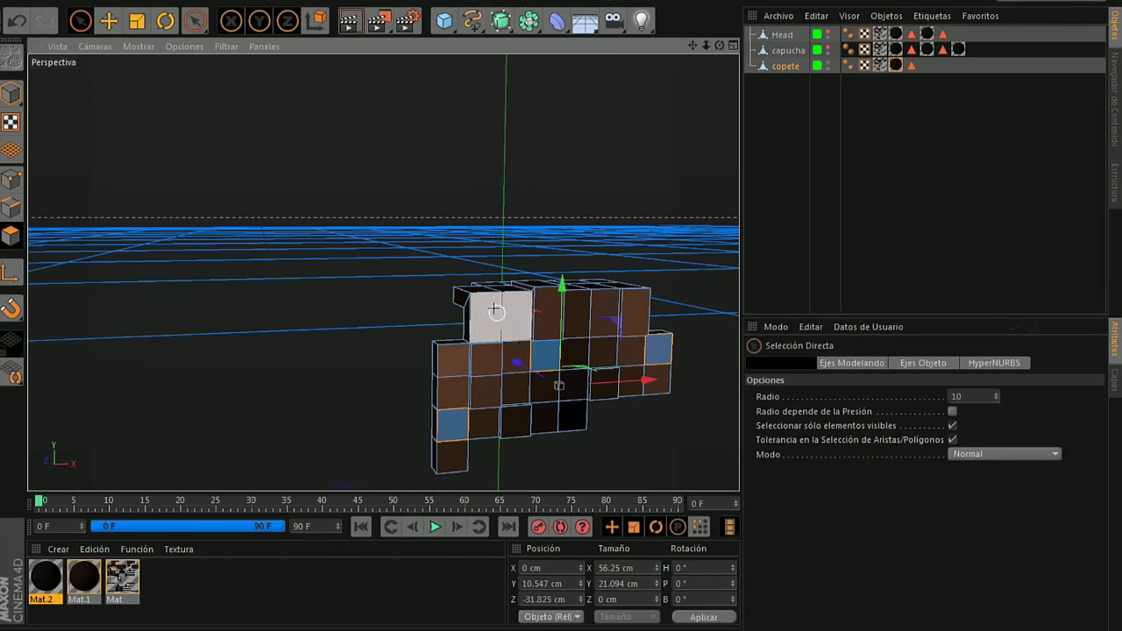
{"action": "left_click", "coordinate": [485, 314], "text": "shift"}
{"action": "left_click", "coordinate": [514, 385], "text": "shift"}
{"action": "right_click", "coordinate": [514, 386]}
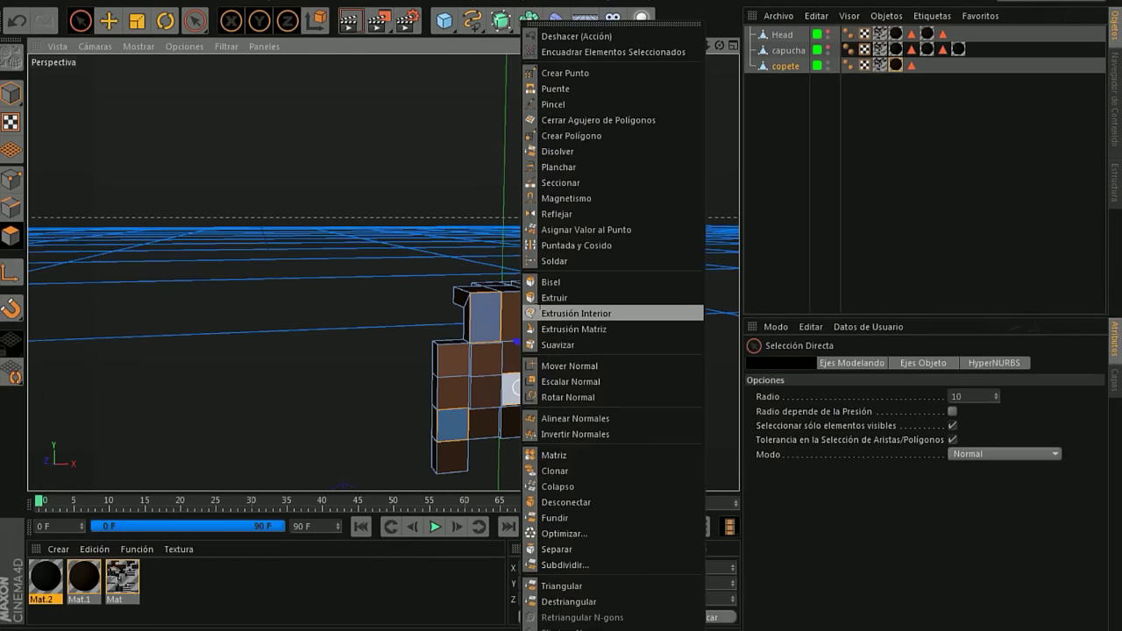
{"action": "left_click", "coordinate": [561, 293]}
{"action": "left_click", "coordinate": [844, 412]}
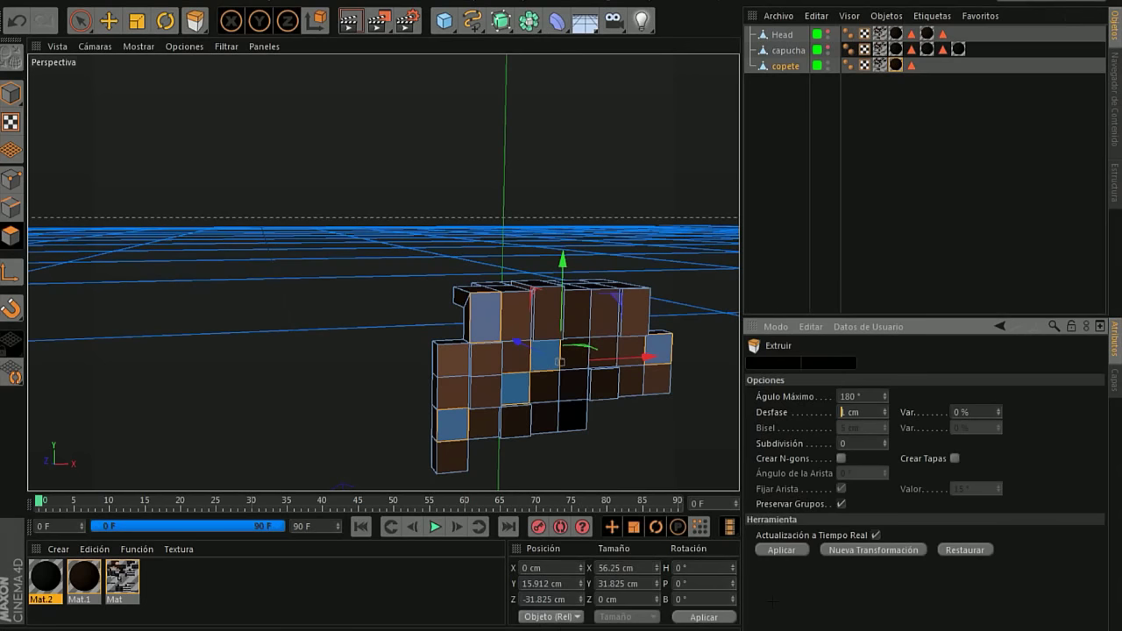
{"action": "type", "text": ".5"}
{"action": "key", "text": "Return"}
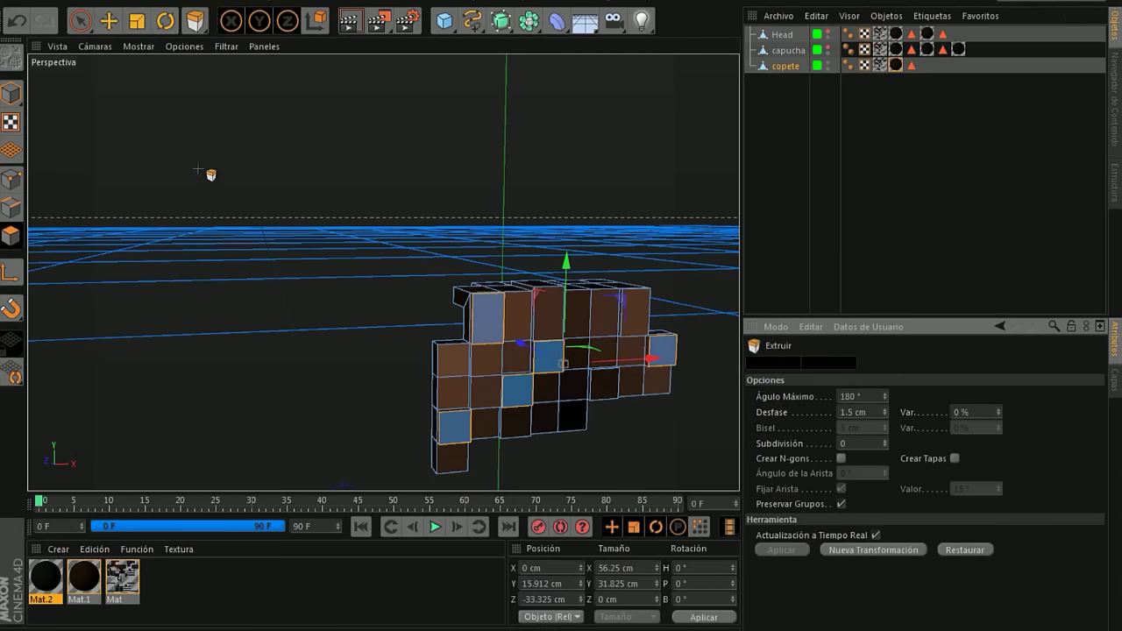
Extrude a final set of five squares outward by 0.5 cm.
{"action": "left_click", "coordinate": [81, 21]}
{"action": "left_click", "coordinate": [448, 362]}
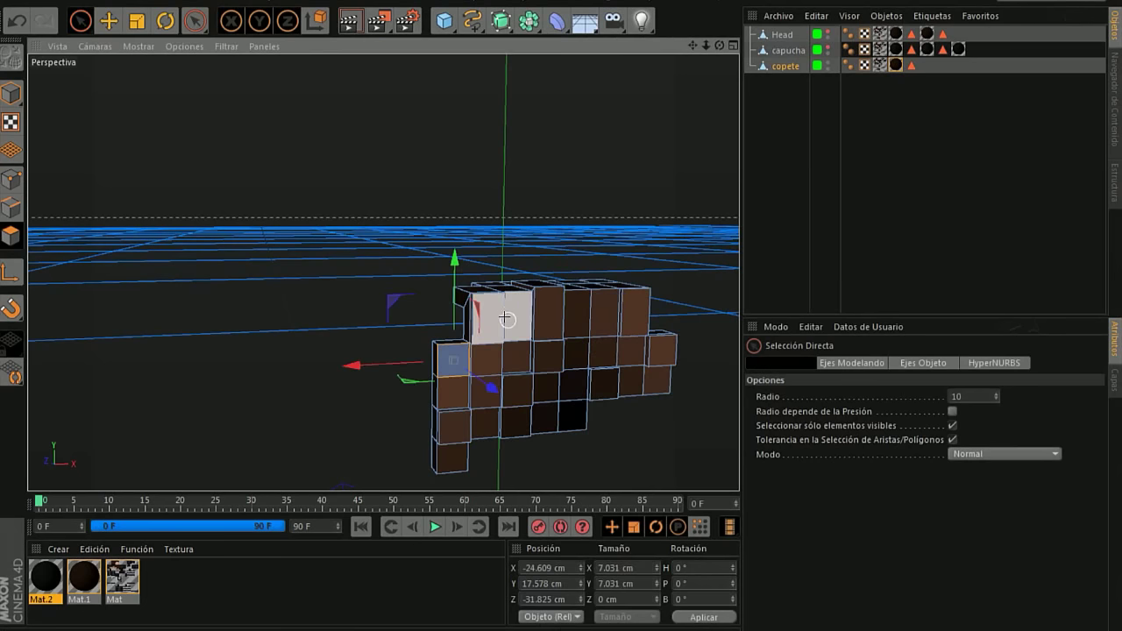
{"action": "left_click", "coordinate": [517, 305], "text": "shift"}
{"action": "left_click", "coordinate": [630, 358], "text": "shift"}
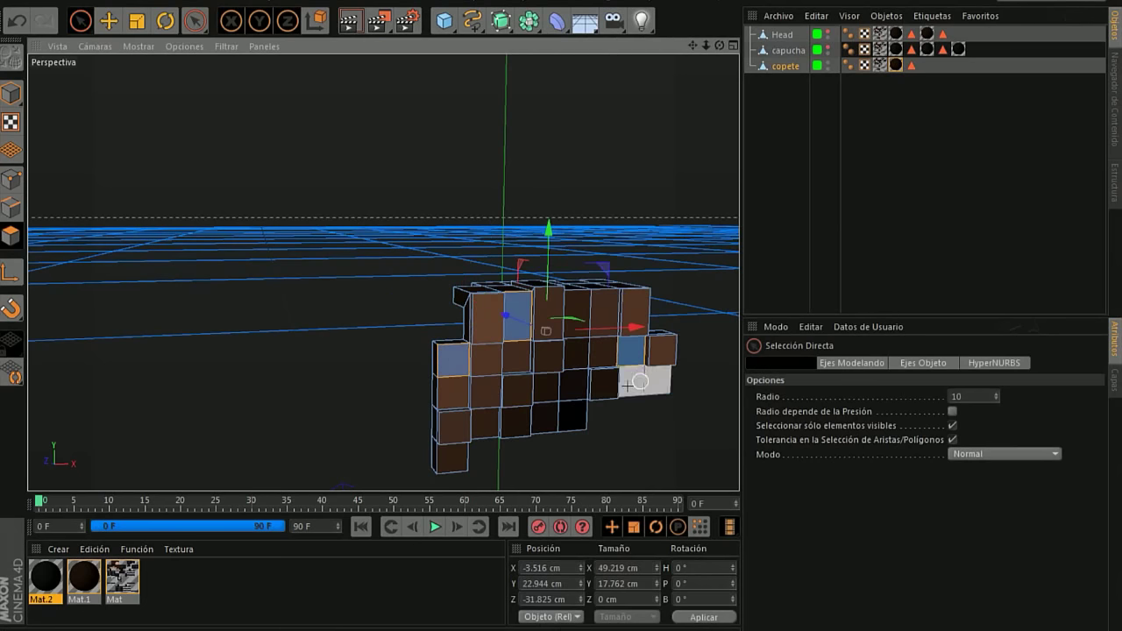
{"action": "left_click", "coordinate": [544, 419], "text": "shift"}
{"action": "left_click", "coordinate": [659, 375], "text": "shift"}
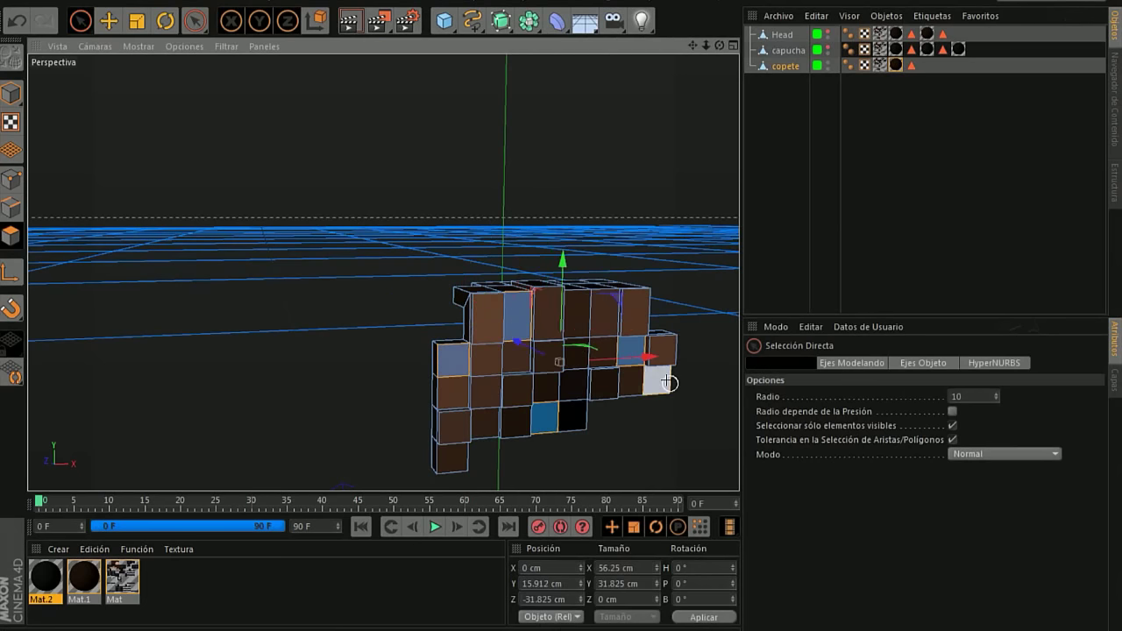
{"action": "right_click", "coordinate": [661, 377]}
{"action": "left_click", "coordinate": [697, 300]}
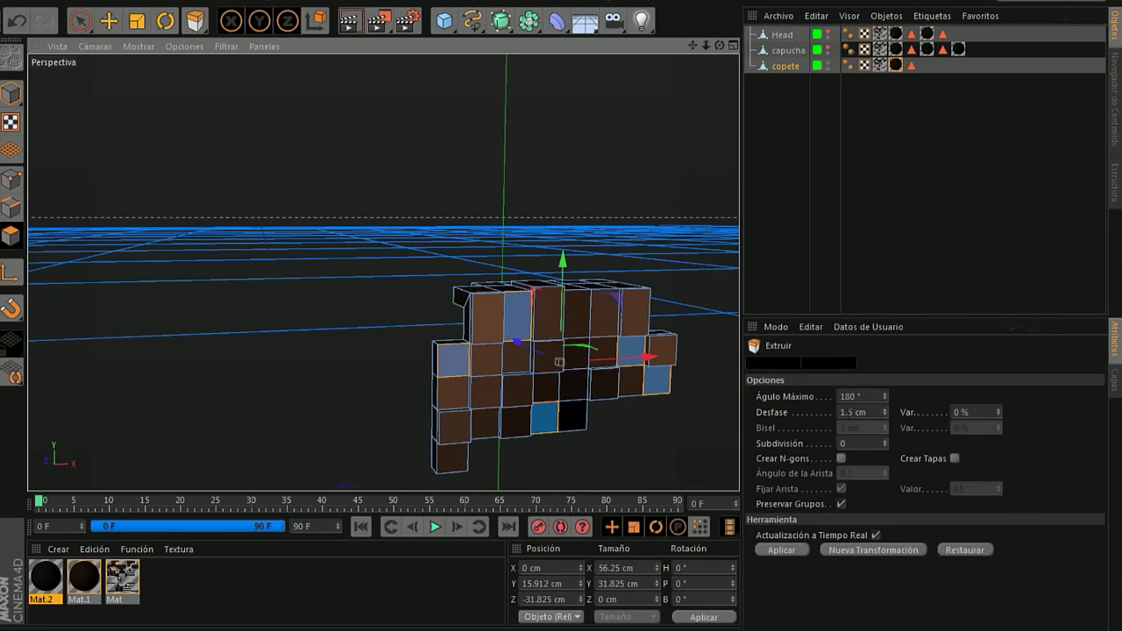
{"action": "left_click_drag", "start_coordinate": [559, 362], "coordinate": [432, 233]}
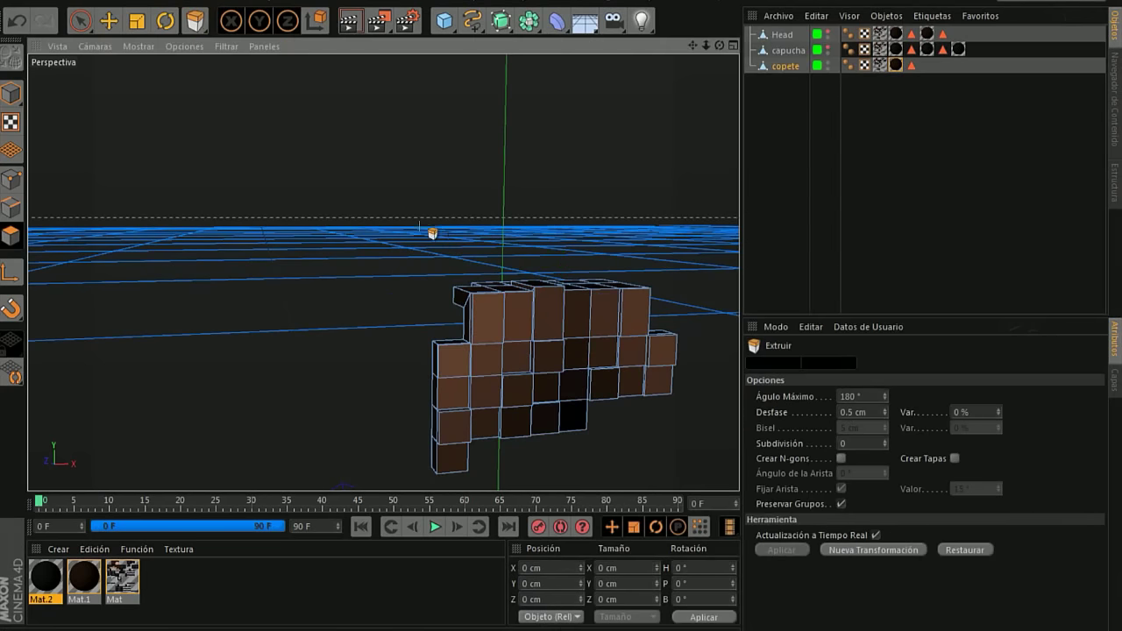
{"action": "left_click_drag", "start_coordinate": [383, 269], "coordinate": [383, 268], "text": "alt"}
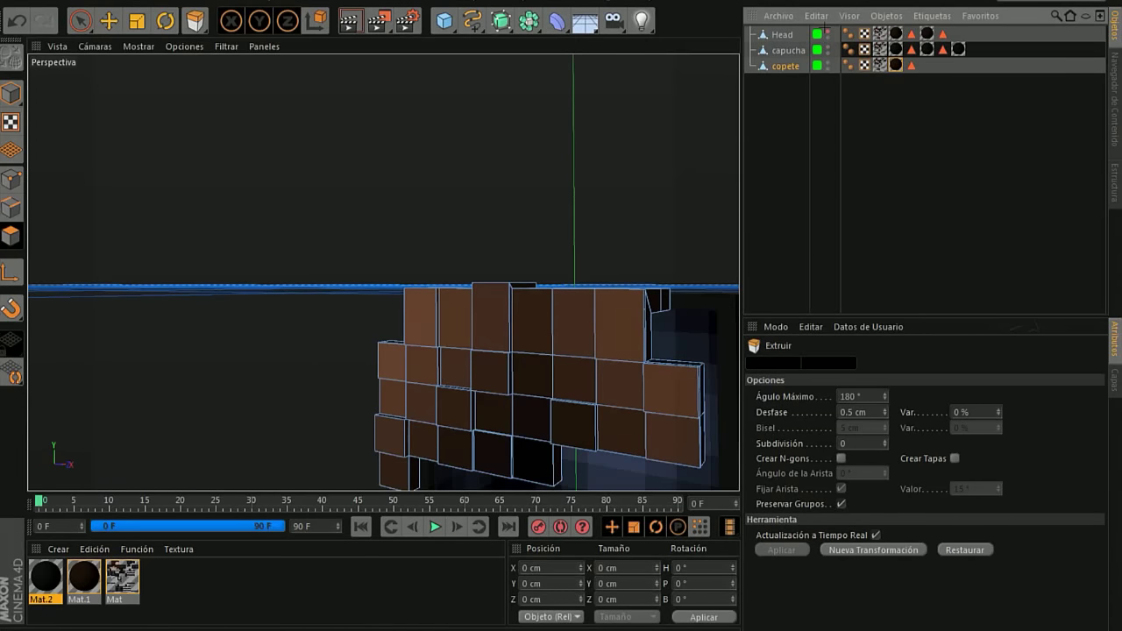
Frame the whole model to check the hair, then select the Head and capucha objects.
{"action": "left_click_drag", "start_coordinate": [626, 150], "coordinate": [646, 170], "text": "alt"}
{"action": "left_click_drag", "start_coordinate": [690, 46], "coordinate": [691, 62]}
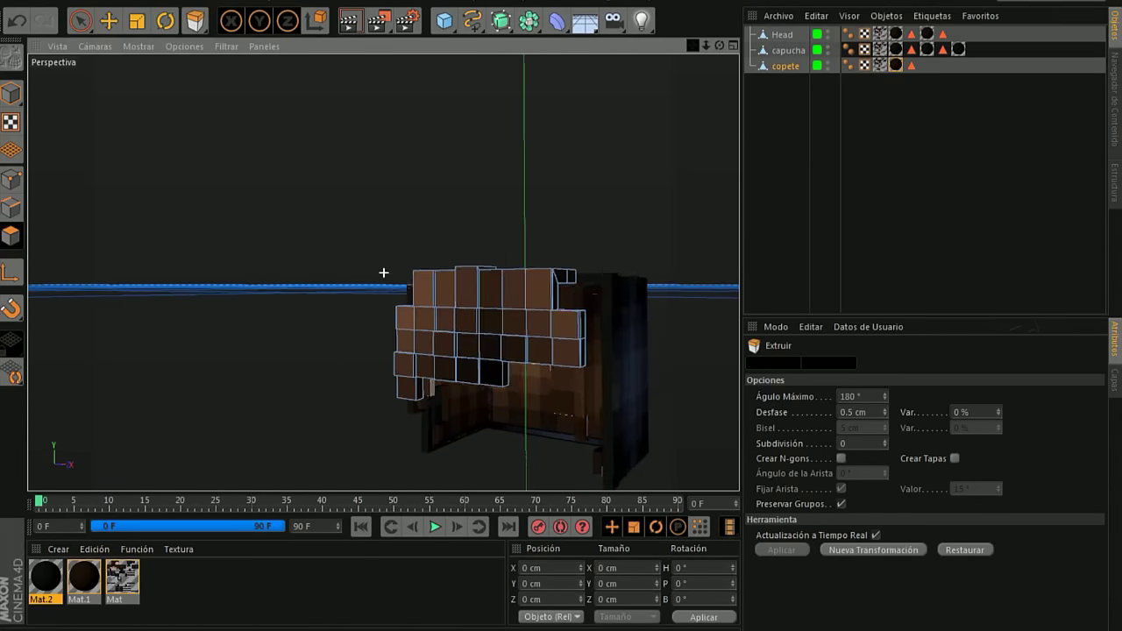
{"action": "left_click", "coordinate": [109, 21]}
{"action": "left_click", "coordinate": [781, 34]}
{"action": "left_click", "coordinate": [788, 50], "text": "ctrl"}
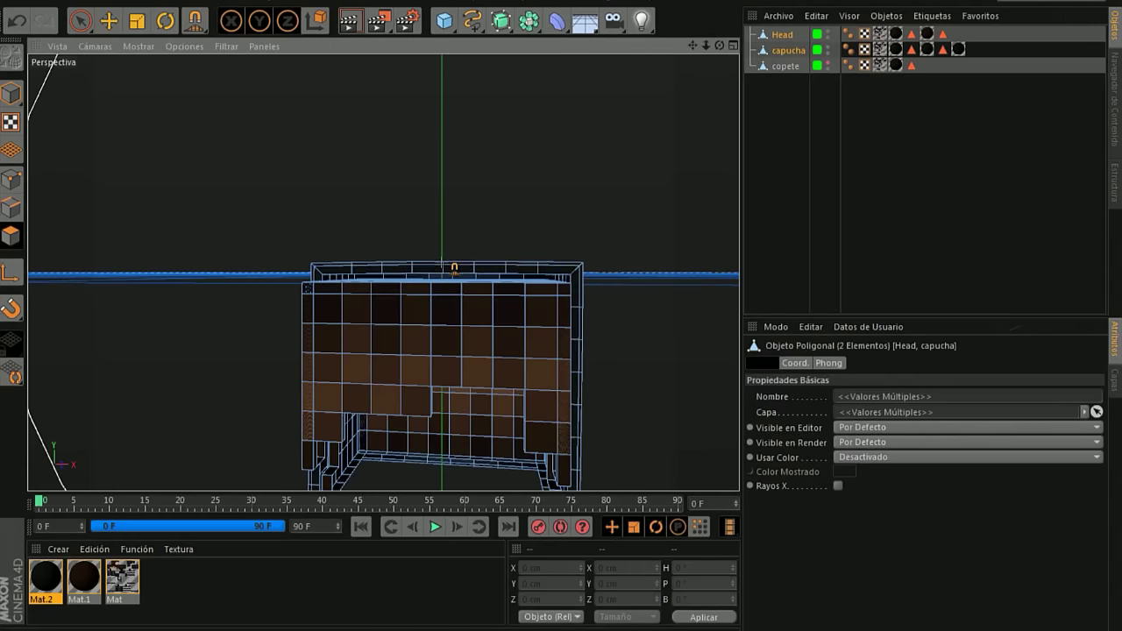
Pull the top rims of the head and hood upward into an arch with the Magnet tool.
{"action": "left_click_drag", "start_coordinate": [454, 268], "coordinate": [593, 261]}
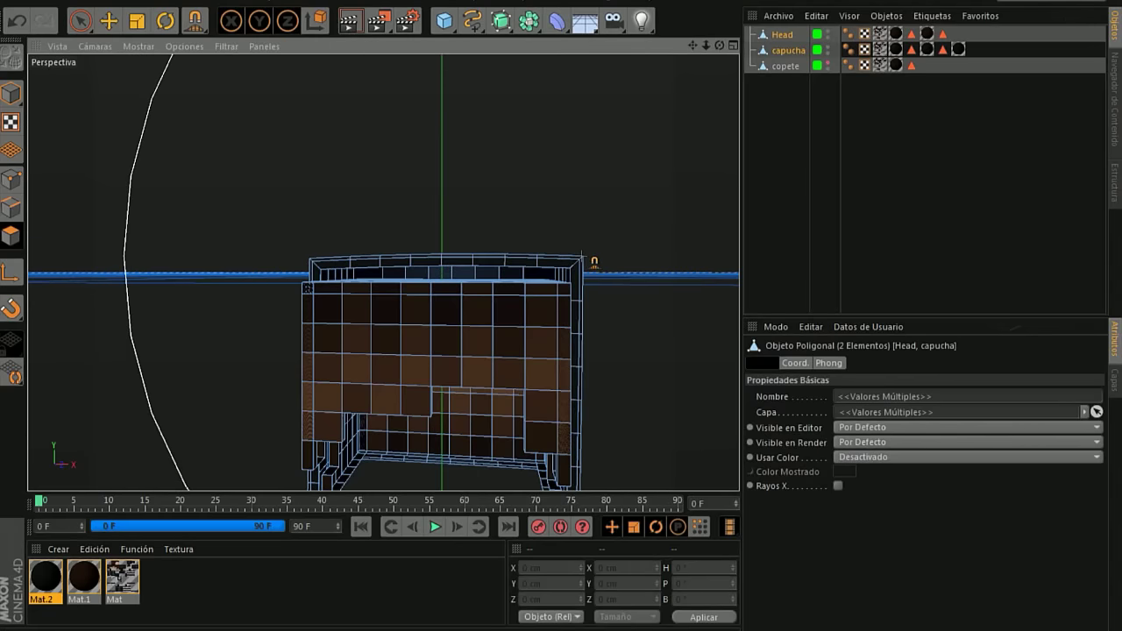
{"action": "left_click_drag", "start_coordinate": [315, 260], "coordinate": [315, 251]}
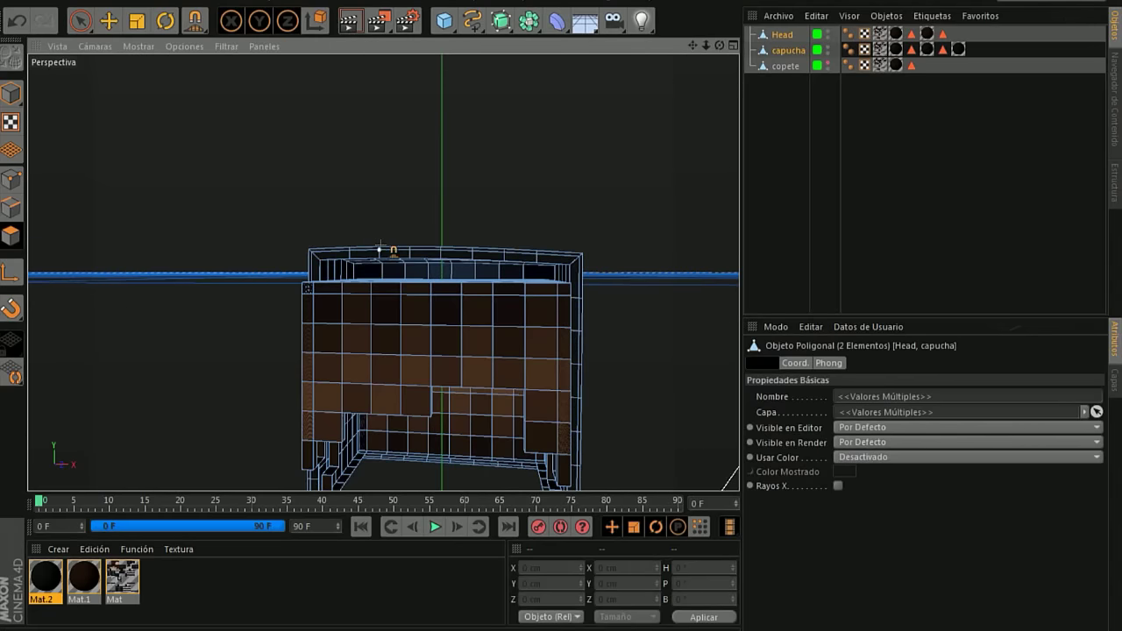
{"action": "left_click_drag", "start_coordinate": [444, 245], "coordinate": [449, 241]}
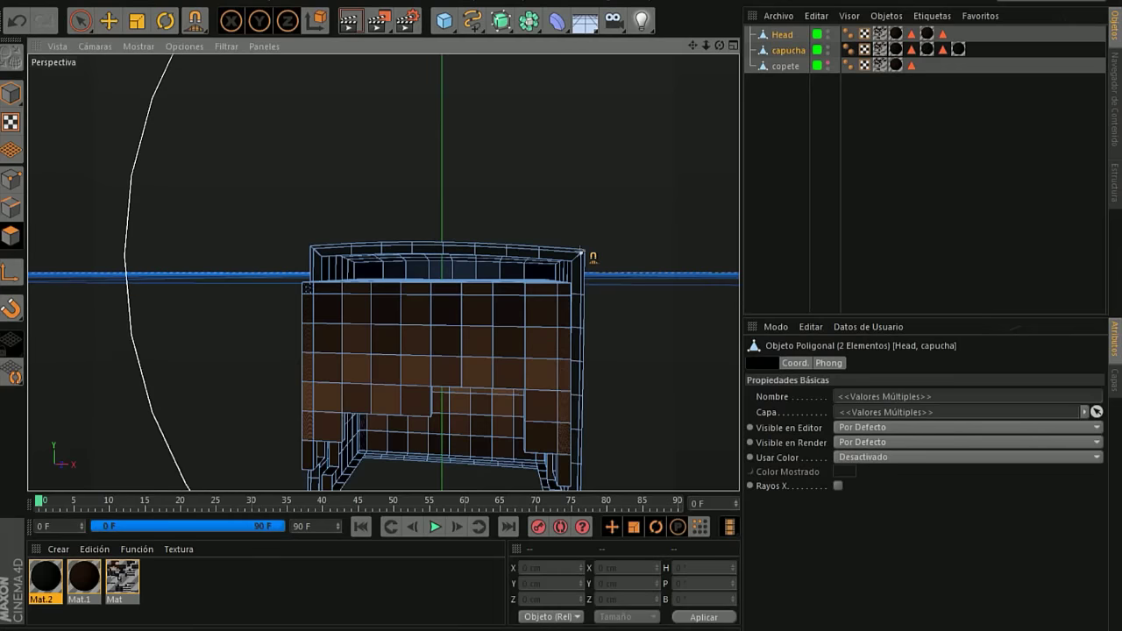
{"action": "left_click_drag", "start_coordinate": [592, 257], "coordinate": [592, 250]}
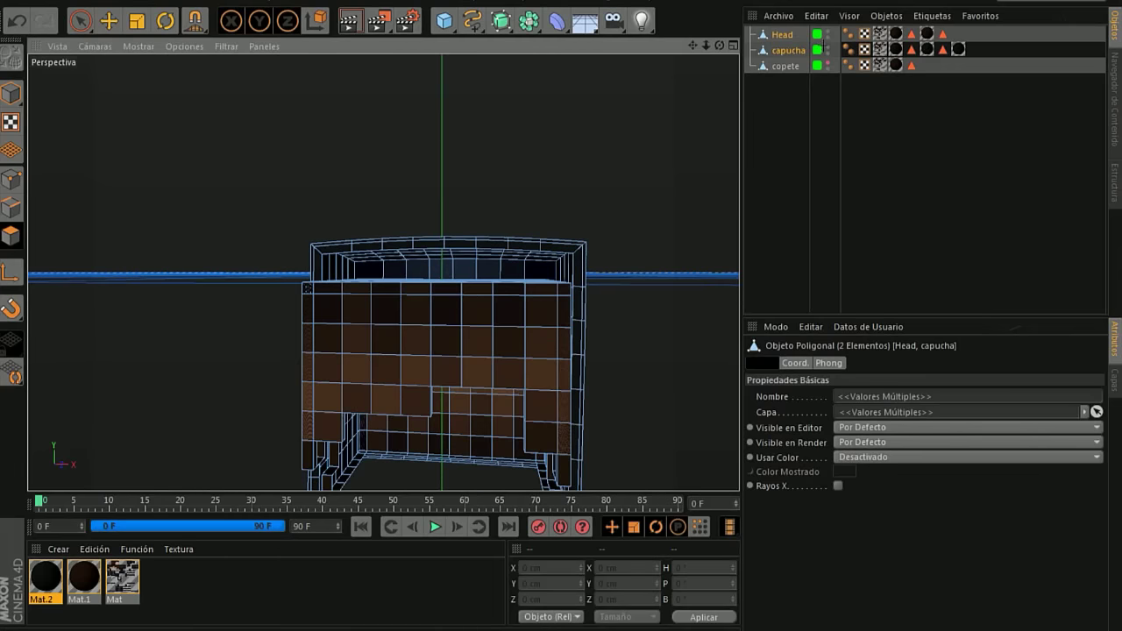
Hide the hood and raise the head's top corners and middle to level its arch.
{"action": "left_click", "coordinate": [826, 46]}
{"action": "left_click", "coordinate": [780, 35]}
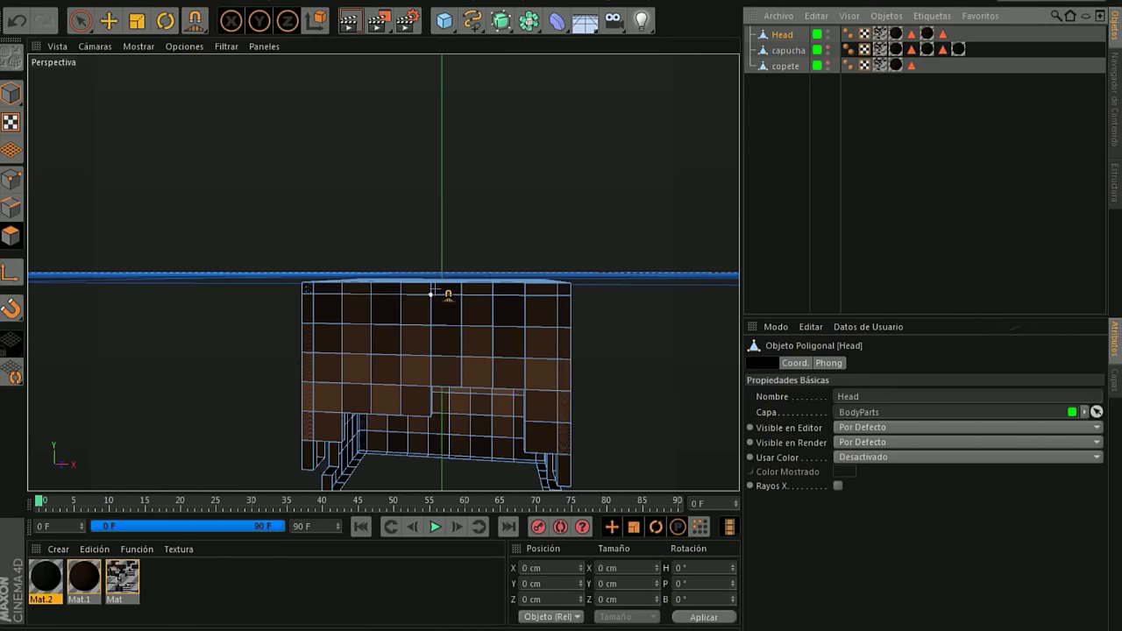
{"action": "left_click_drag", "start_coordinate": [314, 289], "coordinate": [314, 270]}
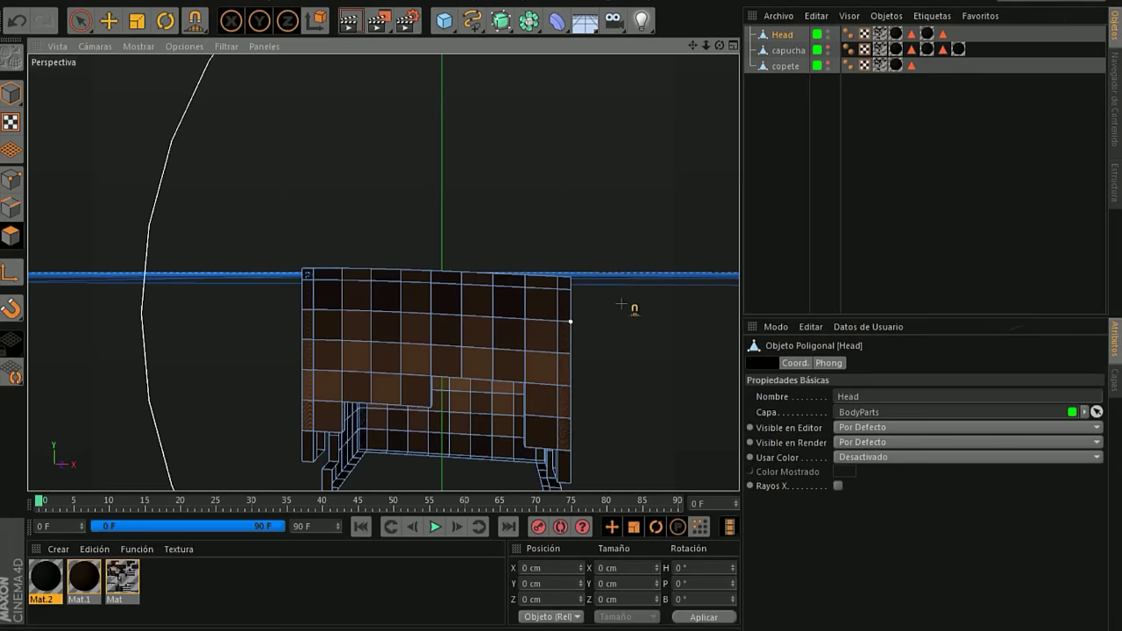
{"action": "left_click_drag", "start_coordinate": [575, 281], "coordinate": [587, 268]}
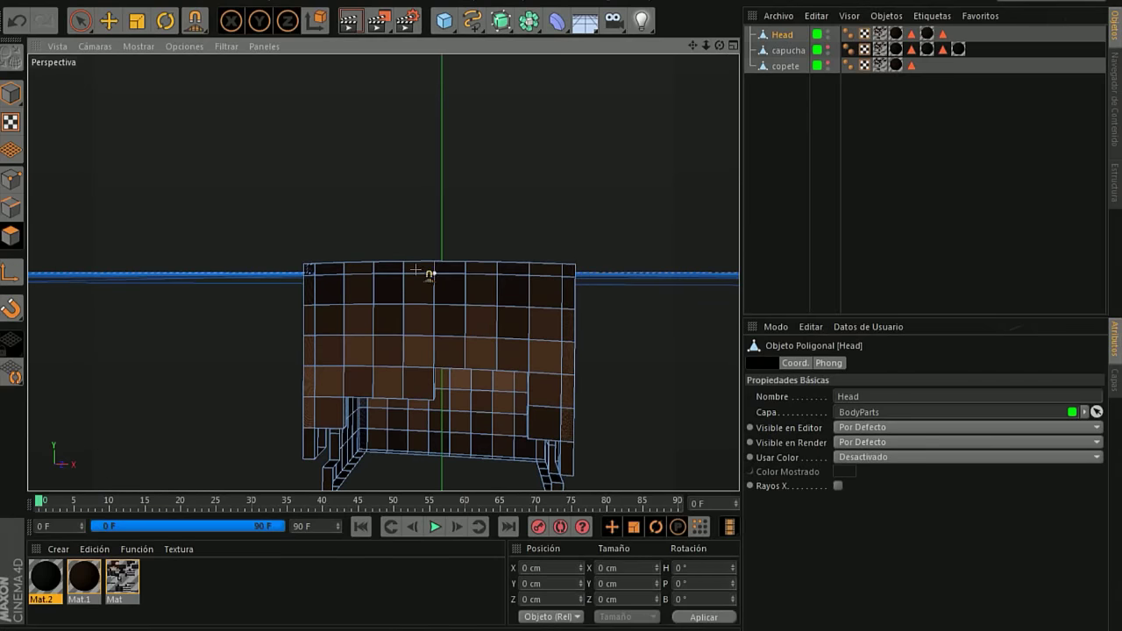
{"action": "left_click_drag", "start_coordinate": [429, 275], "coordinate": [434, 259]}
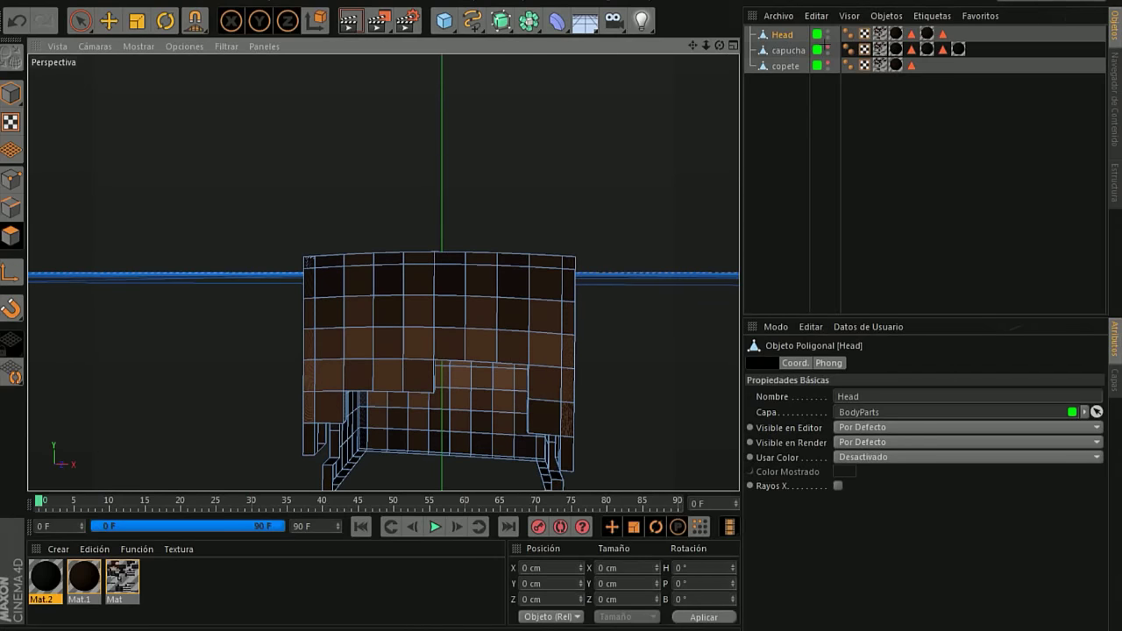
Make the hood and copete hair visible again and select the copete mesh.
{"action": "left_click", "coordinate": [826, 49]}
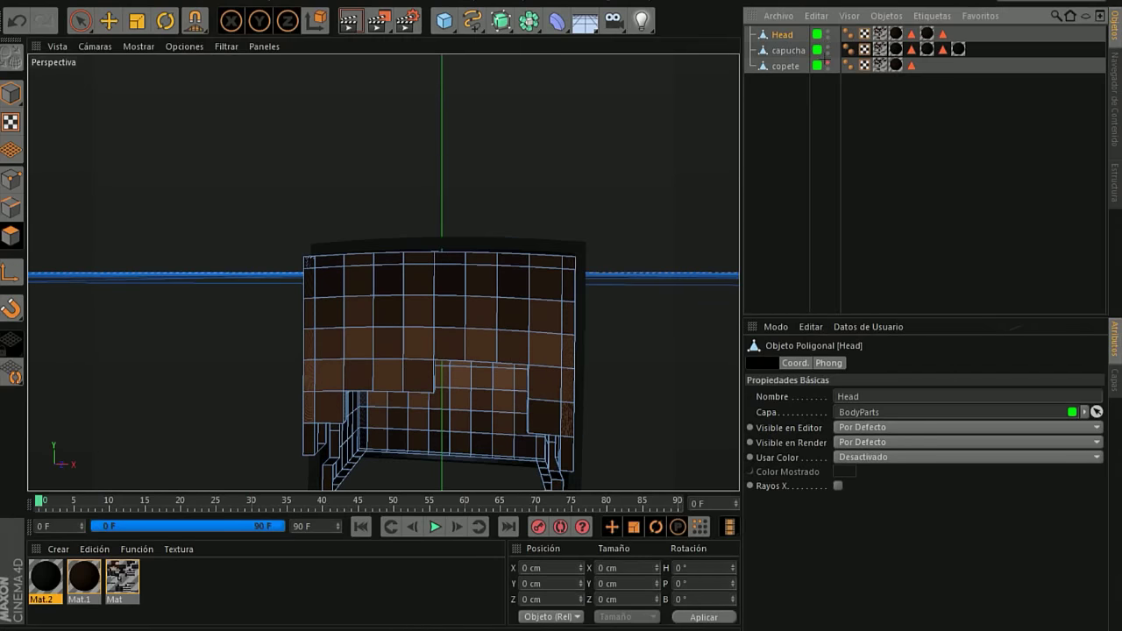
{"action": "left_click", "coordinate": [826, 64]}
{"action": "left_click", "coordinate": [605, 268]}
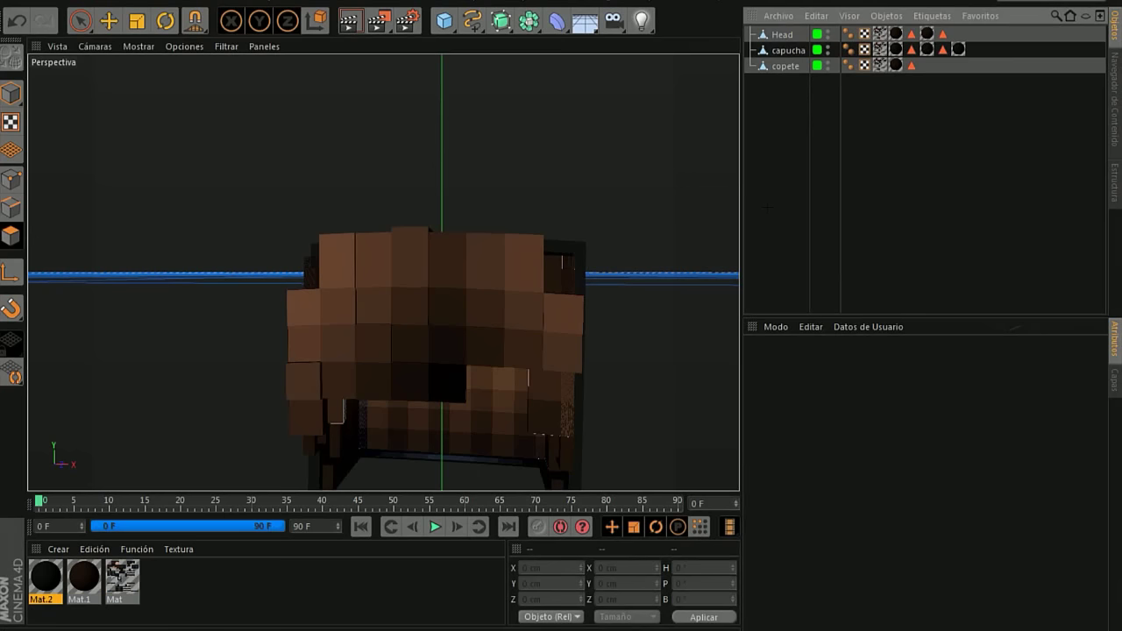
{"action": "left_click", "coordinate": [774, 66]}
{"action": "mouse_move", "coordinate": [718, 46]}
{"action": "left_mouse_down"}
{"action": "mouse_move", "coordinate": [383, 272]}
{"action": "mouse_move", "coordinate": [415, 233]}
{"action": "left_mouse_up"}
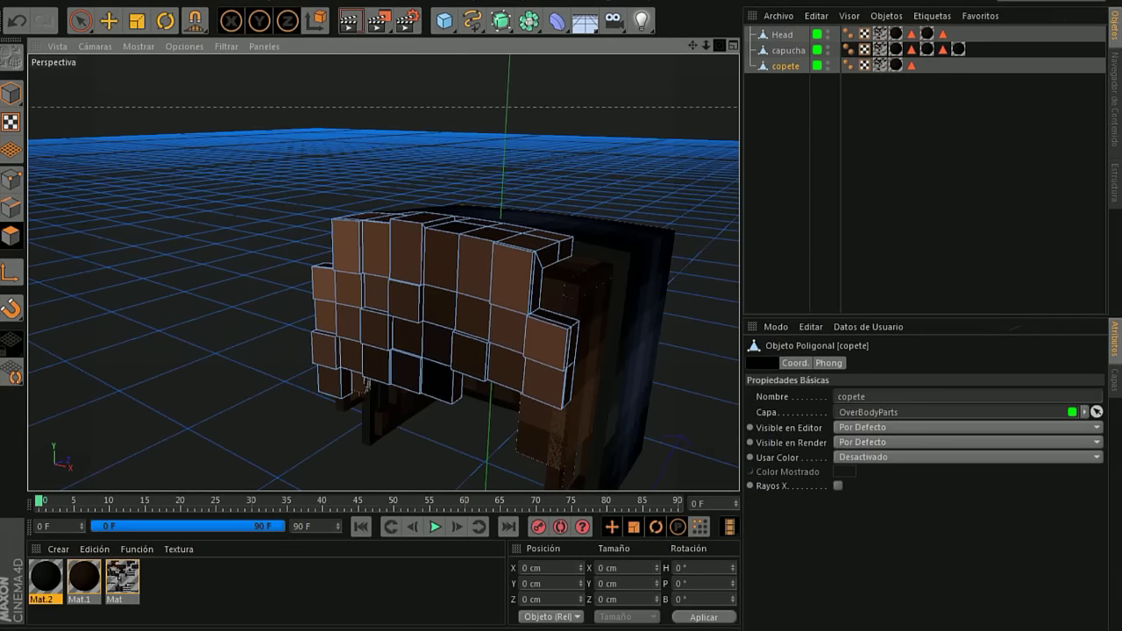
{"action": "left_click_drag", "start_coordinate": [719, 45], "coordinate": [383, 268]}
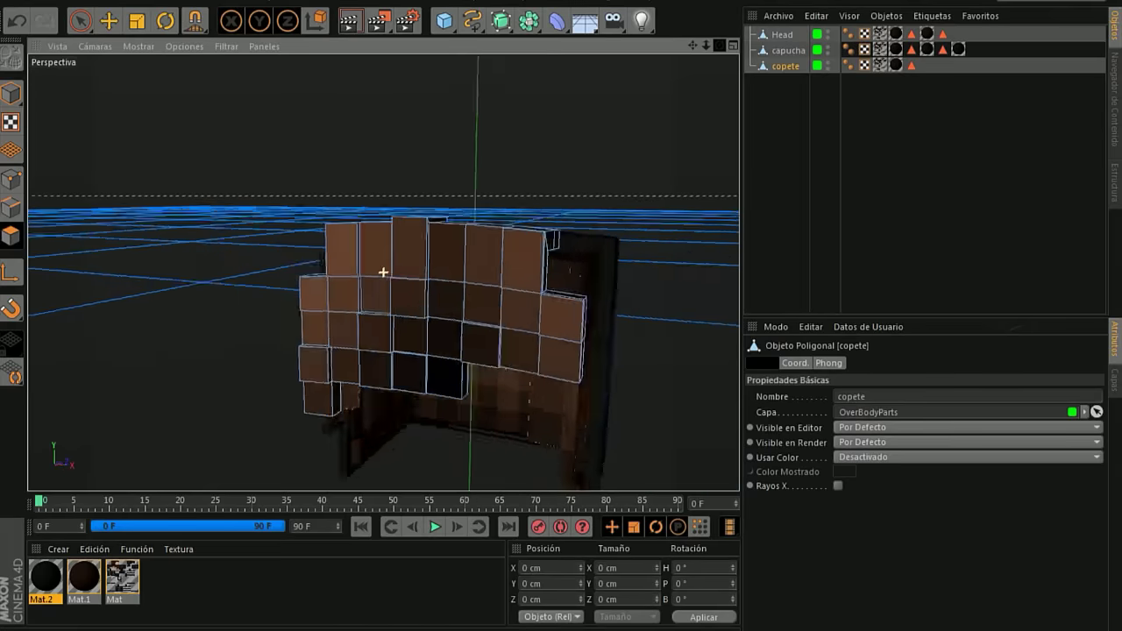
{"action": "key", "text": "e"}
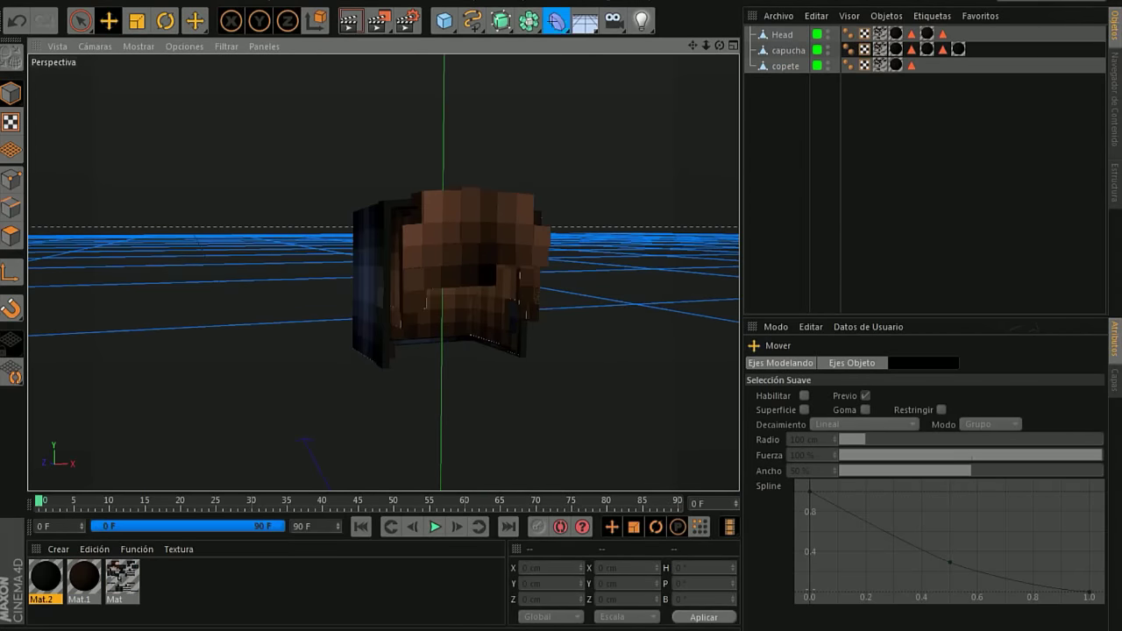
{"action": "left_click", "coordinate": [556, 21]}
Add a Hinchar bulge deformer sized 50 × 50 × 50 cm and move it up to the head.
{"action": "left_click", "coordinate": [738, 50]}
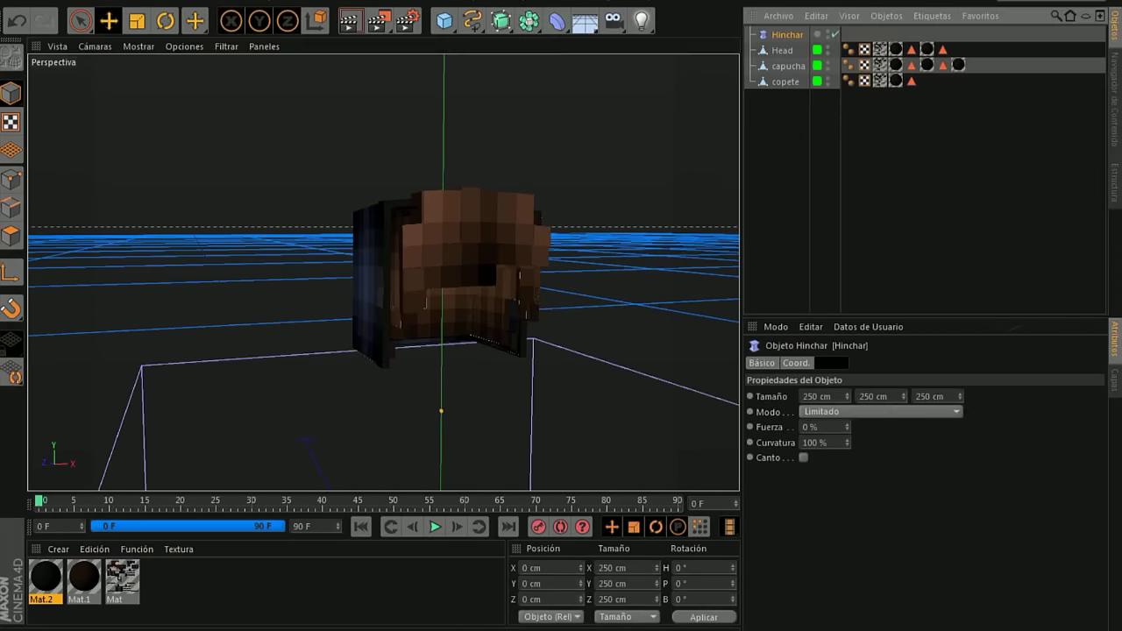
{"action": "left_click", "coordinate": [815, 396]}
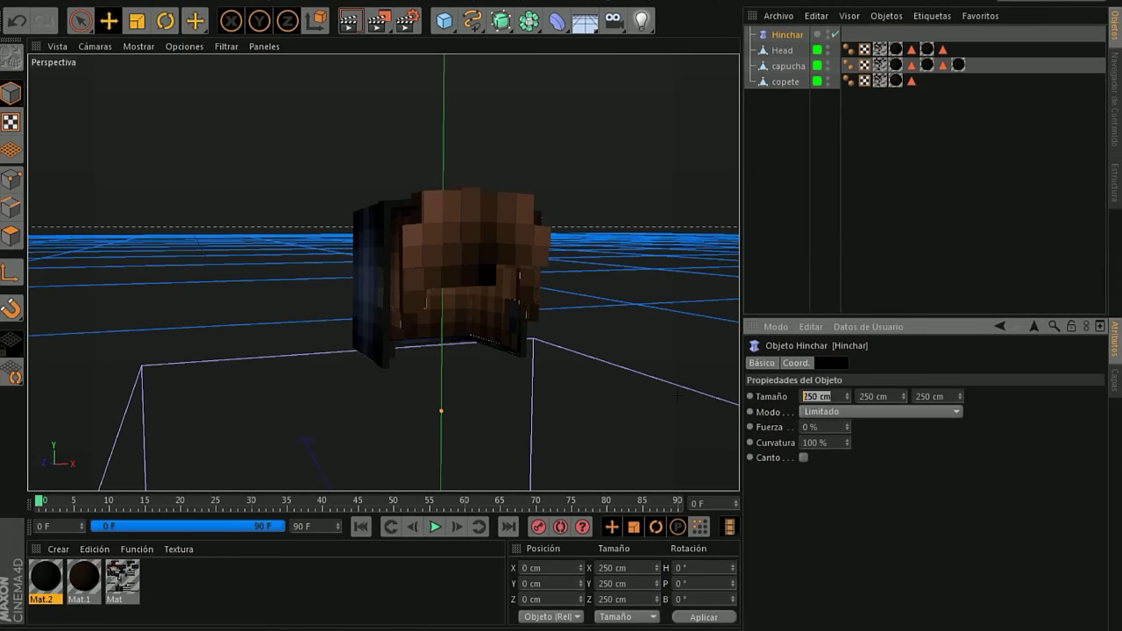
{"action": "type", "text": "50"}
{"action": "key", "text": "Tab"}
{"action": "key", "text": "BackSpace"}
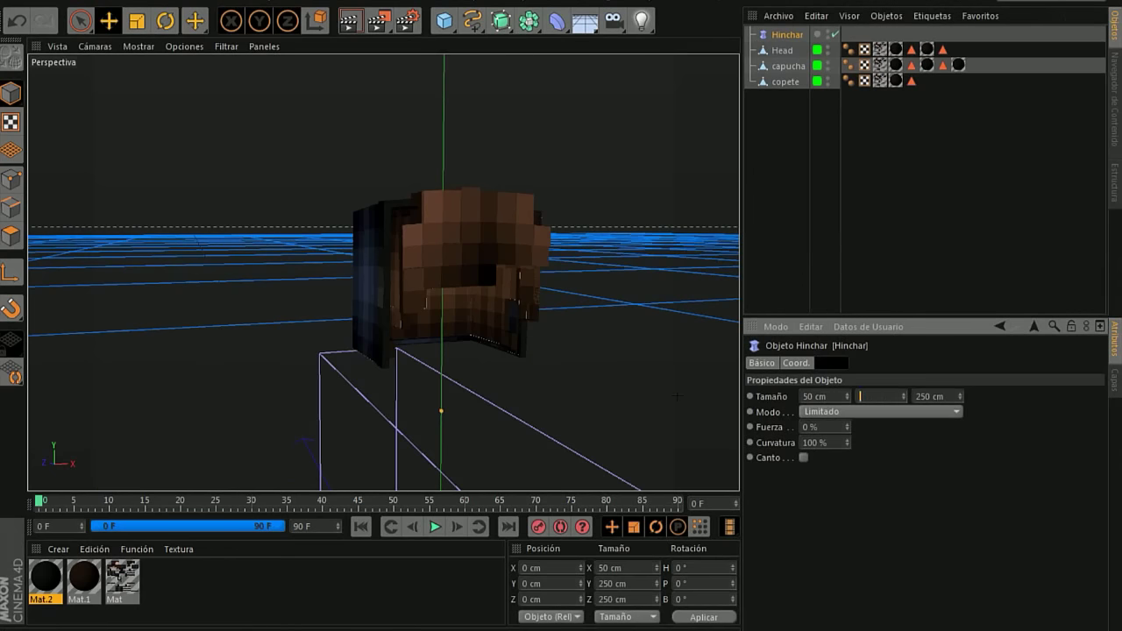
{"action": "type", "text": "60"}
{"action": "key", "text": "Tab"}
{"action": "type", "text": "50"}
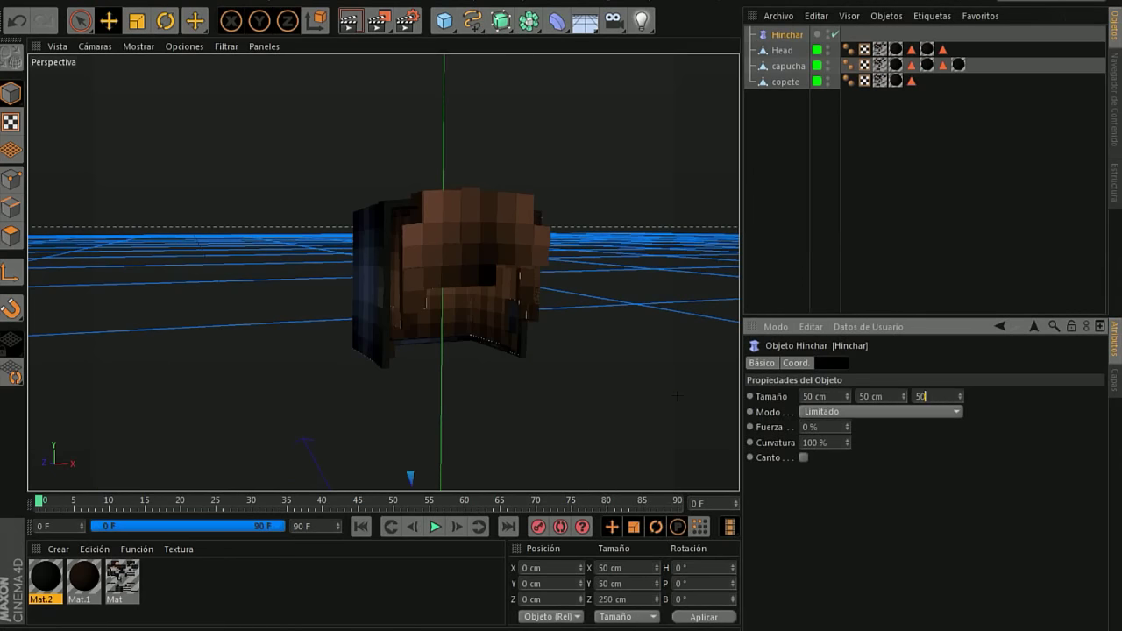
{"action": "key", "text": "Return"}
{"action": "scroll", "coordinate": [673, 395], "scroll_direction": "down", "scroll_amount": 2}
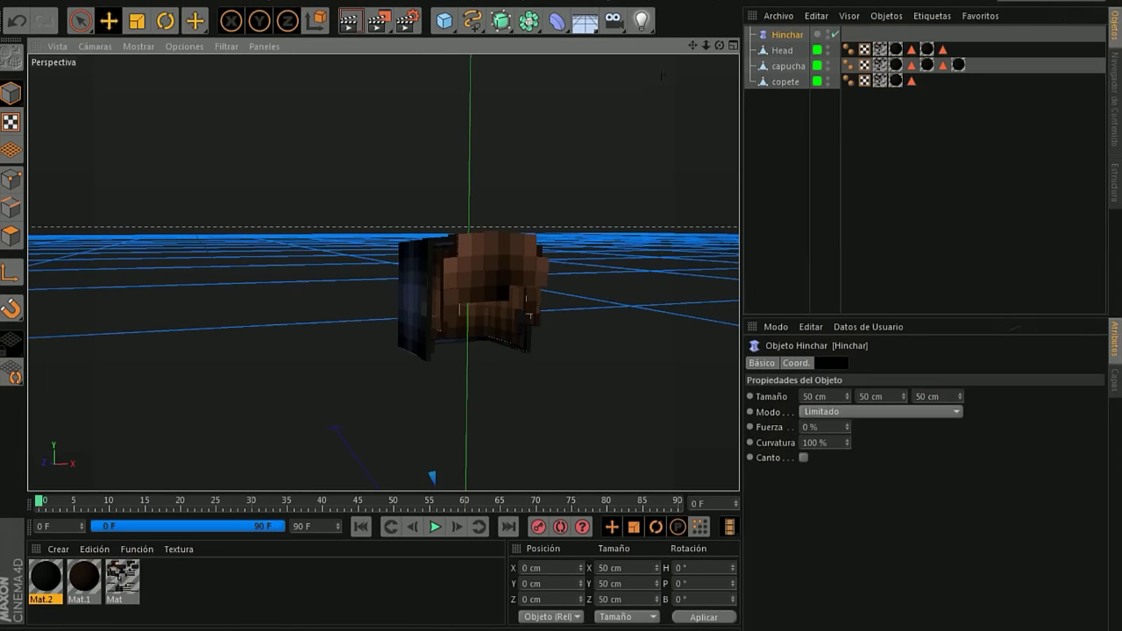
{"action": "left_click_drag", "start_coordinate": [691, 44], "coordinate": [691, 79]}
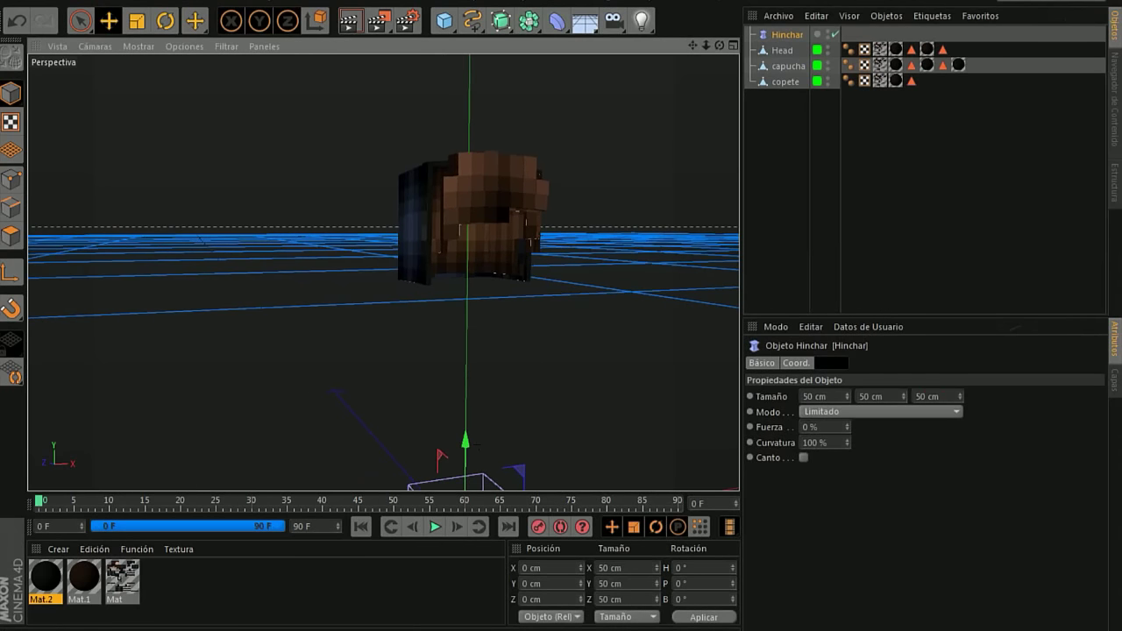
{"action": "mouse_move", "coordinate": [465, 430]}
{"action": "left_mouse_down"}
{"action": "mouse_move", "coordinate": [480, 344]}
{"action": "mouse_move", "coordinate": [482, 132]}
{"action": "left_mouse_up"}
Parent Hinchar under Head, place copete above capucha, and set bulge strength to 5%.
{"action": "left_click", "coordinate": [776, 34]}
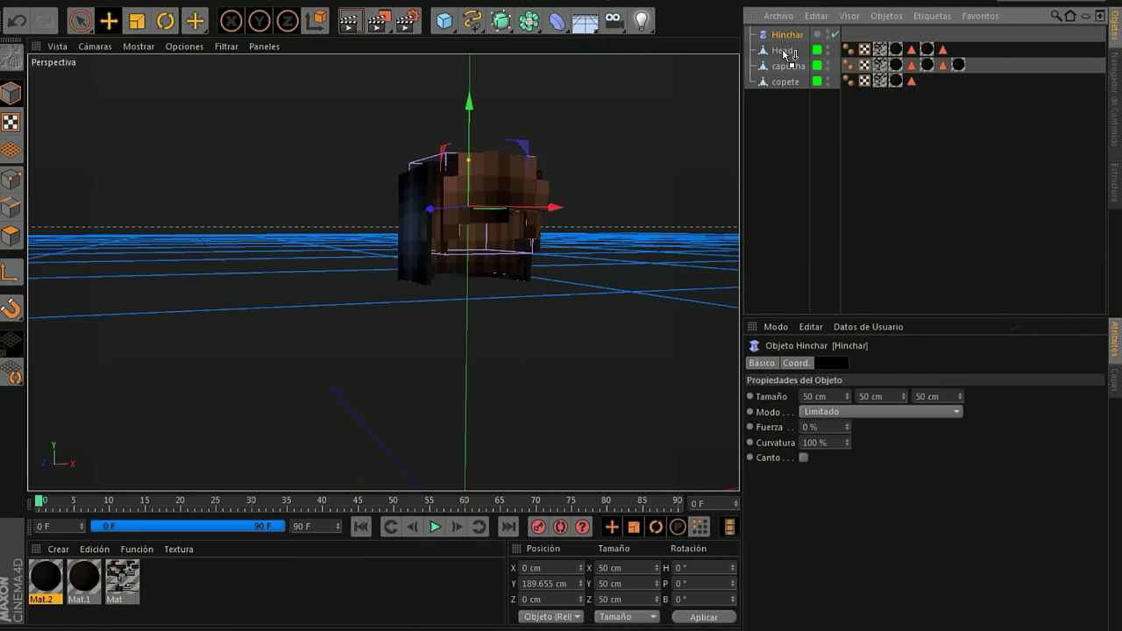
{"action": "left_click_drag", "start_coordinate": [781, 49], "coordinate": [782, 50]}
{"action": "left_click", "coordinate": [793, 50]}
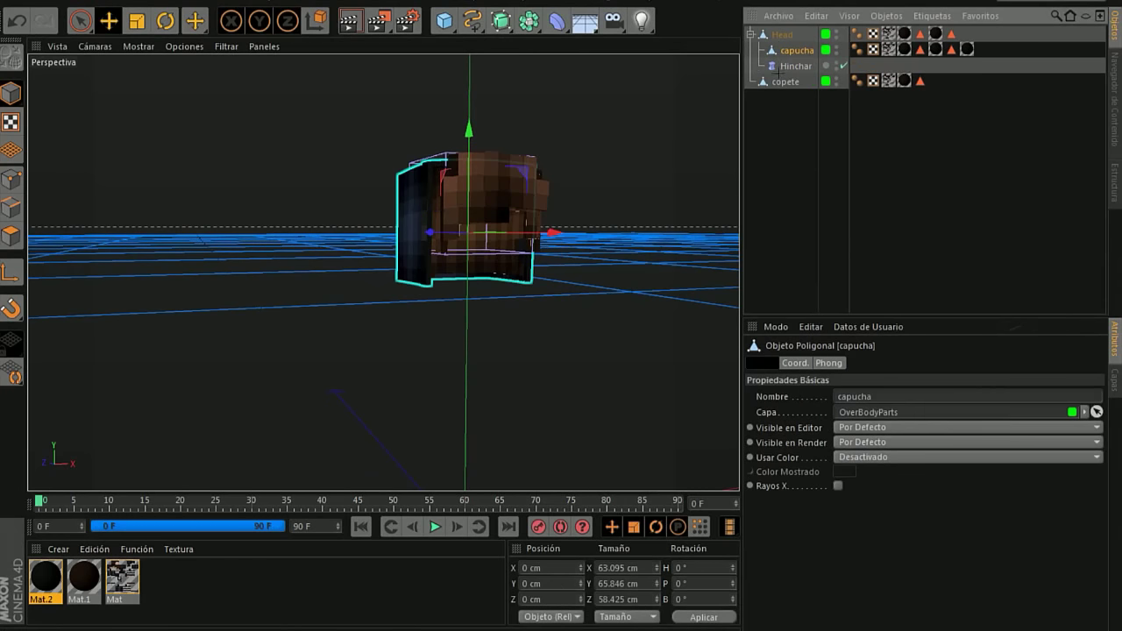
{"action": "left_click_drag", "start_coordinate": [780, 82], "coordinate": [776, 42]}
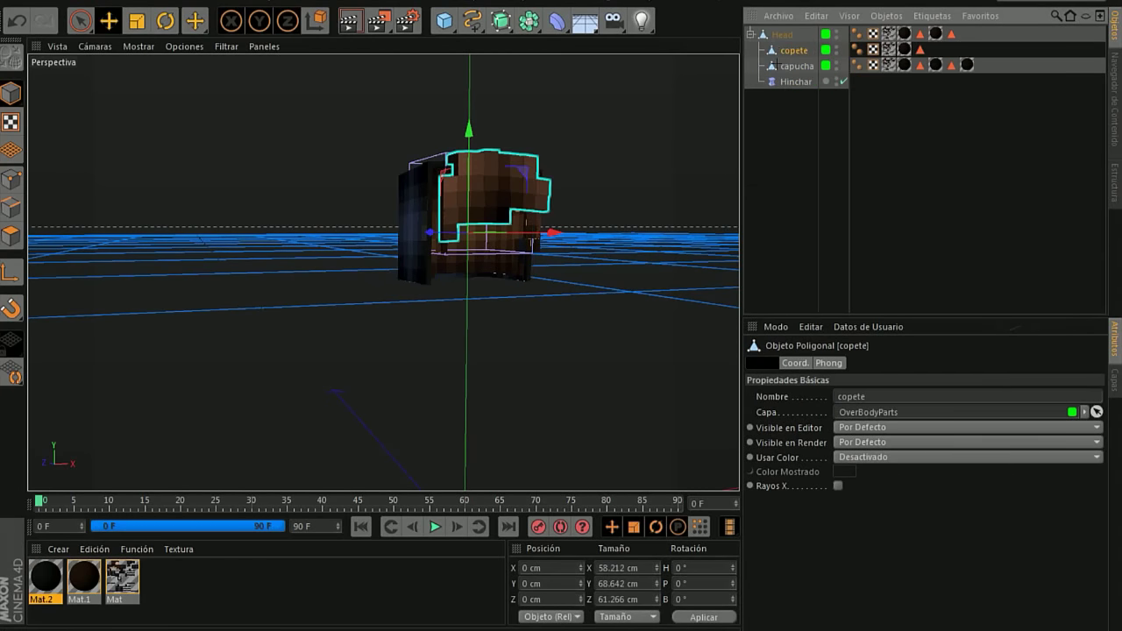
{"action": "left_click", "coordinate": [795, 80]}
{"action": "left_click", "coordinate": [815, 427]}
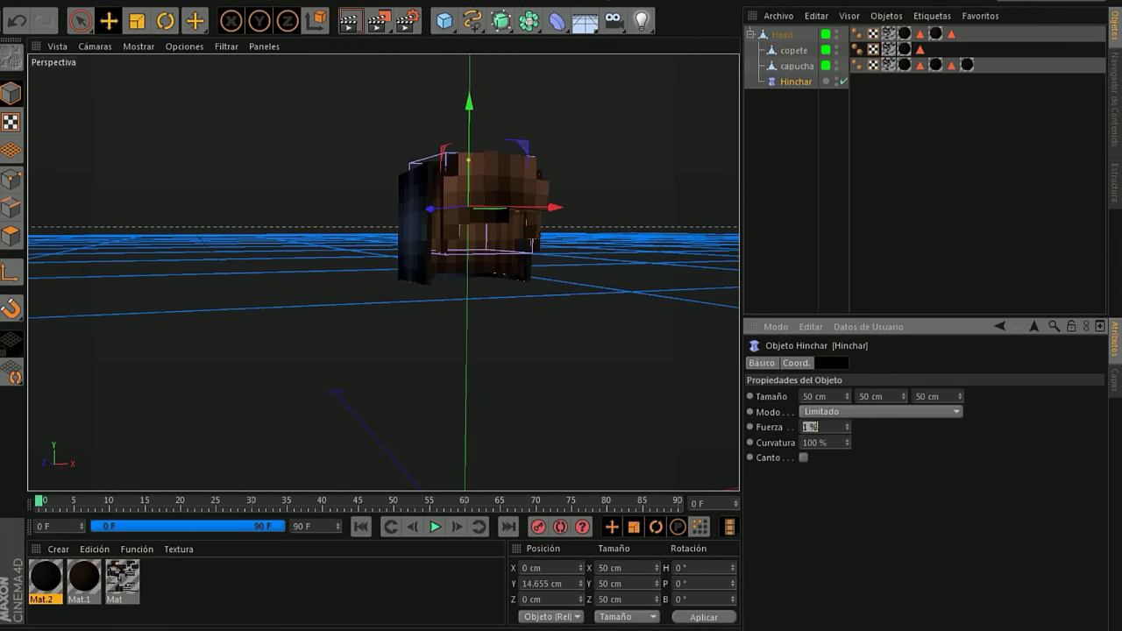
{"action": "type", "text": "4"}
{"action": "key", "text": "Return"}
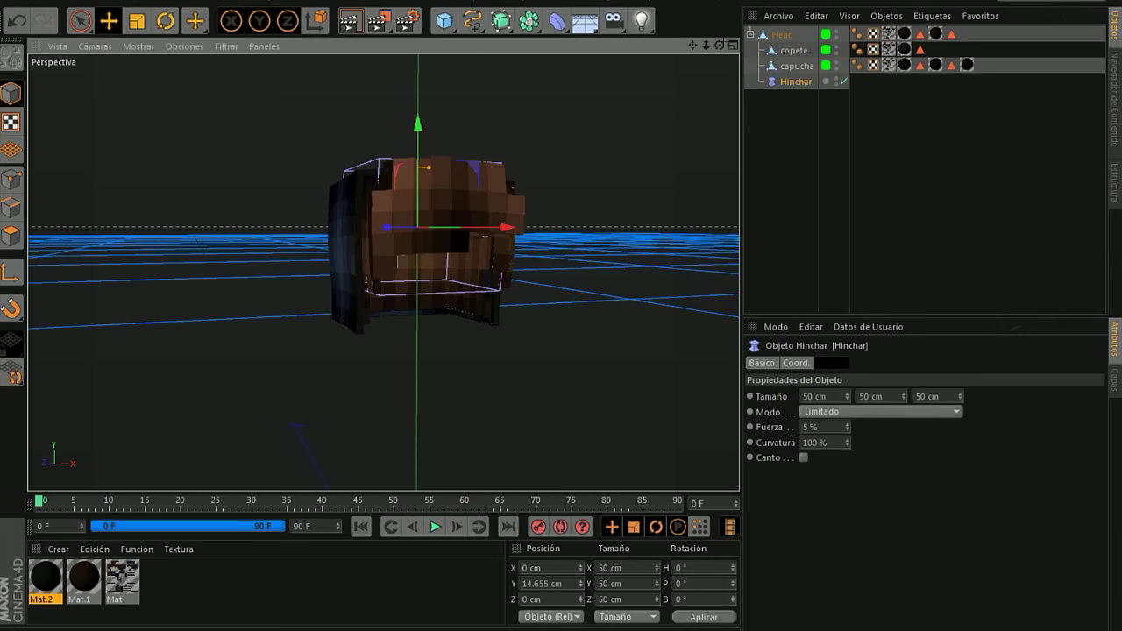
{"action": "mouse_move", "coordinate": [554, 194]}
{"action": "left_mouse_down", "text": "alt"}
{"action": "mouse_move", "coordinate": [299, 208]}
{"action": "mouse_move", "coordinate": [315, 235]}
{"action": "left_mouse_up", "text": "alt"}
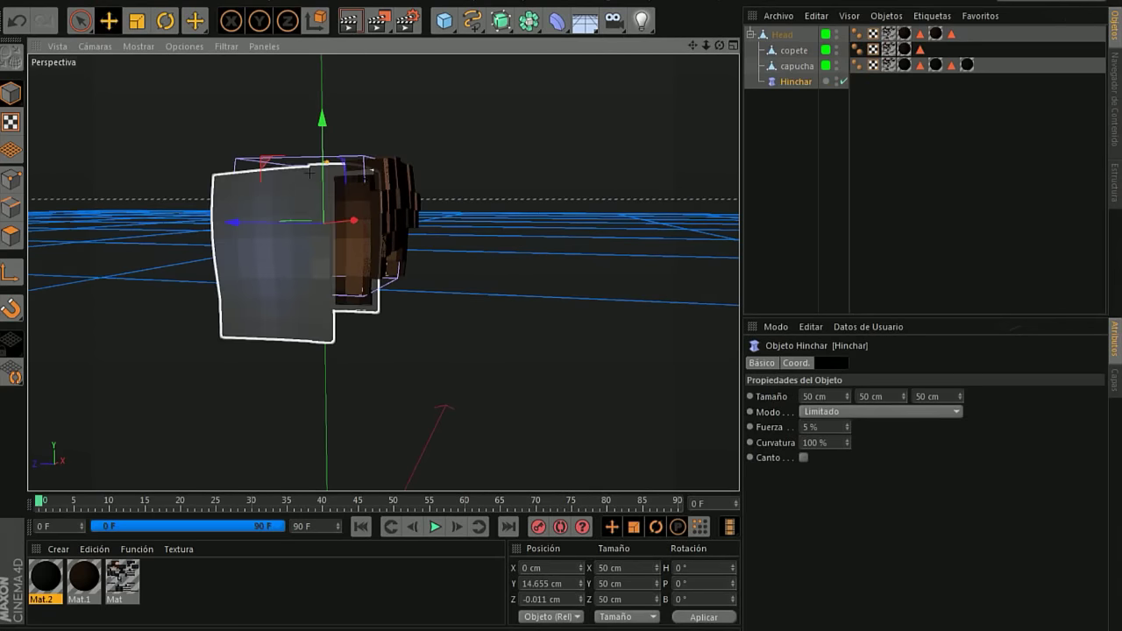
Scale the Head group up about 112% and shift it along the Z axis.
{"action": "key", "text": "t"}
{"action": "mouse_move", "coordinate": [140, 73]}
{"action": "left_mouse_down"}
{"action": "mouse_move", "coordinate": [211, 128]}
{"action": "mouse_move", "coordinate": [250, 140]}
{"action": "left_mouse_up"}
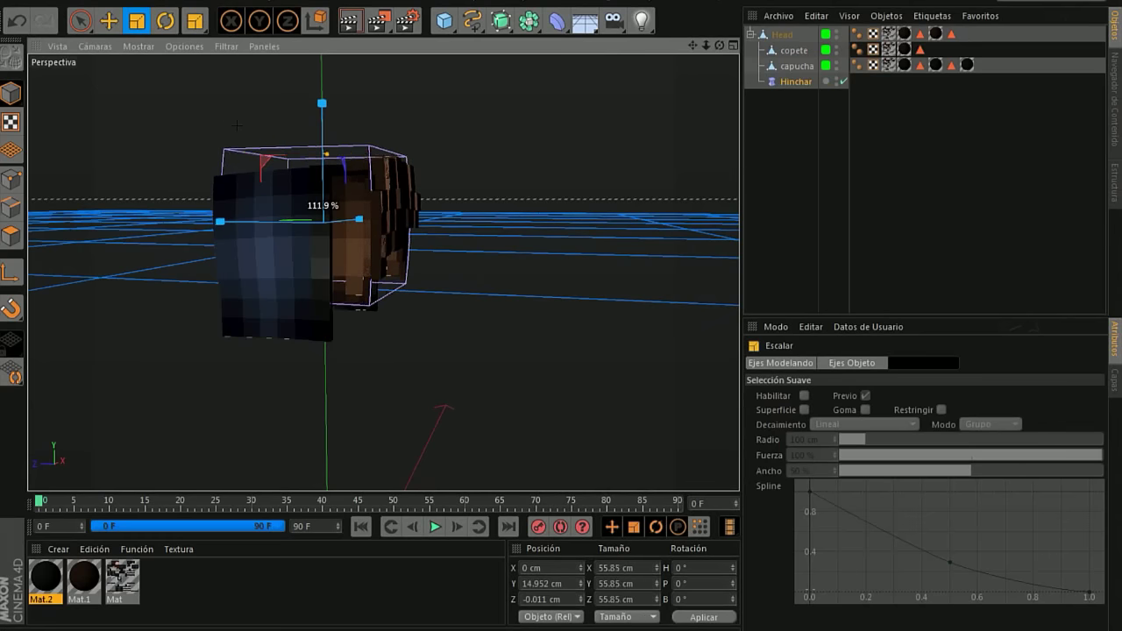
{"action": "left_click_drag", "start_coordinate": [383, 272], "coordinate": [386, 267], "text": "alt"}
{"action": "left_click", "coordinate": [109, 21]}
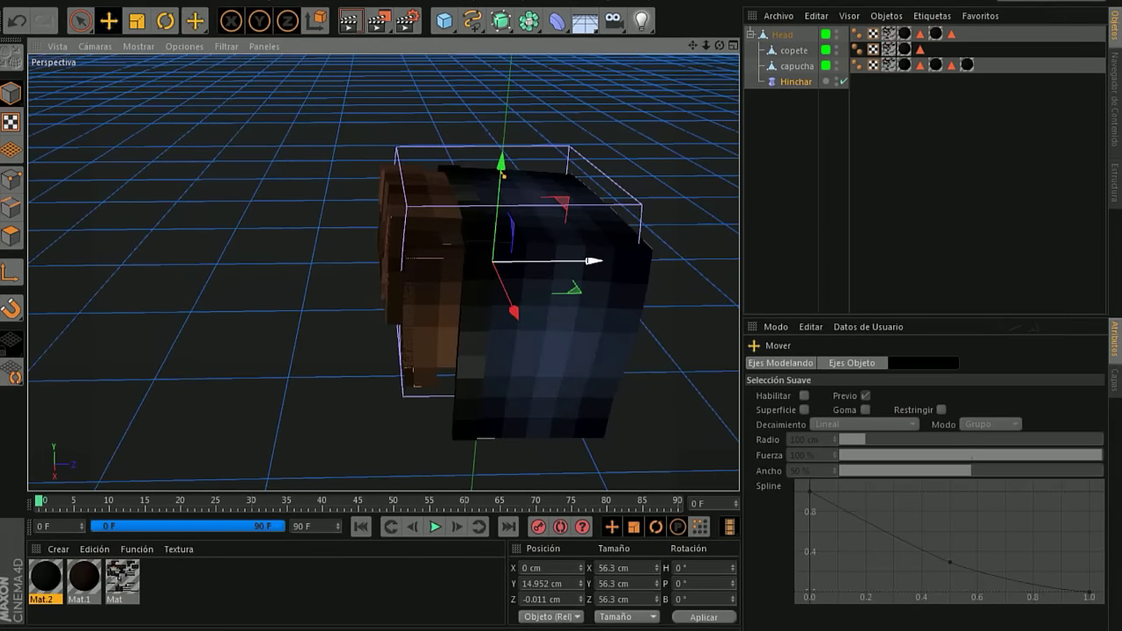
{"action": "left_click_drag", "start_coordinate": [595, 261], "coordinate": [629, 261]}
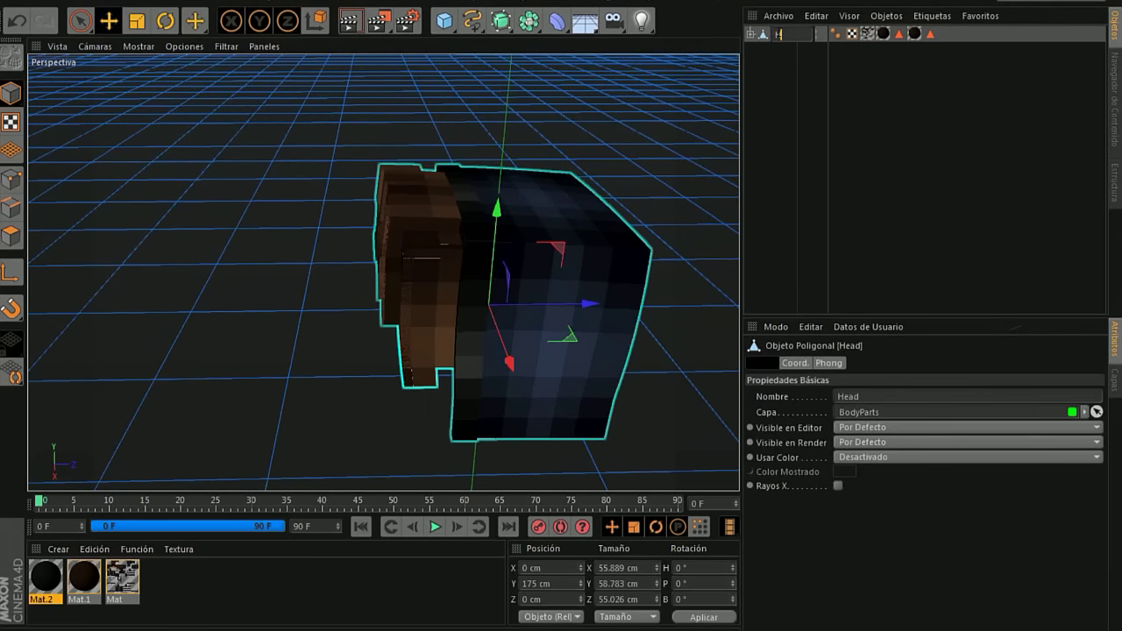
Rename the collapsed object to 'Hair' and hide it in the viewport.
{"action": "type", "text": "Hair"}
{"action": "key", "text": "Return"}
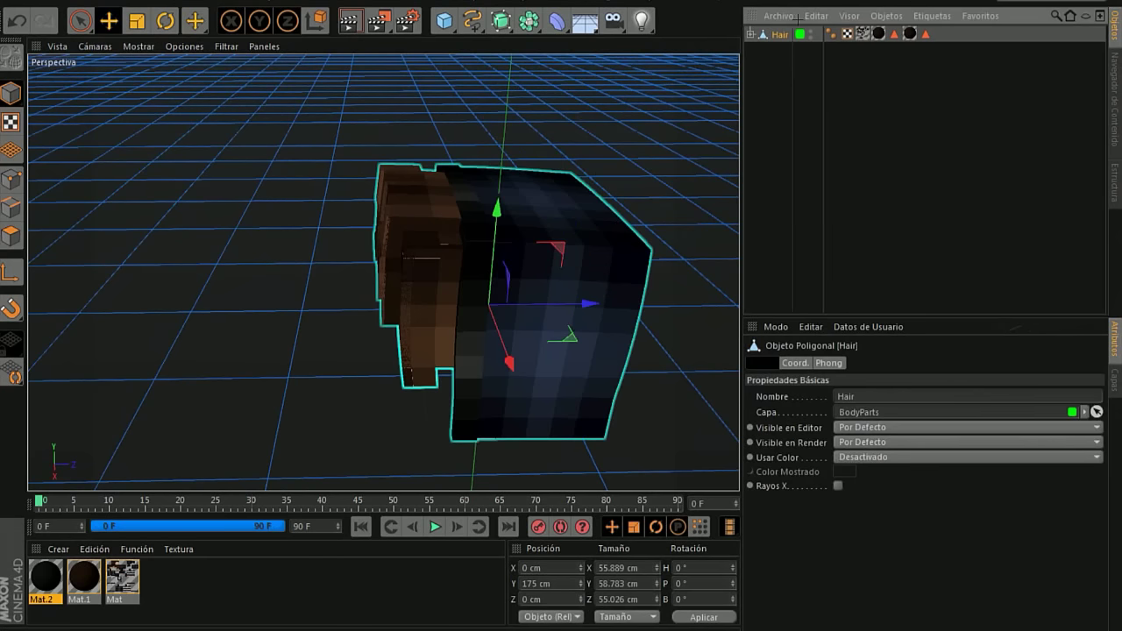
{"action": "double_click", "coordinate": [811, 31]}
Open rig creeper.lib4d and load the Creeperdoesmcpe V7 rig from its V7 folder.
{"action": "left_click", "coordinate": [13, 3]}
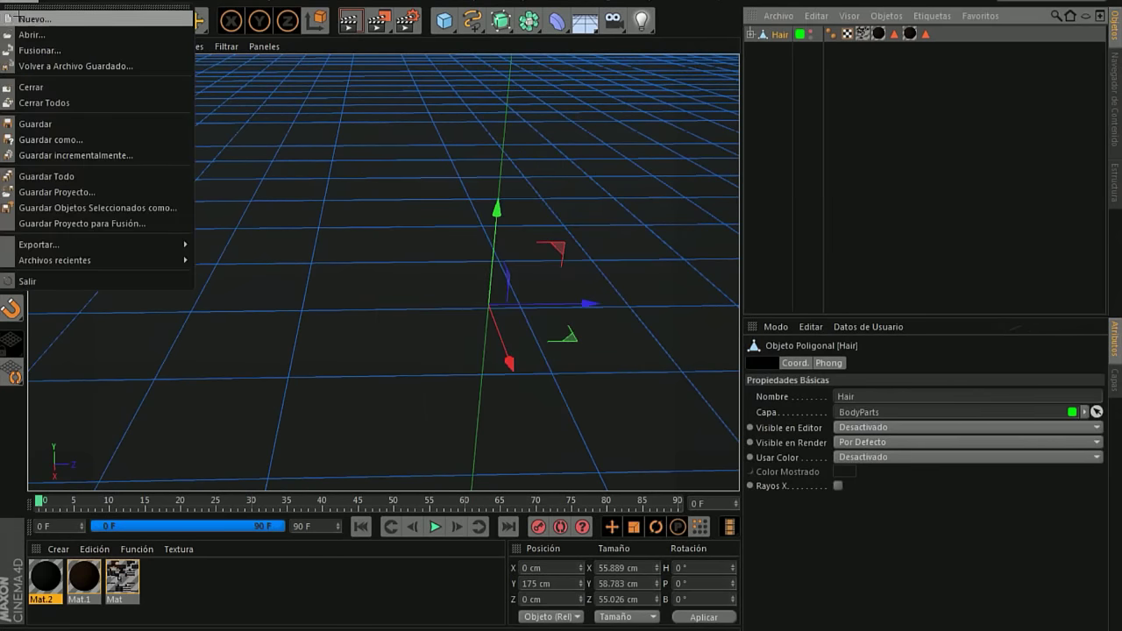
{"action": "left_click", "coordinate": [35, 33]}
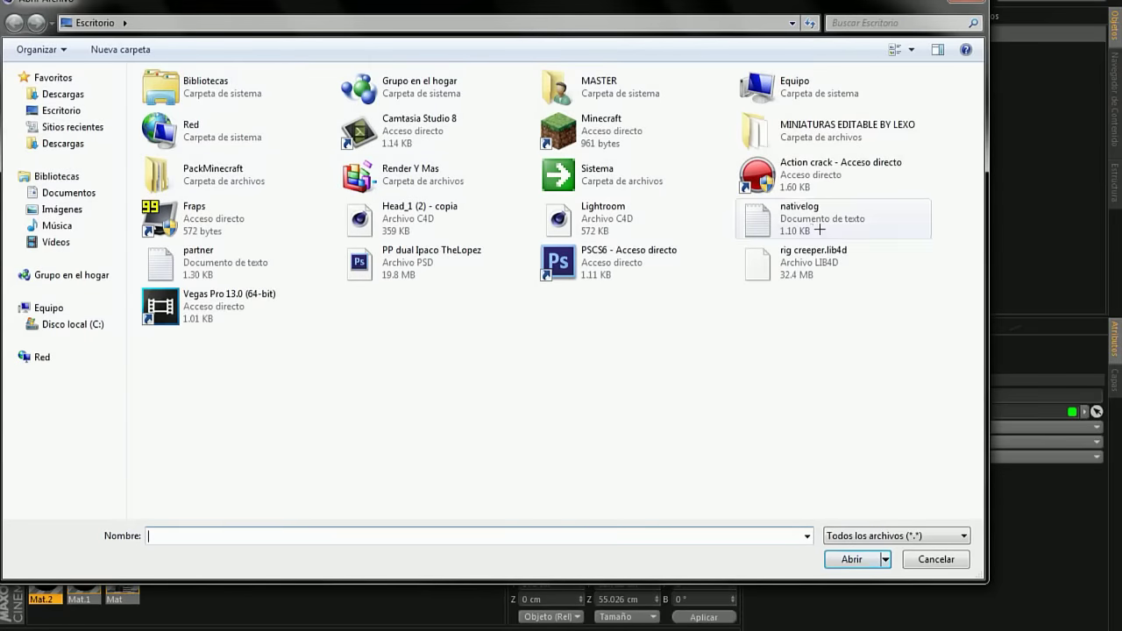
{"action": "double_click", "coordinate": [746, 261]}
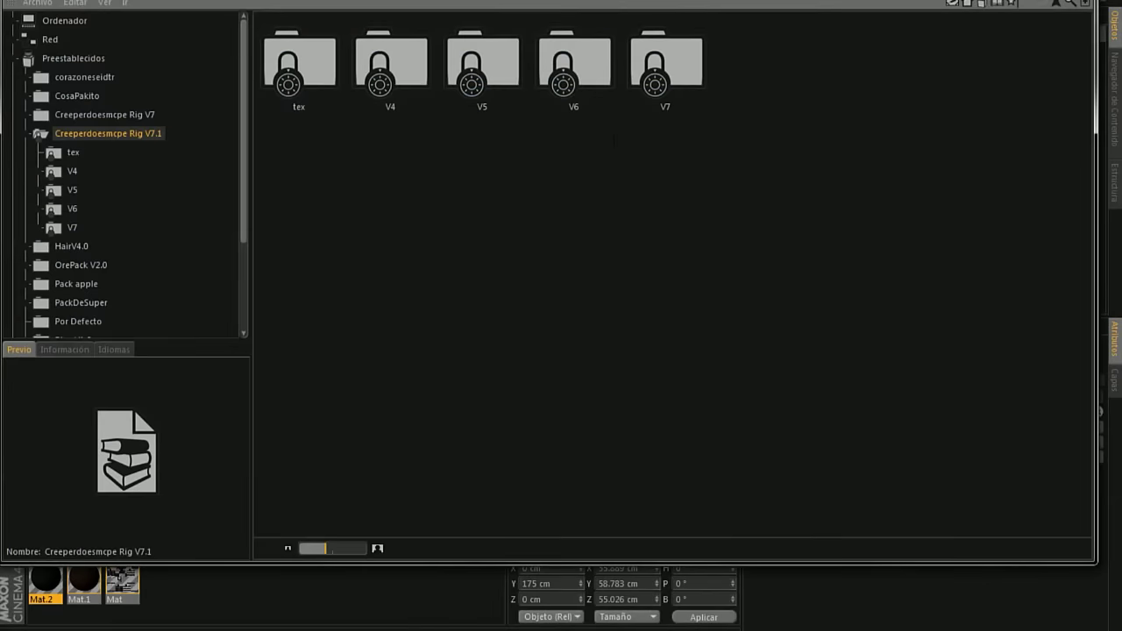
{"action": "double_click", "coordinate": [691, 72]}
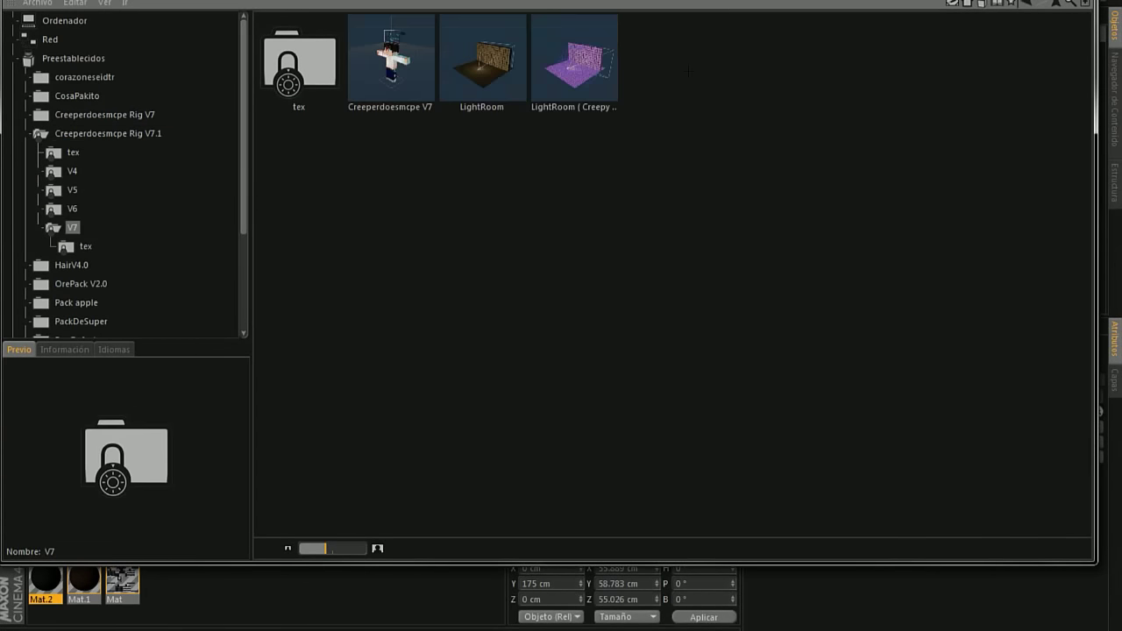
{"action": "left_click", "coordinate": [386, 62]}
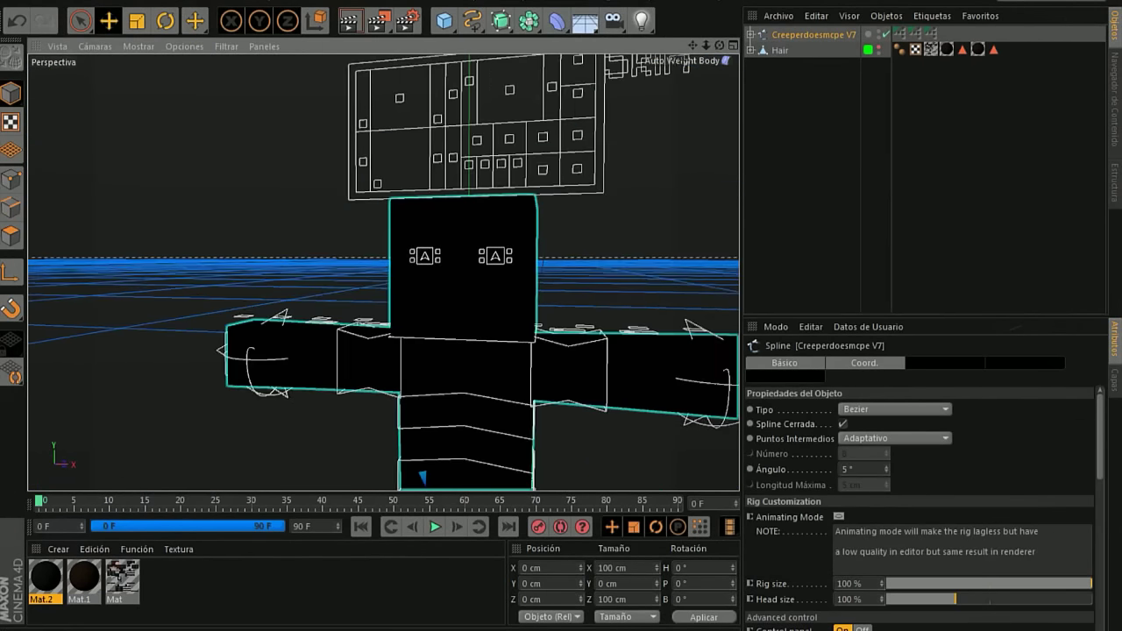
Load the Asdkkpaco skin image into the rig's Skin control and accept the copy prompt.
{"action": "left_click", "coordinate": [552, 162]}
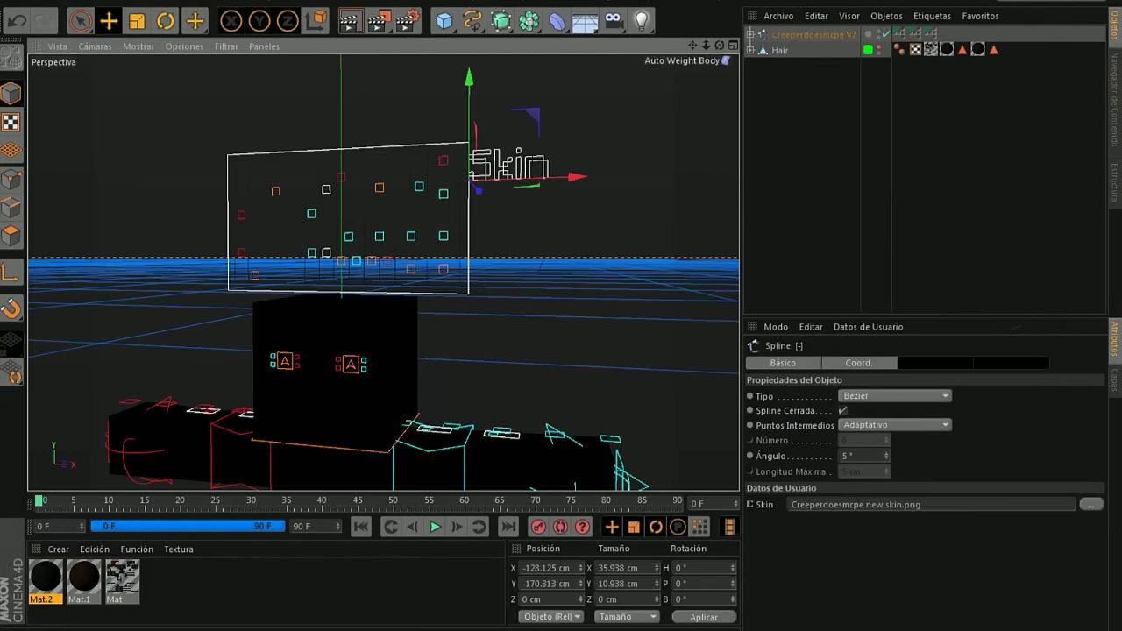
{"action": "left_click_drag", "start_coordinate": [469, 83], "coordinate": [469, 311]}
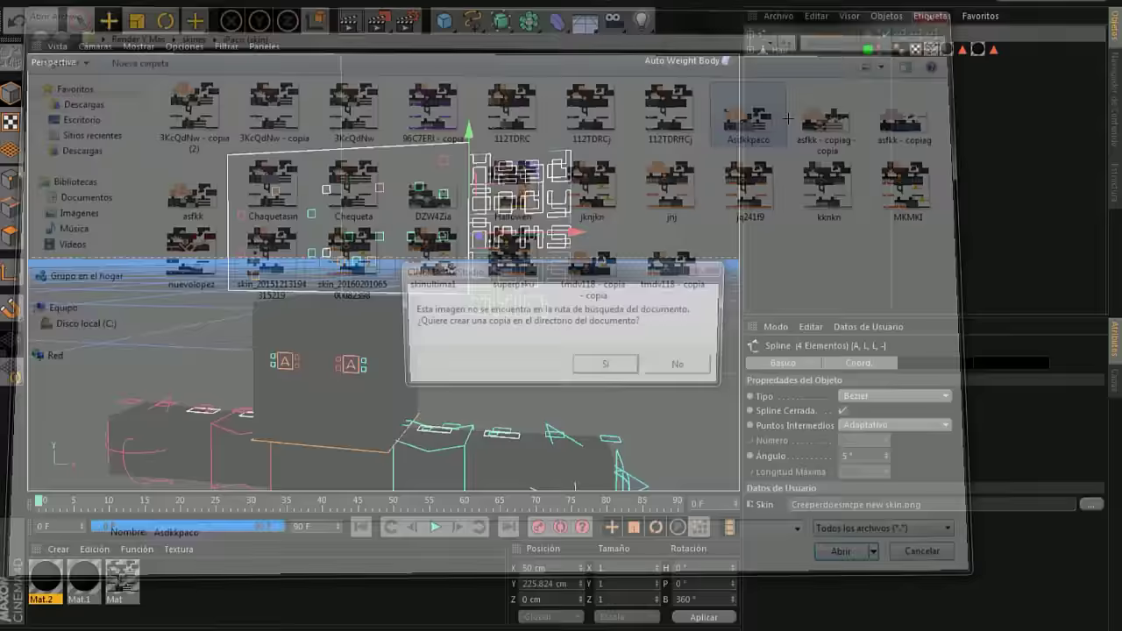
{"action": "left_click", "coordinate": [683, 365]}
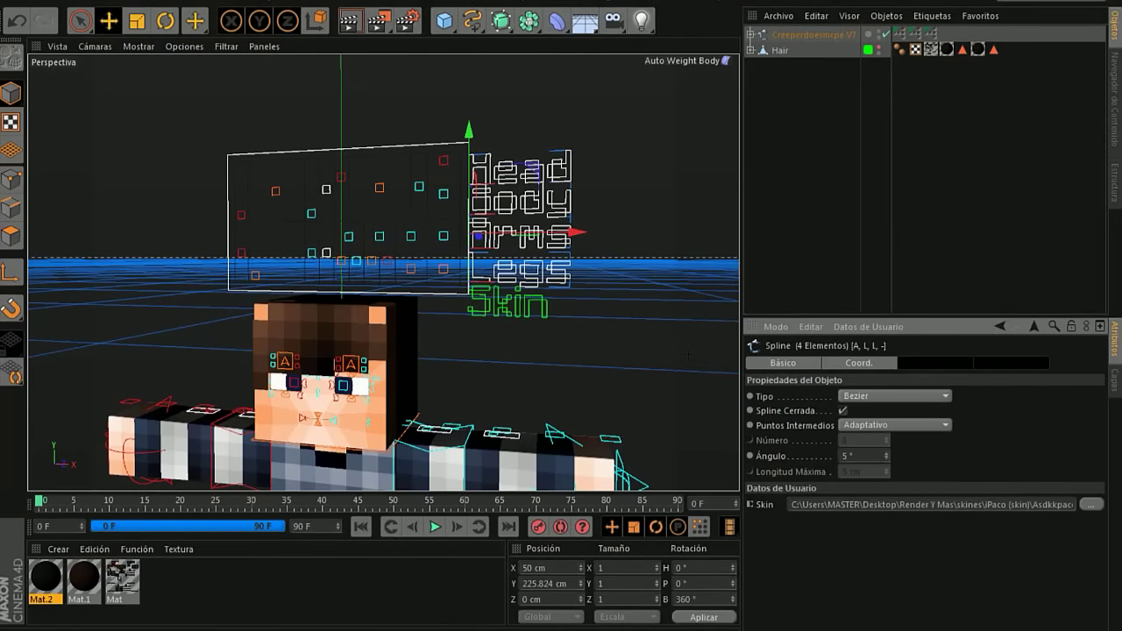
{"action": "left_click", "coordinate": [793, 33]}
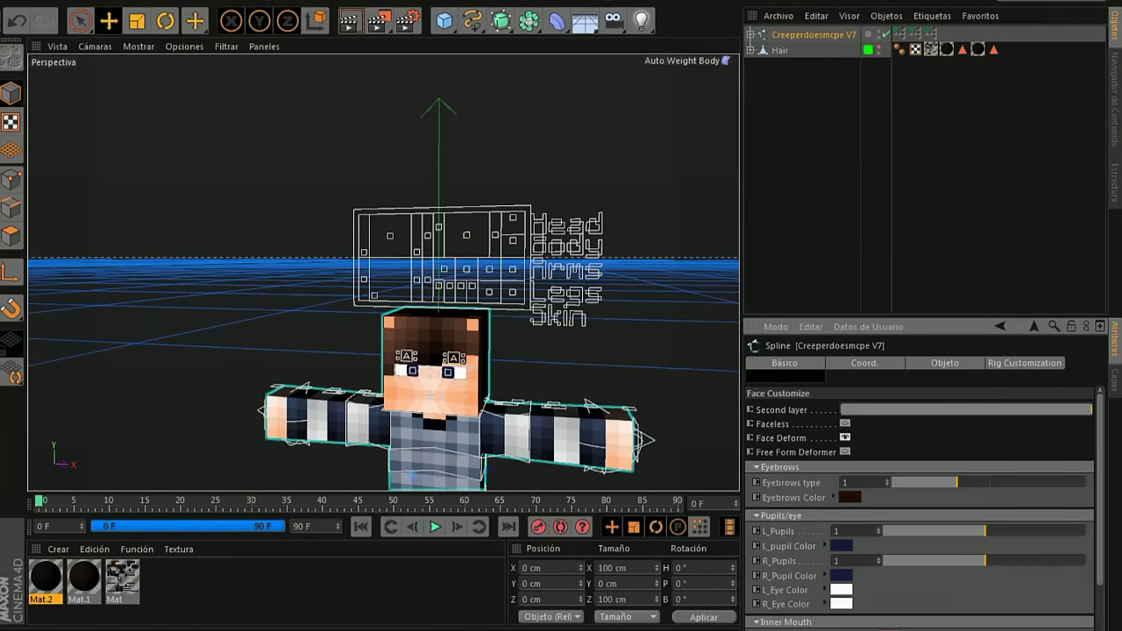
Set Second layer to 0 in Face Customize to remove the character's hair.
{"action": "left_click", "coordinate": [784, 362]}
{"action": "left_click", "coordinate": [787, 375]}
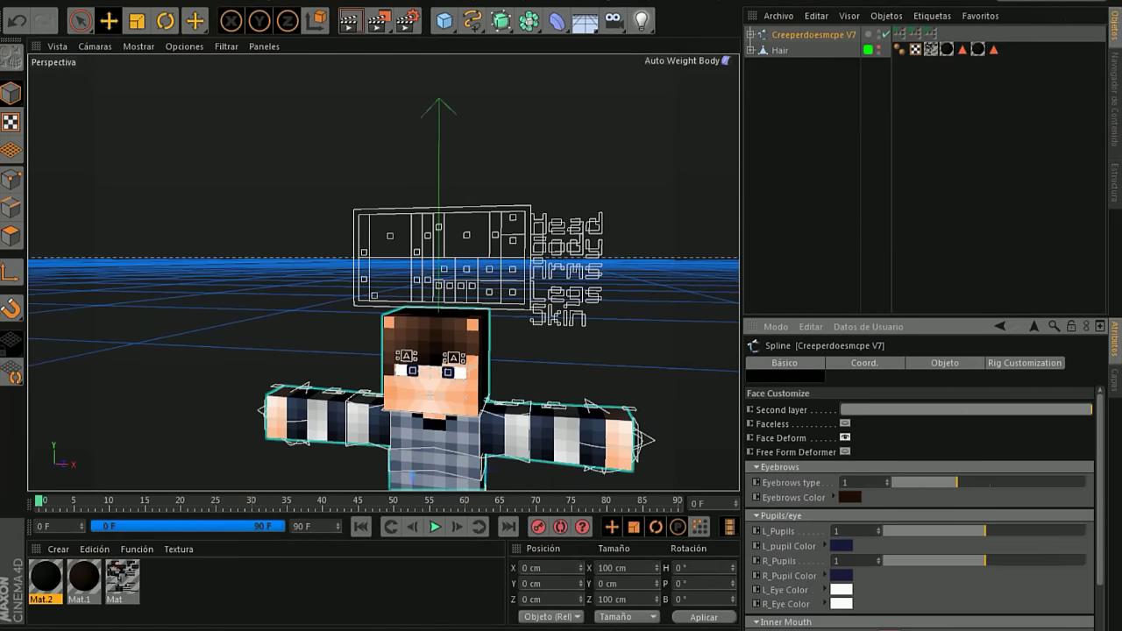
{"action": "left_click", "coordinate": [851, 407]}
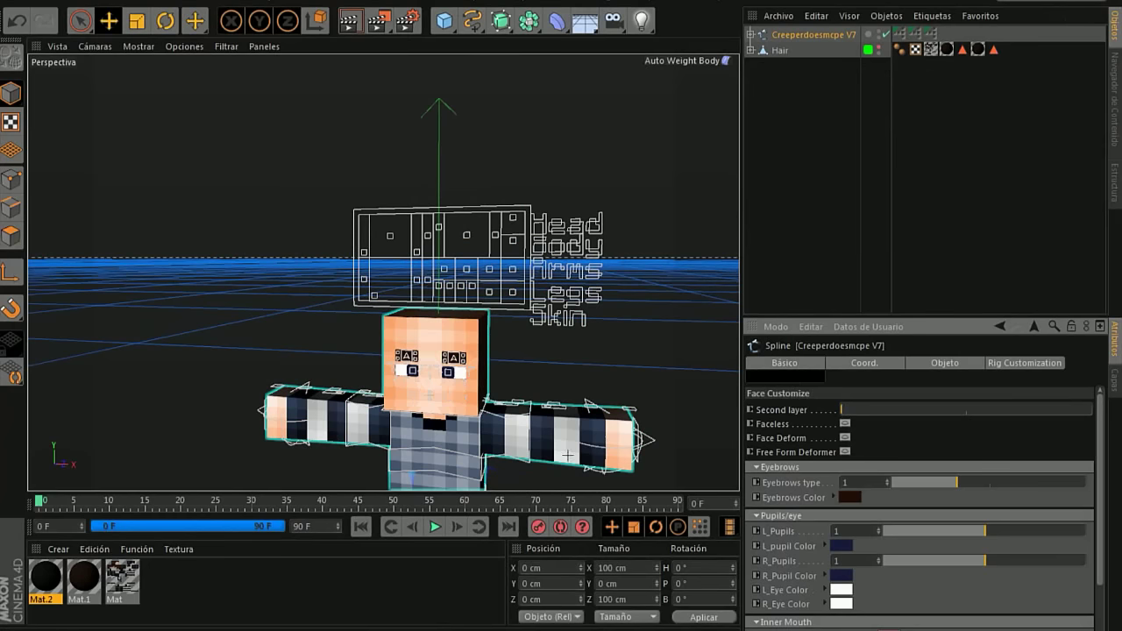
Select both pupil controls and lower the pupils slightly within the eyes.
{"action": "scroll", "coordinate": [552, 439], "scroll_direction": "up", "scroll_amount": 3}
{"action": "scroll", "coordinate": [530, 412], "scroll_direction": "up", "scroll_amount": 3}
{"action": "scroll", "coordinate": [511, 385], "scroll_direction": "up", "scroll_amount": 3}
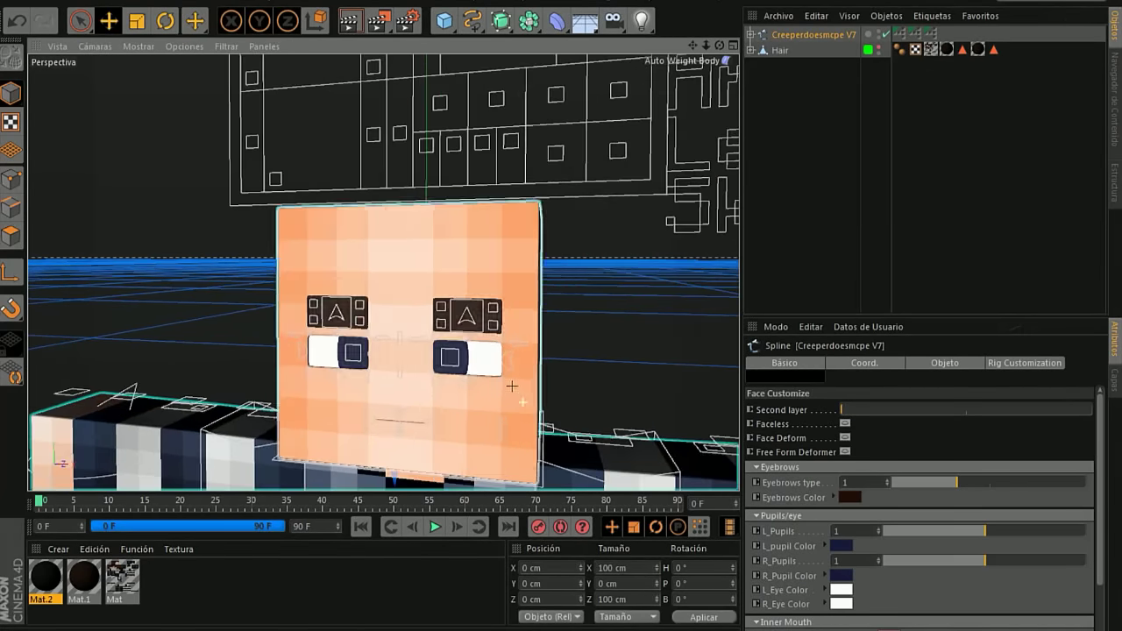
{"action": "left_click", "coordinate": [494, 389]}
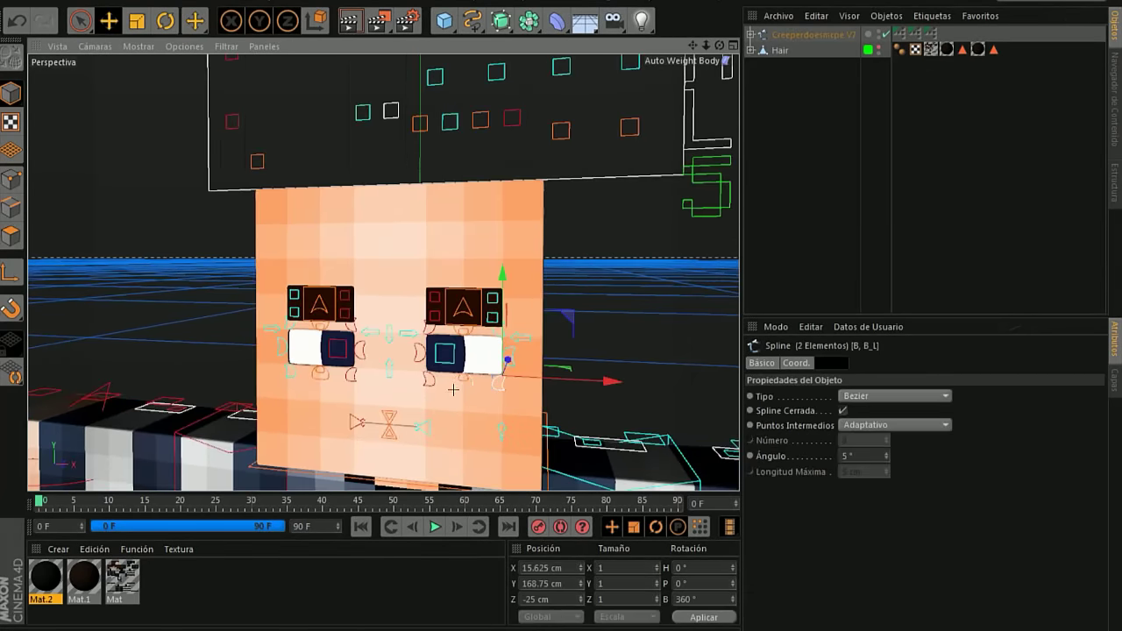
{"action": "left_click", "coordinate": [453, 390], "text": "shift"}
{"action": "left_click", "coordinate": [338, 348]}
{"action": "left_click", "coordinate": [445, 353], "text": "shift"}
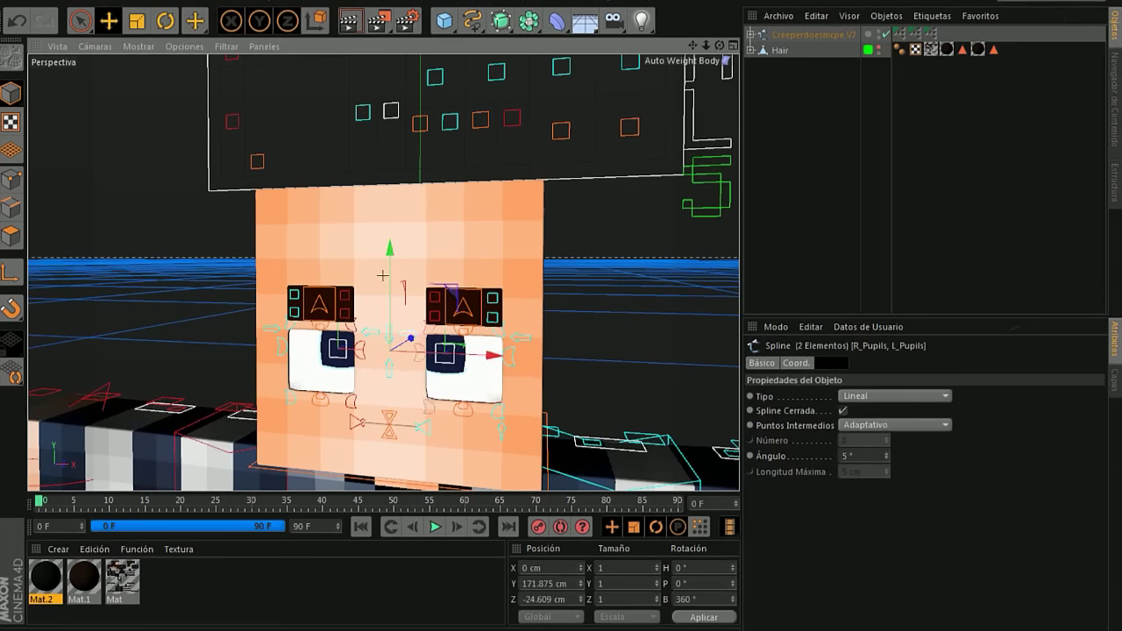
{"action": "left_click_drag", "start_coordinate": [386, 254], "coordinate": [386, 266]}
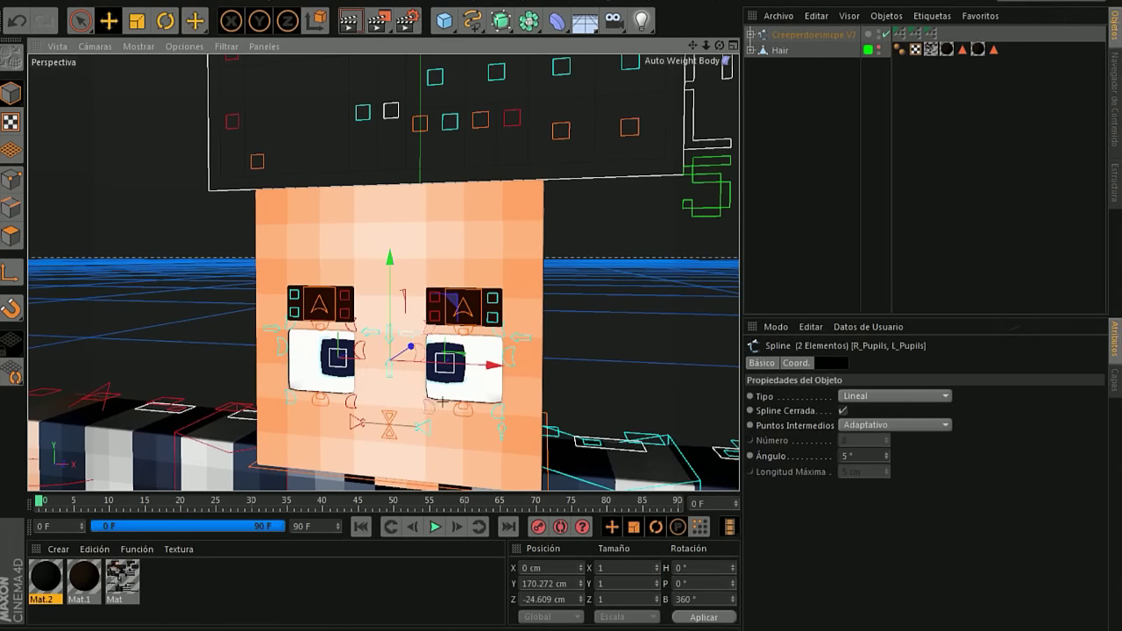
Pull the bottom eye controls down and raise the top ones to enlarge the eye whites.
{"action": "scroll", "coordinate": [447, 410], "scroll_direction": "up", "scroll_amount": 2}
{"action": "scroll", "coordinate": [447, 411], "scroll_direction": "up", "scroll_amount": 2}
{"action": "left_click", "coordinate": [423, 403]}
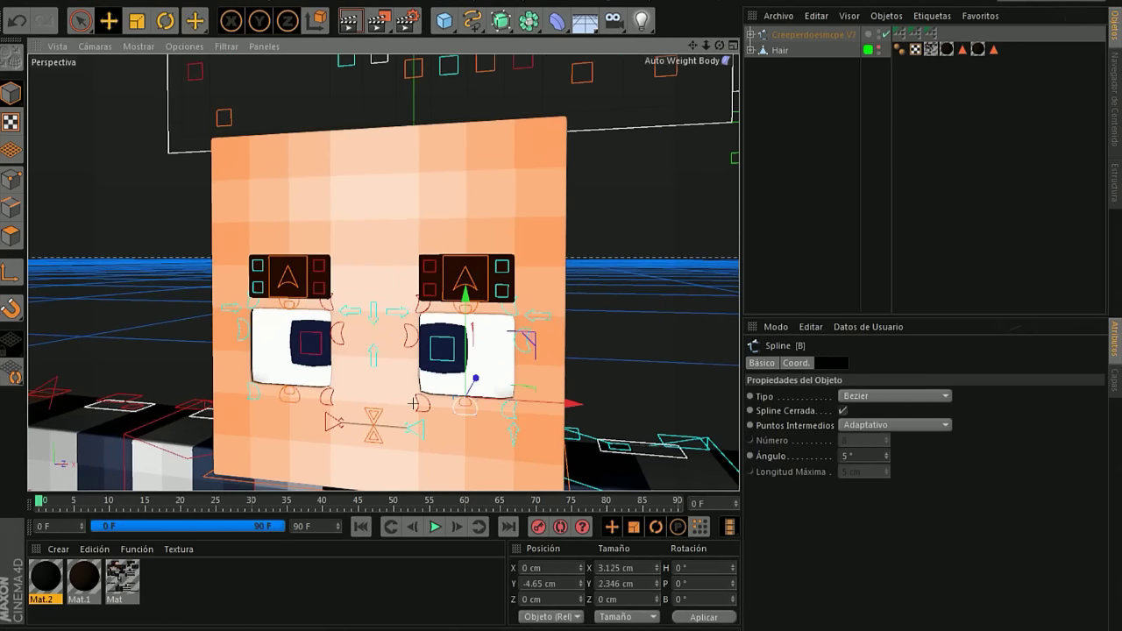
{"action": "left_click", "coordinate": [257, 395]}
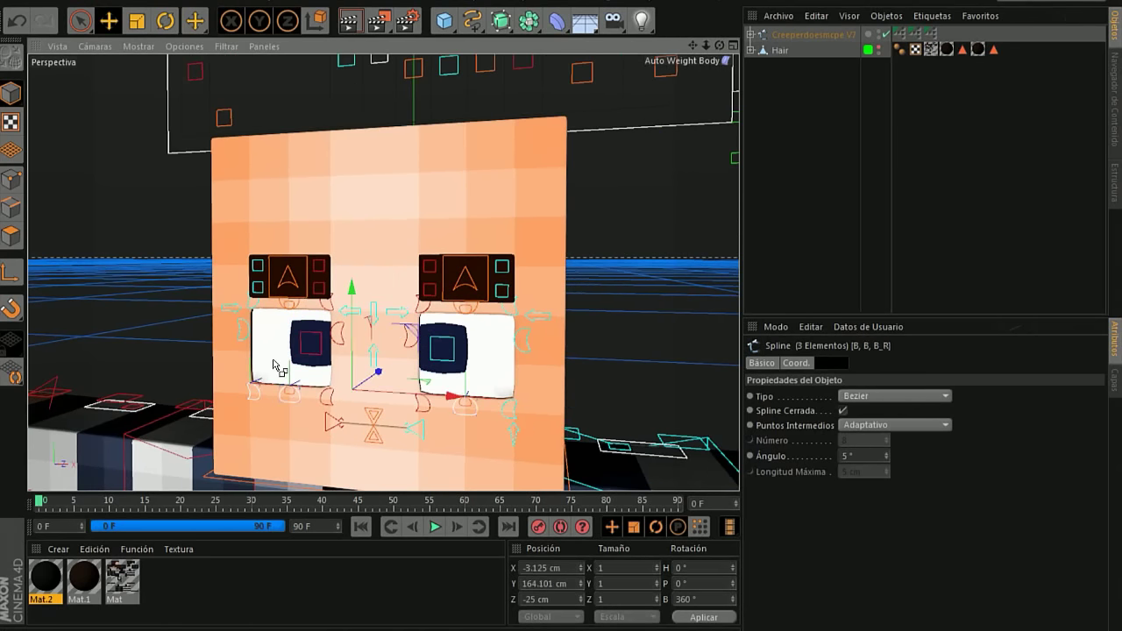
{"action": "left_click", "coordinate": [272, 396], "text": "ctrl"}
{"action": "left_click_drag", "start_coordinate": [373, 289], "coordinate": [369, 292]}
{"action": "left_click", "coordinate": [479, 308]}
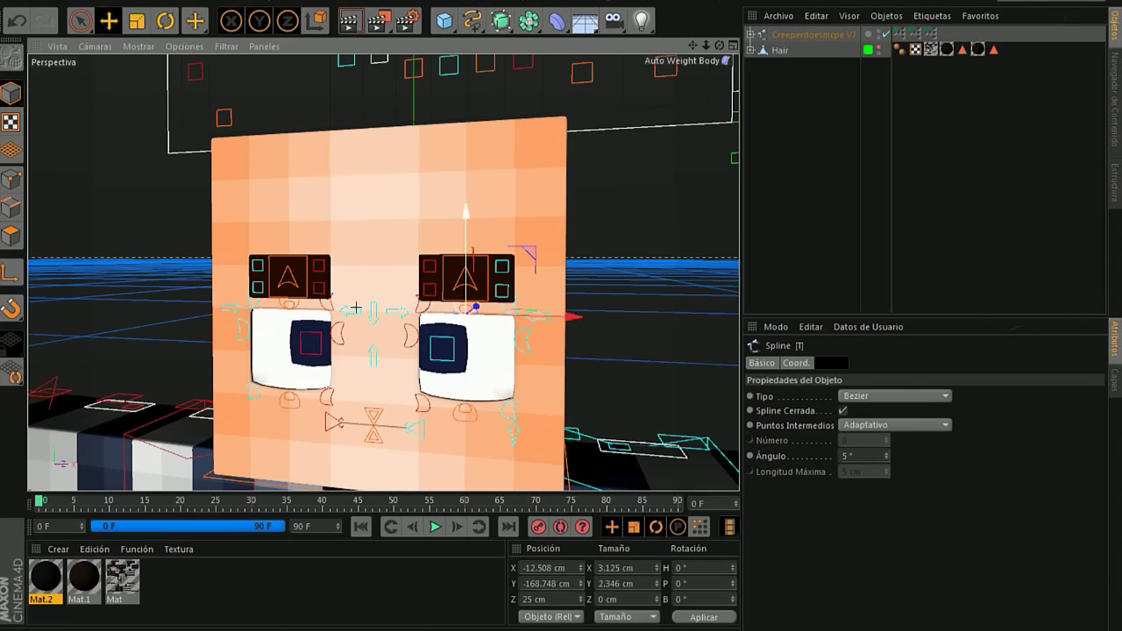
{"action": "left_click", "coordinate": [272, 301], "text": "ctrl"}
{"action": "left_click", "coordinate": [272, 301], "text": "ctrl"}
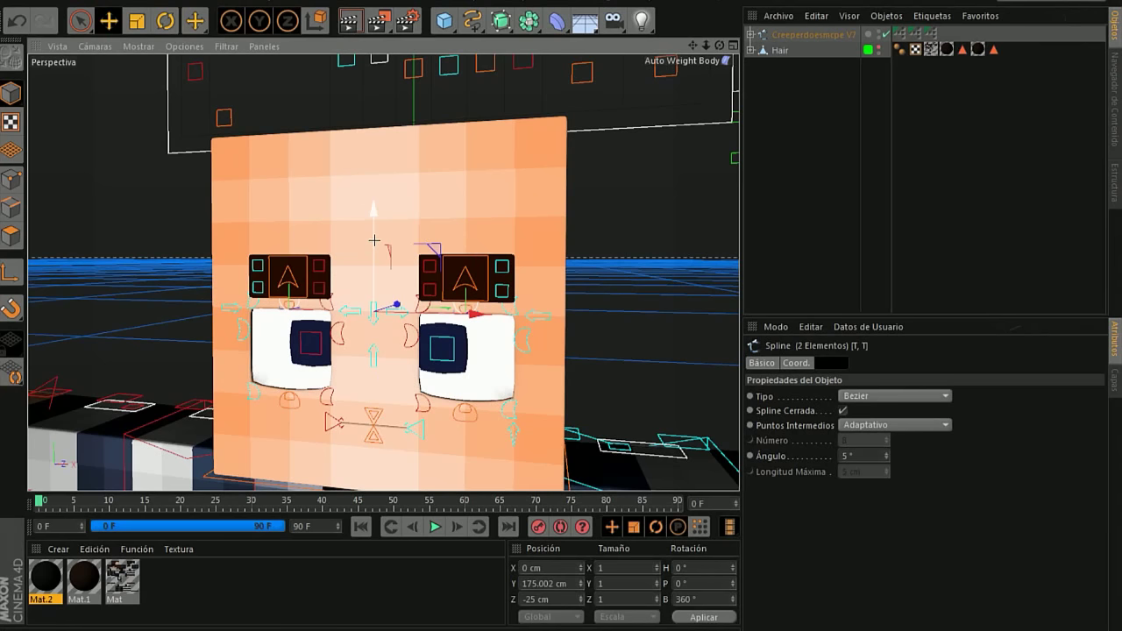
{"action": "left_click_drag", "start_coordinate": [373, 245], "coordinate": [373, 234]}
Select the character rig and set its left pupil colour to white.
{"action": "left_click", "coordinate": [795, 35]}
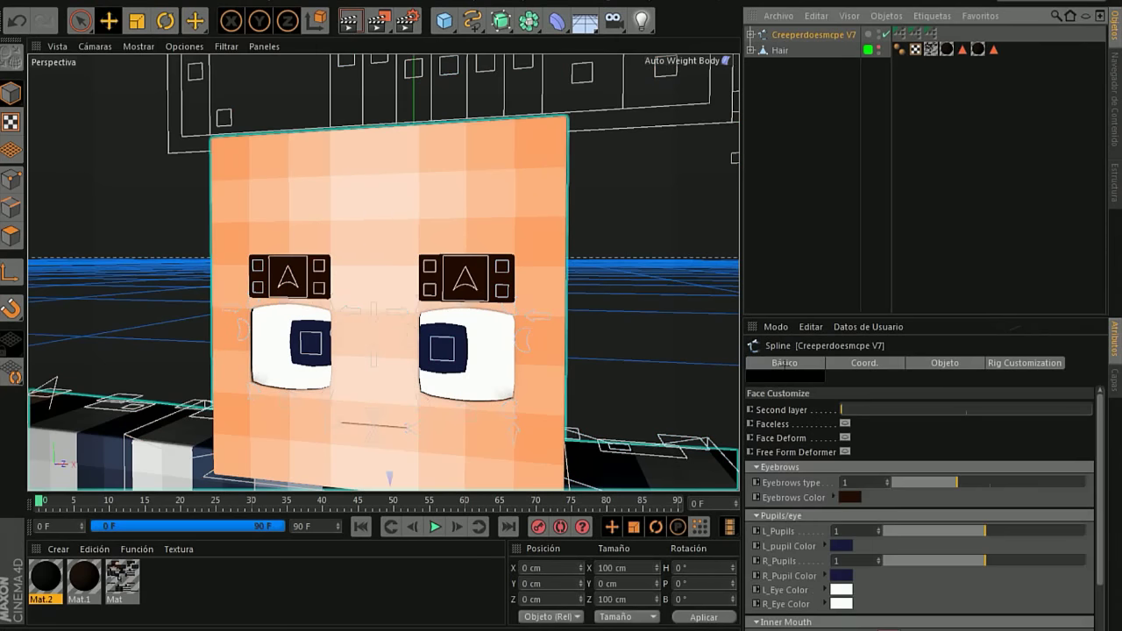
{"action": "left_click", "coordinate": [840, 546]}
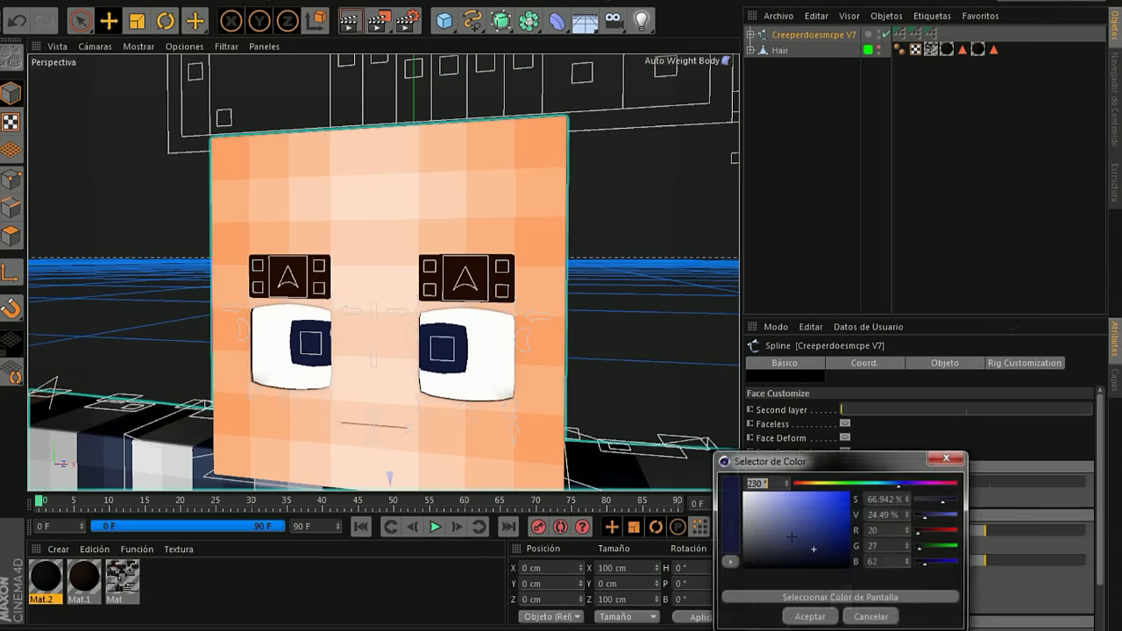
{"action": "left_click", "coordinate": [732, 482]}
{"action": "left_click", "coordinate": [793, 611]}
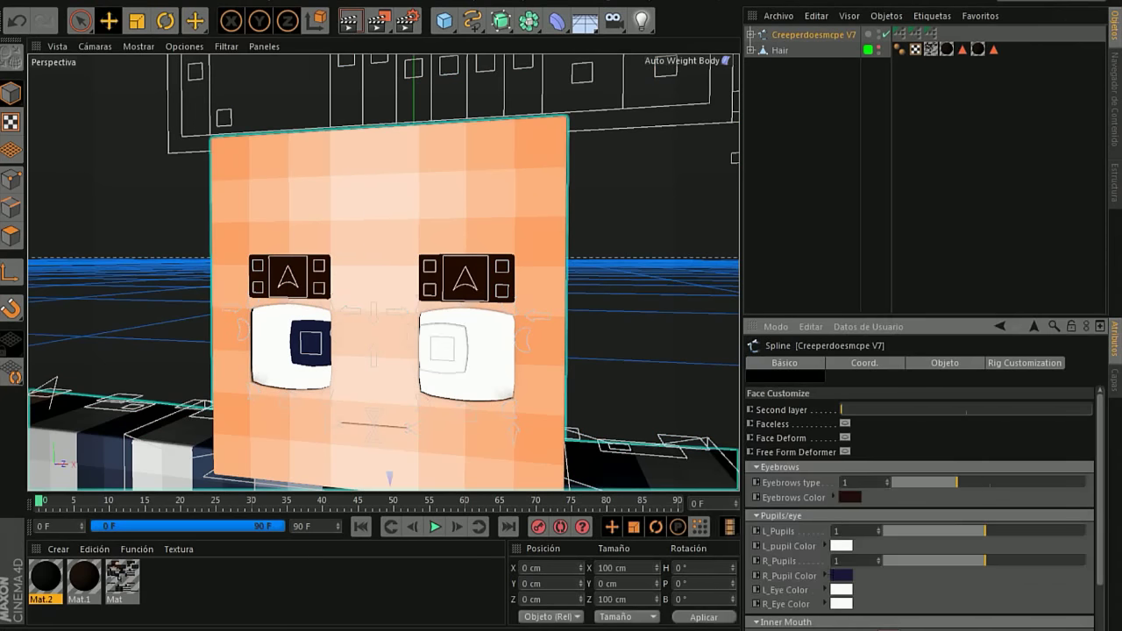
Recolour the left pupil dark blue (R26 G36 B50) by sampling from the screen.
{"action": "left_click", "coordinate": [839, 546]}
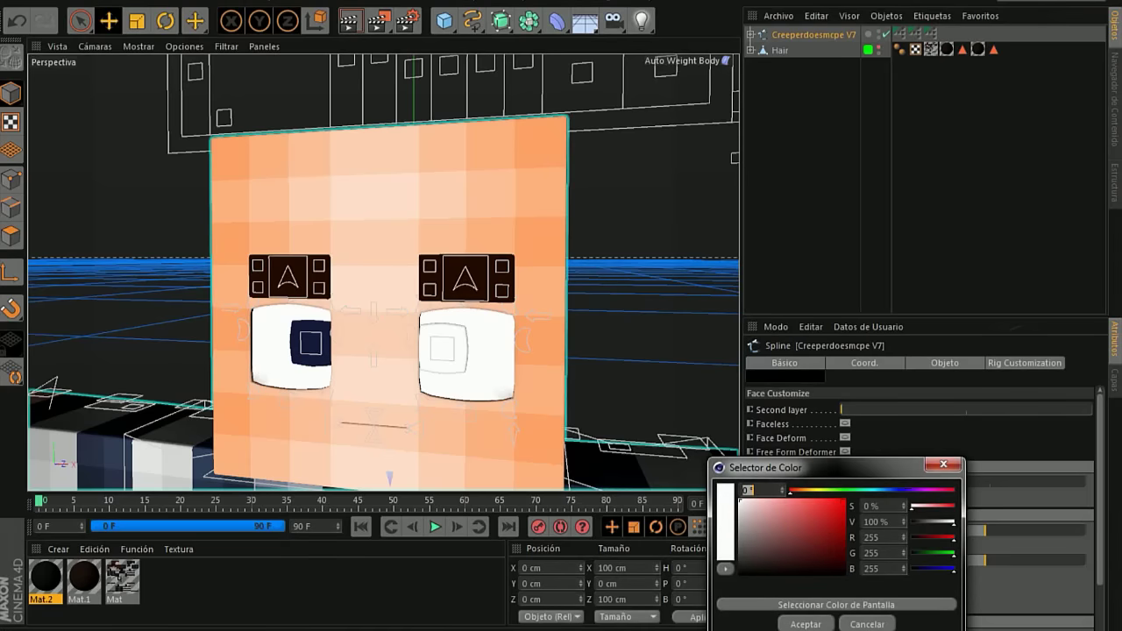
{"action": "left_click", "coordinate": [768, 604]}
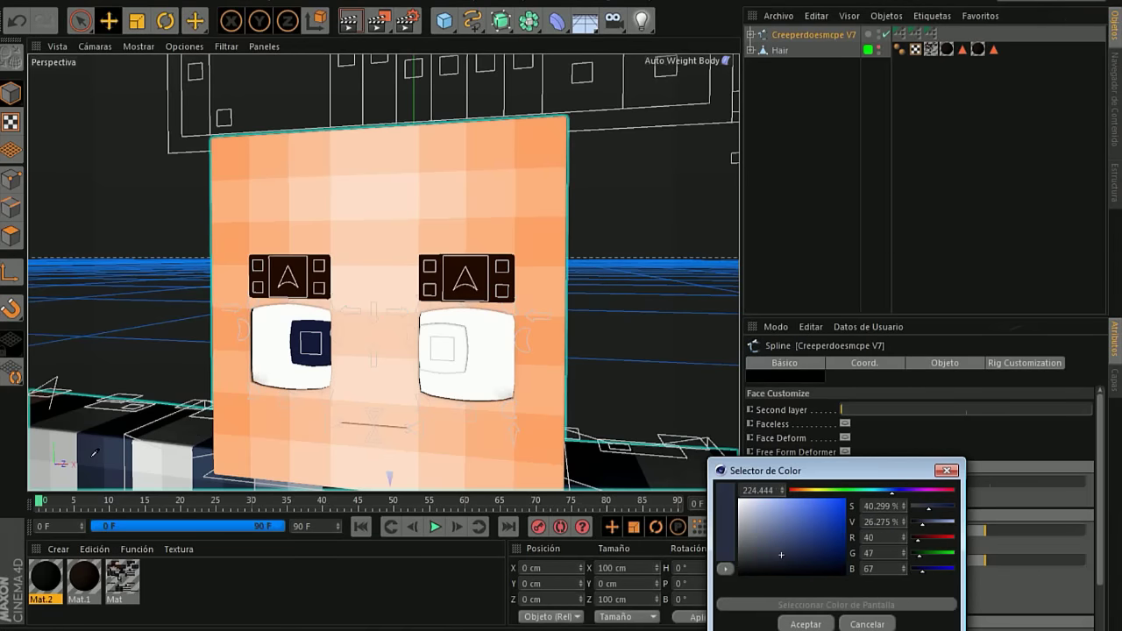
{"action": "left_click", "coordinate": [143, 484]}
{"action": "left_click", "coordinate": [767, 603]}
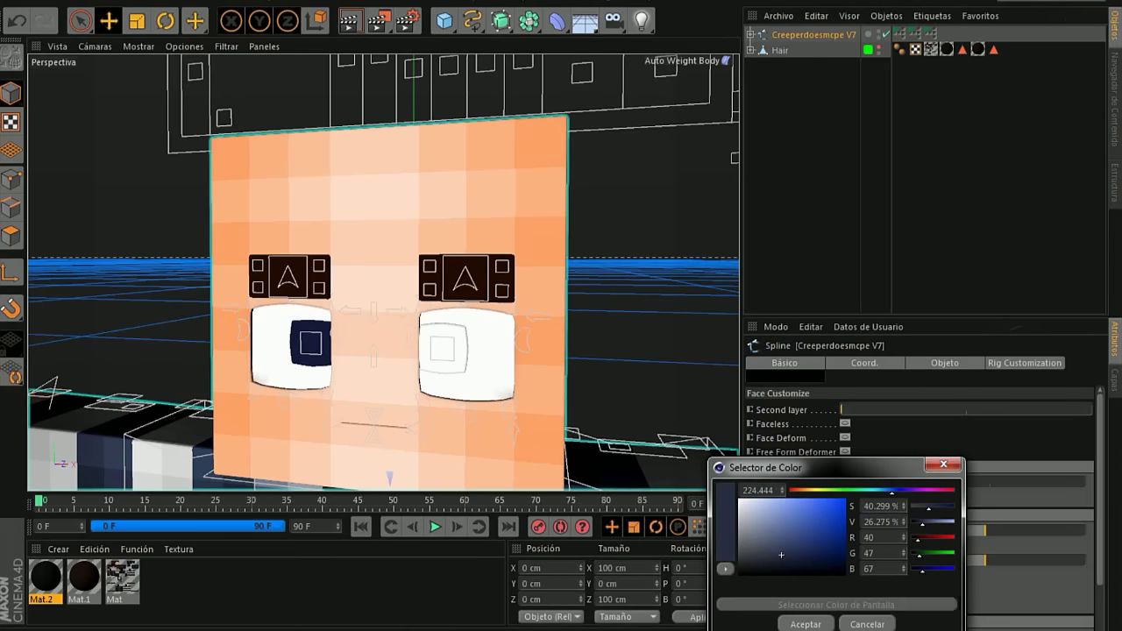
{"action": "left_click", "coordinate": [725, 629]}
{"action": "left_click", "coordinate": [806, 624]}
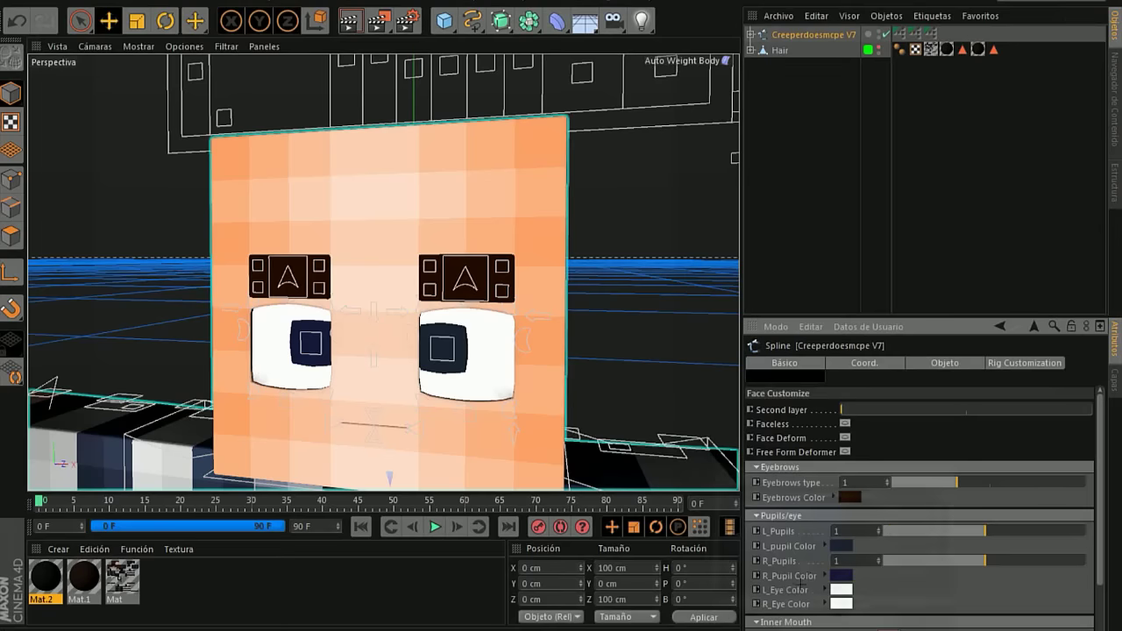
Give the right pupil the same sampled dark blue, R26 G36 B50.
{"action": "left_click", "coordinate": [841, 575]}
{"action": "left_click", "coordinate": [738, 604]}
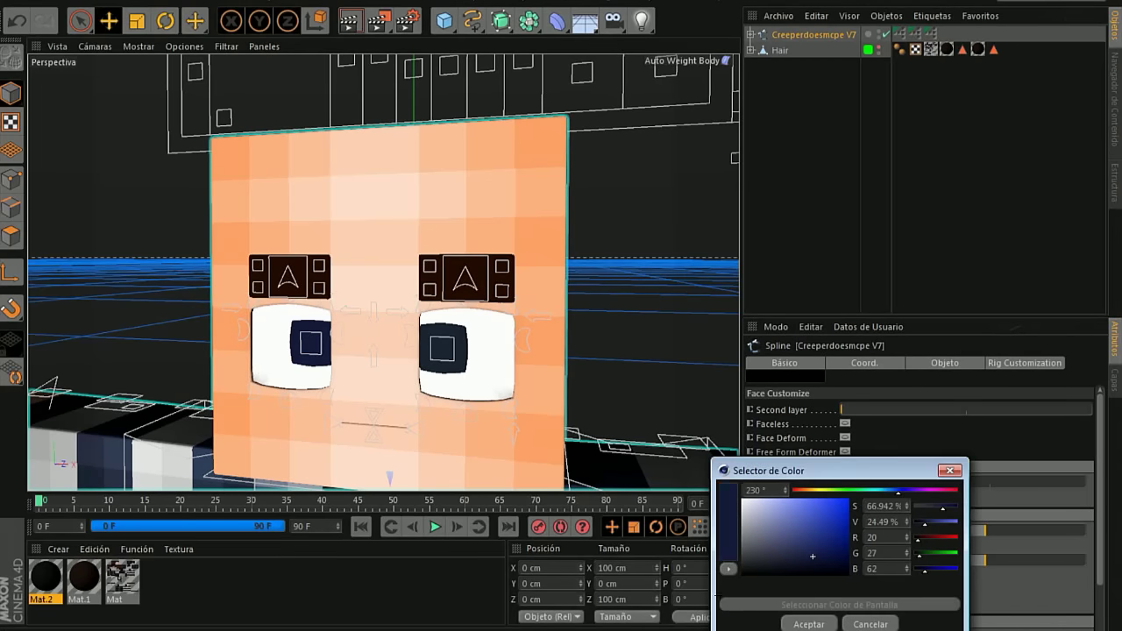
{"action": "left_click", "coordinate": [89, 467]}
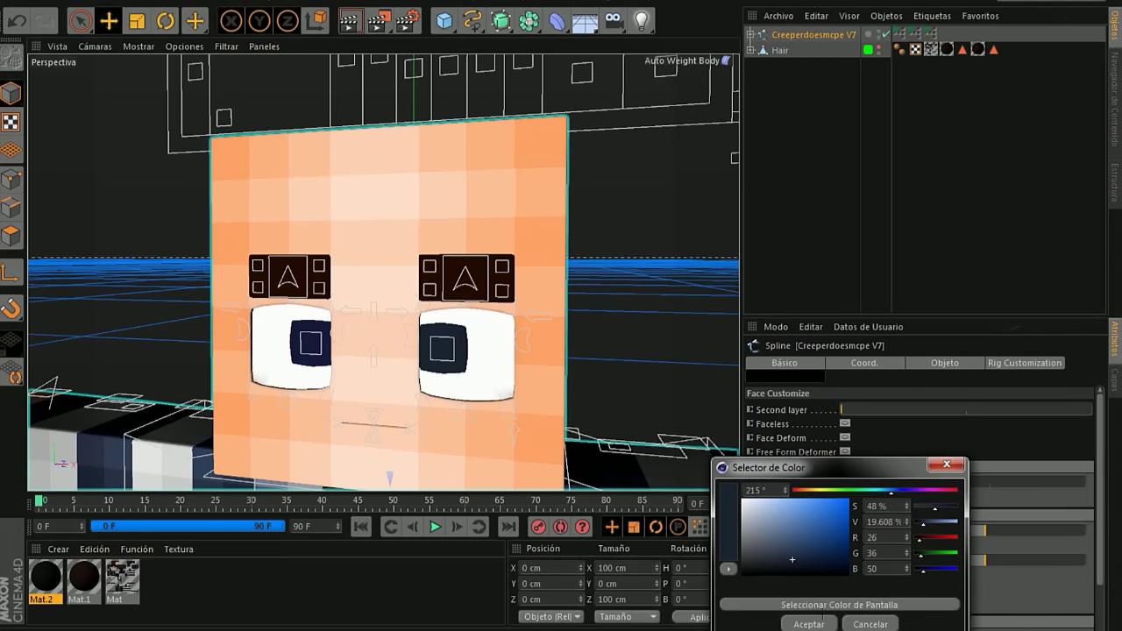
{"action": "left_click", "coordinate": [811, 623]}
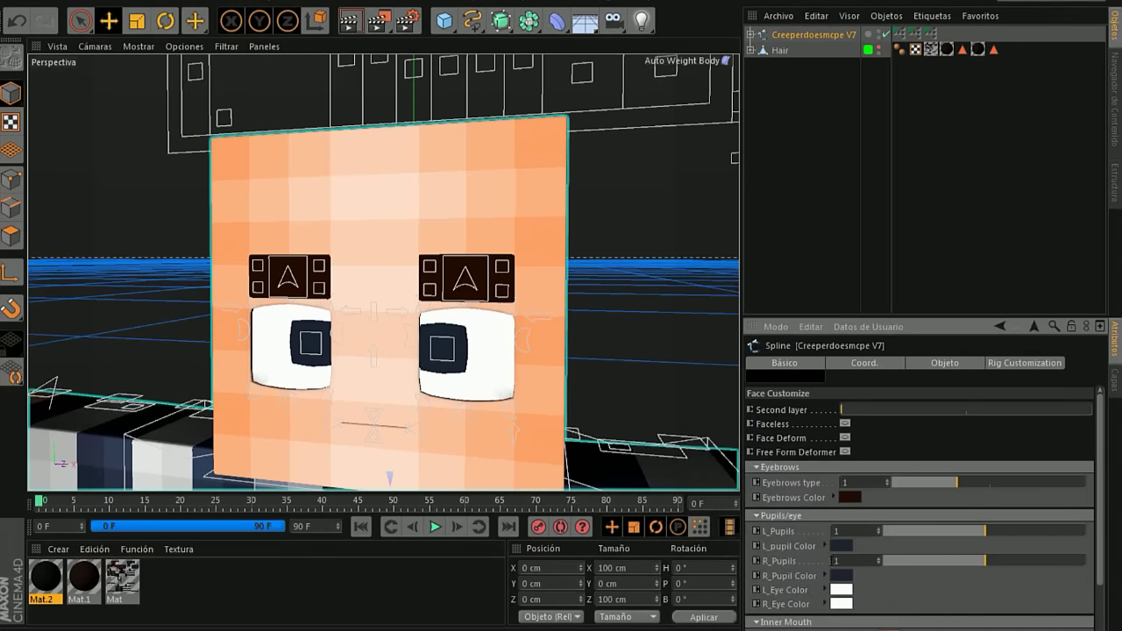
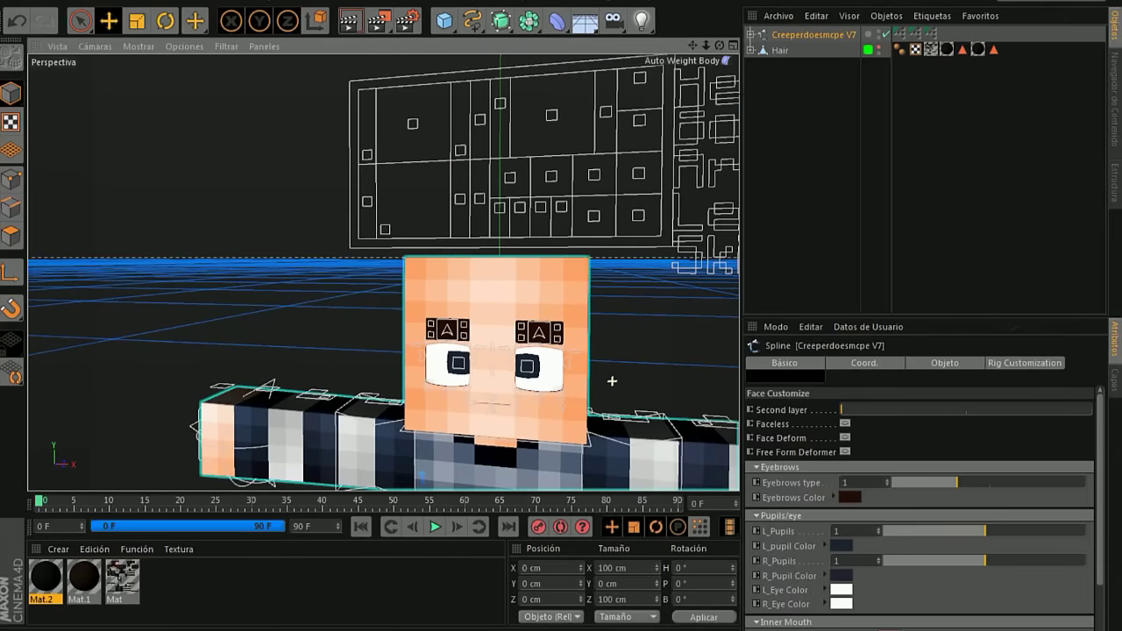
Show the character's hair.
{"action": "scroll", "coordinate": [380, 279], "scroll_direction": "down", "scroll_amount": 4}
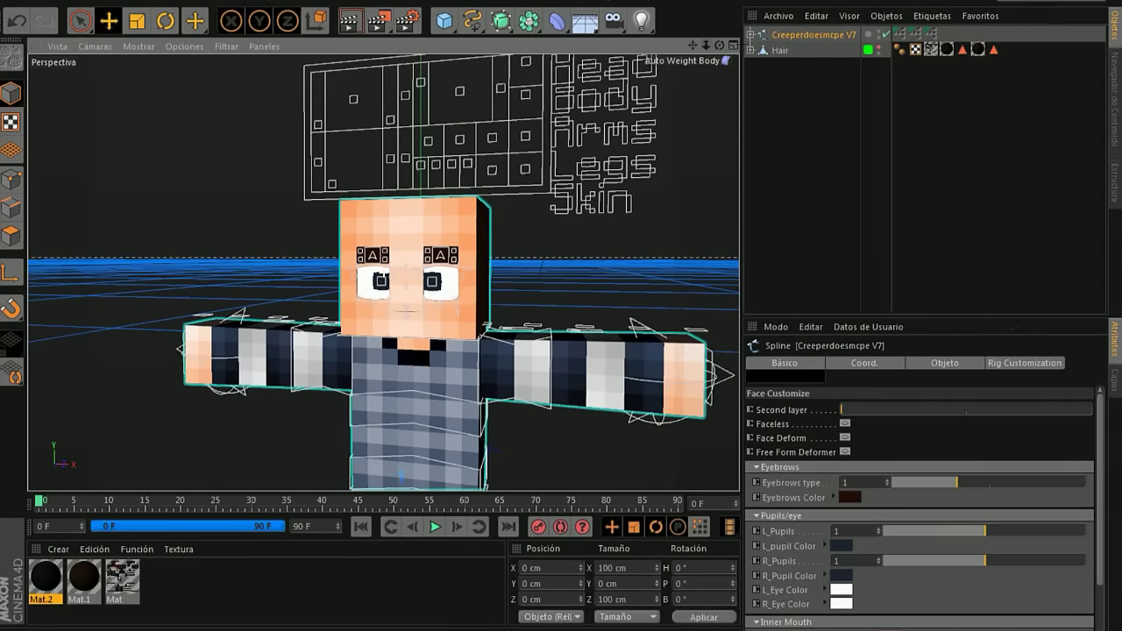
{"action": "left_click", "coordinate": [878, 44]}
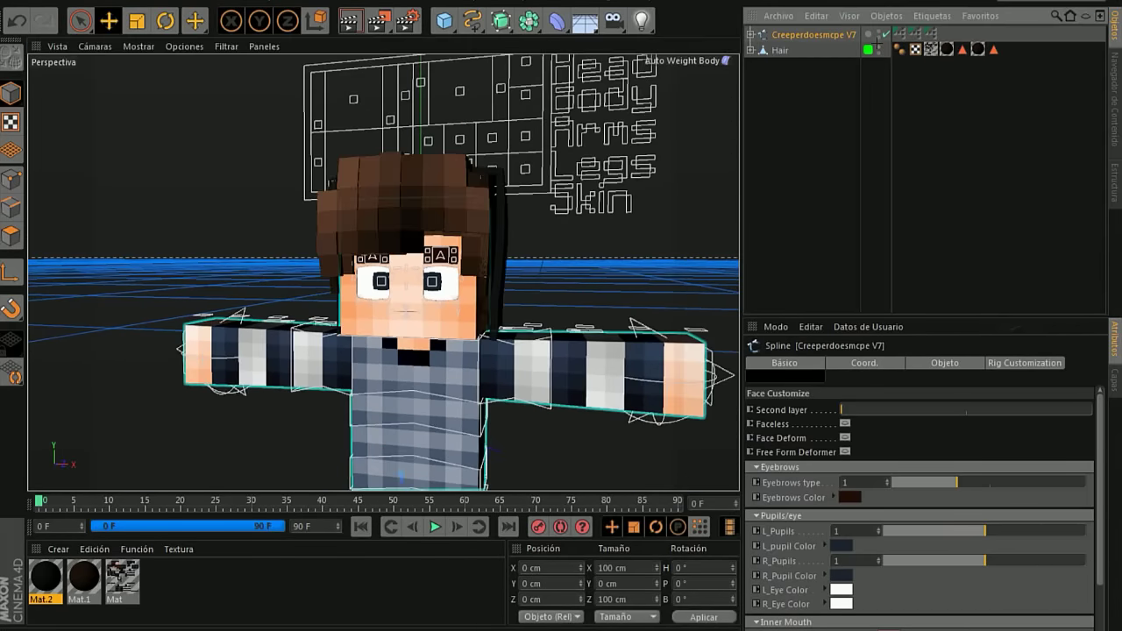
{"action": "left_click_drag", "start_coordinate": [719, 46], "coordinate": [724, 49]}
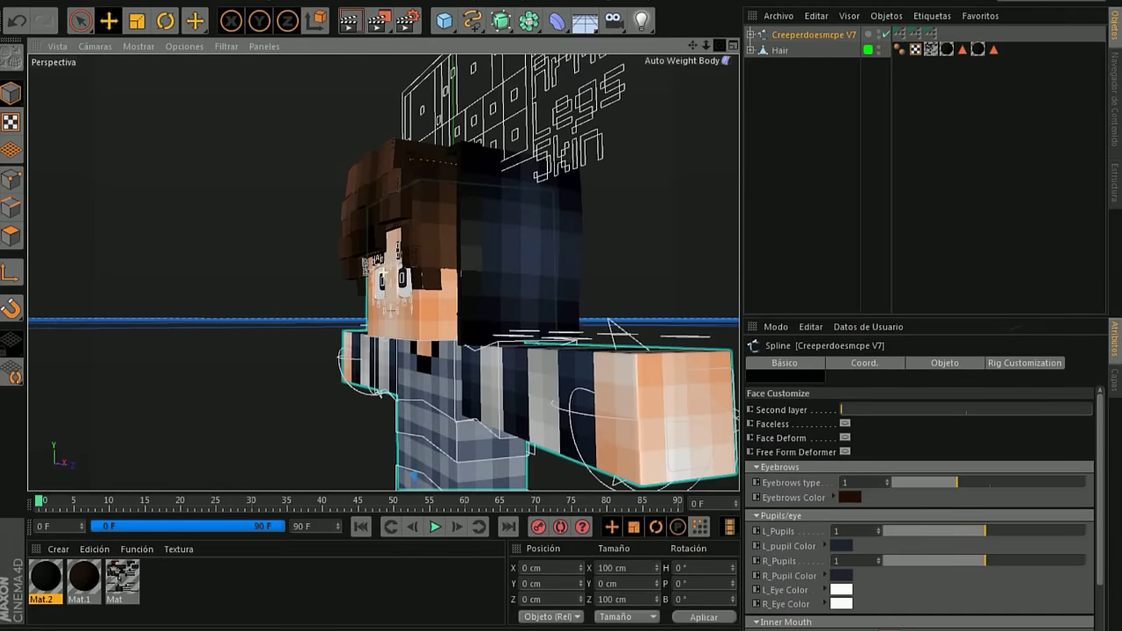
Select the rig's Skin text controls and load the 3KcQdNw image as the skin.
{"action": "left_click", "coordinate": [555, 108]}
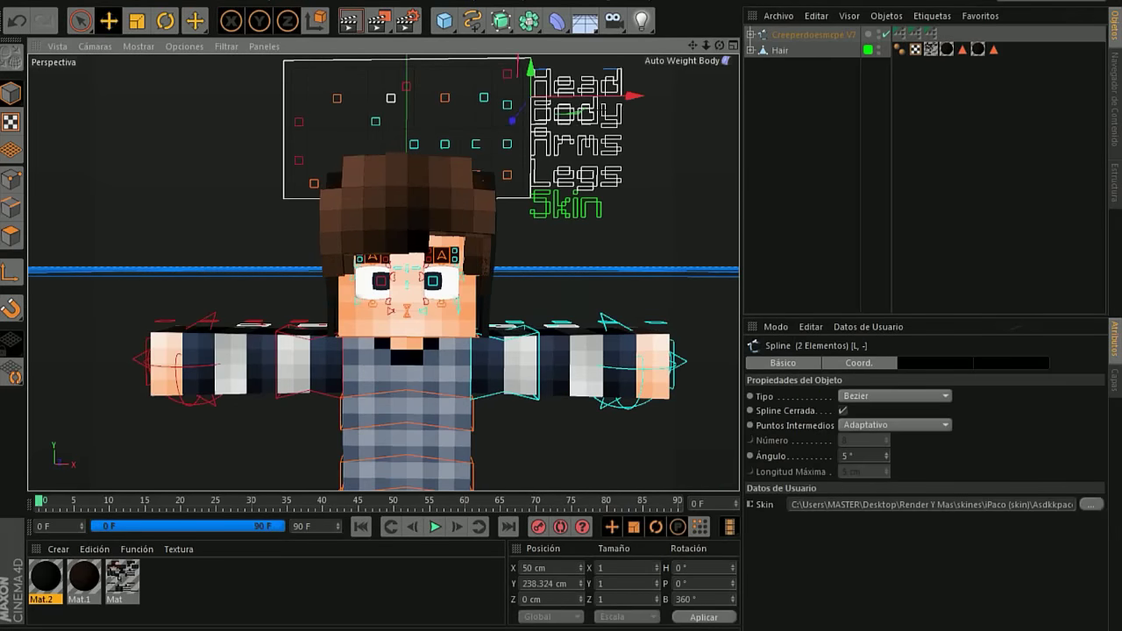
{"action": "left_click", "coordinate": [576, 142], "text": "shift"}
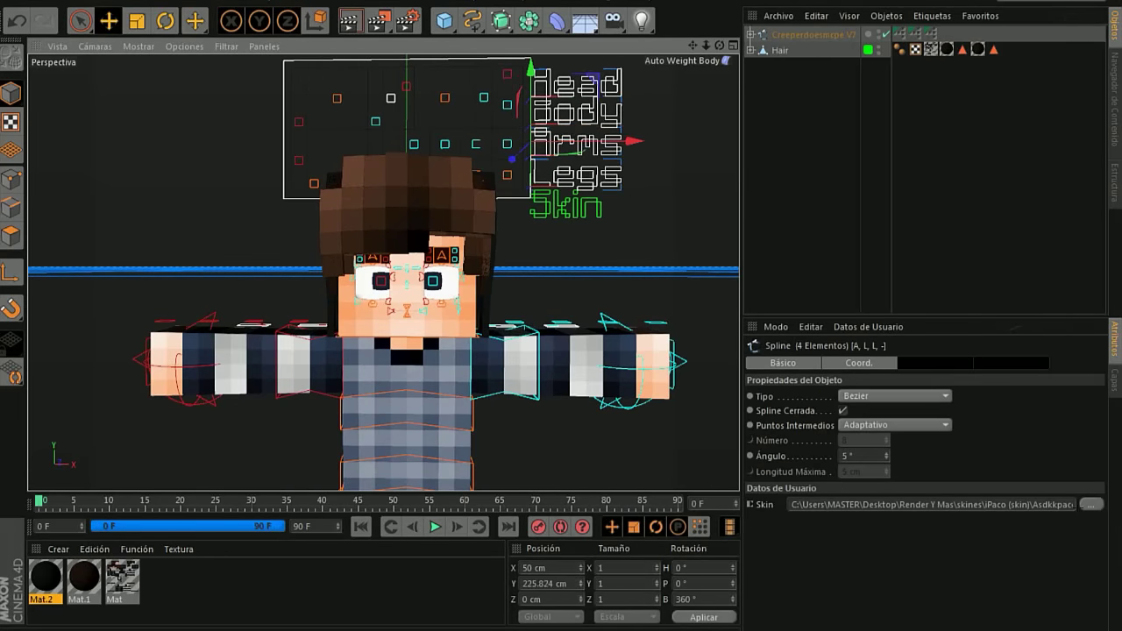
{"action": "left_click", "coordinate": [1091, 504]}
{"action": "left_click", "coordinate": [333, 97]}
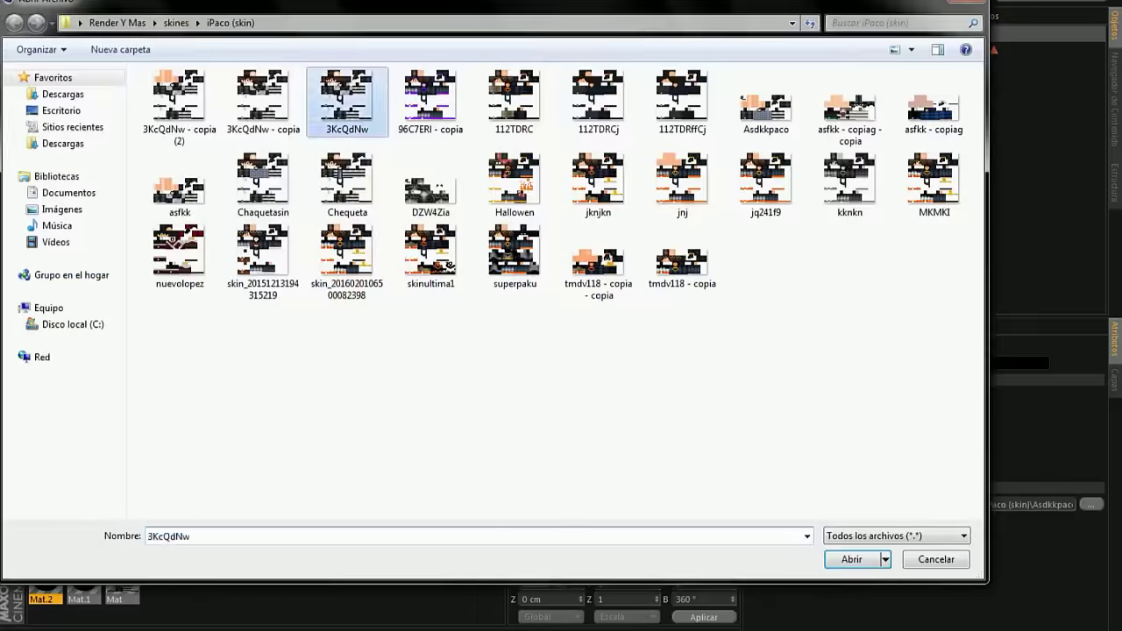
{"action": "key", "text": "Return"}
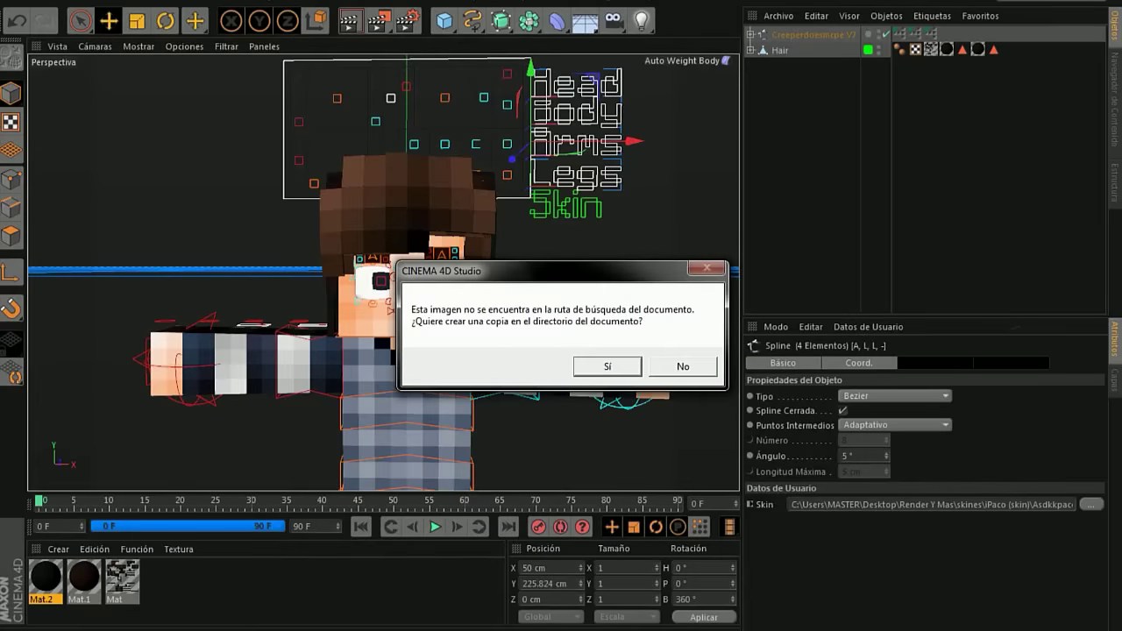
{"action": "key", "text": "Return"}
Replace the skin with asfkk.png, answering the copy-image prompt.
{"action": "left_click", "coordinate": [1091, 504]}
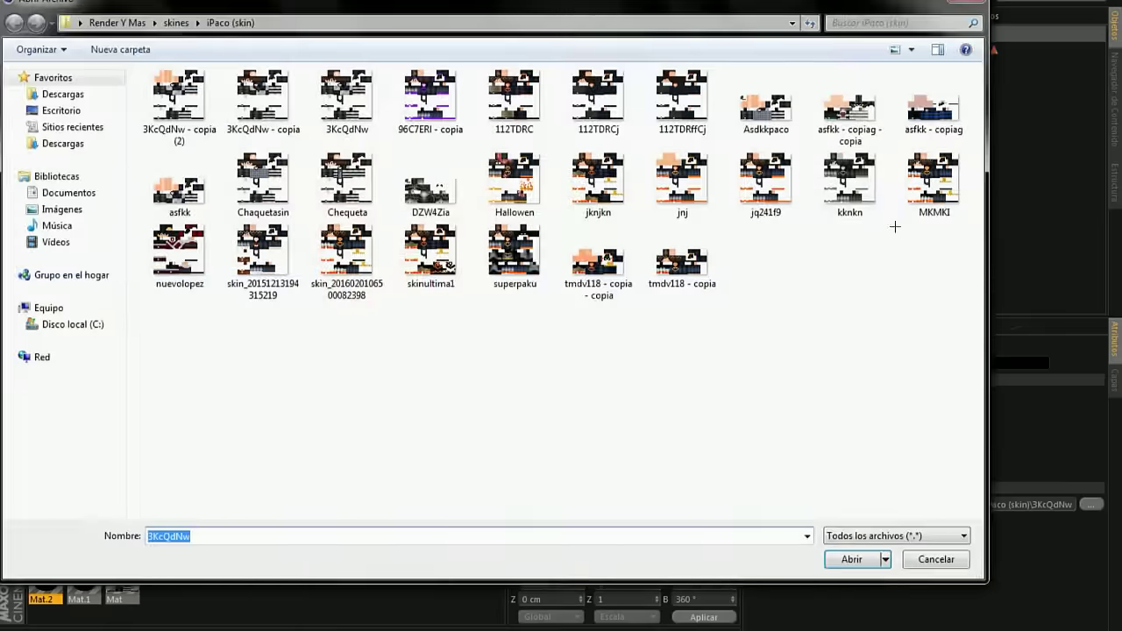
{"action": "left_click", "coordinate": [179, 186]}
{"action": "key", "text": "Return"}
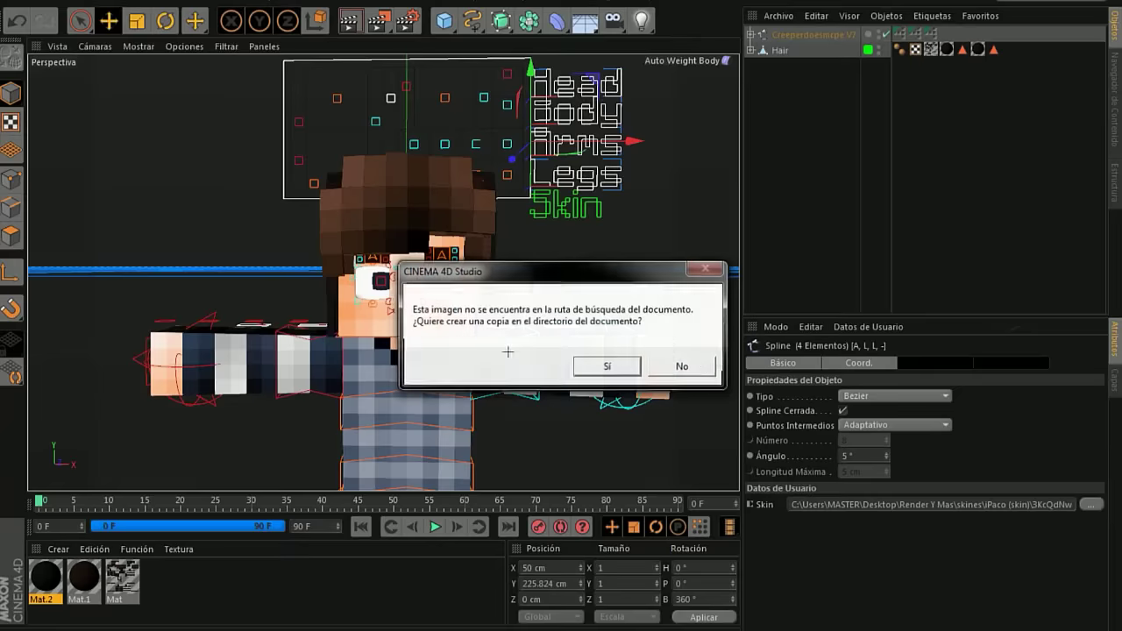
{"action": "left_click", "coordinate": [681, 366]}
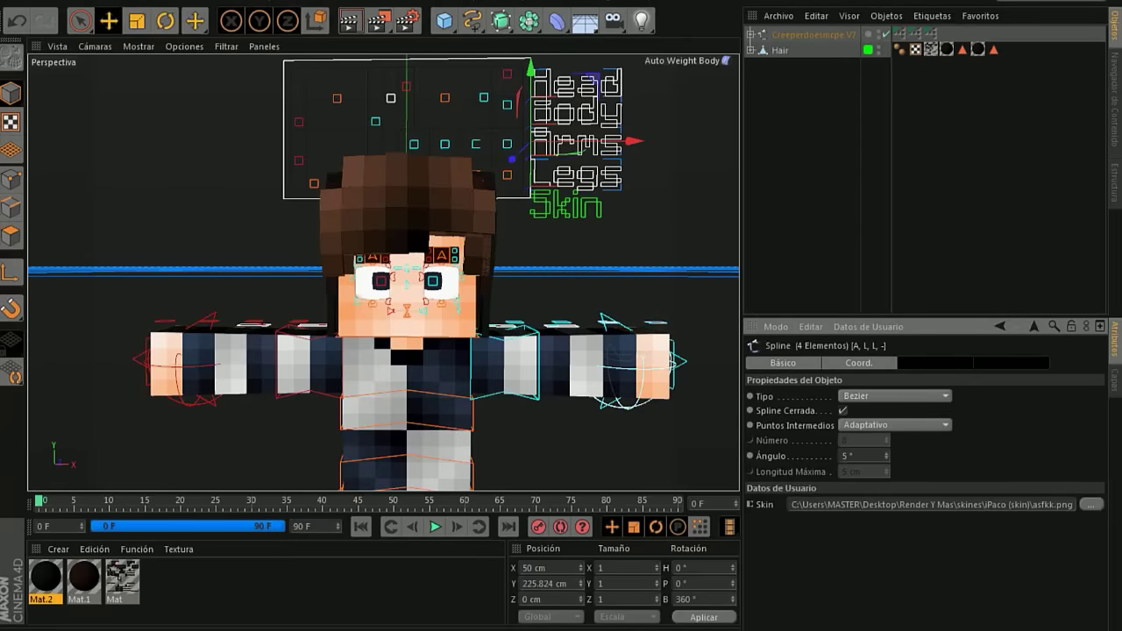
{"action": "left_click_drag", "start_coordinate": [718, 44], "coordinate": [666, 61]}
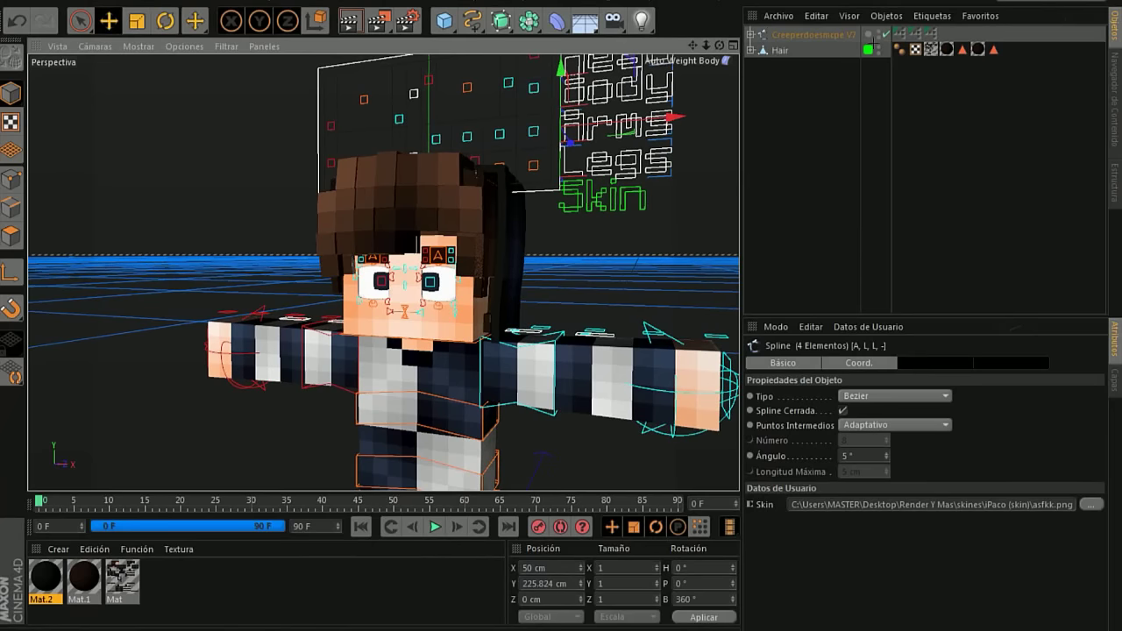
Hide the character's hair.
{"action": "left_click", "coordinate": [868, 47]}
{"action": "scroll", "coordinate": [456, 290], "scroll_direction": "up", "scroll_amount": 3}
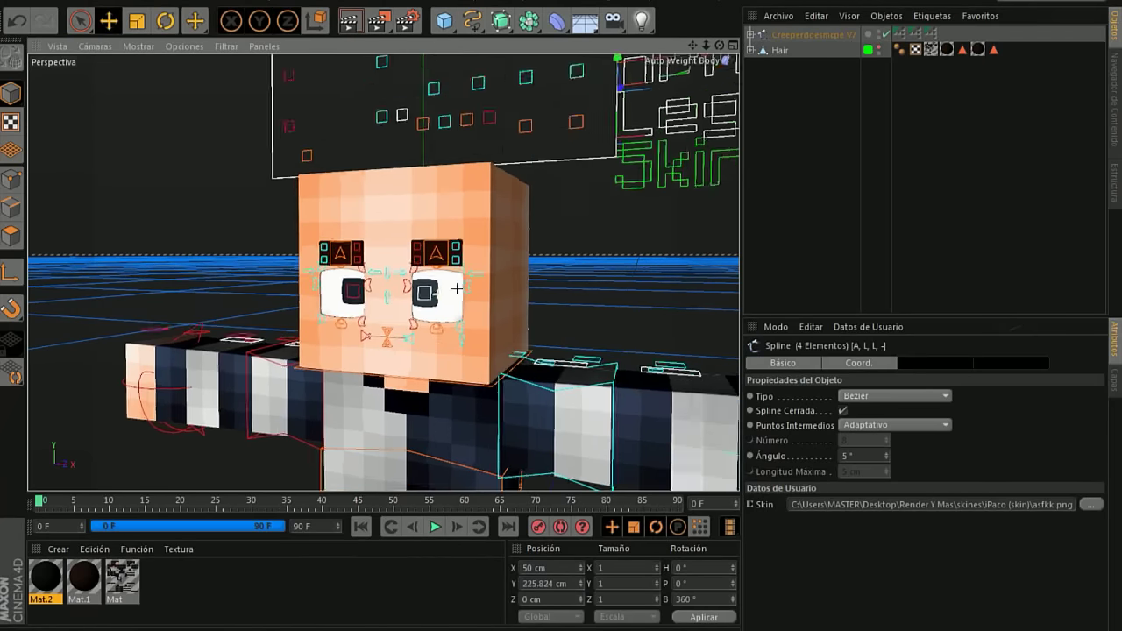
{"action": "scroll", "coordinate": [456, 289], "scroll_direction": "up", "scroll_amount": 1}
Sample the hair's dark brown (R 33, G 21, B 13) as the rig's Eyebrows Color.
{"action": "left_click", "coordinate": [783, 35]}
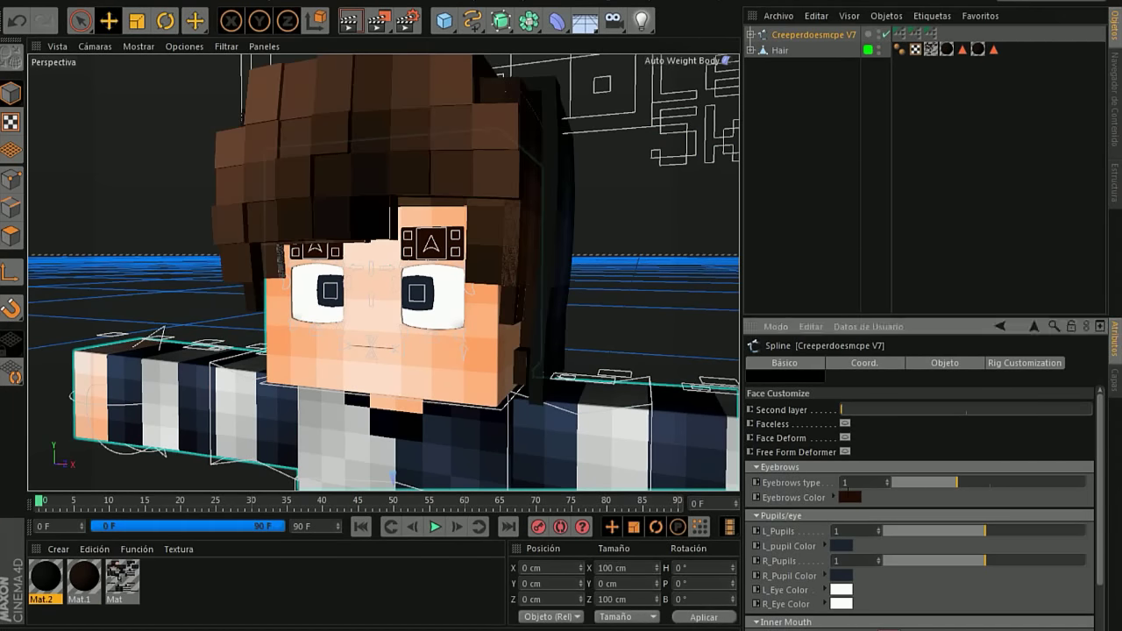
{"action": "left_click", "coordinate": [848, 497]}
{"action": "left_click", "coordinate": [850, 552]}
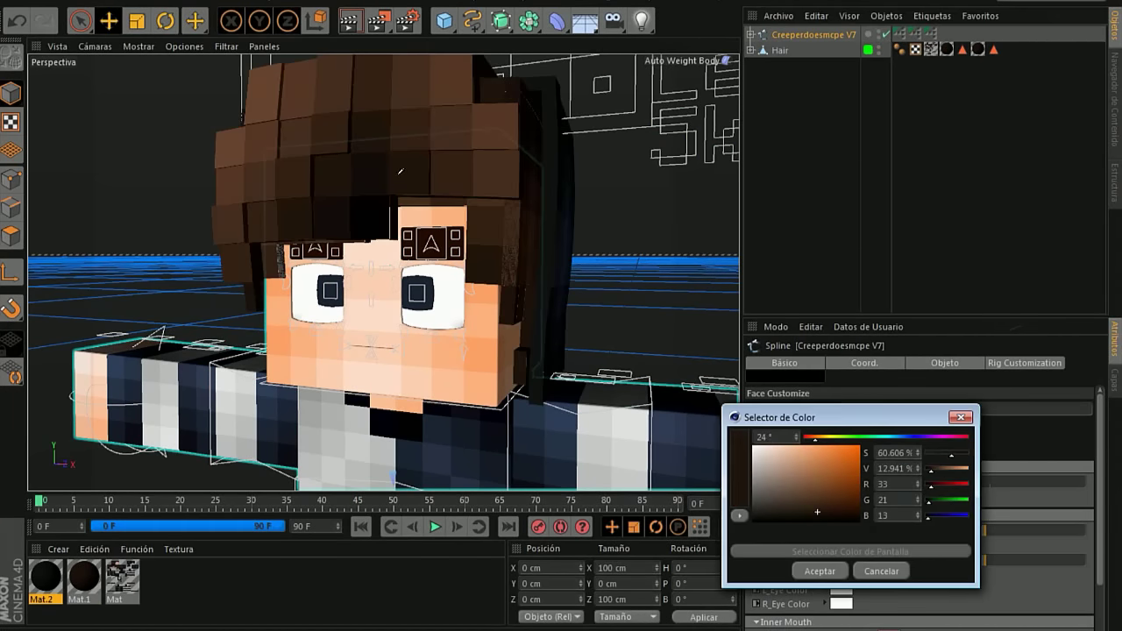
{"action": "left_click", "coordinate": [412, 203]}
{"action": "left_click", "coordinate": [820, 571]}
{"action": "scroll", "coordinate": [575, 231], "scroll_direction": "down", "scroll_amount": 5}
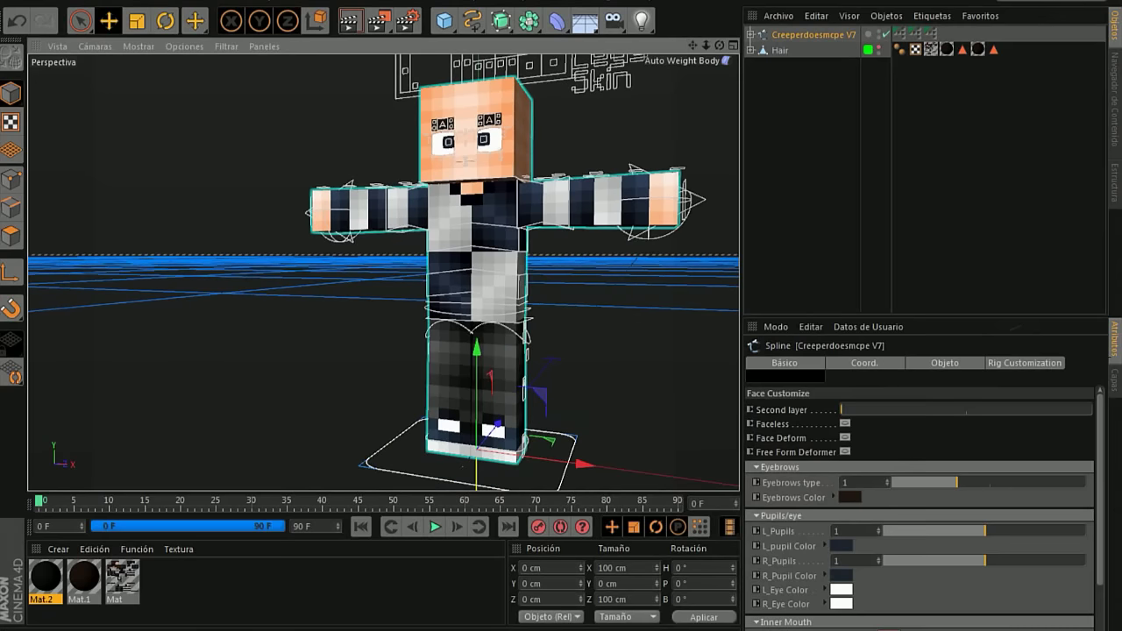
Select the leg mesh and switch to polygon editing mode.
{"action": "left_click", "coordinate": [1114, 378]}
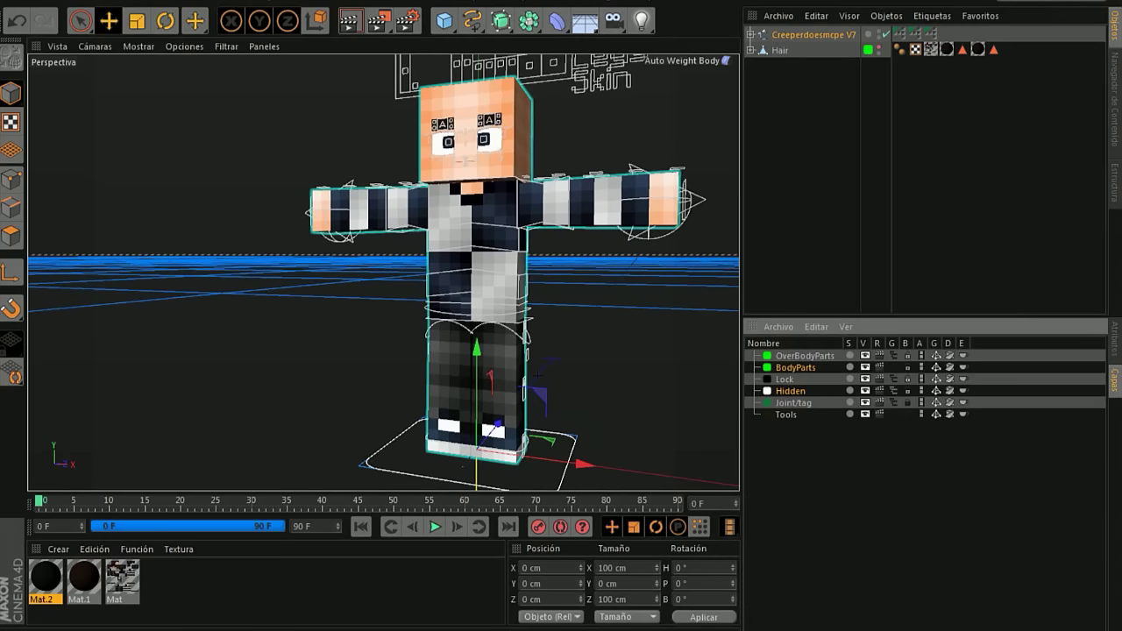
{"action": "left_click", "coordinate": [80, 20]}
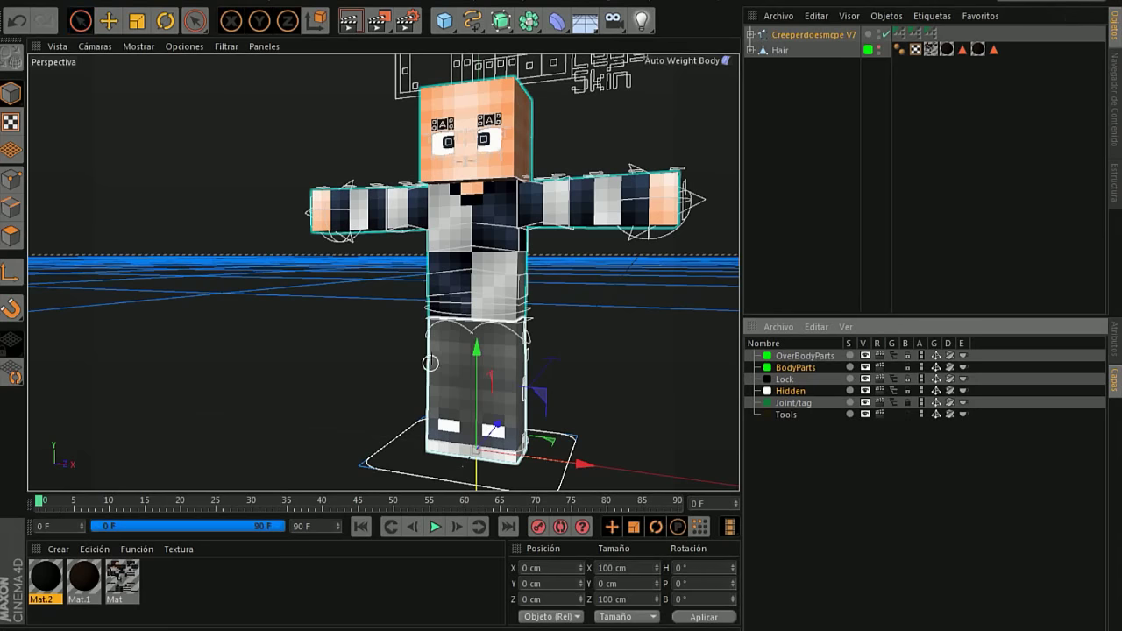
{"action": "left_click", "coordinate": [489, 377]}
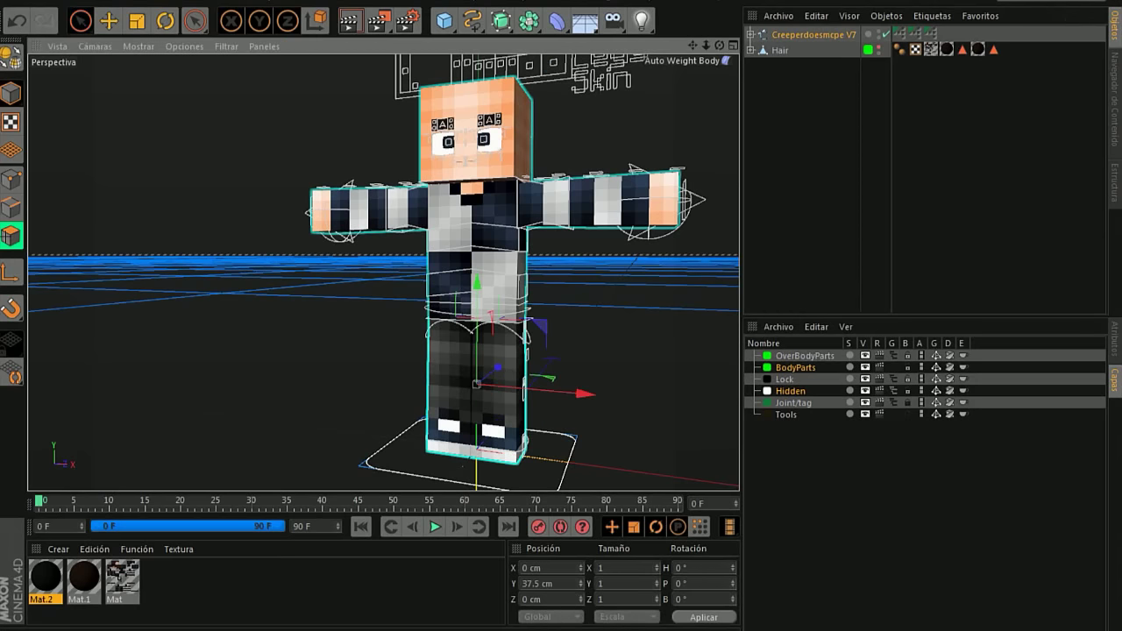
{"action": "left_click", "coordinate": [11, 235]}
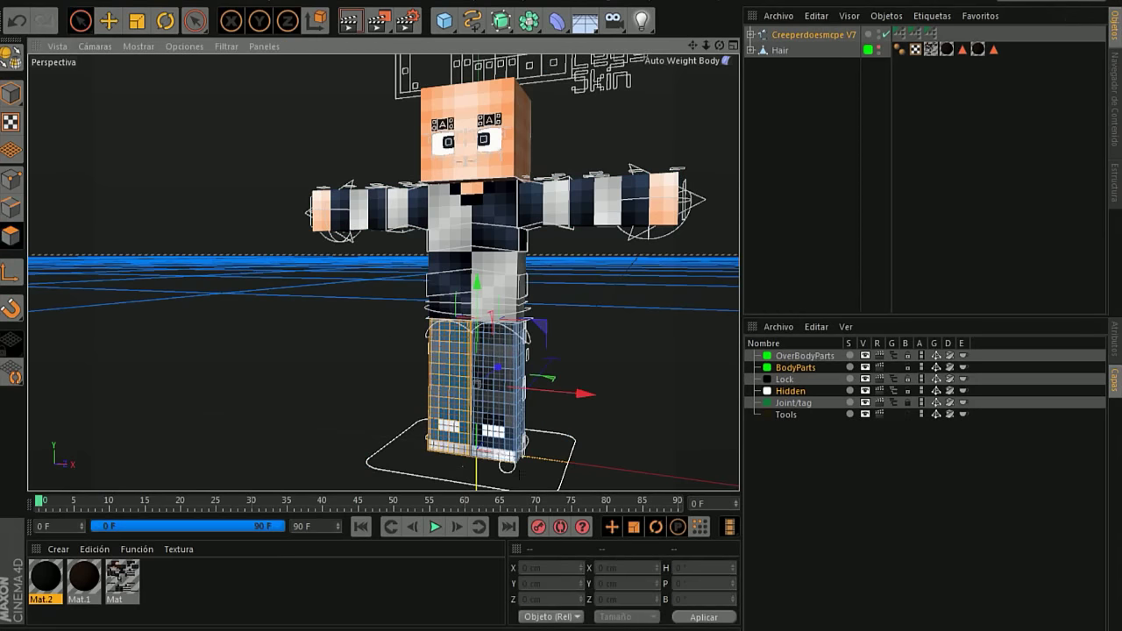
{"action": "scroll", "coordinate": [532, 484], "scroll_direction": "up", "scroll_amount": 3}
{"action": "scroll", "coordinate": [532, 483], "scroll_direction": "up", "scroll_amount": 2}
Live-select the white shoe polygons on the front of both legs.
{"action": "left_click", "coordinate": [194, 20]}
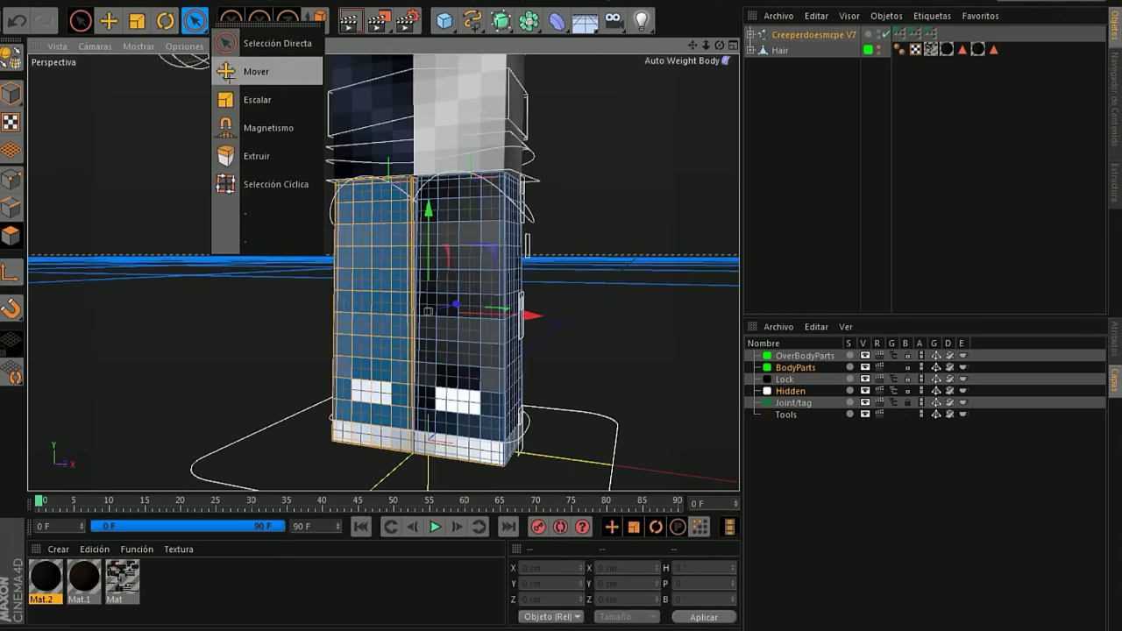
{"action": "left_click", "coordinate": [263, 184]}
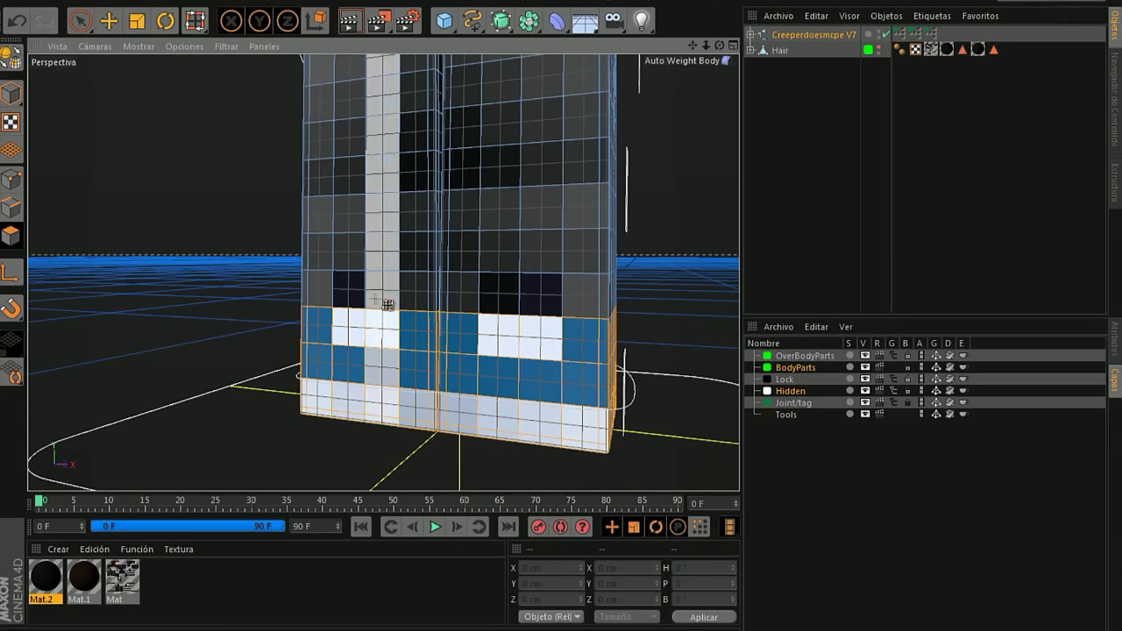
{"action": "left_click", "coordinate": [80, 20]}
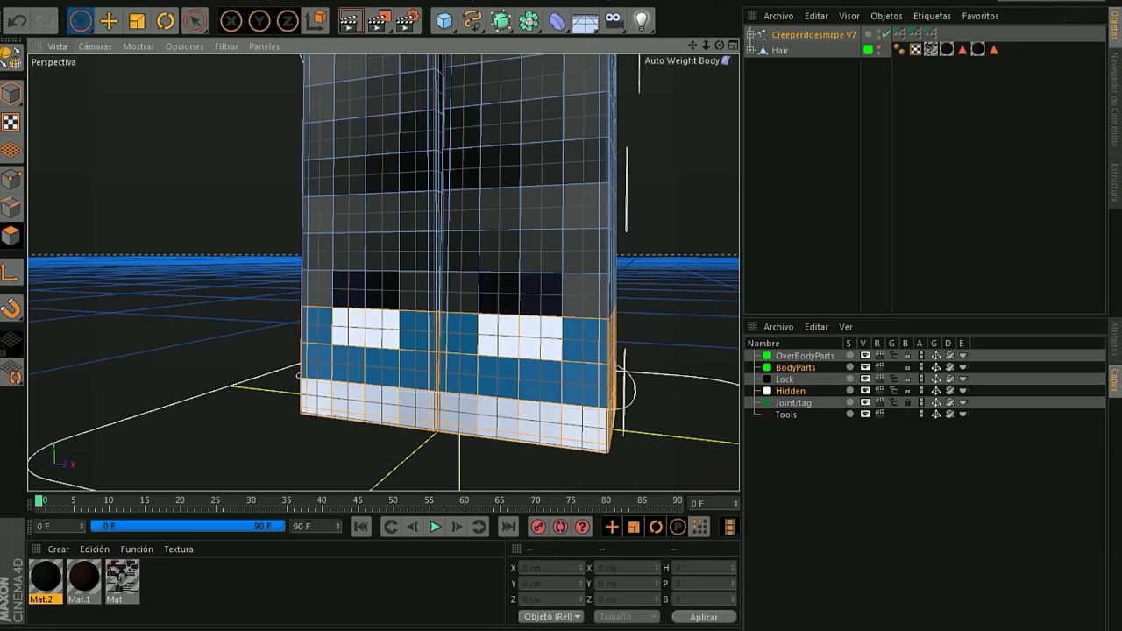
{"action": "left_click", "coordinate": [366, 328]}
{"action": "left_click", "coordinate": [526, 304]}
{"action": "left_click", "coordinate": [534, 337]}
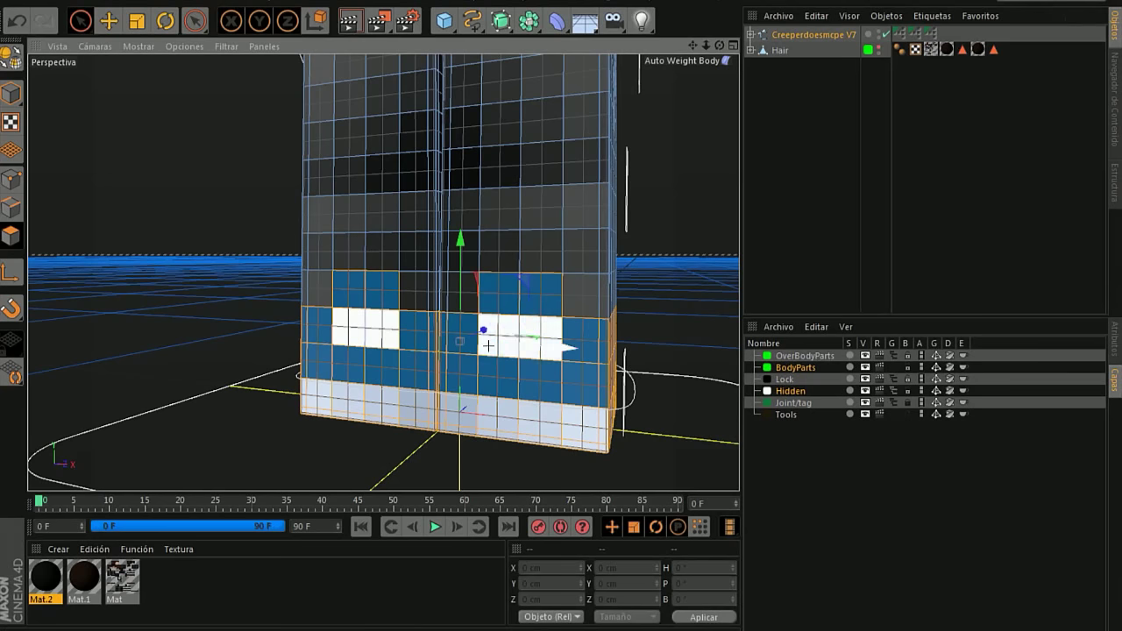
Start an Extruir on the patches with 180° maximum angle and 0.5 cm offset.
{"action": "right_click", "coordinate": [519, 337]}
{"action": "left_click", "coordinate": [500, 292]}
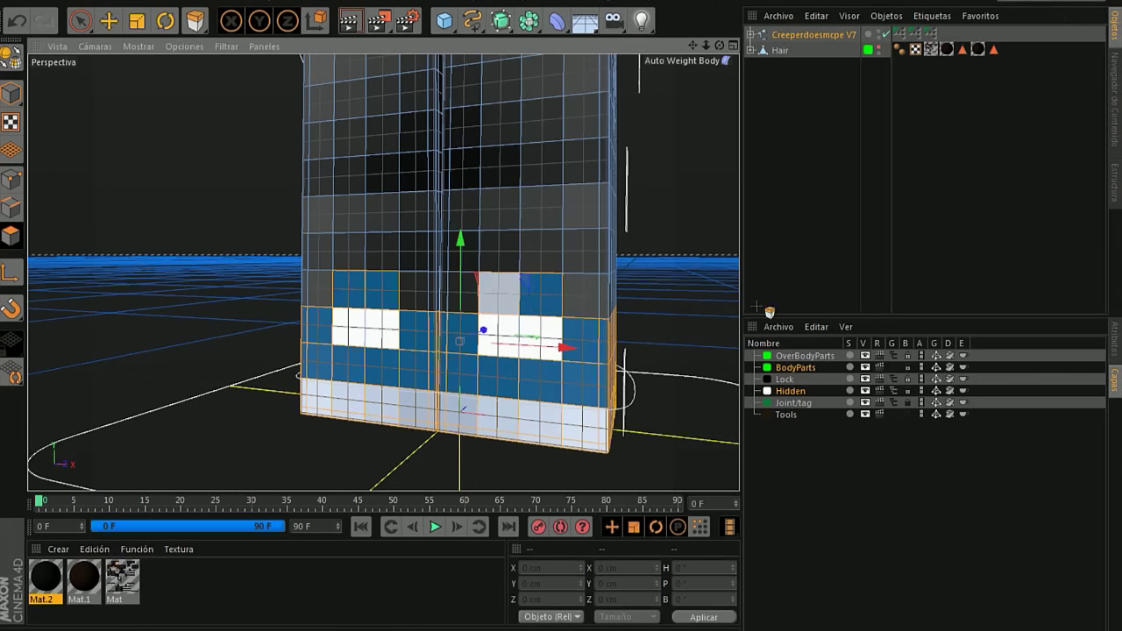
{"action": "left_click", "coordinate": [1114, 333]}
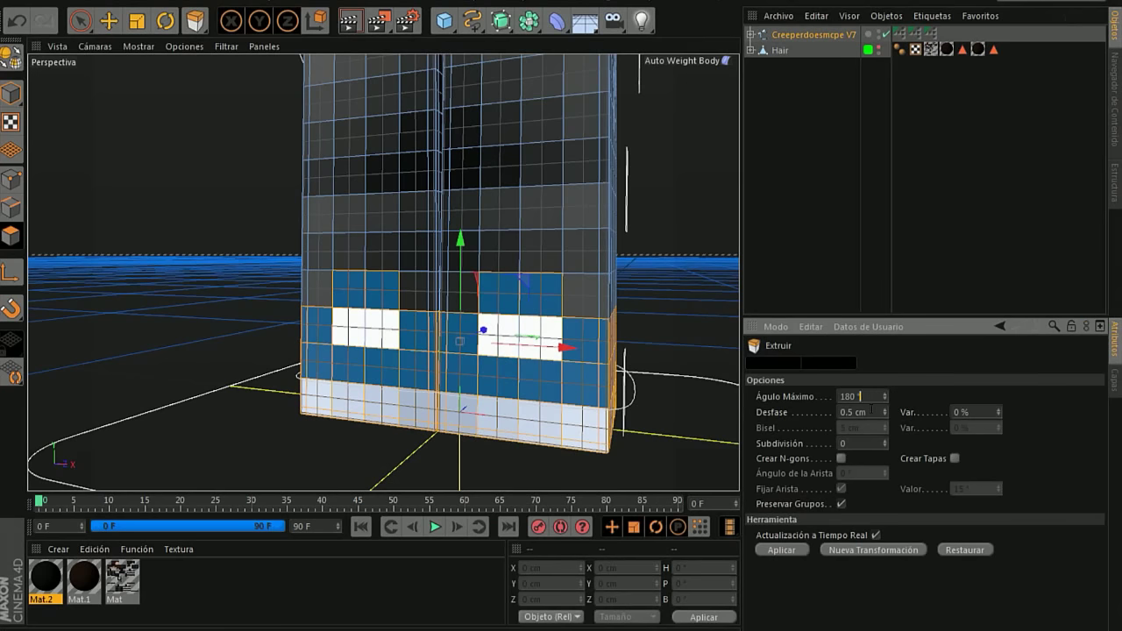
Apply the leg-patch extrusion at 1.3 cm offset, then loop-select the legs' bottom horizontal loop.
{"action": "key", "text": "Tab"}
{"action": "type", "text": "1.3"}
{"action": "key", "text": "Return"}
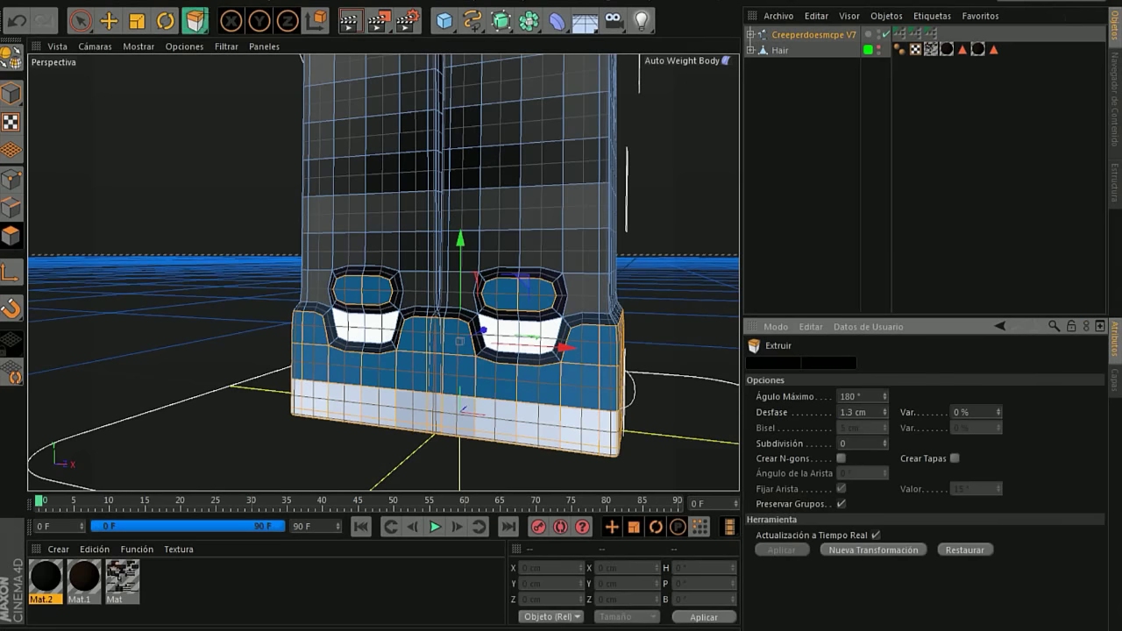
{"action": "left_click", "coordinate": [195, 21]}
{"action": "left_click", "coordinate": [263, 99]}
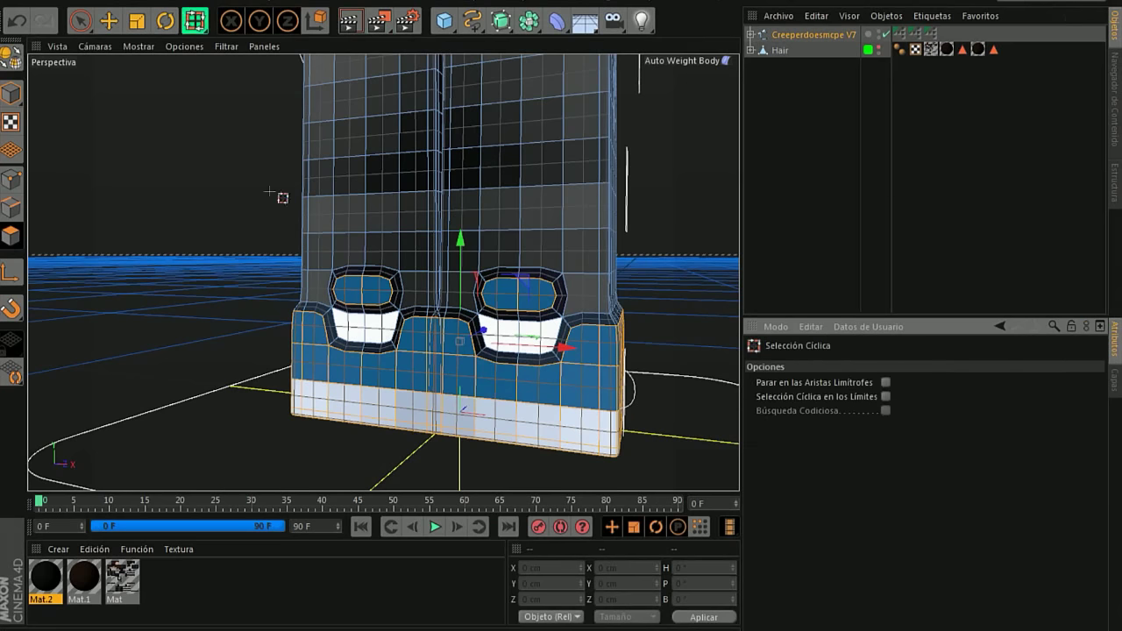
{"action": "left_click", "coordinate": [391, 423]}
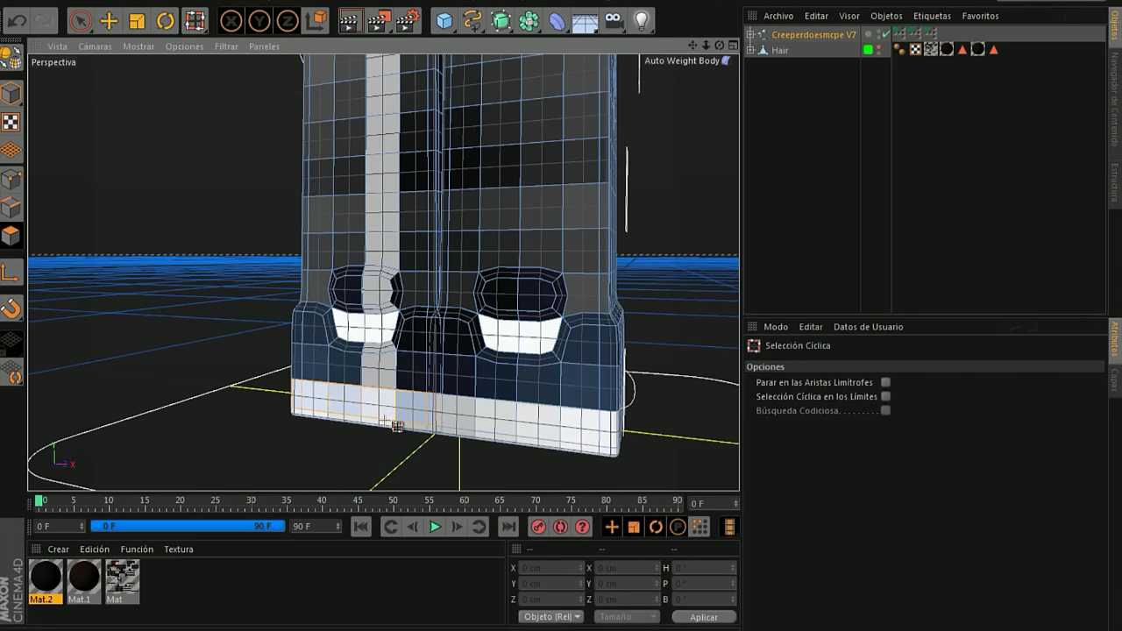
{"action": "left_click", "coordinate": [479, 435]}
{"action": "left_click", "coordinate": [480, 433]}
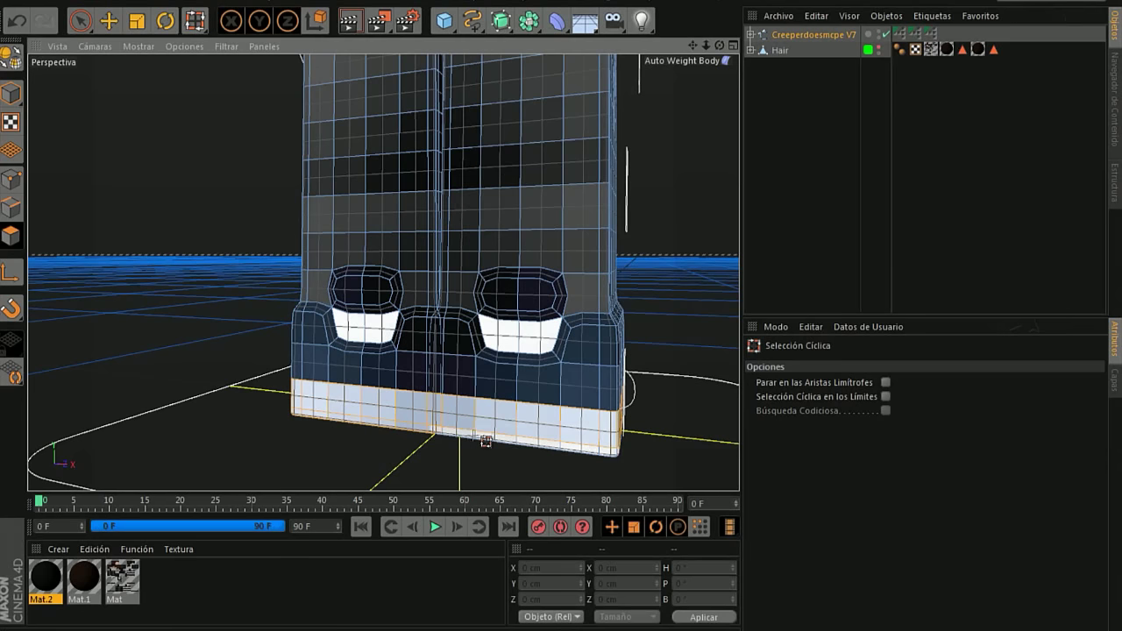
Extrude the bottom leg loop outward with a 0.7 cm offset.
{"action": "right_click", "coordinate": [485, 433]}
{"action": "left_click", "coordinate": [526, 295]}
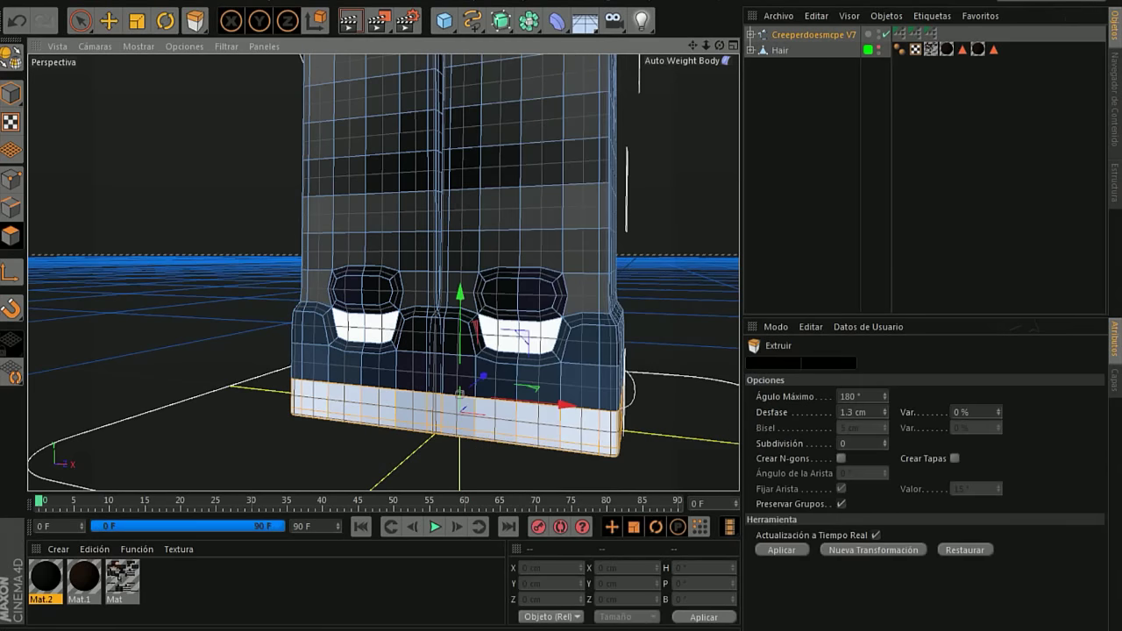
{"action": "double_click", "coordinate": [848, 412]}
{"action": "key", "text": "BackSpace"}
{"action": "type", "text": "7"}
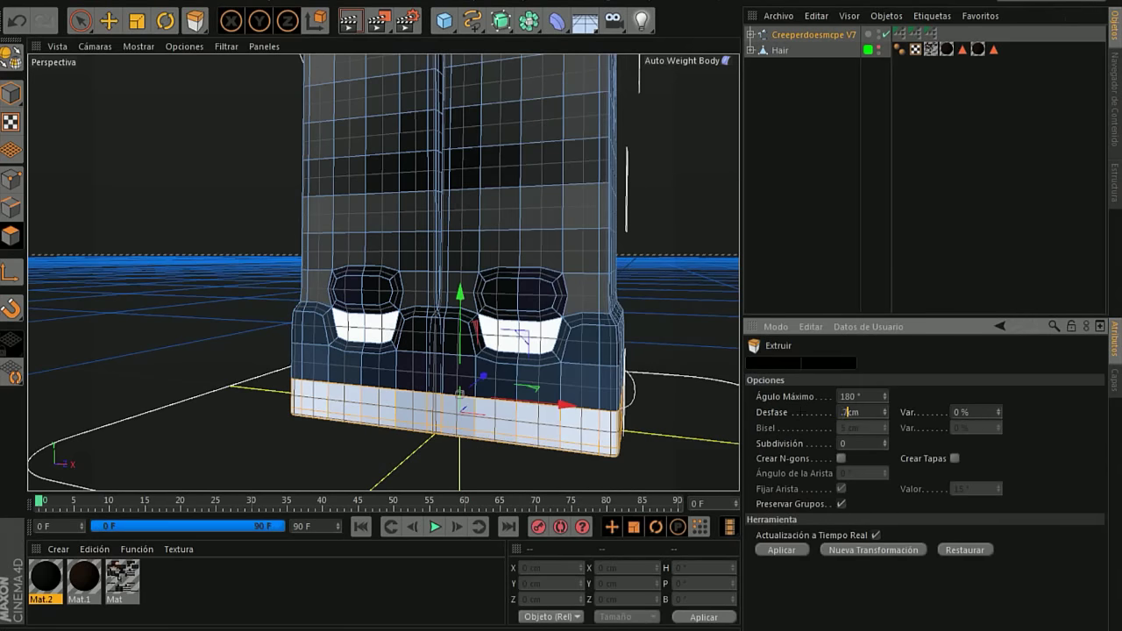
{"action": "key", "text": "Return"}
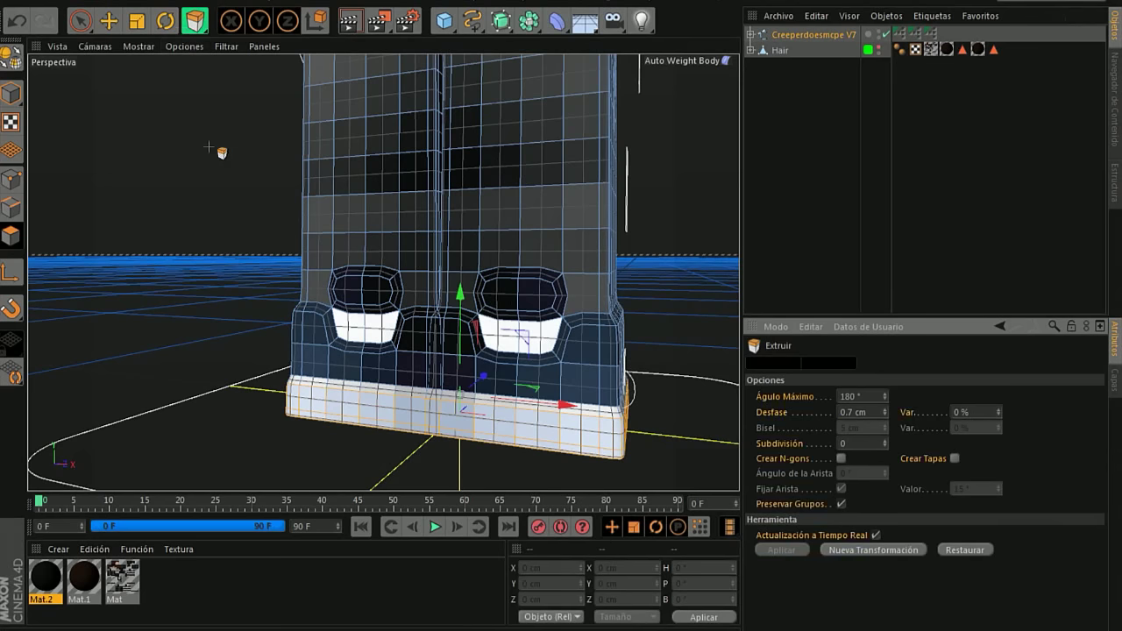
Select all polygons of the leg mesh.
{"action": "key", "text": "ctrl+a"}
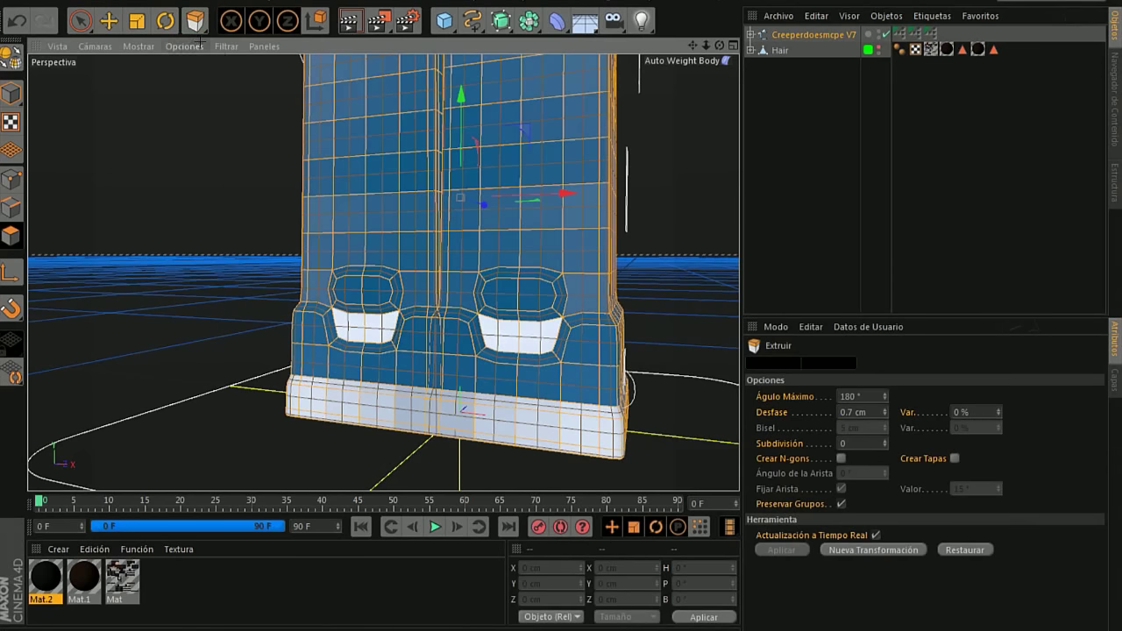
{"action": "key", "text": "m"}
{"action": "key", "text": "t"}
{"action": "left_click", "coordinate": [195, 21]}
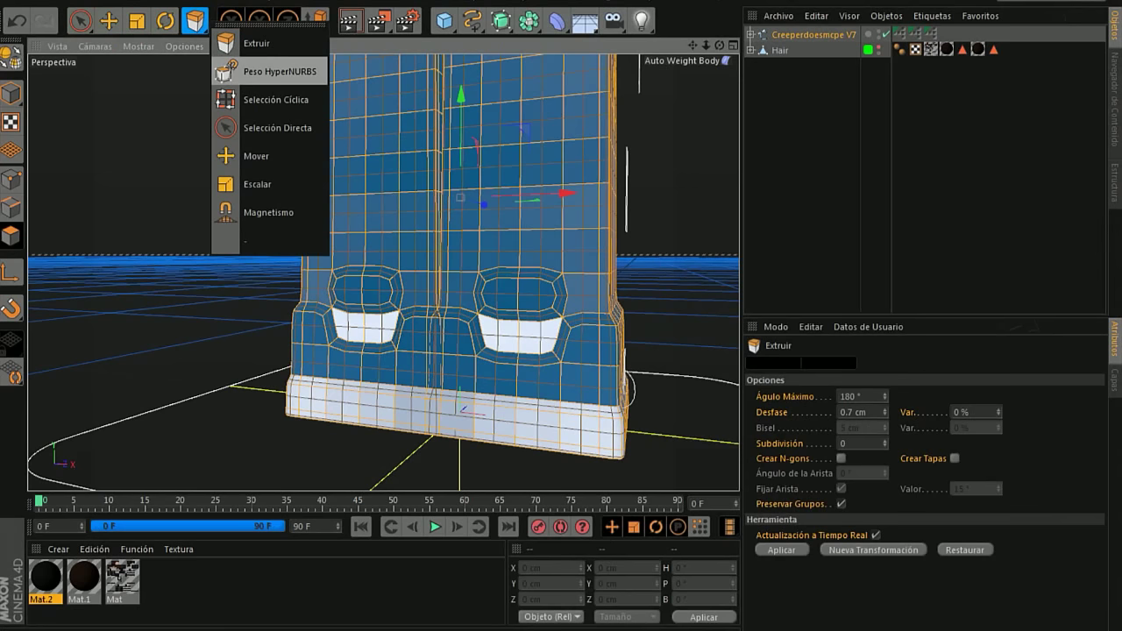
Paint 100% HyperNURBS weight onto the leg mesh, comparing smooth versus squared results.
{"action": "left_click", "coordinate": [270, 71]}
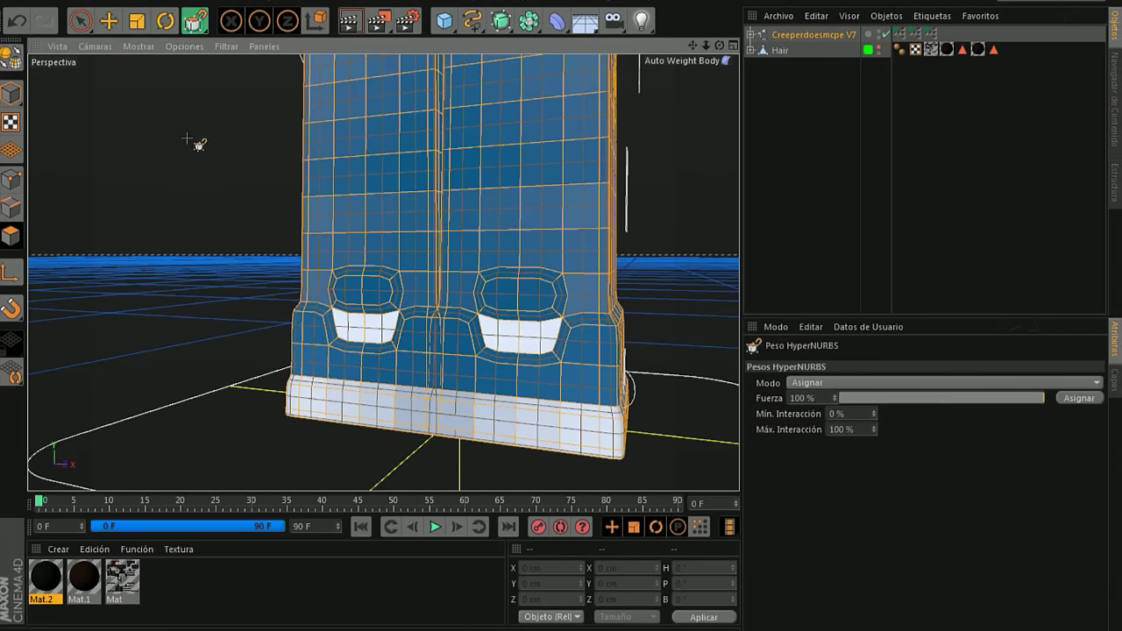
{"action": "left_click_drag", "start_coordinate": [195, 143], "coordinate": [263, 143]}
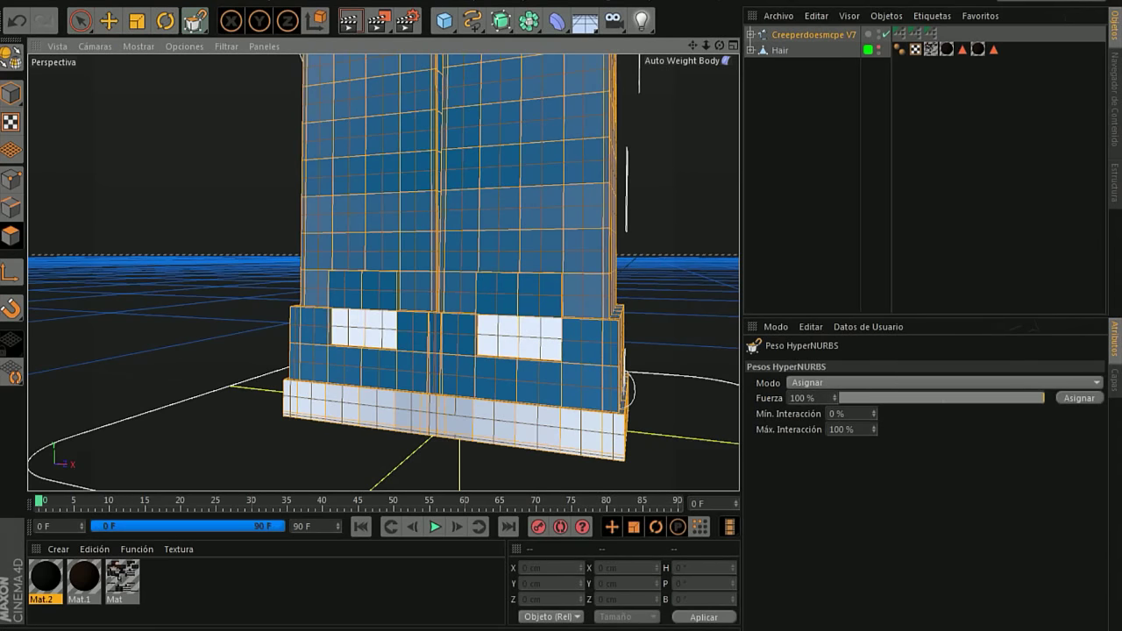
{"action": "key", "text": "ctrl+z"}
{"action": "key", "text": "ctrl+y"}
{"action": "key", "text": "ctrl+z"}
{"action": "key", "text": "ctrl+y"}
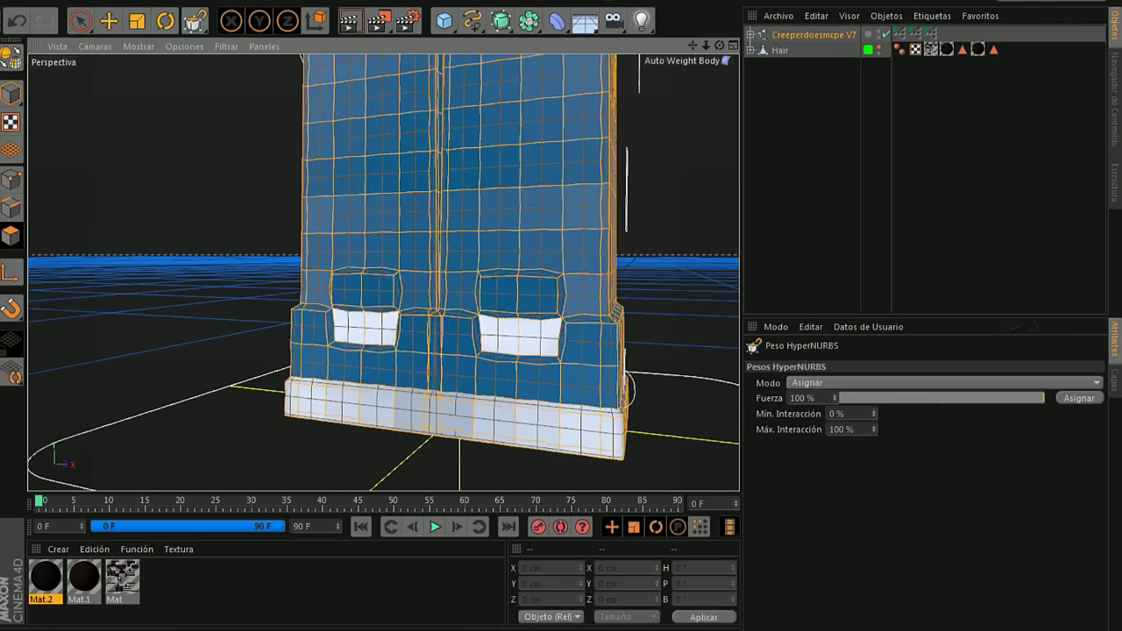
{"action": "scroll", "coordinate": [185, 226], "scroll_direction": "down", "scroll_amount": 3}
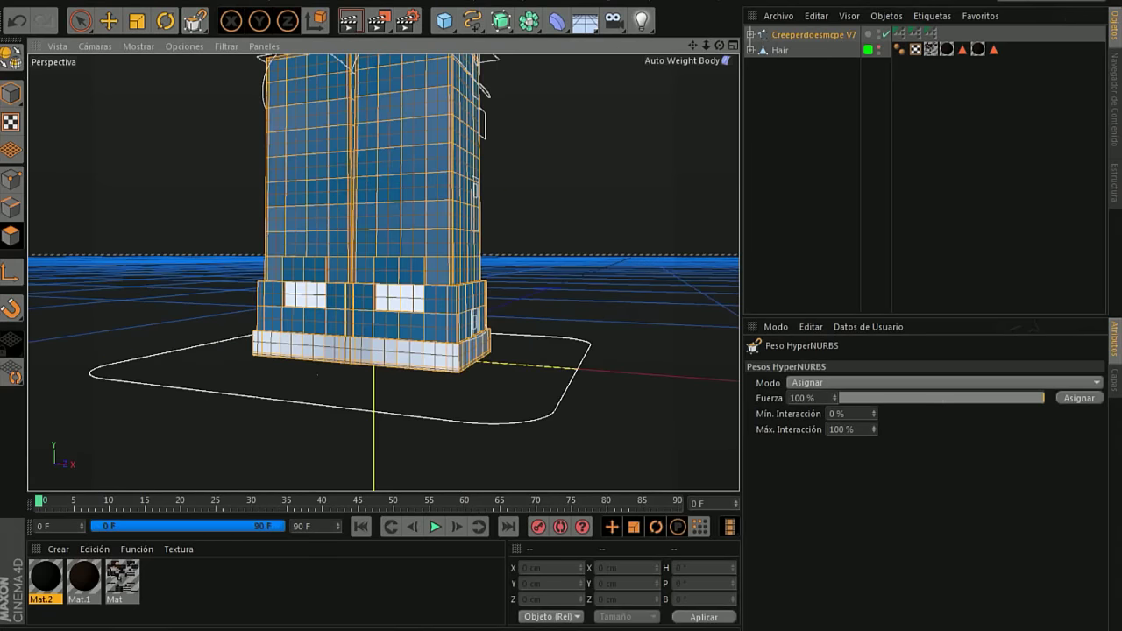
{"action": "middle_click_drag", "start_coordinate": [380, 105], "coordinate": [381, 268], "text": "alt"}
Select the character's upper-body mesh and switch to polygon editing mode.
{"action": "scroll", "coordinate": [458, 220], "scroll_direction": "down", "scroll_amount": 3}
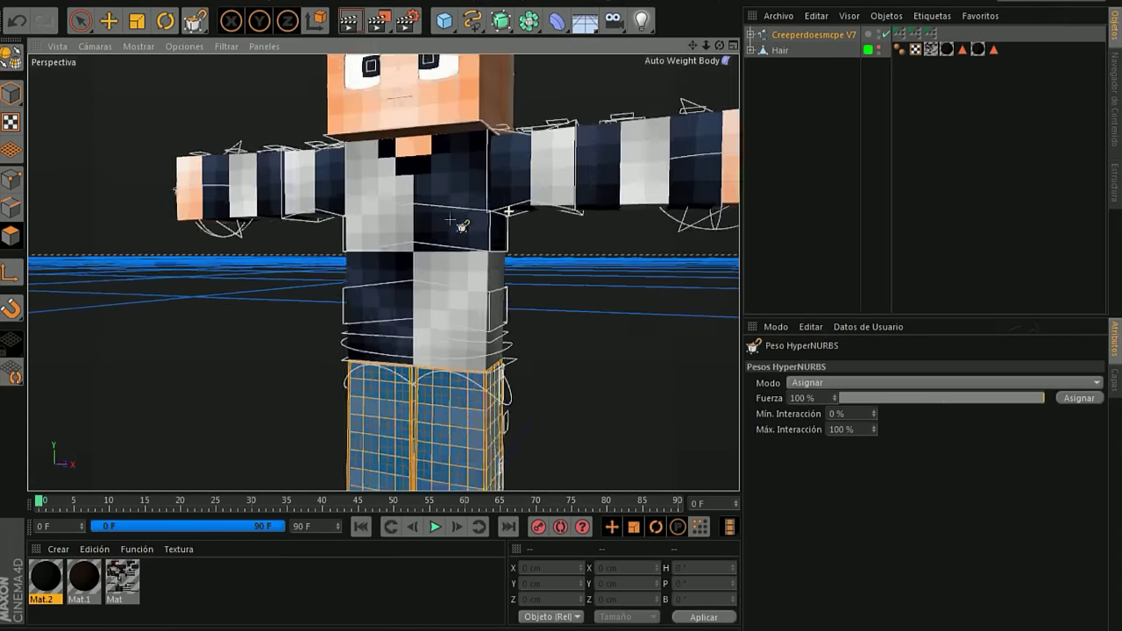
{"action": "key", "text": "e"}
{"action": "left_click", "coordinate": [12, 93]}
{"action": "scroll", "coordinate": [384, 271], "scroll_direction": "down", "scroll_amount": 3}
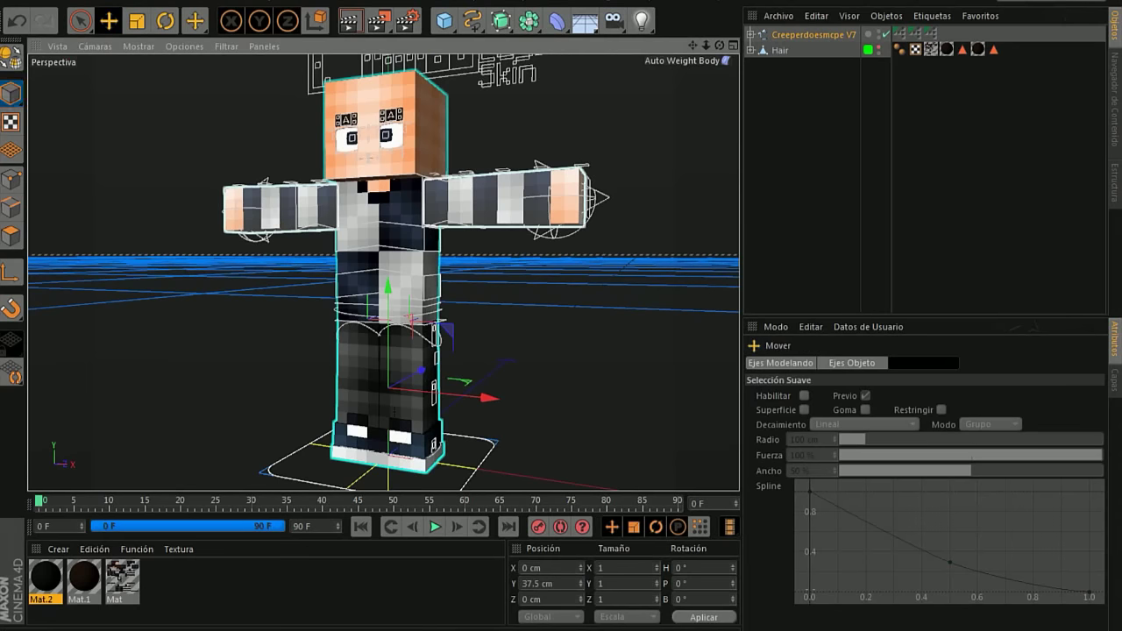
{"action": "left_click", "coordinate": [80, 20]}
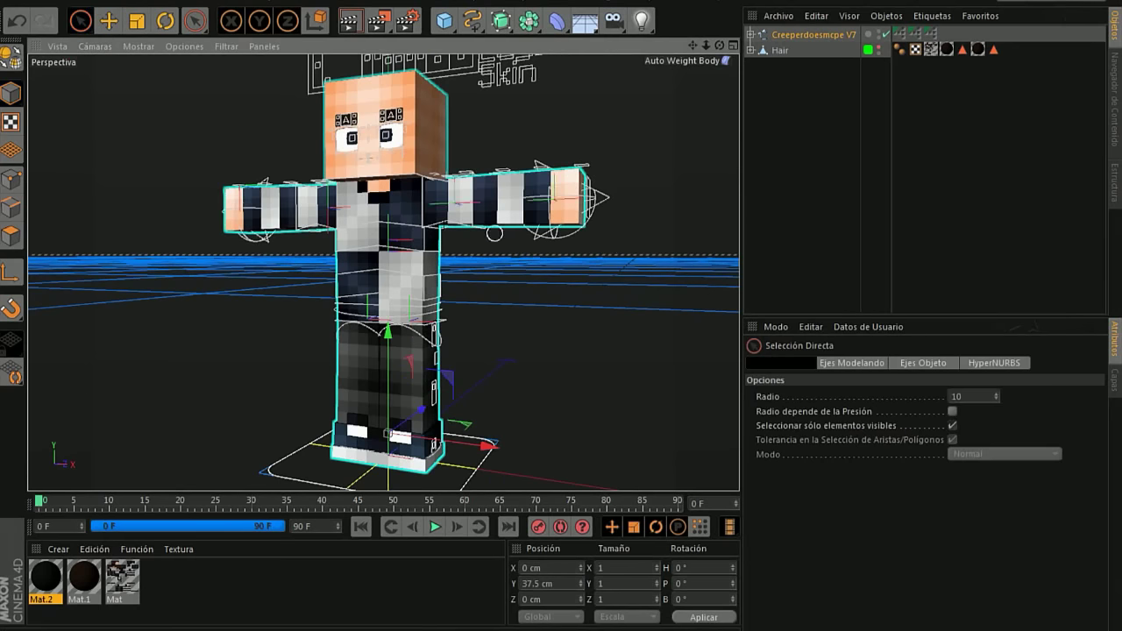
{"action": "left_click", "coordinate": [552, 188]}
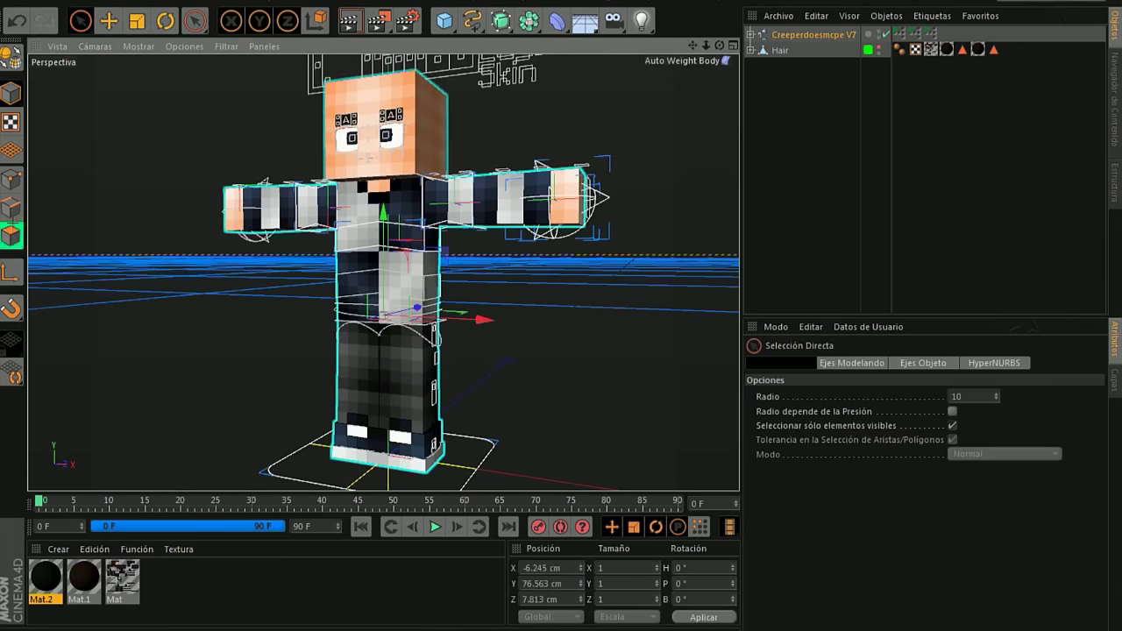
{"action": "left_click", "coordinate": [11, 235]}
{"action": "scroll", "coordinate": [228, 197], "scroll_direction": "up", "scroll_amount": 3}
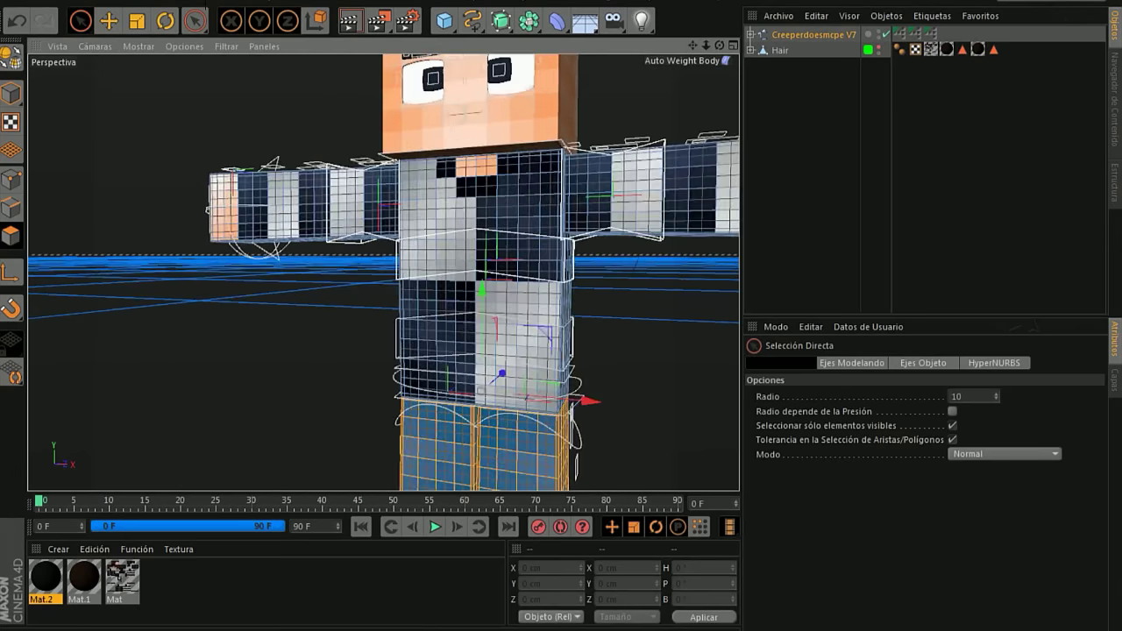
Loop-select four polygon loops across the left and right arms.
{"action": "left_click", "coordinate": [195, 20]}
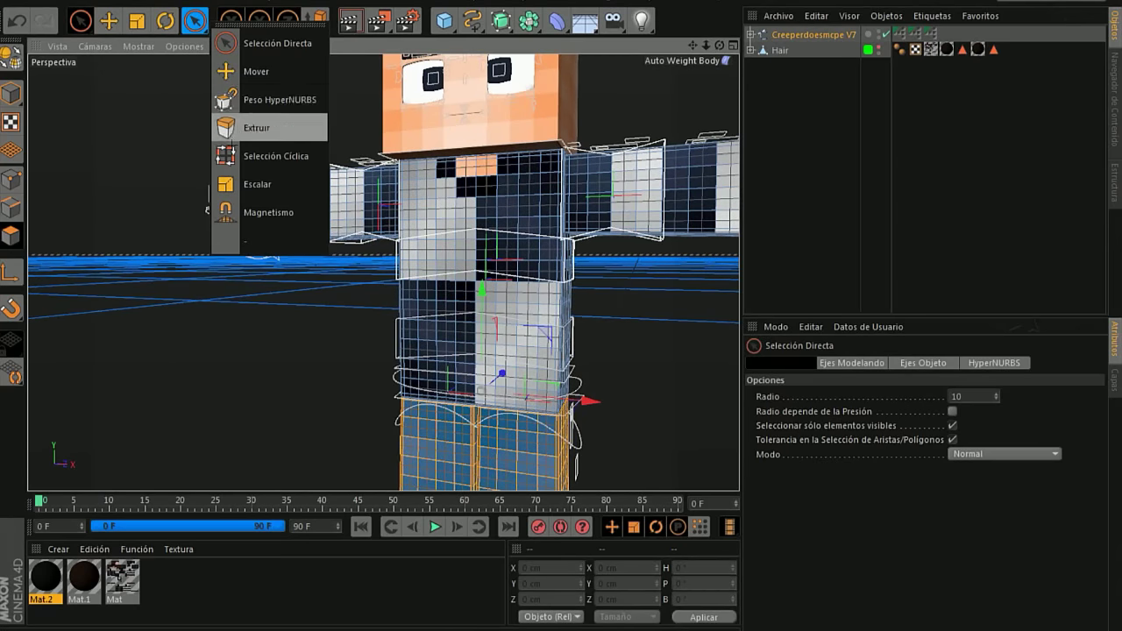
{"action": "left_click", "coordinate": [226, 156]}
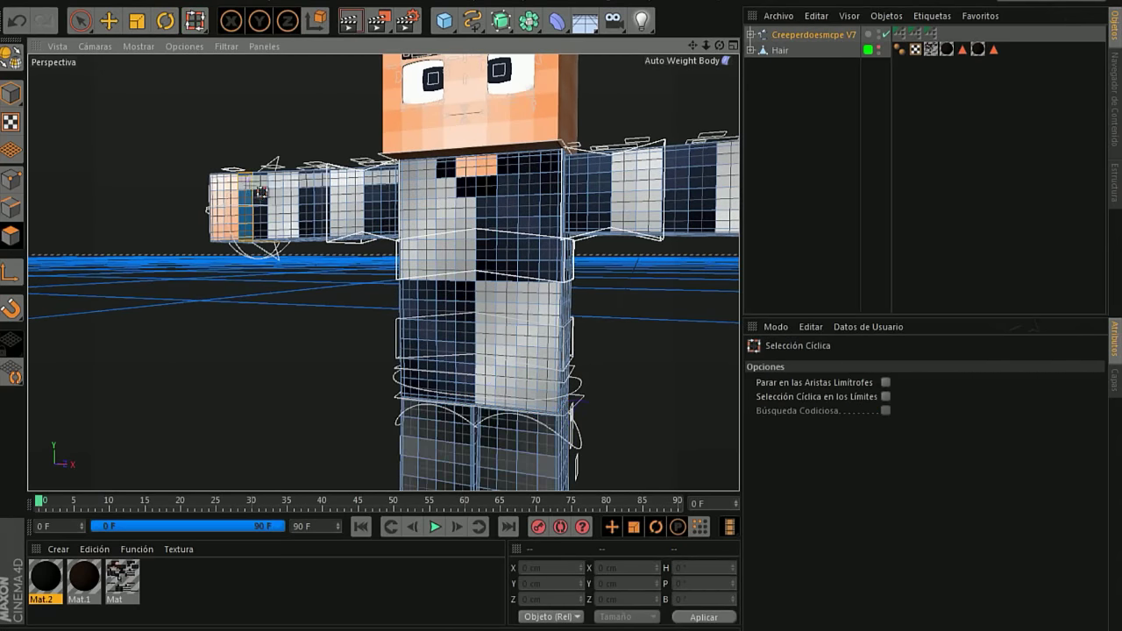
{"action": "left_click", "coordinate": [263, 195]}
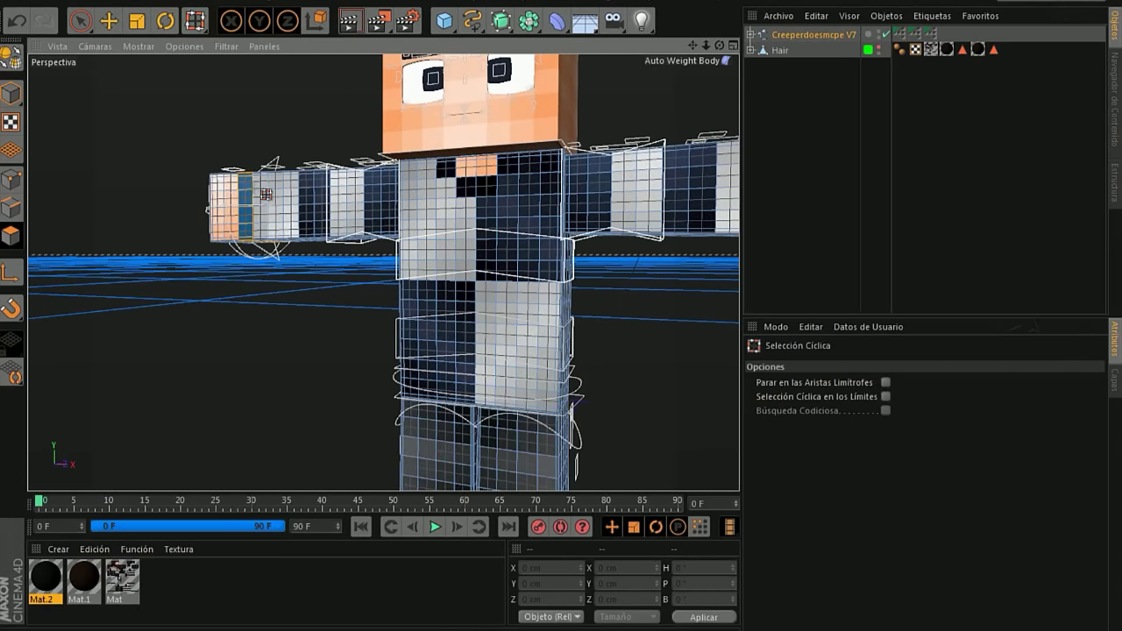
{"action": "left_click", "coordinate": [311, 192], "text": "shift"}
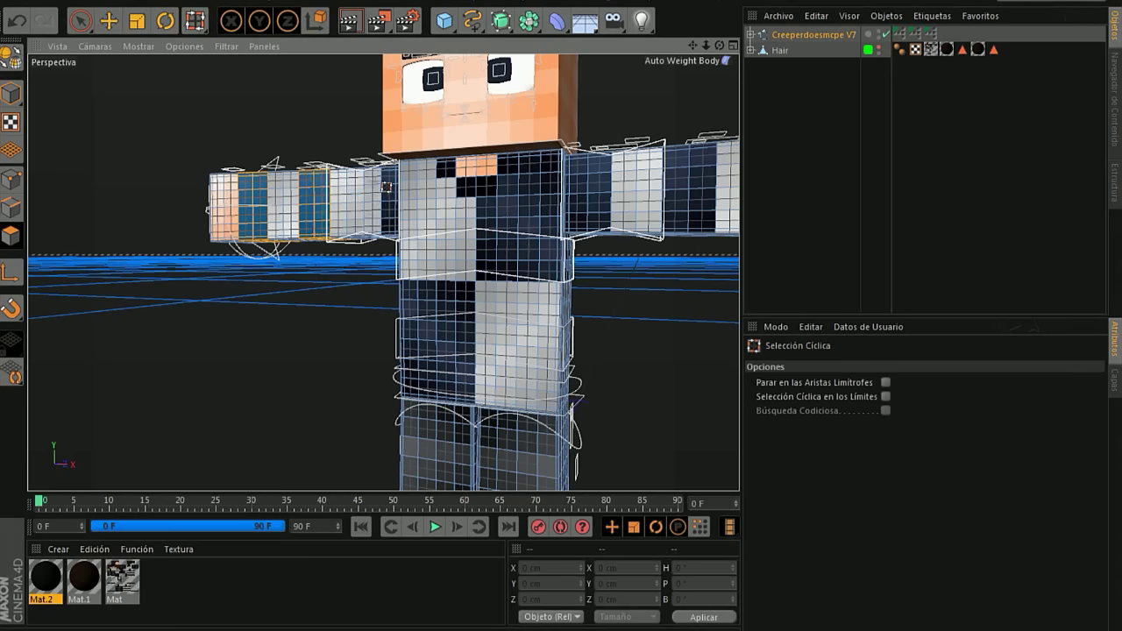
{"action": "left_click", "coordinate": [390, 190], "text": "shift"}
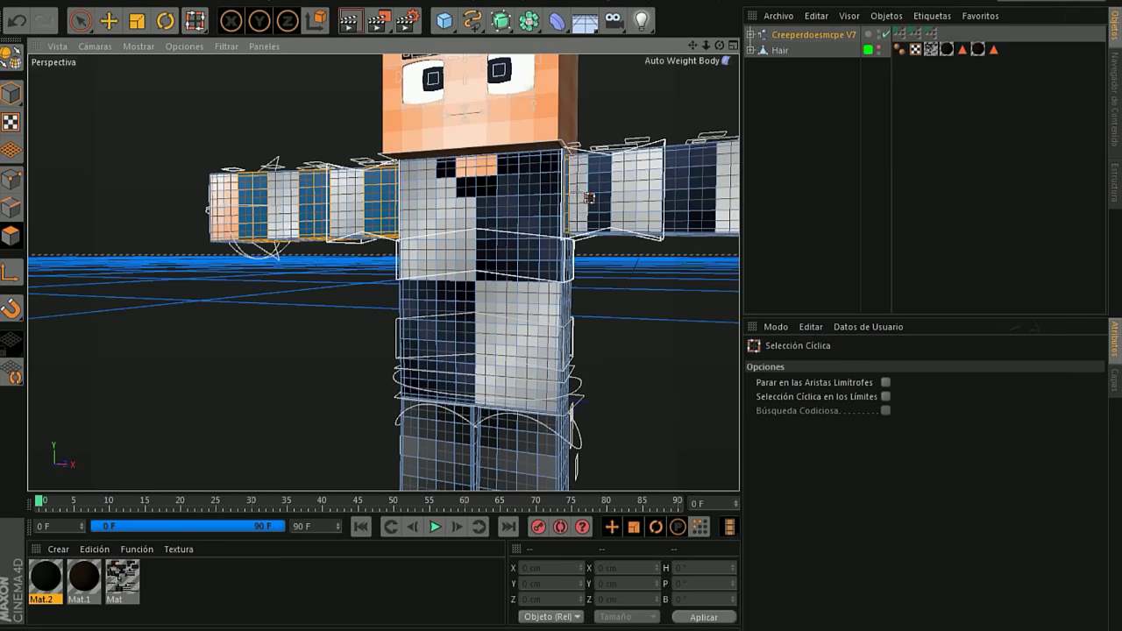
{"action": "left_click", "coordinate": [604, 193], "text": "shift"}
{"action": "left_click_drag", "start_coordinate": [692, 44], "coordinate": [579, 53]}
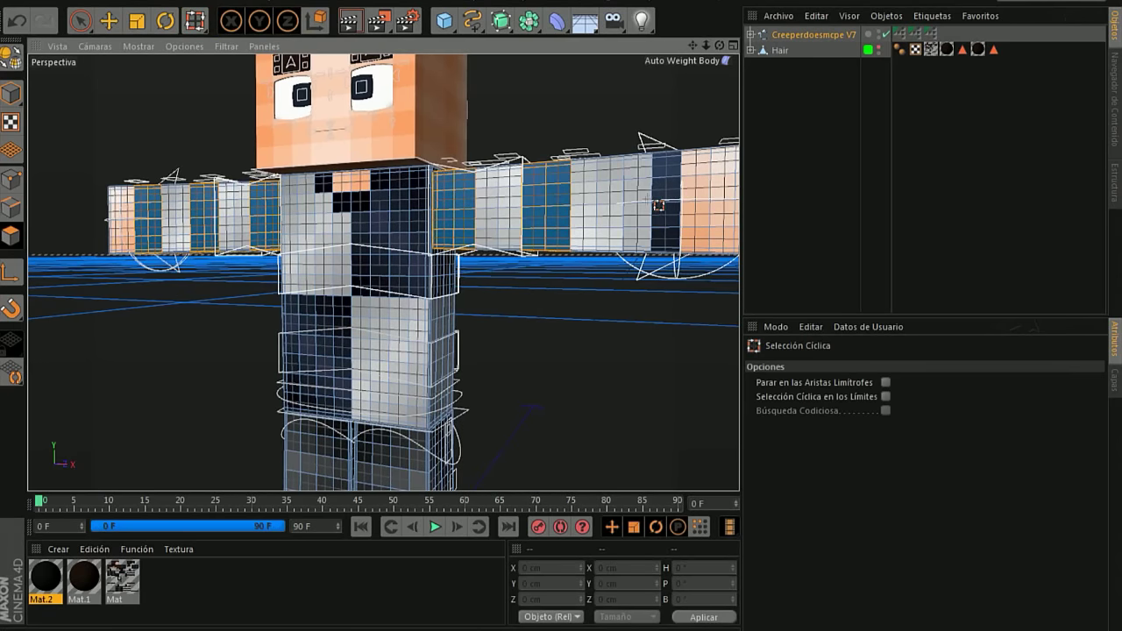
{"action": "right_click", "coordinate": [659, 200]}
Apply the 0.7 cm extrusion to the arm loops and select a small chest patch.
{"action": "left_click", "coordinate": [698, 297]}
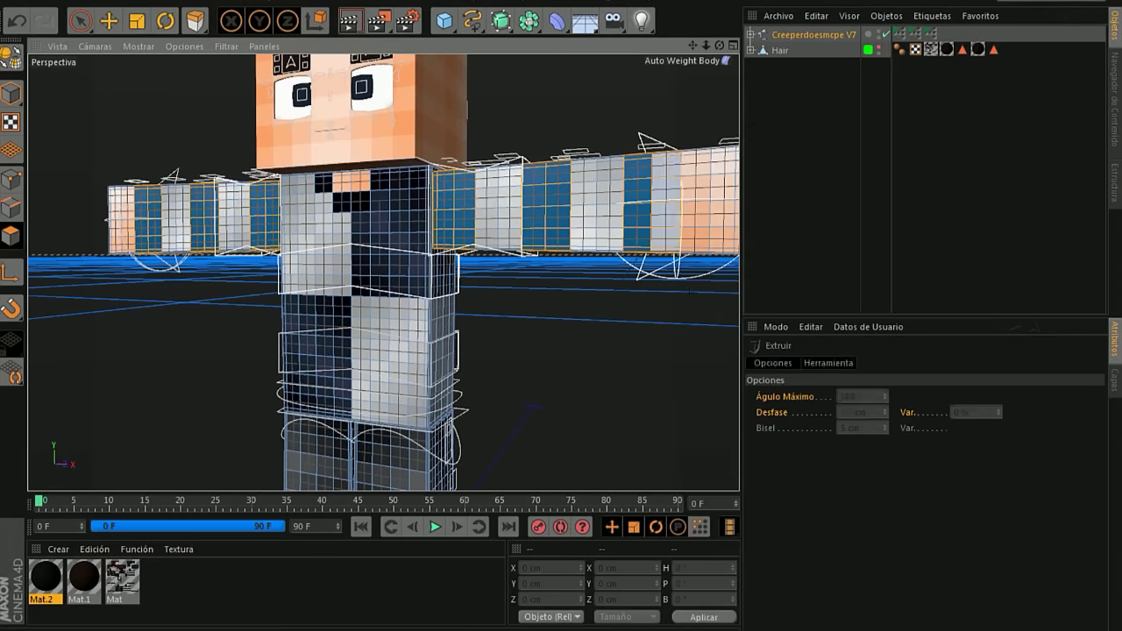
{"action": "left_click", "coordinate": [780, 547]}
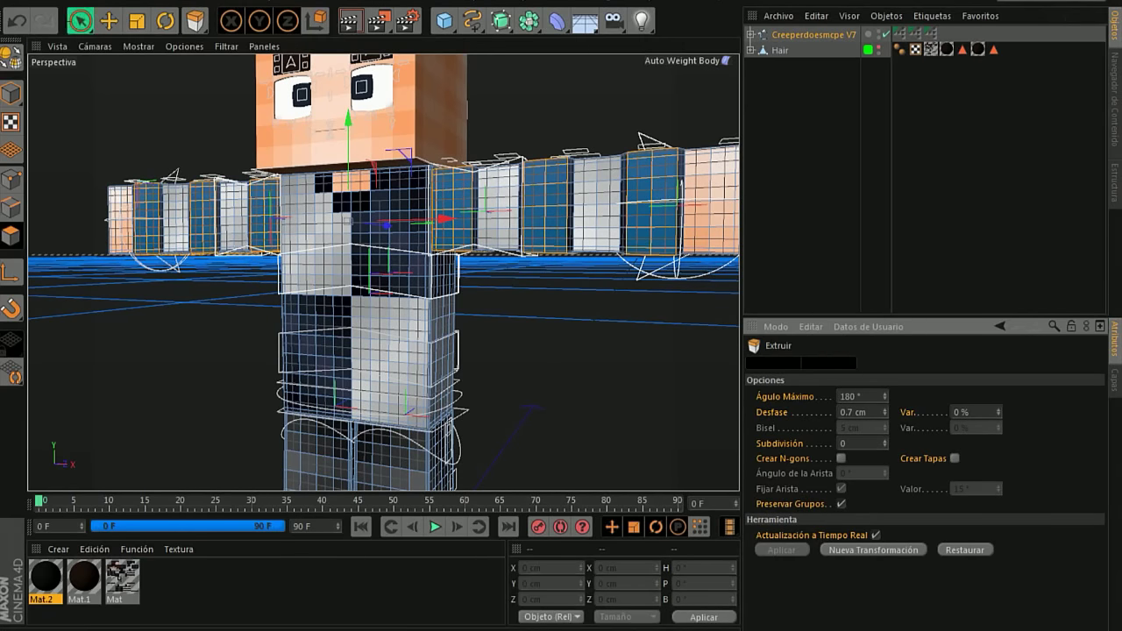
{"action": "left_click", "coordinate": [80, 21]}
{"action": "scroll", "coordinate": [320, 184], "scroll_direction": "up", "scroll_amount": 3}
{"action": "left_click_drag", "start_coordinate": [323, 178], "coordinate": [400, 173]}
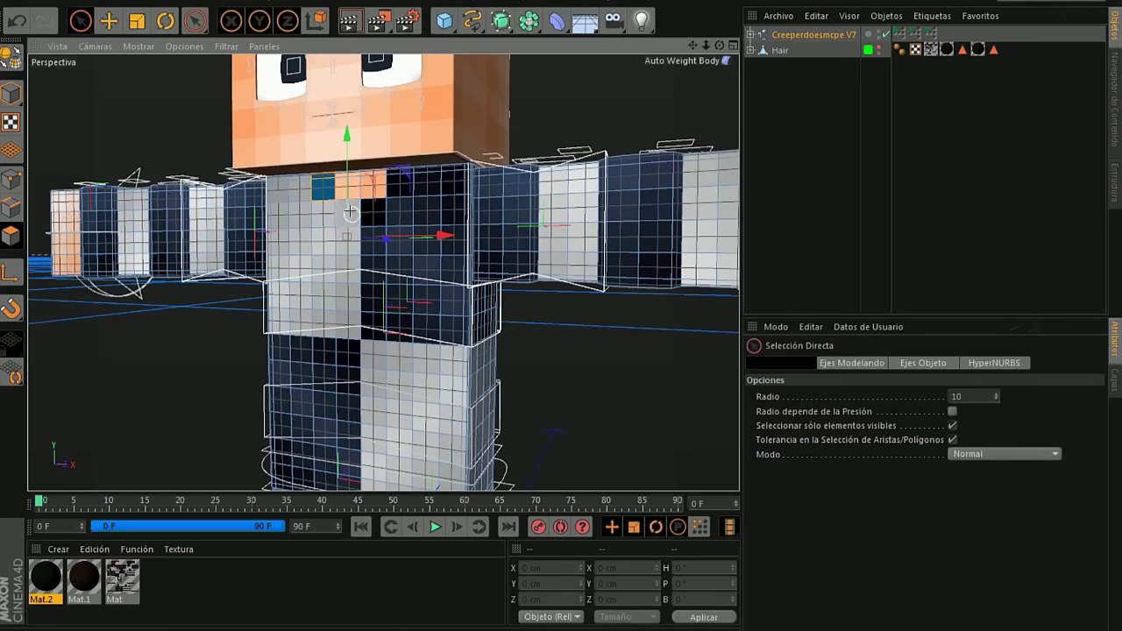
Extrude the chest patch by 1.3 cm, then select every polygon of the mesh.
{"action": "right_click", "coordinate": [394, 180]}
{"action": "left_click", "coordinate": [433, 297]}
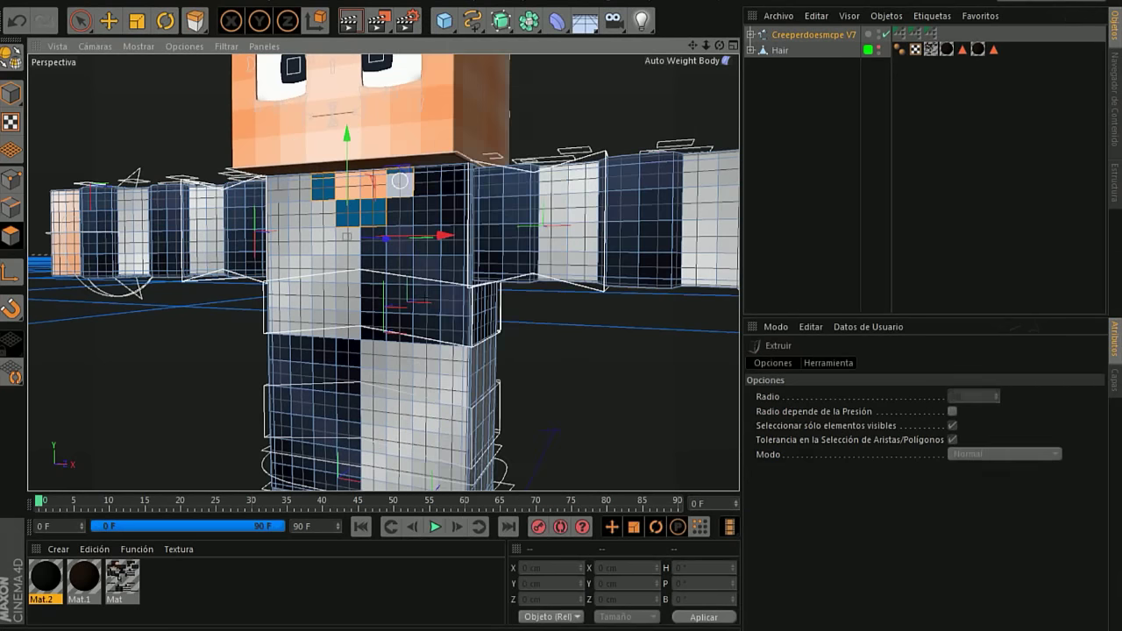
{"action": "double_click", "coordinate": [848, 412]}
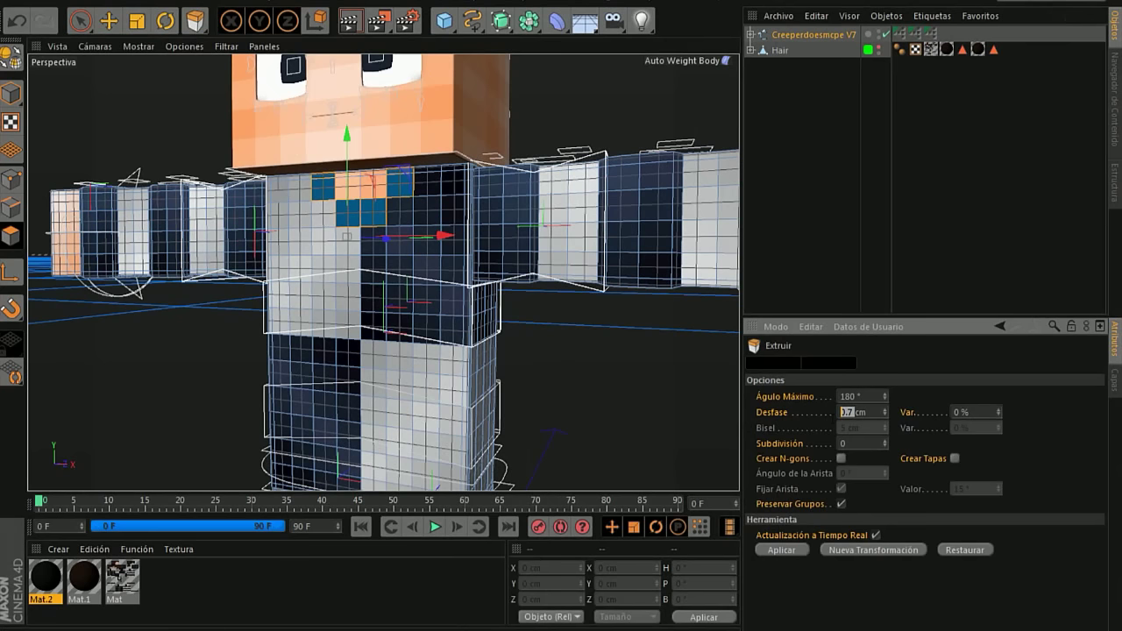
{"action": "key", "text": "BackSpace"}
{"action": "key", "text": "Return"}
{"action": "scroll", "coordinate": [606, 332], "scroll_direction": "down", "scroll_amount": 3}
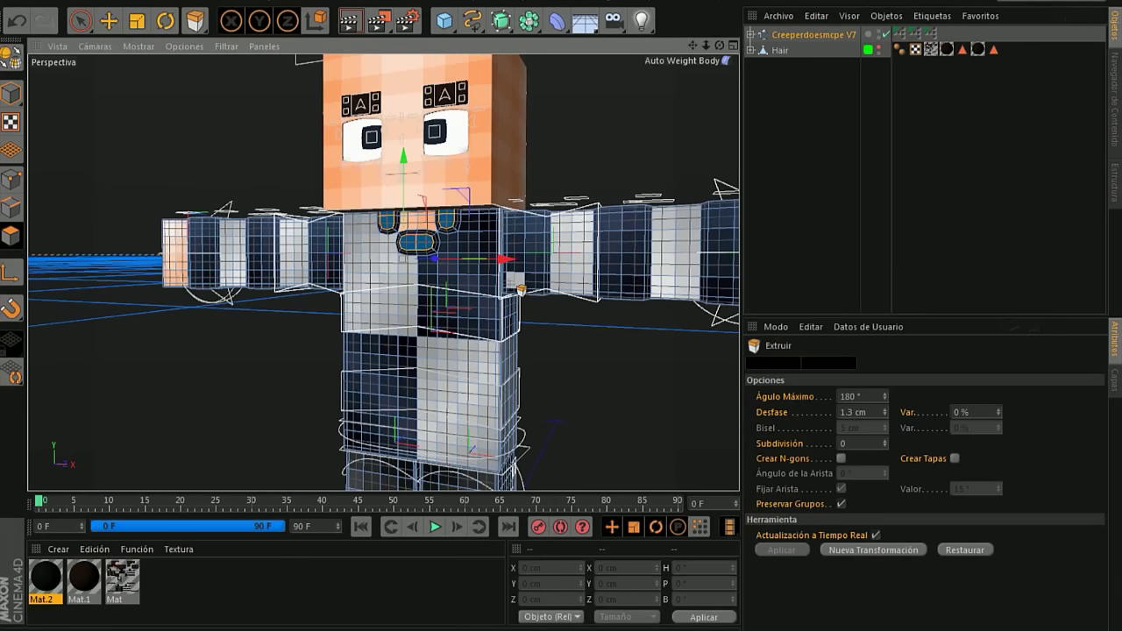
{"action": "key", "text": "ctrl+a"}
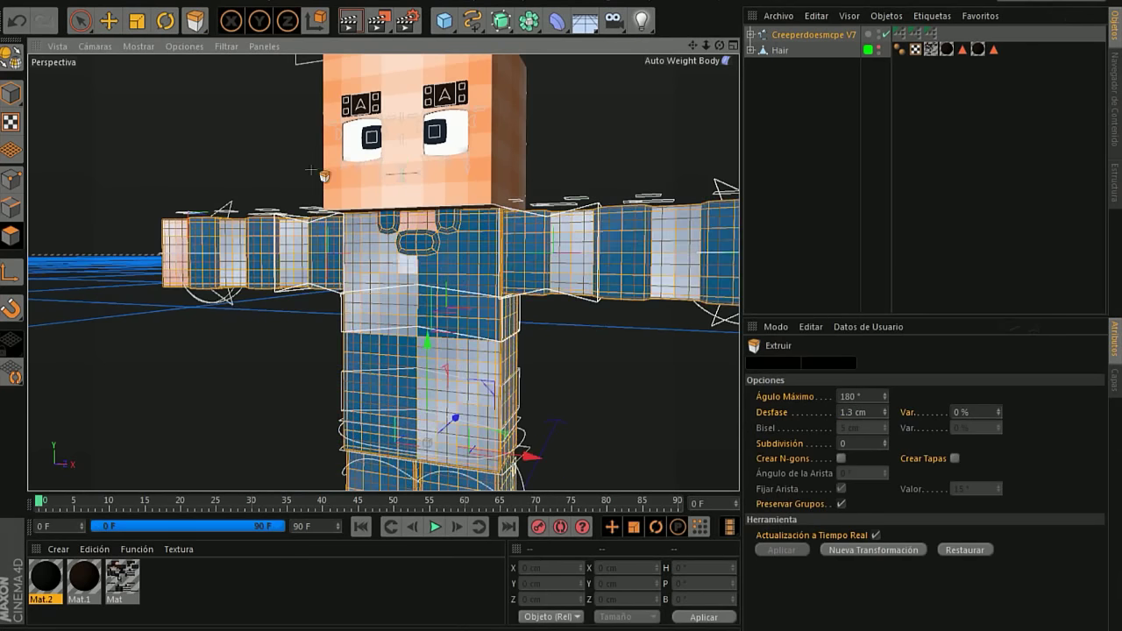
{"action": "left_click", "coordinate": [194, 21]}
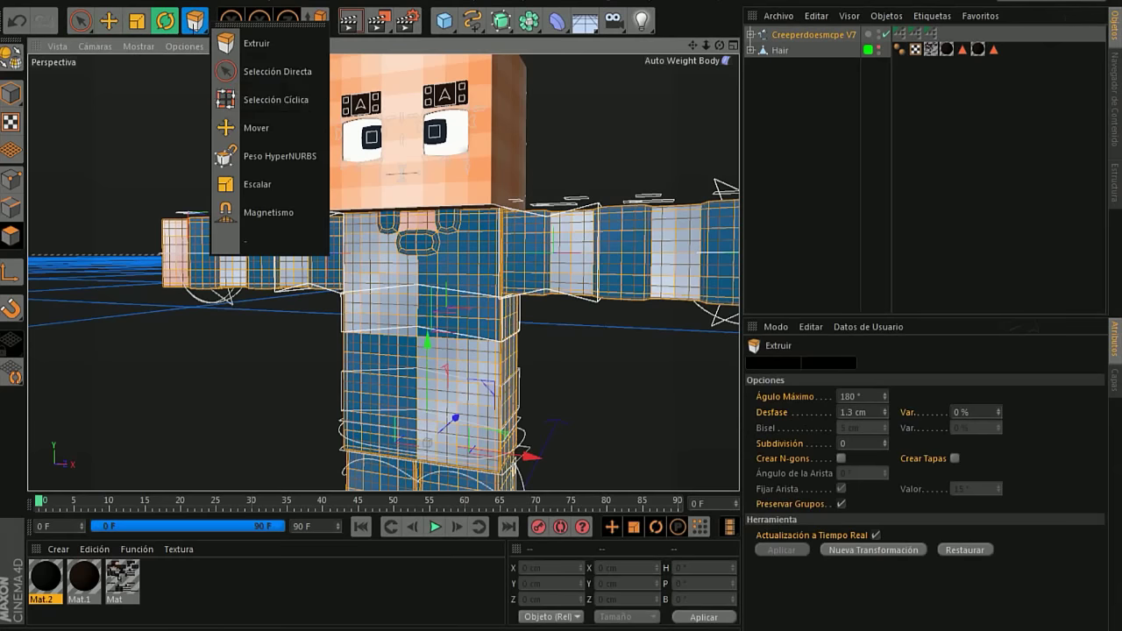
Give the upper body full HyperNURBS weight, then deselect all to reveal the textured rig.
{"action": "left_click", "coordinate": [228, 156]}
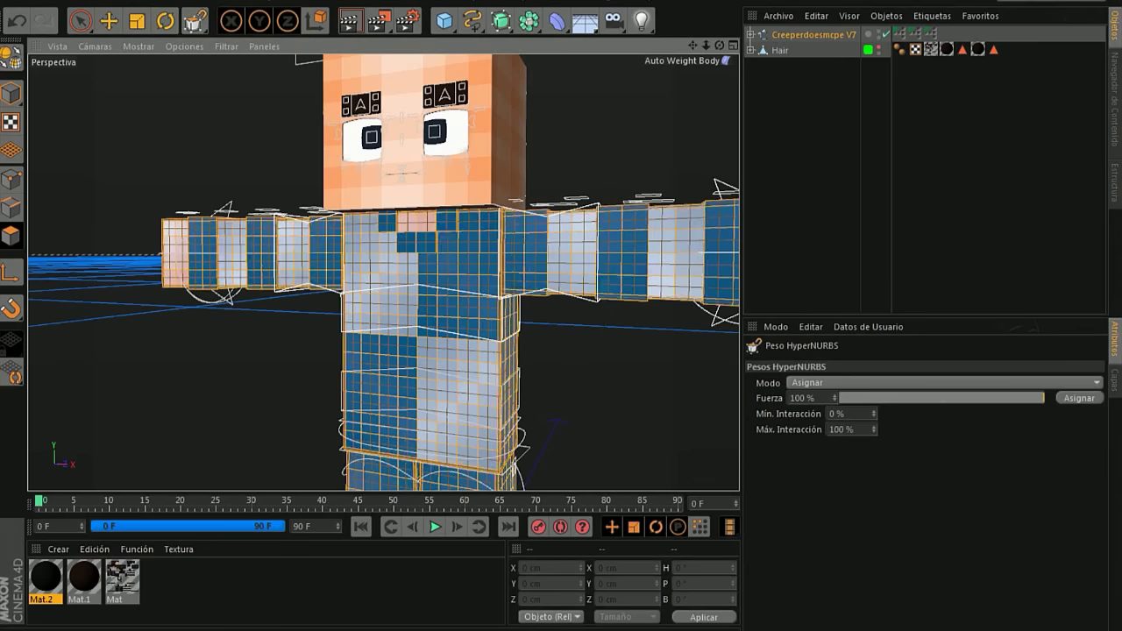
{"action": "scroll", "coordinate": [176, 145], "scroll_direction": "down", "scroll_amount": 3}
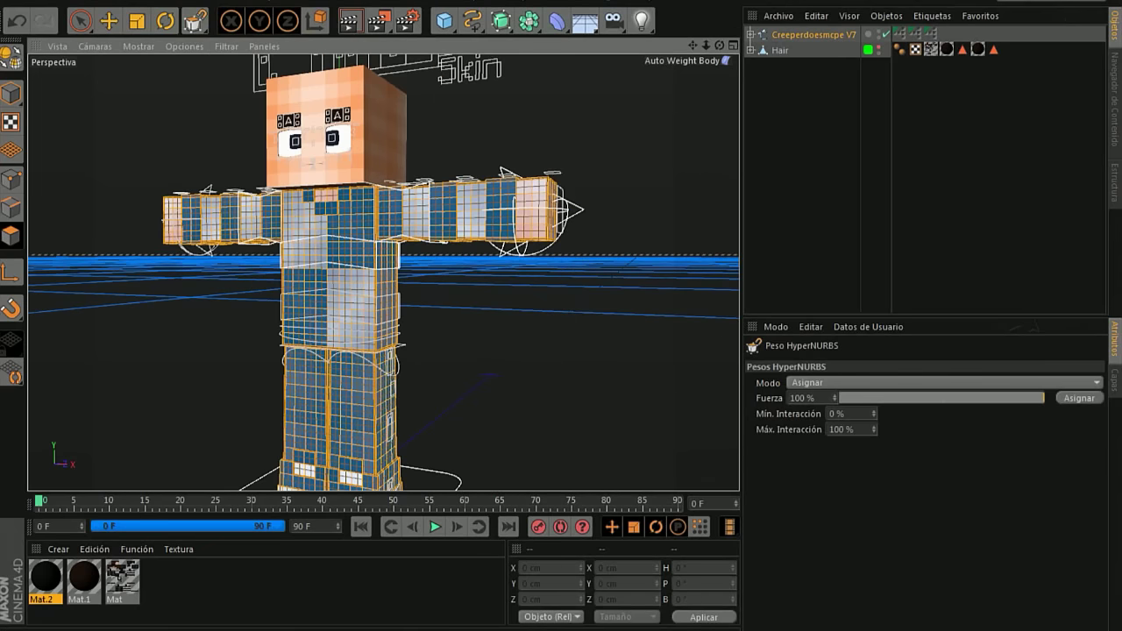
{"action": "middle_click_drag", "start_coordinate": [395, 263], "coordinate": [451, 324], "text": "alt"}
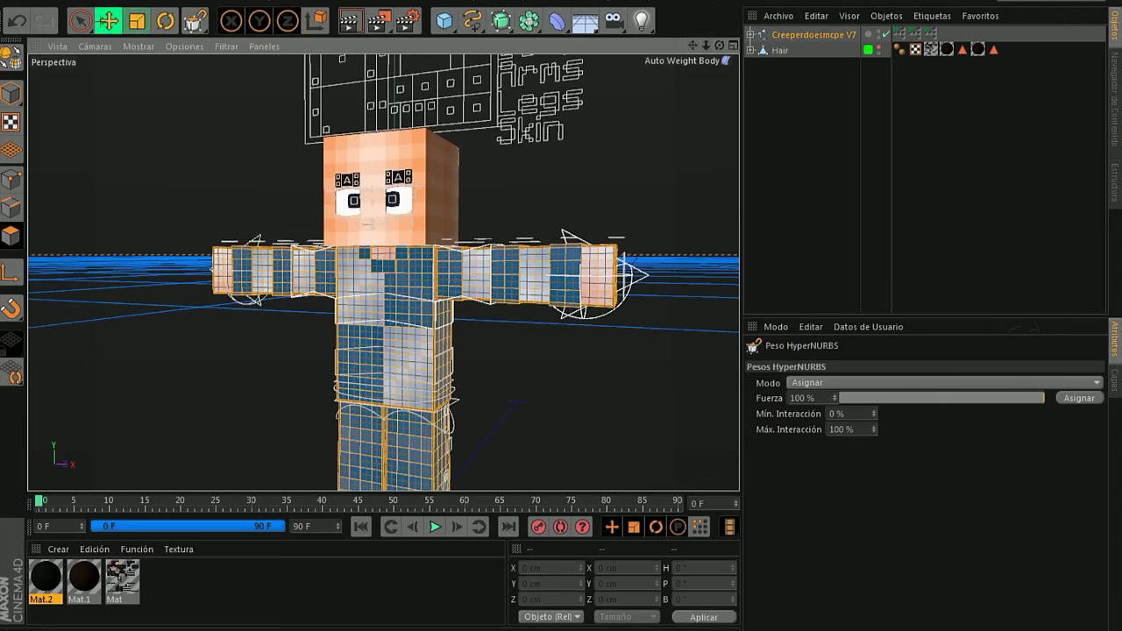
{"action": "left_click", "coordinate": [109, 21]}
{"action": "key", "text": "ctrl+shift+a"}
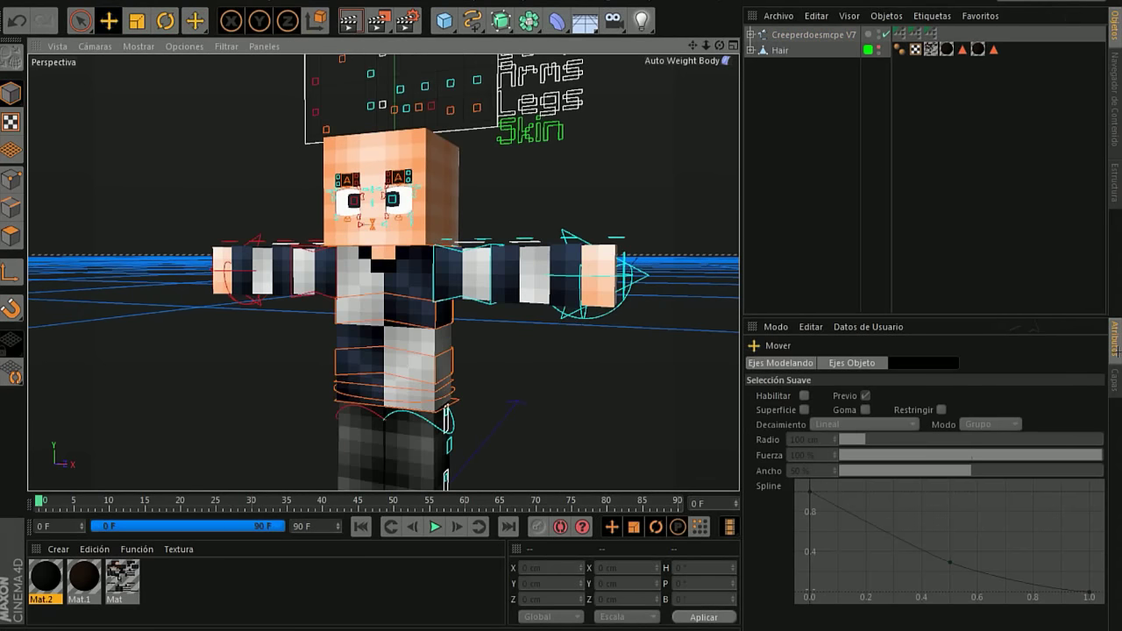
{"action": "left_click", "coordinate": [1113, 379]}
{"action": "left_click", "coordinate": [395, 369]}
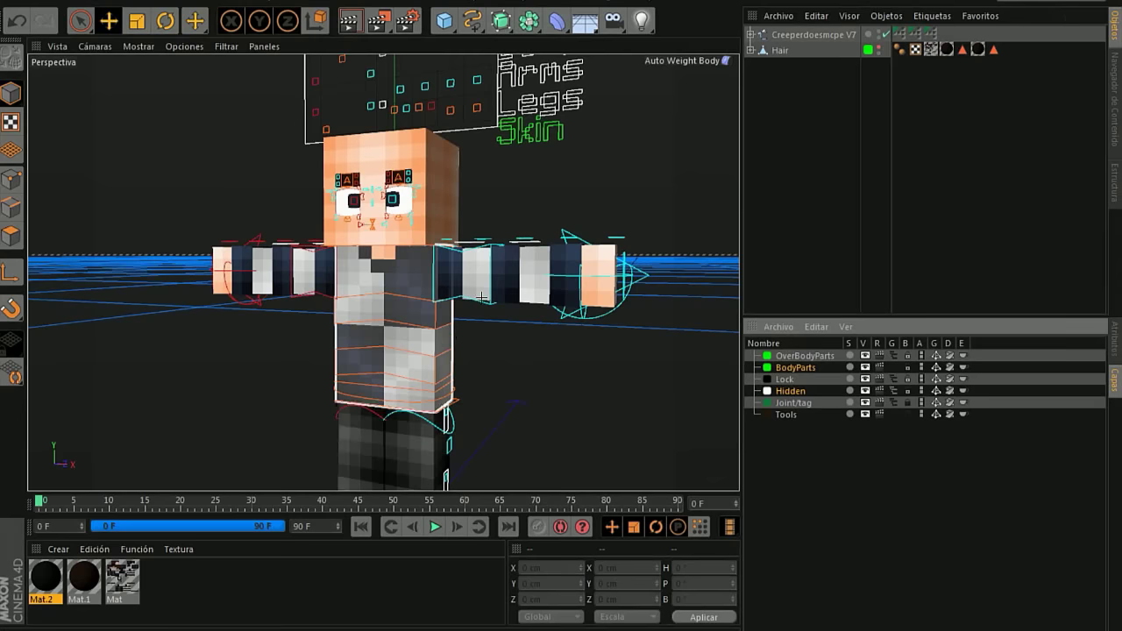
{"action": "left_click_drag", "start_coordinate": [526, 276], "coordinate": [710, 162]}
{"action": "key", "text": "ctrl+z"}
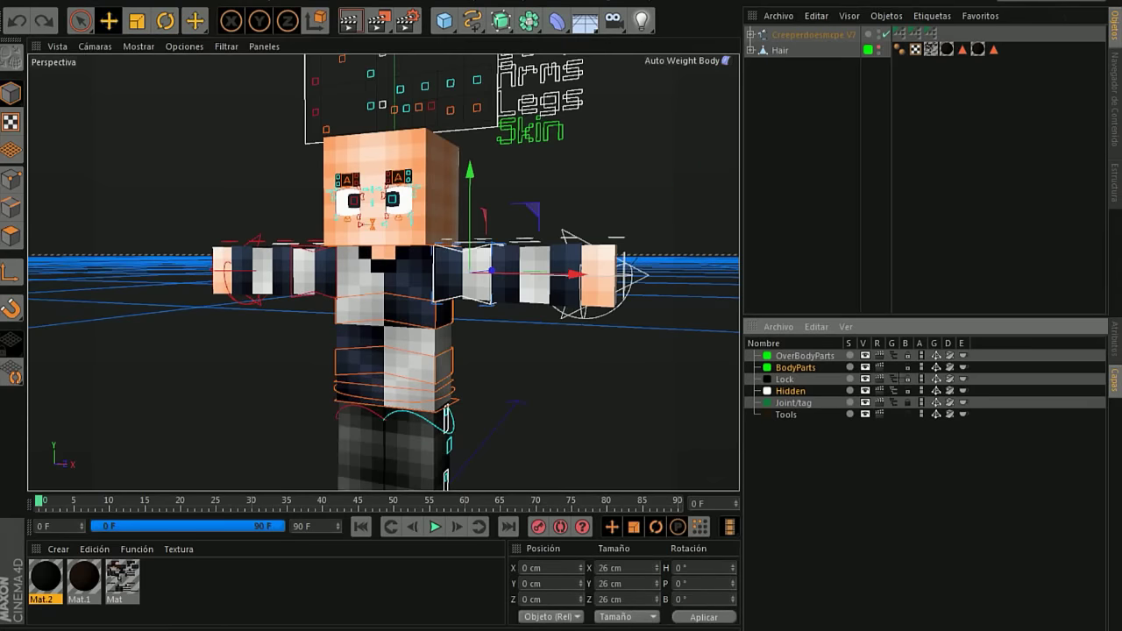
{"action": "left_click", "coordinate": [1114, 342]}
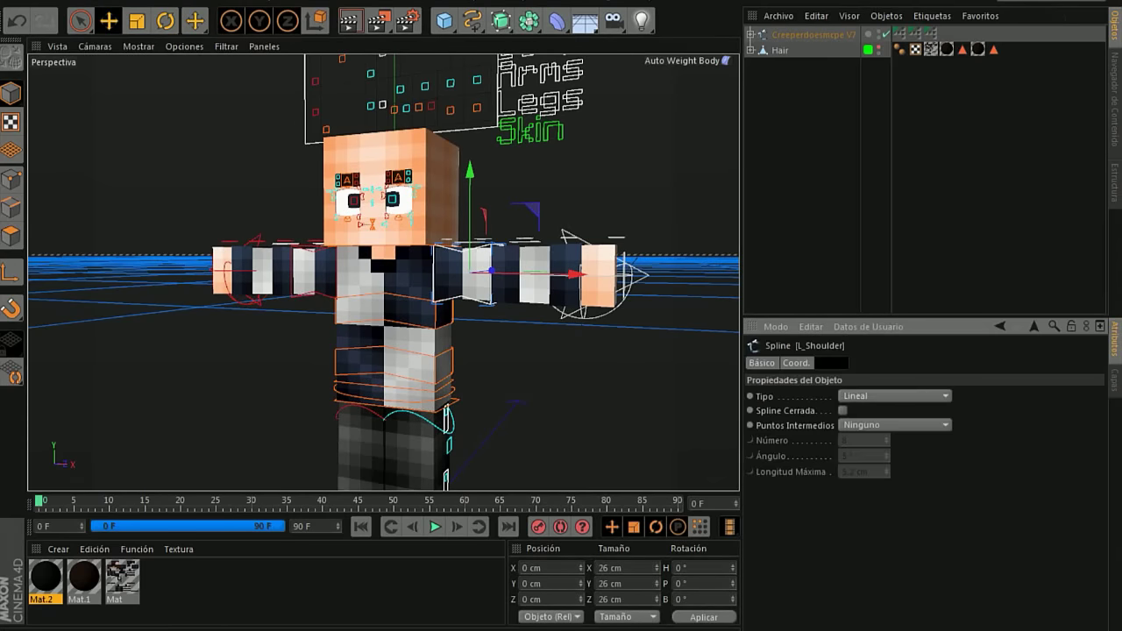
{"action": "left_click_drag", "start_coordinate": [718, 45], "coordinate": [679, 49]}
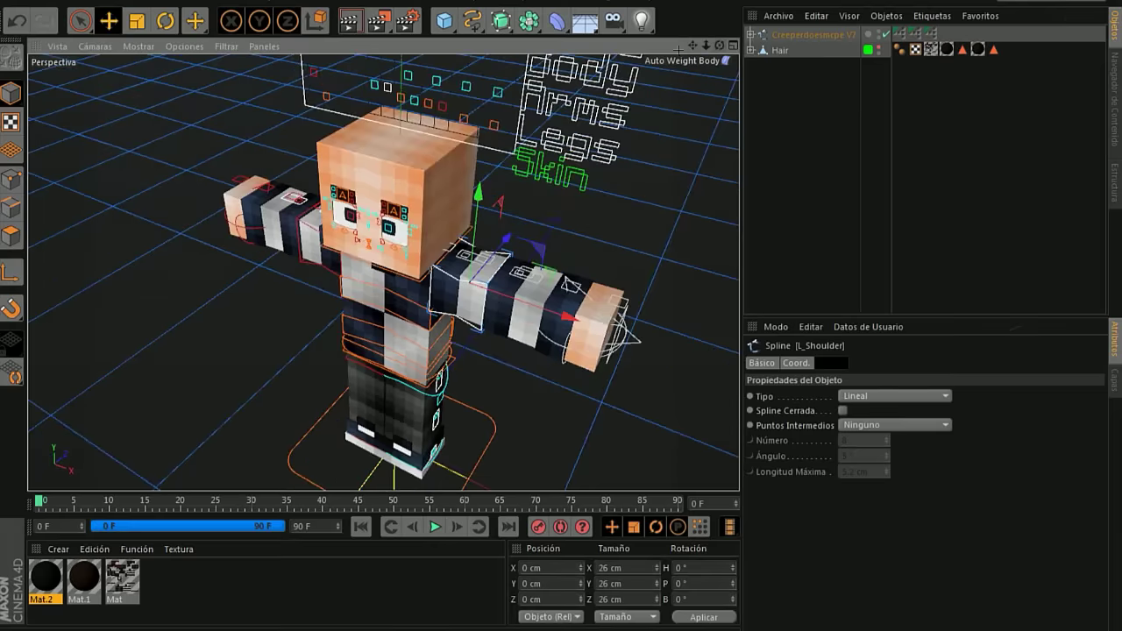
{"action": "left_click", "coordinate": [449, 350]}
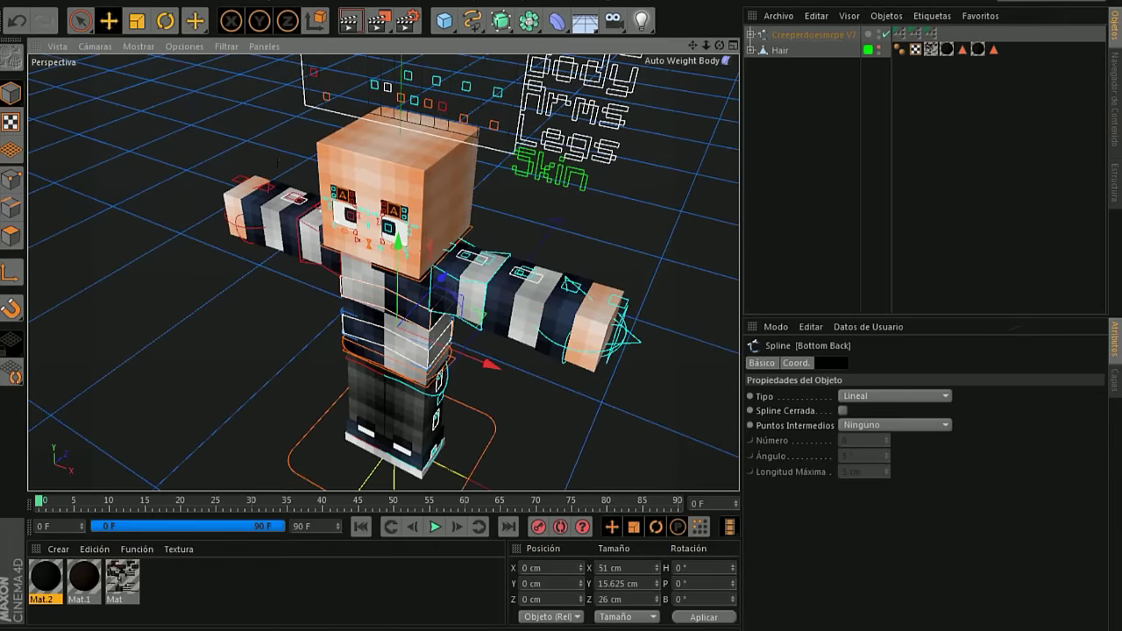
{"action": "key", "text": "r"}
{"action": "left_click_drag", "start_coordinate": [370, 240], "coordinate": [383, 273]}
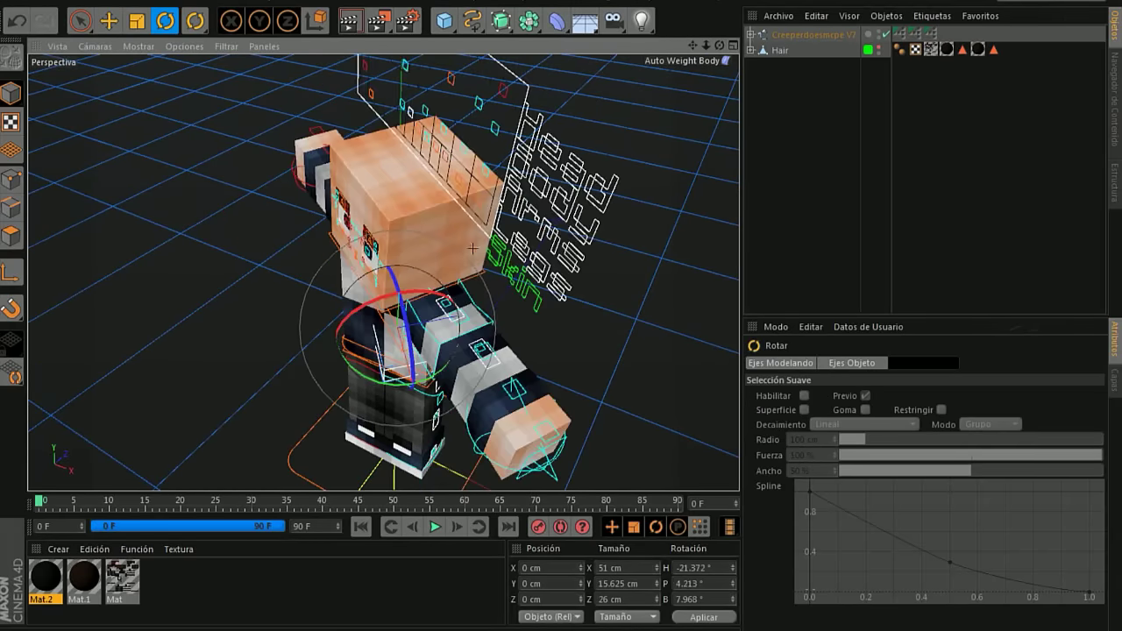
{"action": "key", "text": "ctrl+z"}
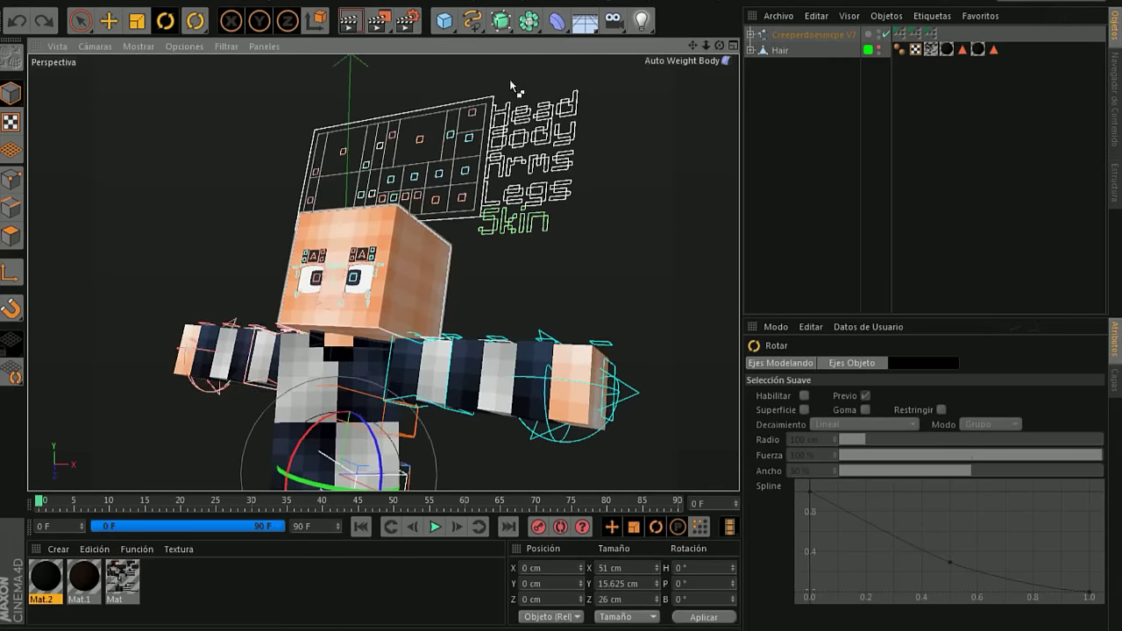
{"action": "key", "text": "ctrl+z"}
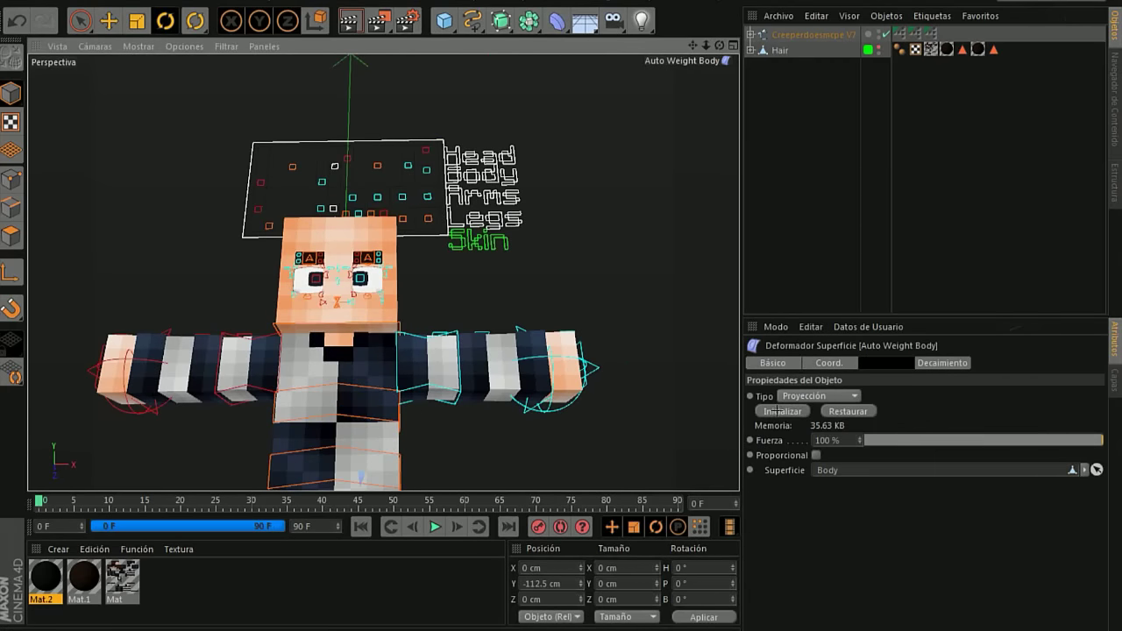
{"action": "left_click", "coordinate": [337, 460]}
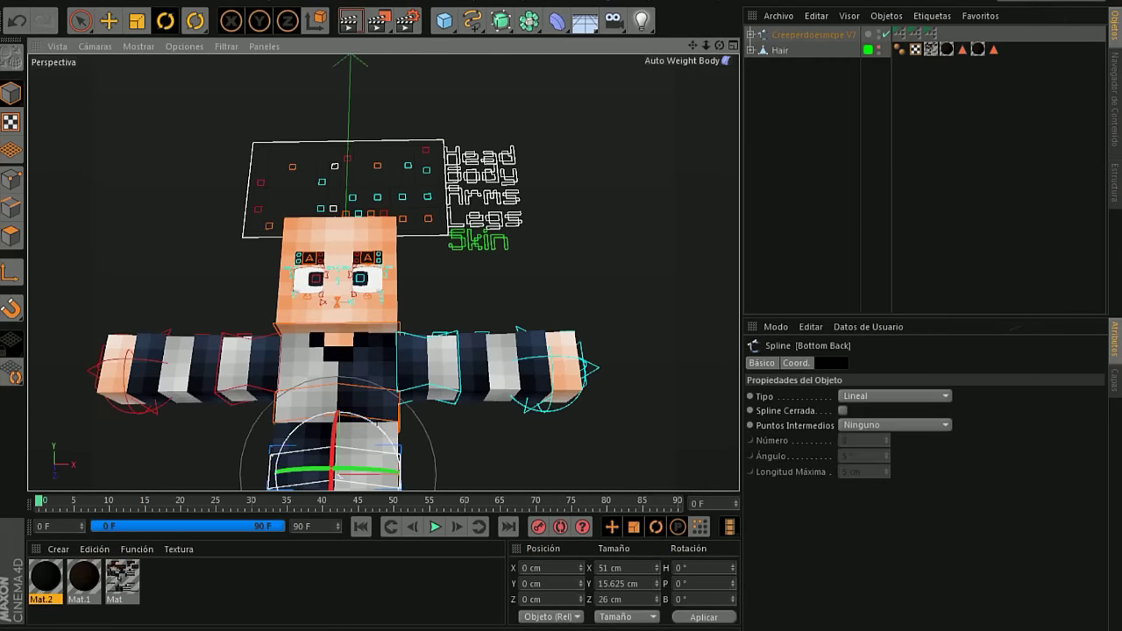
{"action": "mouse_move", "coordinate": [368, 443]}
{"action": "left_mouse_down"}
{"action": "mouse_move", "coordinate": [317, 438]}
{"action": "mouse_move", "coordinate": [429, 330]}
{"action": "mouse_move", "coordinate": [488, 315]}
{"action": "mouse_move", "coordinate": [394, 368]}
{"action": "left_mouse_up"}
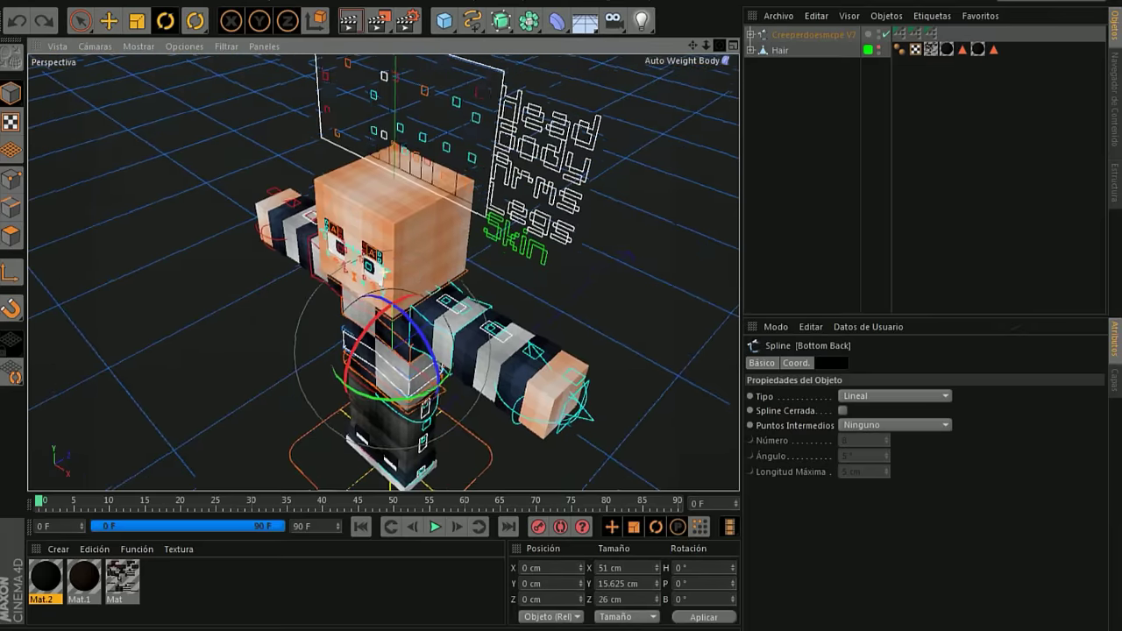
Move the rectangle arm control down to Y -6.25 cm.
{"action": "left_click", "coordinate": [359, 251]}
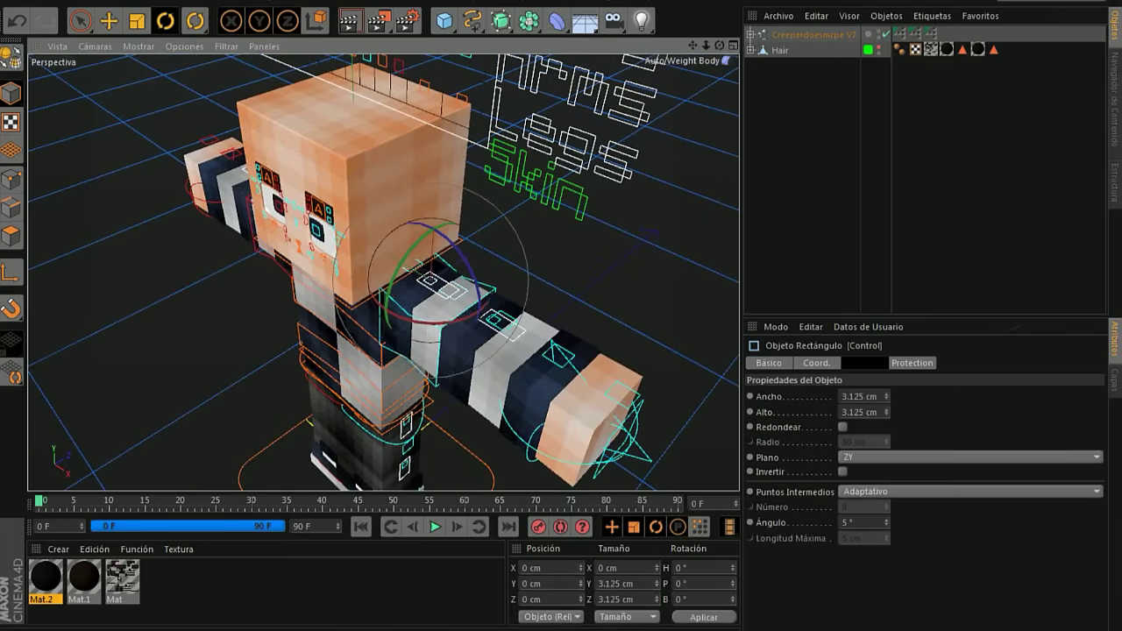
{"action": "key", "text": "e"}
{"action": "left_click_drag", "start_coordinate": [358, 251], "coordinate": [360, 263]}
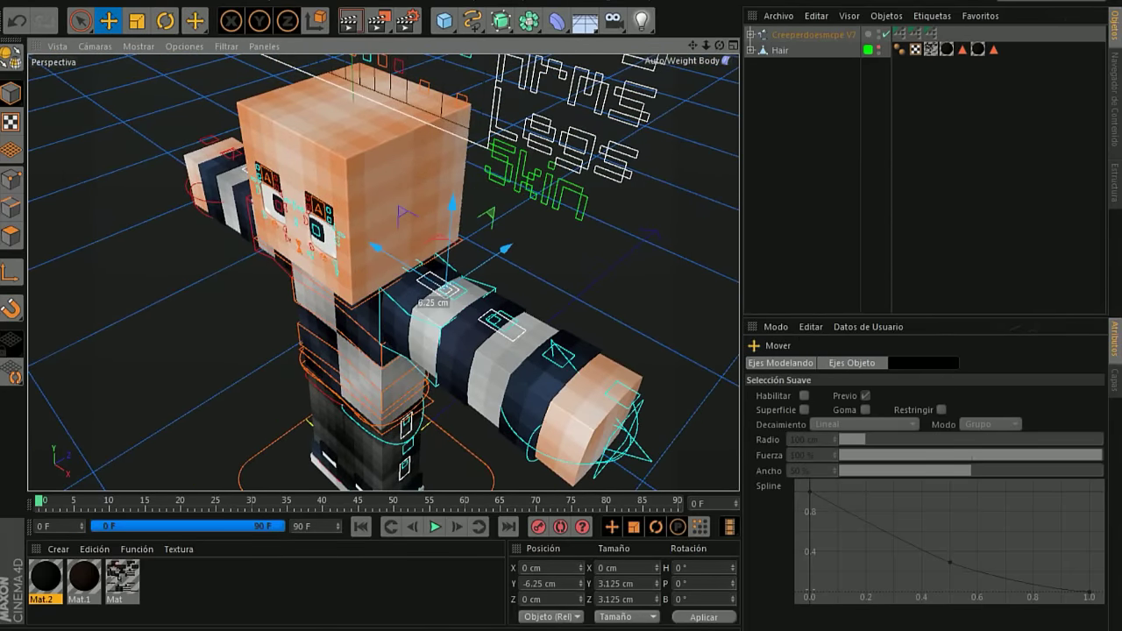
{"action": "mouse_move", "coordinate": [491, 315]}
{"action": "left_mouse_down", "text": "alt"}
{"action": "mouse_move", "coordinate": [421, 267]}
{"action": "mouse_move", "coordinate": [304, 278]}
{"action": "left_mouse_up", "text": "alt"}
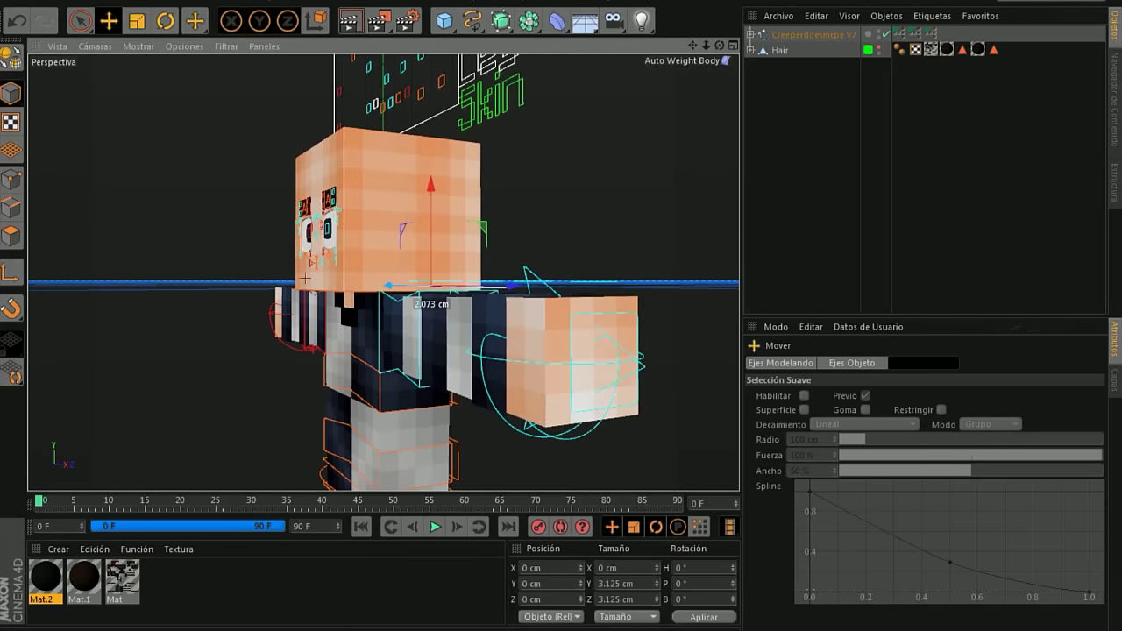
{"action": "left_click_drag", "start_coordinate": [390, 285], "coordinate": [403, 283]}
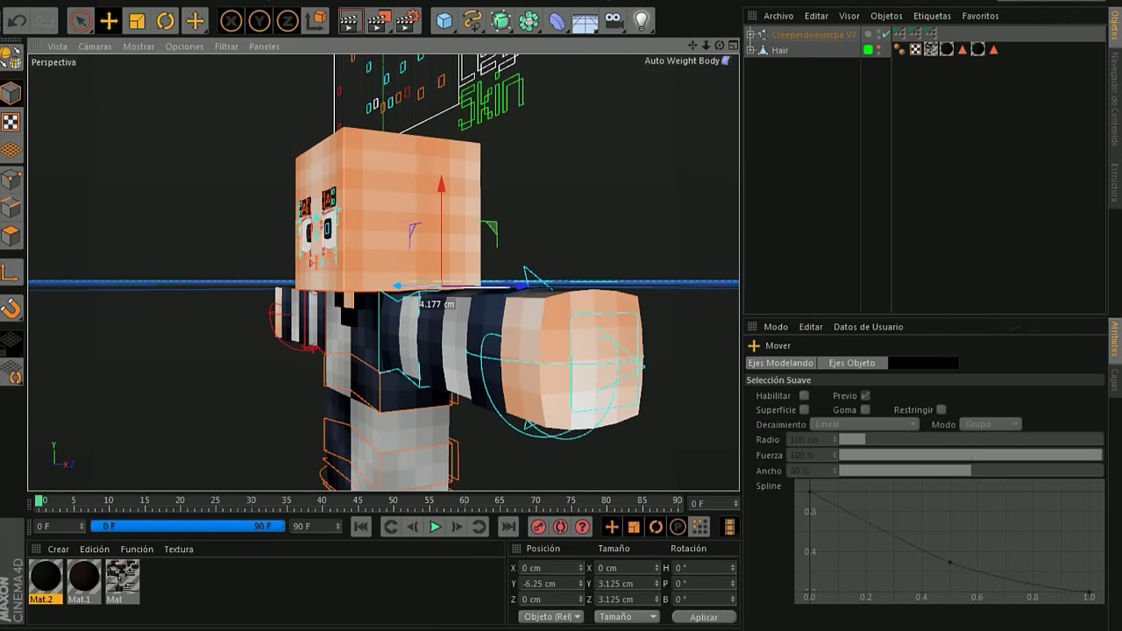
{"action": "left_click_drag", "start_coordinate": [717, 44], "coordinate": [667, 96]}
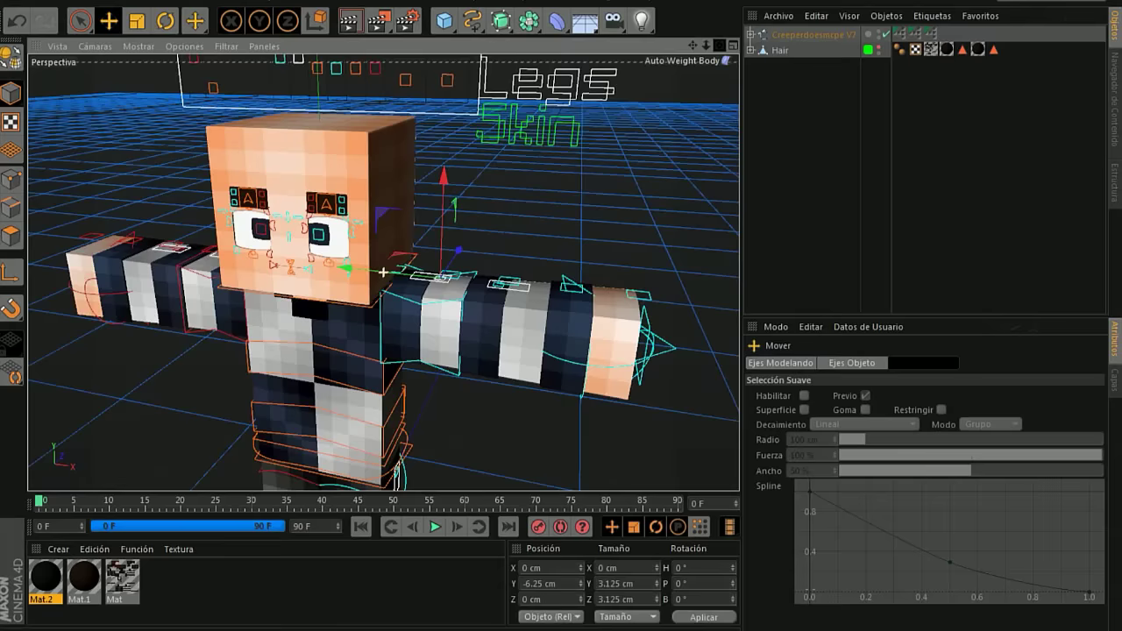
Move the leg control rectangles down to bend the lower leg.
{"action": "left_click", "coordinate": [274, 431]}
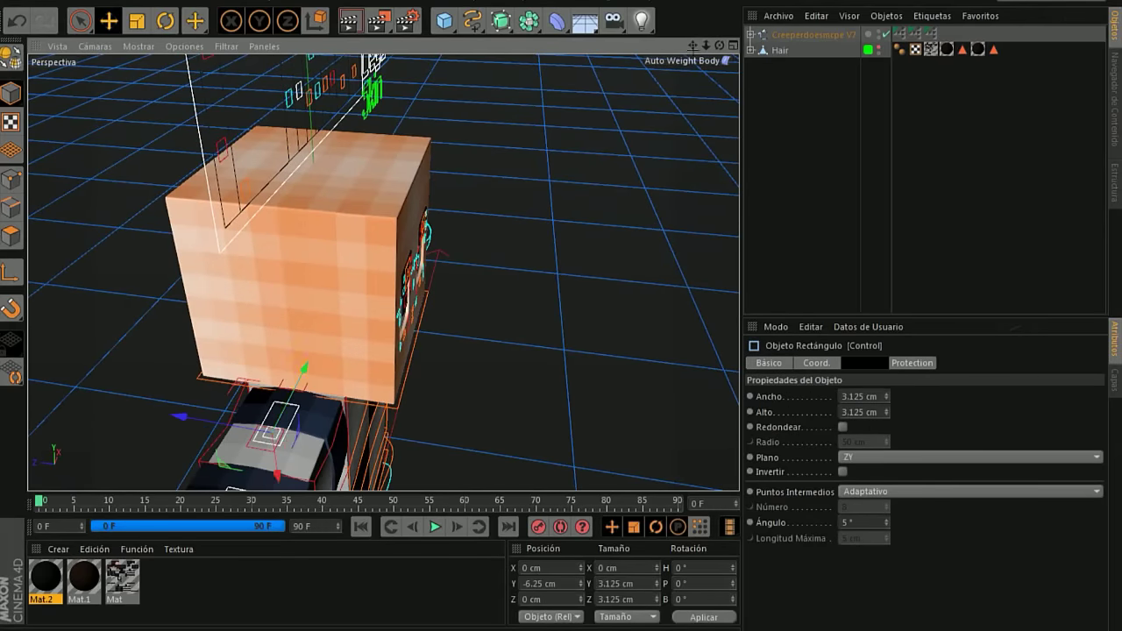
{"action": "left_click_drag", "start_coordinate": [692, 45], "coordinate": [692, 45]}
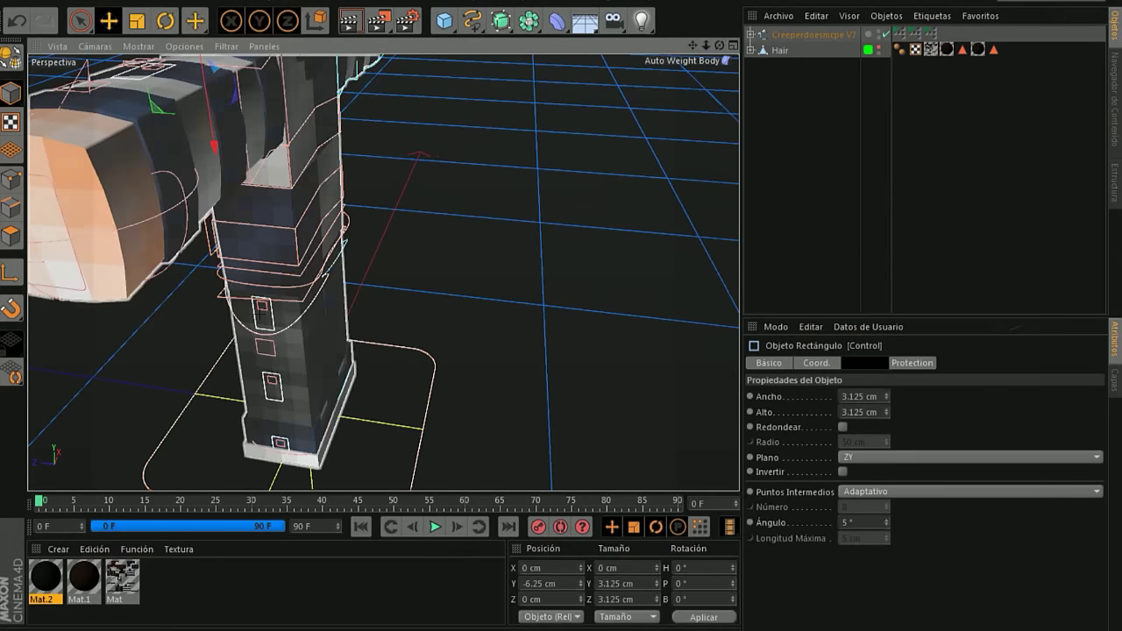
{"action": "left_click", "coordinate": [261, 306]}
{"action": "left_click_drag", "start_coordinate": [262, 308], "coordinate": [263, 326]}
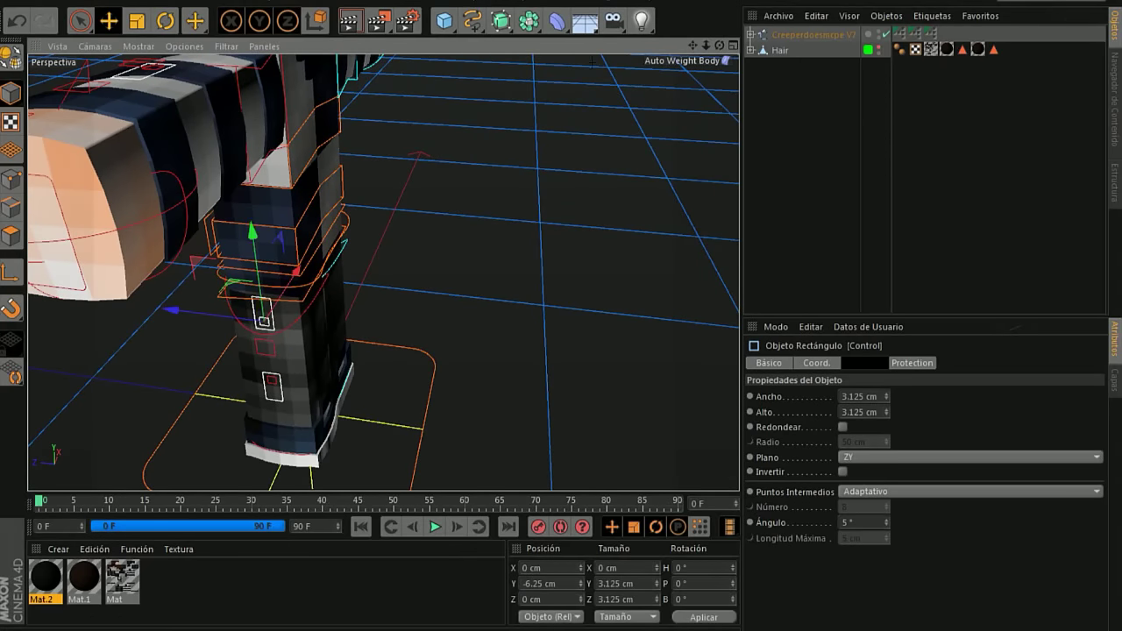
{"action": "mouse_move", "coordinate": [719, 45]}
{"action": "left_mouse_down"}
{"action": "mouse_move", "coordinate": [383, 273]}
{"action": "mouse_move", "coordinate": [628, 471]}
{"action": "left_mouse_up"}
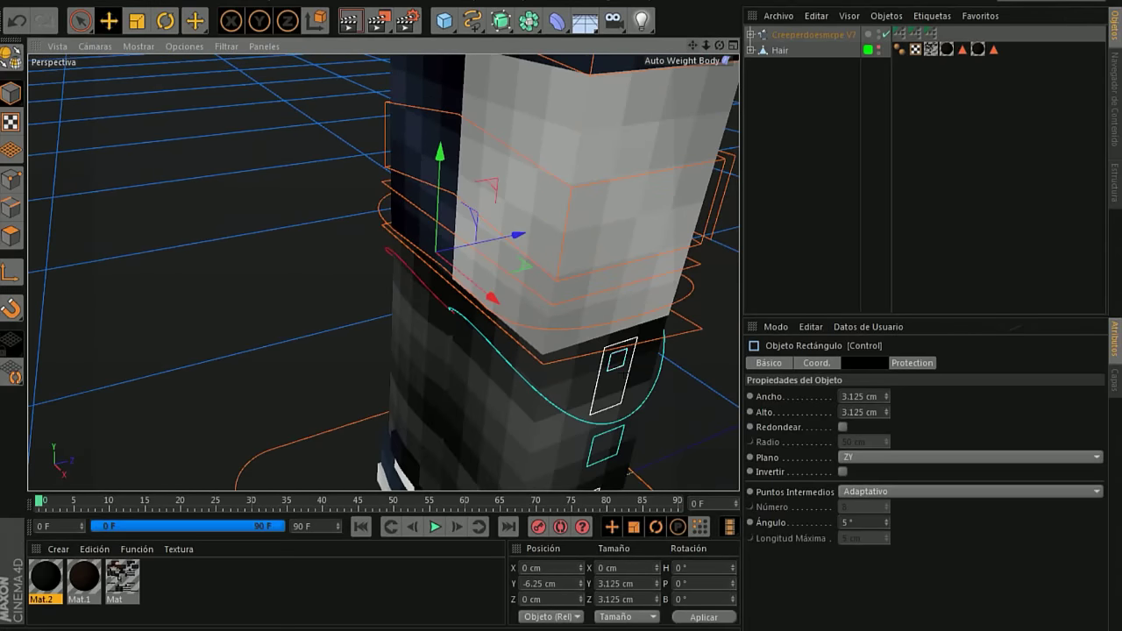
{"action": "left_click", "coordinate": [628, 471]}
{"action": "left_click", "coordinate": [616, 359]}
{"action": "left_click_drag", "start_coordinate": [616, 359], "coordinate": [613, 388]}
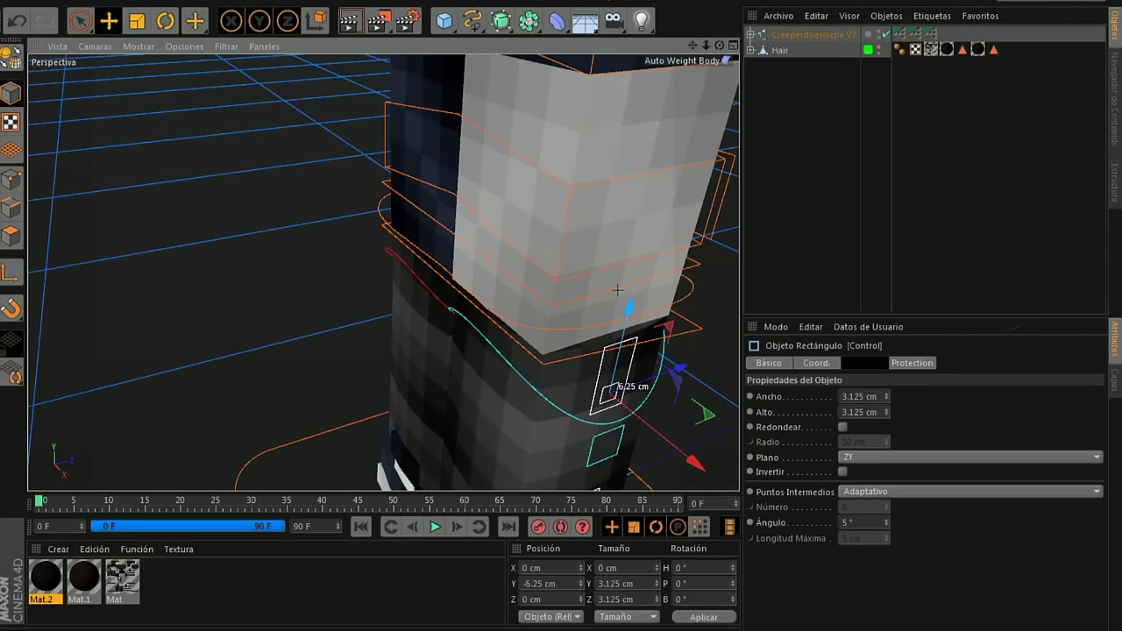
Select the Hair object in the Object Manager.
{"action": "left_click_drag", "start_coordinate": [718, 44], "coordinate": [525, 263]}
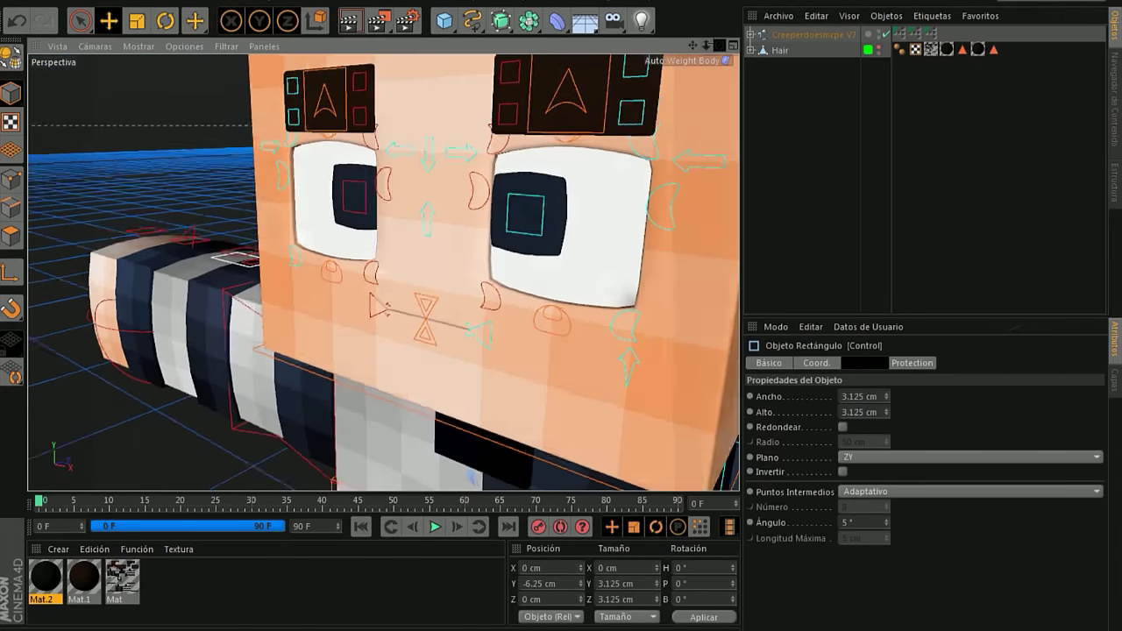
{"action": "left_click_drag", "start_coordinate": [706, 44], "coordinate": [666, 70]}
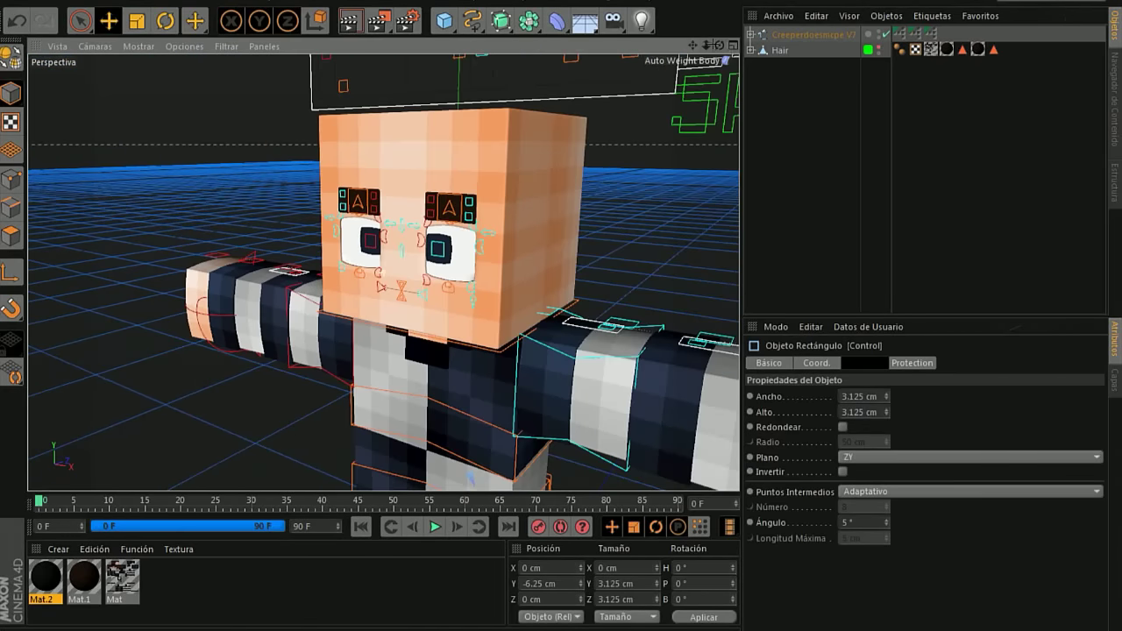
{"action": "left_click", "coordinate": [750, 33]}
{"action": "left_click", "coordinate": [750, 33]}
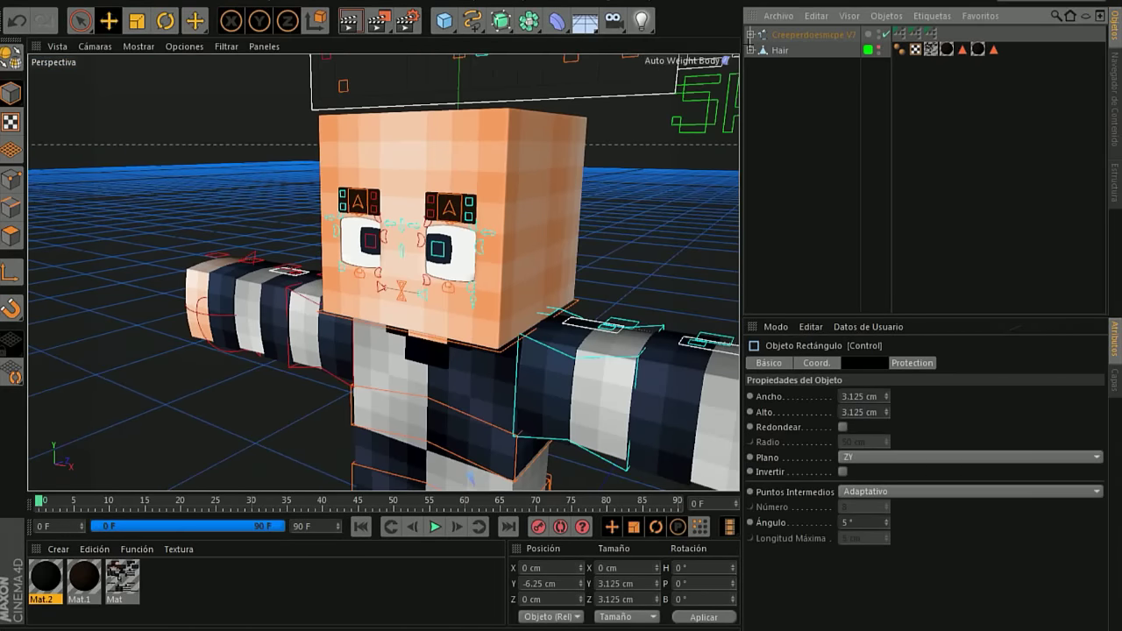
{"action": "left_click", "coordinate": [778, 49]}
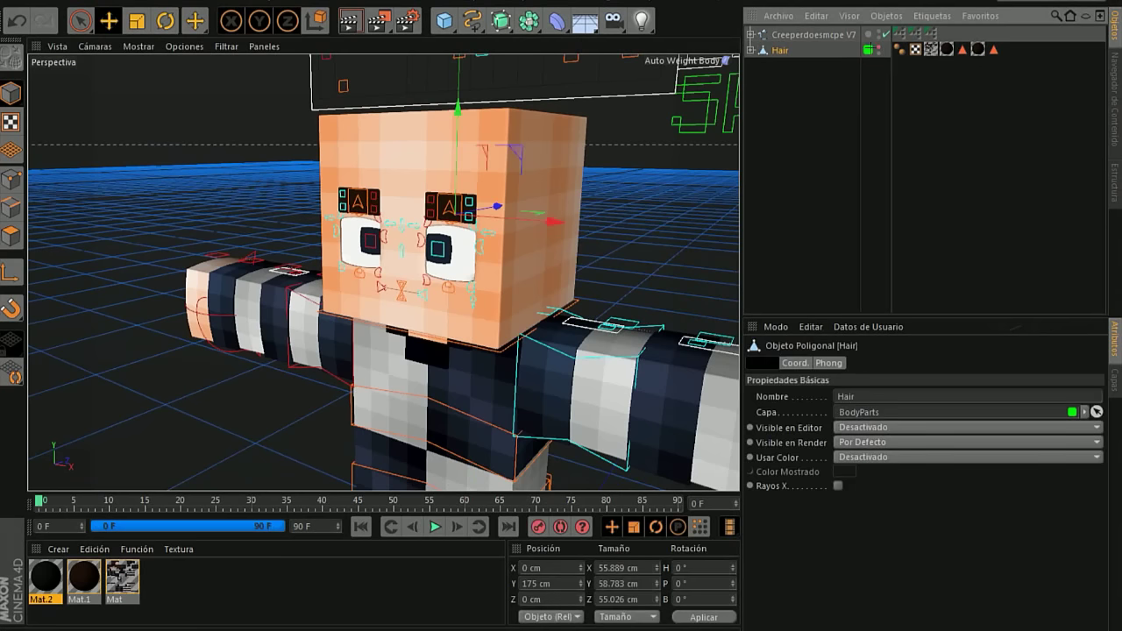
Show the hair again and test a tilt with the Bottom Back control, then undo it.
{"action": "left_click", "coordinate": [867, 47]}
{"action": "scroll", "coordinate": [219, 88], "scroll_direction": "down", "scroll_amount": 3}
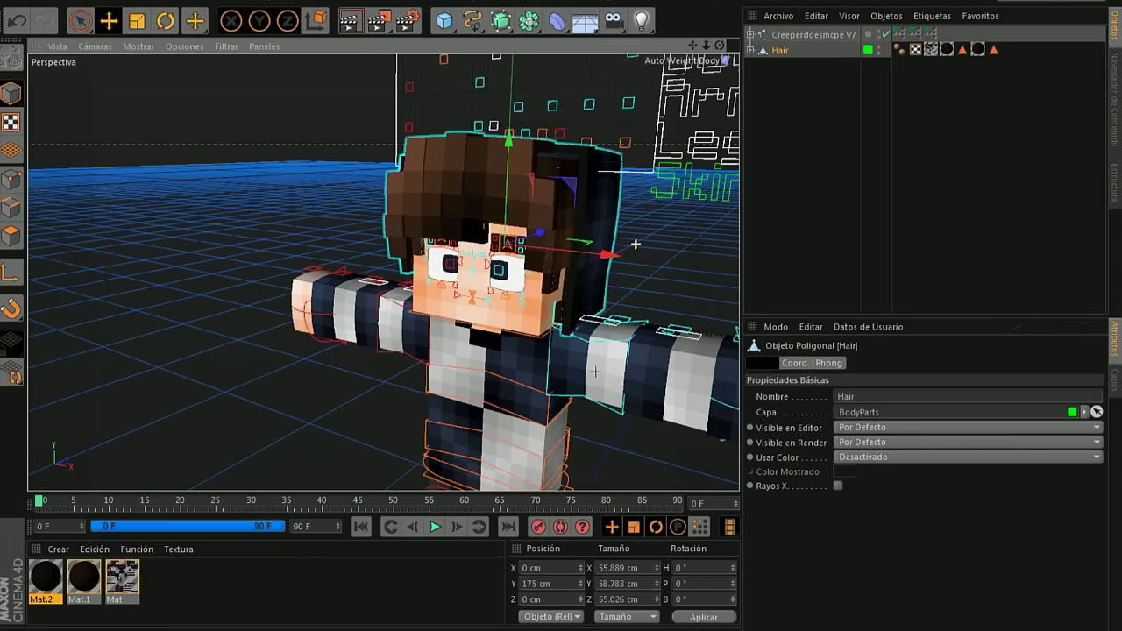
{"action": "left_click", "coordinate": [491, 421]}
{"action": "key", "text": "r"}
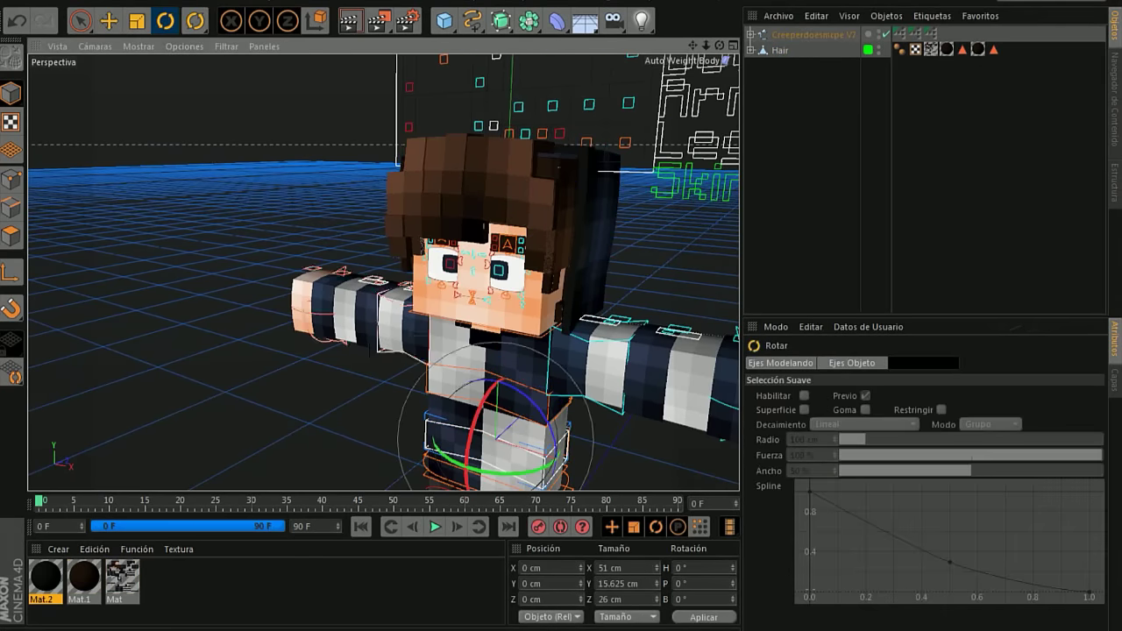
{"action": "left_click_drag", "start_coordinate": [403, 325], "coordinate": [482, 254]}
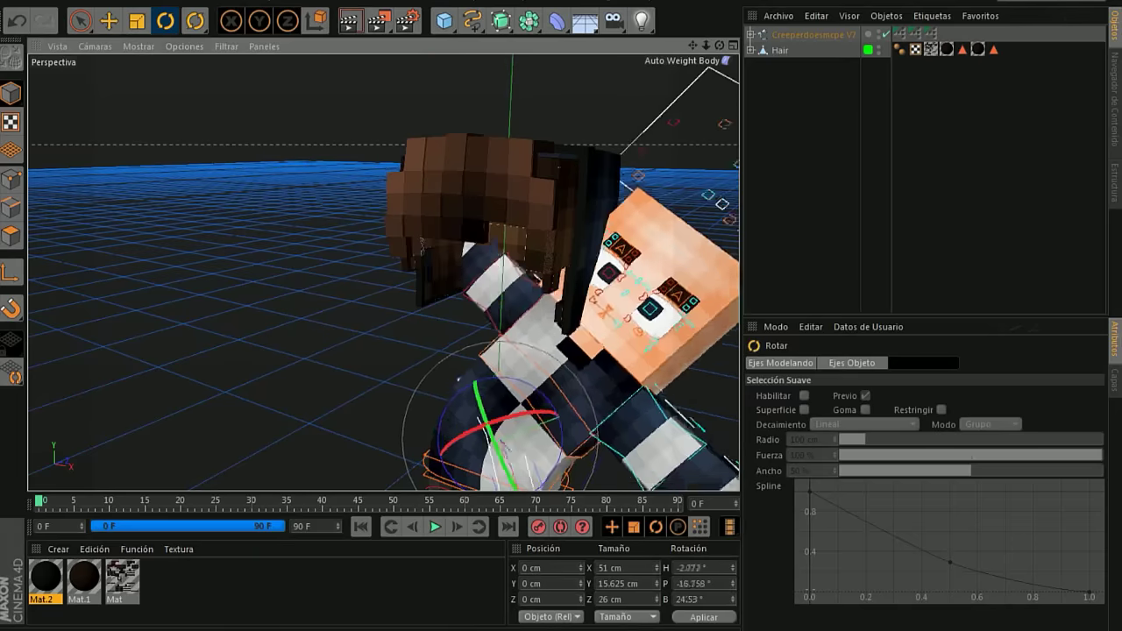
{"action": "key", "text": "ctrl+z"}
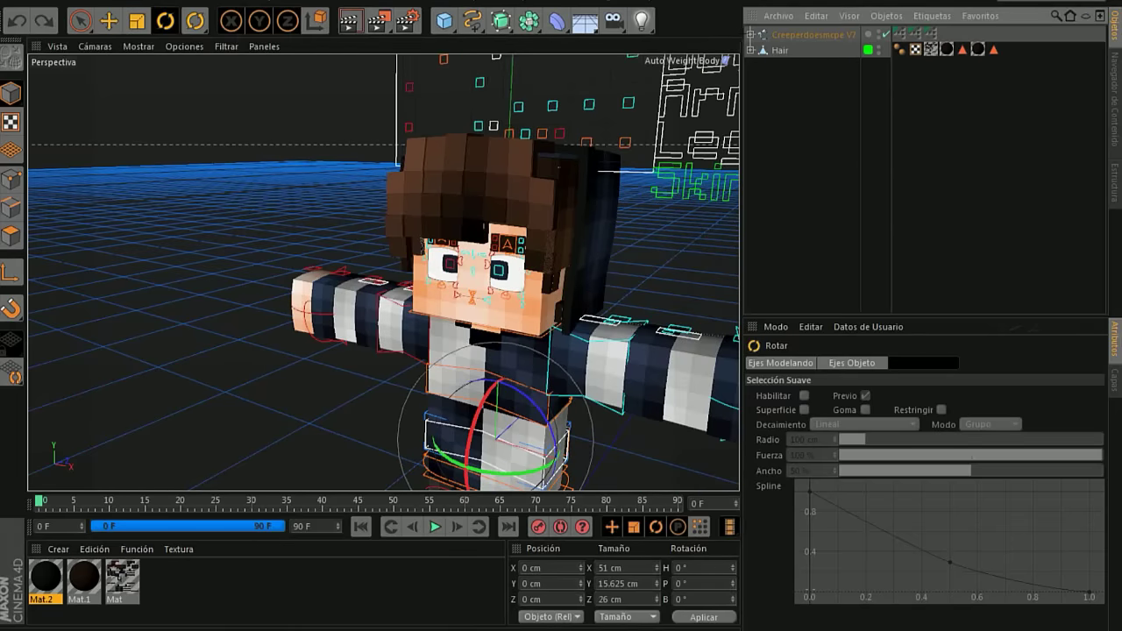
Expand the rig through Meshes > Body Meshes > Head down to the innermost Head group.
{"action": "left_click", "coordinate": [751, 35]}
{"action": "left_click", "coordinate": [759, 66]}
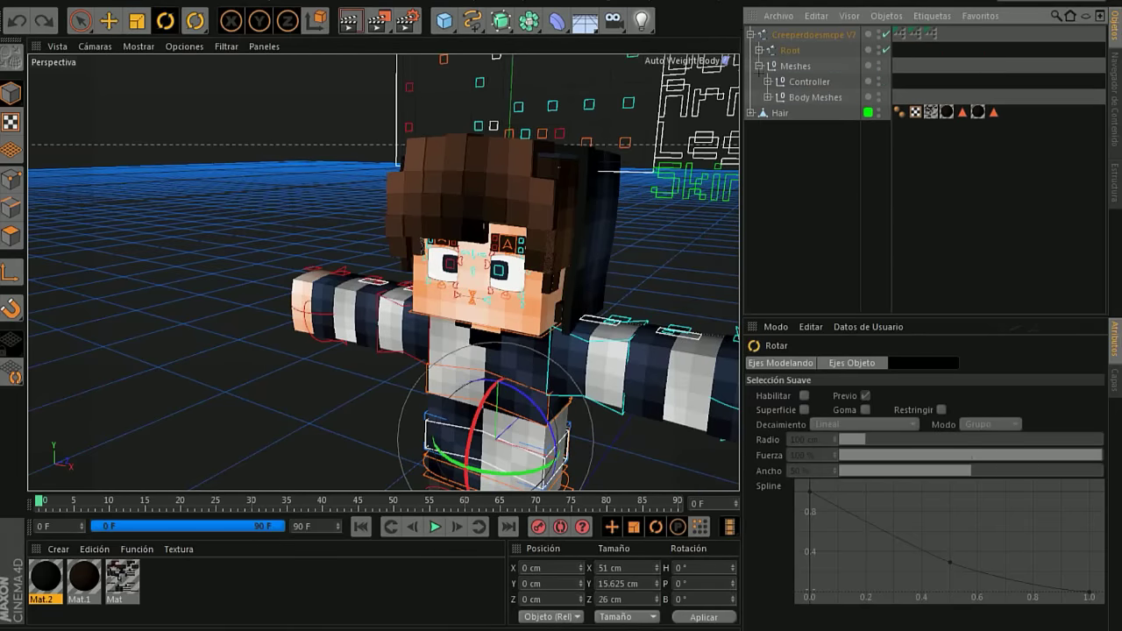
{"action": "left_click", "coordinate": [768, 98]}
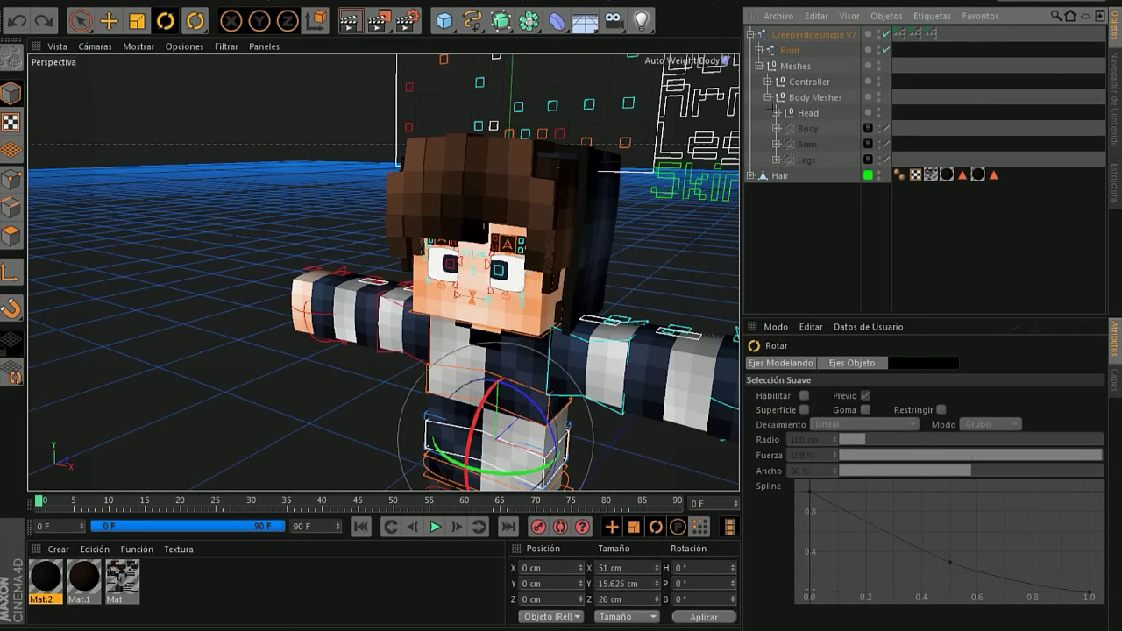
{"action": "left_click", "coordinate": [776, 113]}
{"action": "left_click", "coordinate": [785, 129]}
{"action": "left_click", "coordinate": [794, 144]}
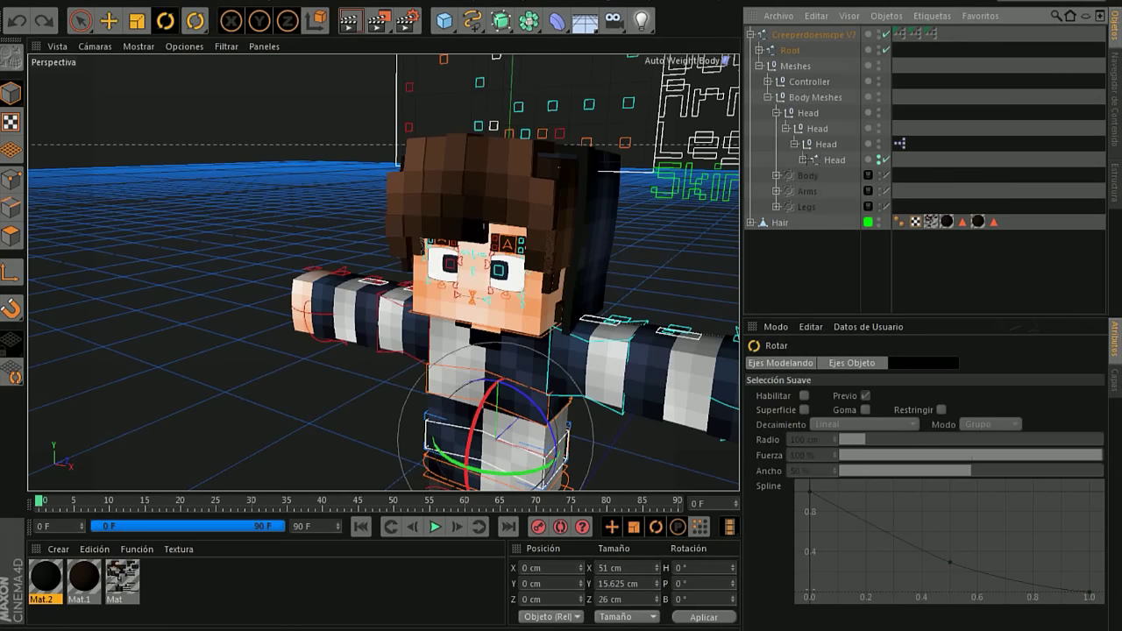
{"action": "left_click", "coordinate": [803, 159]}
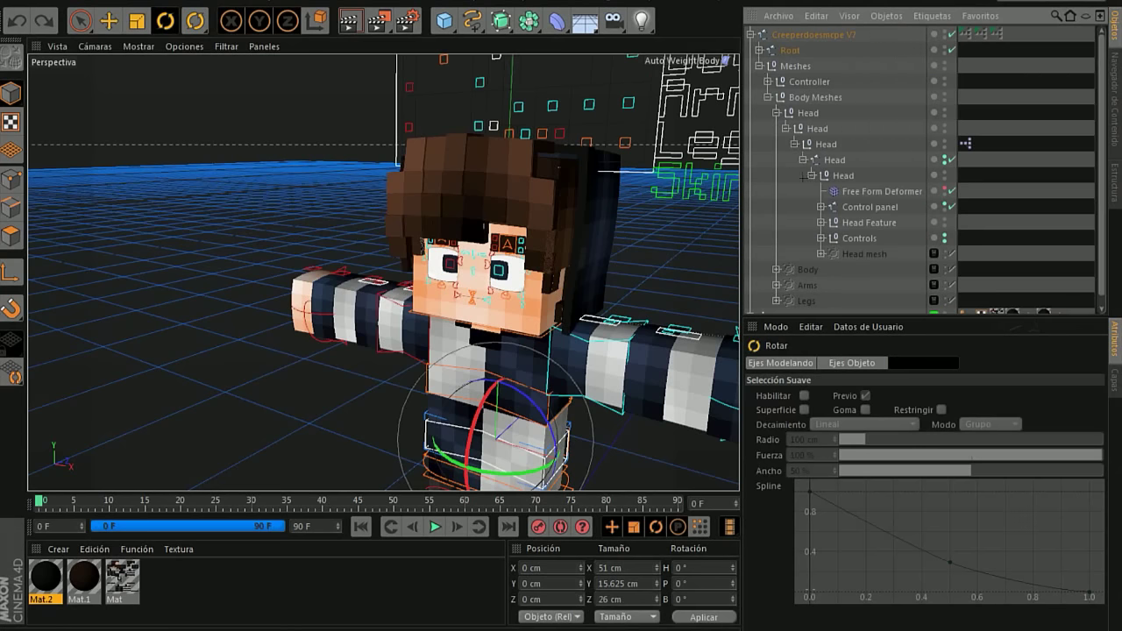
{"action": "left_click", "coordinate": [812, 175]}
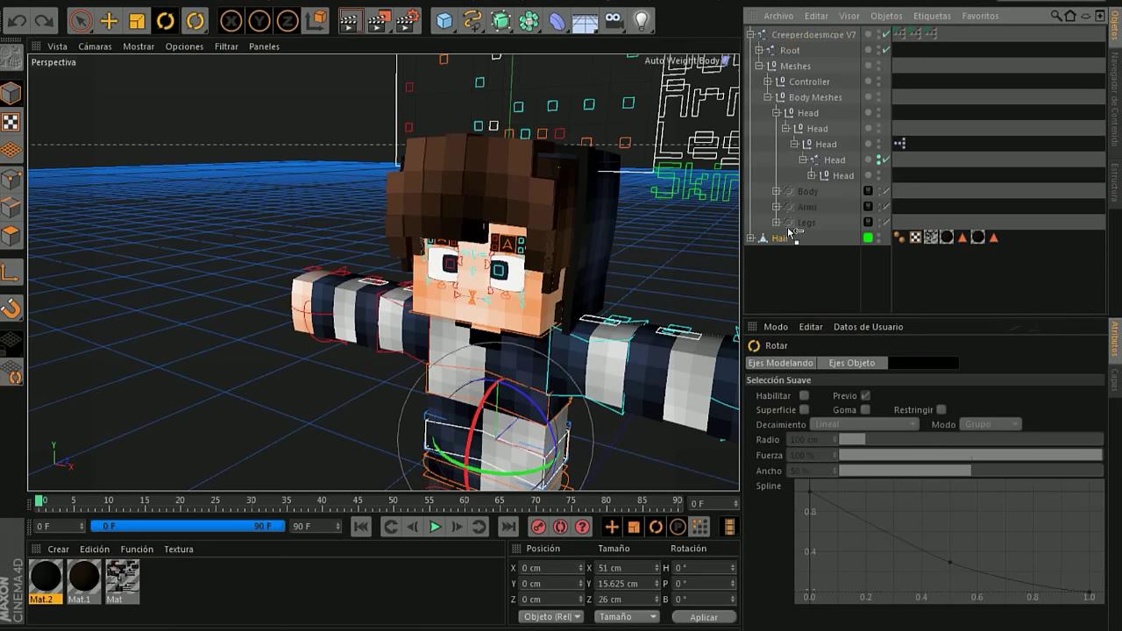
Drag Hair into the innermost Head group and collapse the hierarchy.
{"action": "left_click_drag", "start_coordinate": [846, 179], "coordinate": [841, 175]}
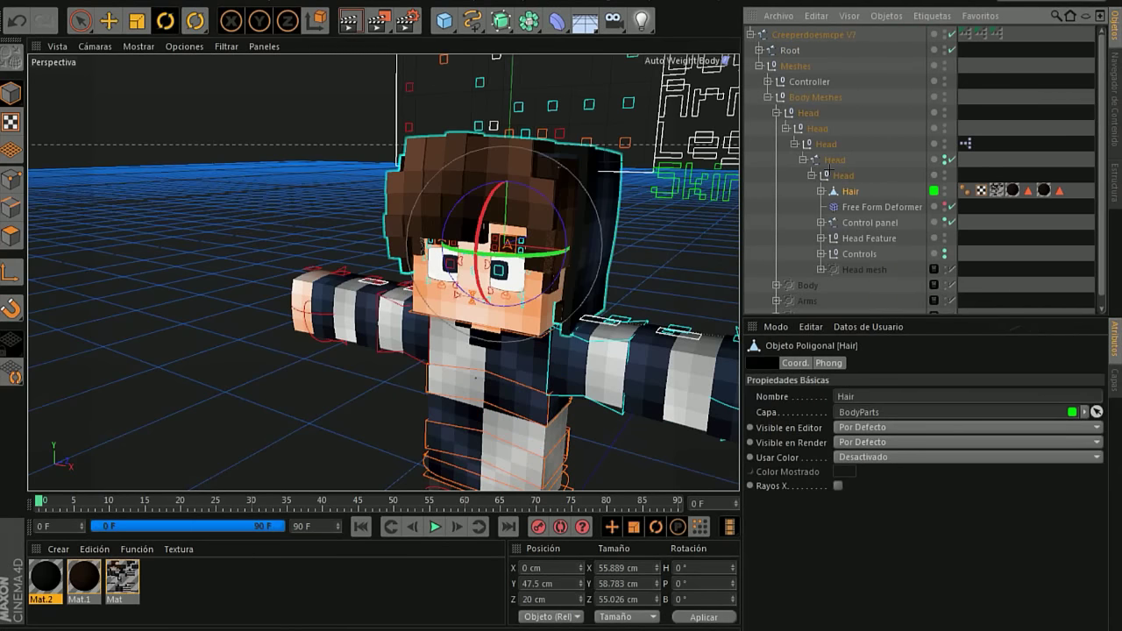
{"action": "left_click", "coordinate": [750, 33]}
{"action": "mouse_move", "coordinate": [719, 45]}
{"action": "left_mouse_down"}
{"action": "mouse_move", "coordinate": [383, 274]}
{"action": "mouse_move", "coordinate": [567, 207]}
{"action": "left_mouse_up"}
{"action": "left_click", "coordinate": [567, 206]}
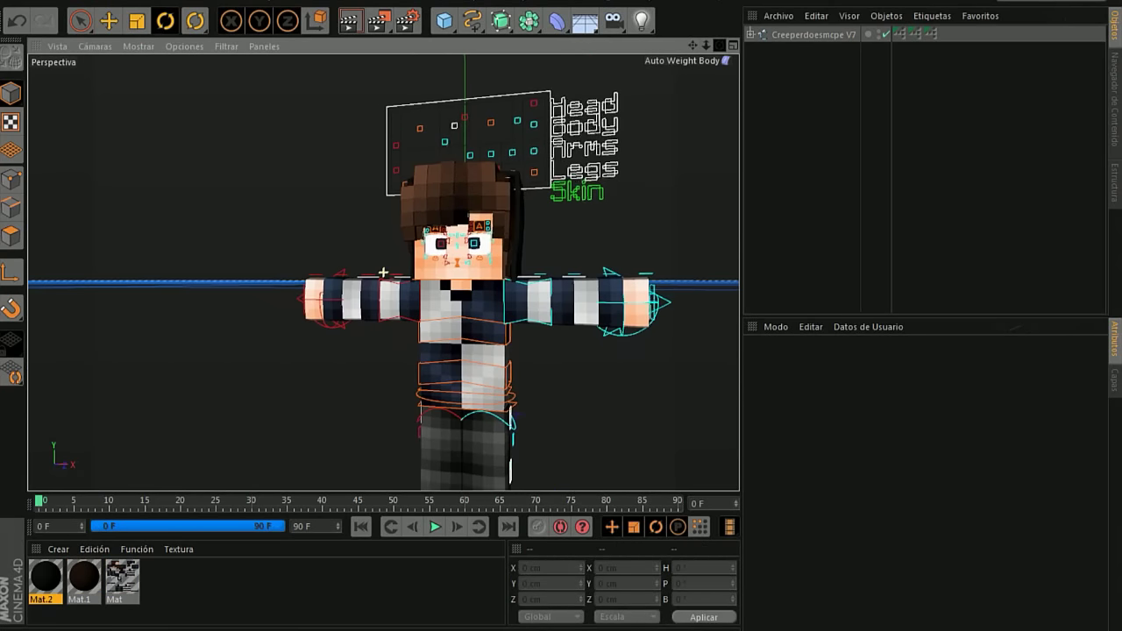
Create a new preset library inside the Preestablecidos folder in the Content Browser.
{"action": "left_click_drag", "start_coordinate": [718, 44], "coordinate": [683, 52]}
{"action": "left_click", "coordinate": [750, 33]}
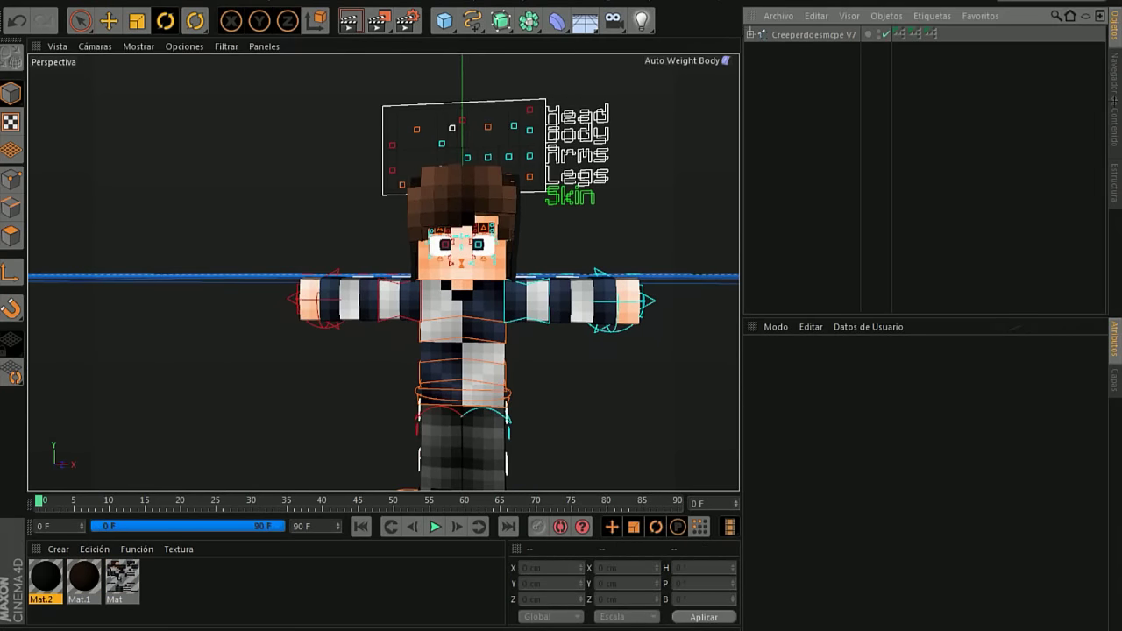
{"action": "key", "text": "shift+F8"}
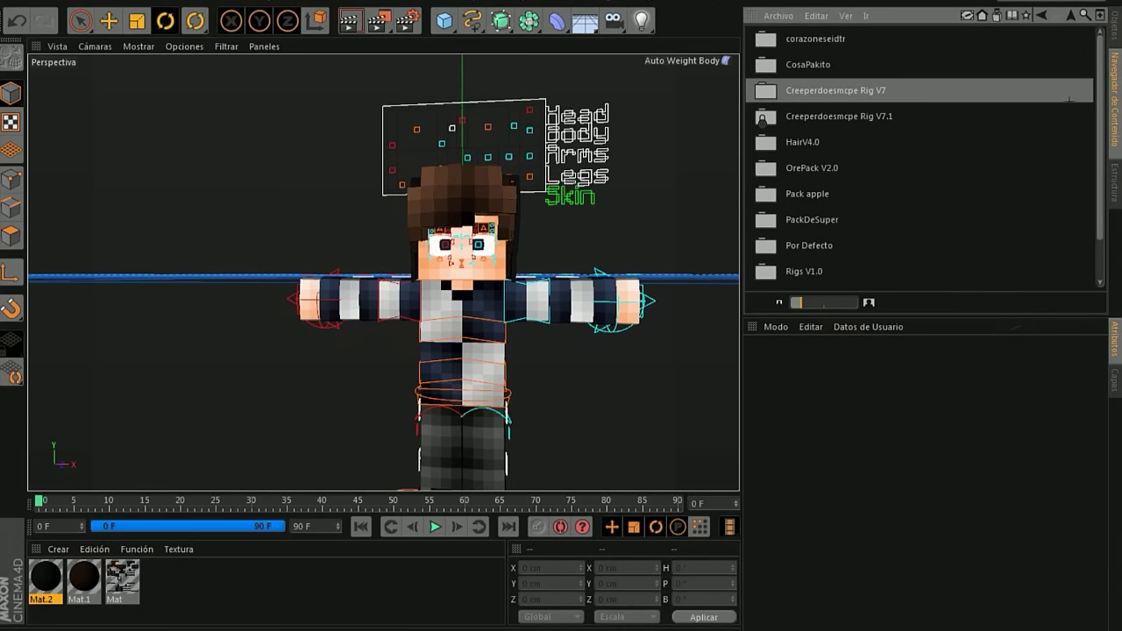
{"action": "key", "text": "BackSpace"}
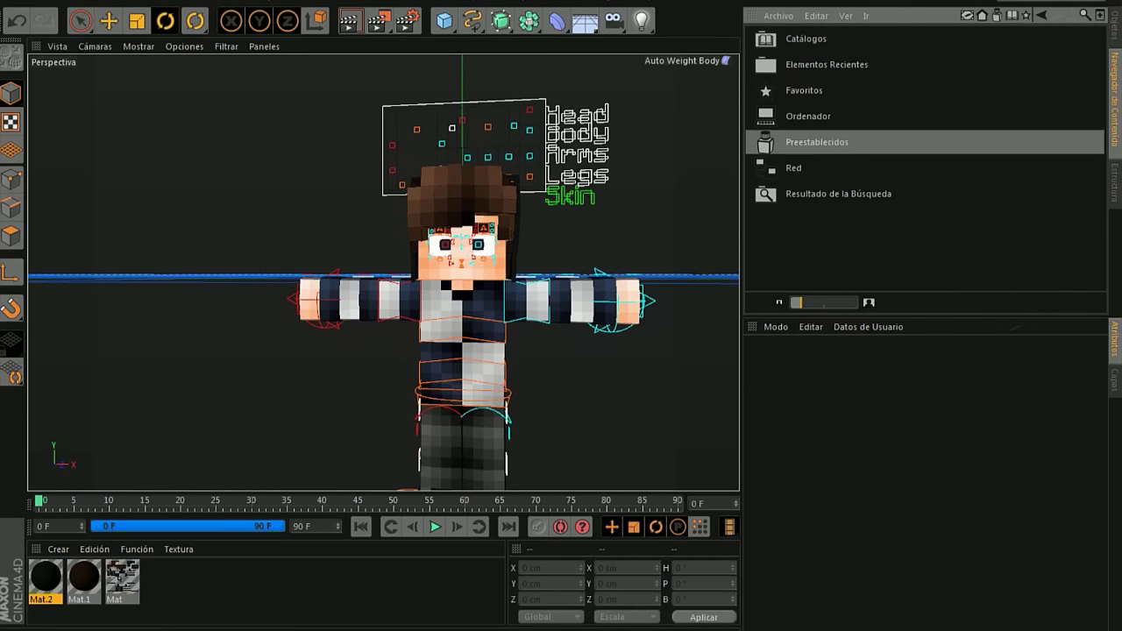
{"action": "double_click", "coordinate": [780, 136]}
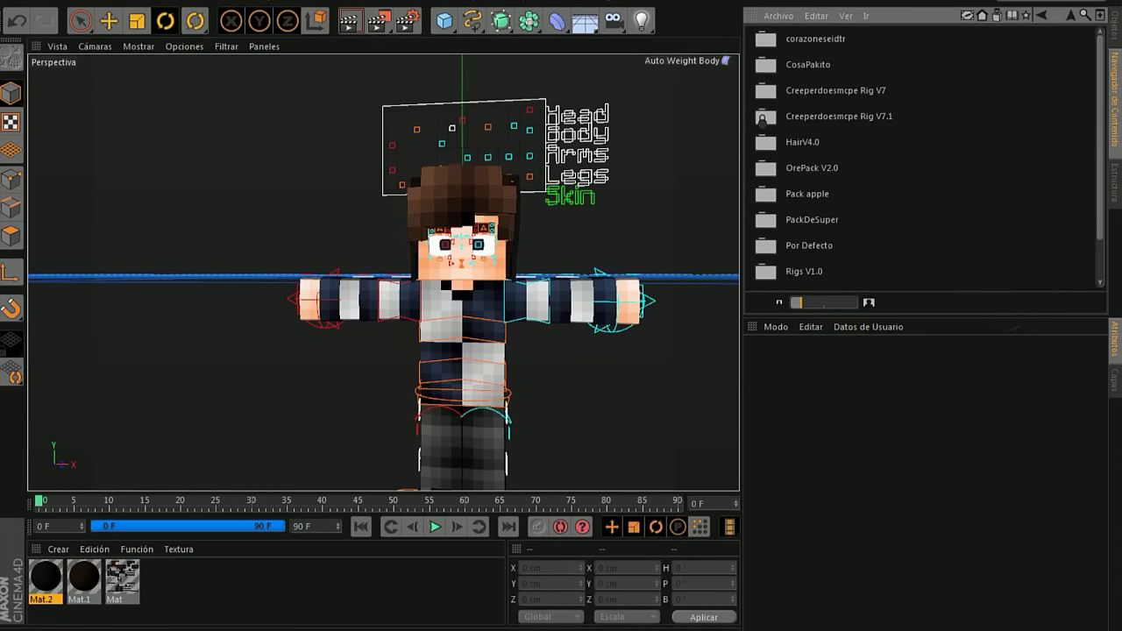
{"action": "left_click", "coordinate": [778, 16]}
{"action": "left_click", "coordinate": [797, 95]}
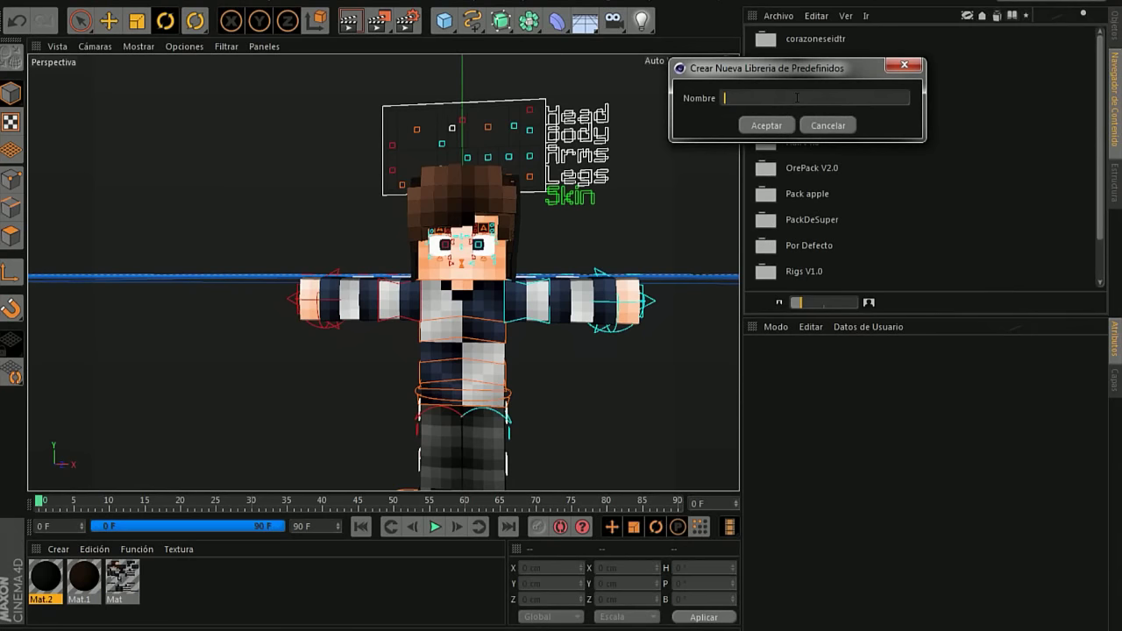
{"action": "type", "text": "Righ"}
{"action": "key", "text": "Return"}
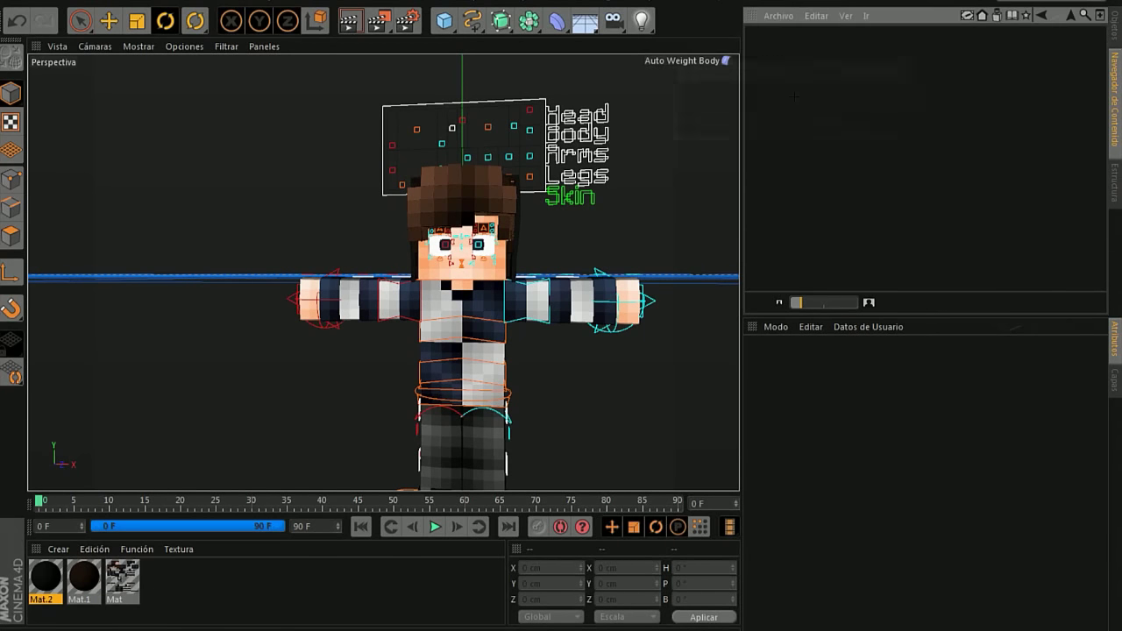
Rename the Creeperdoesmcpe V7 rig object to Rigtutprial and store it in the new library.
{"action": "key", "text": "shift+F1"}
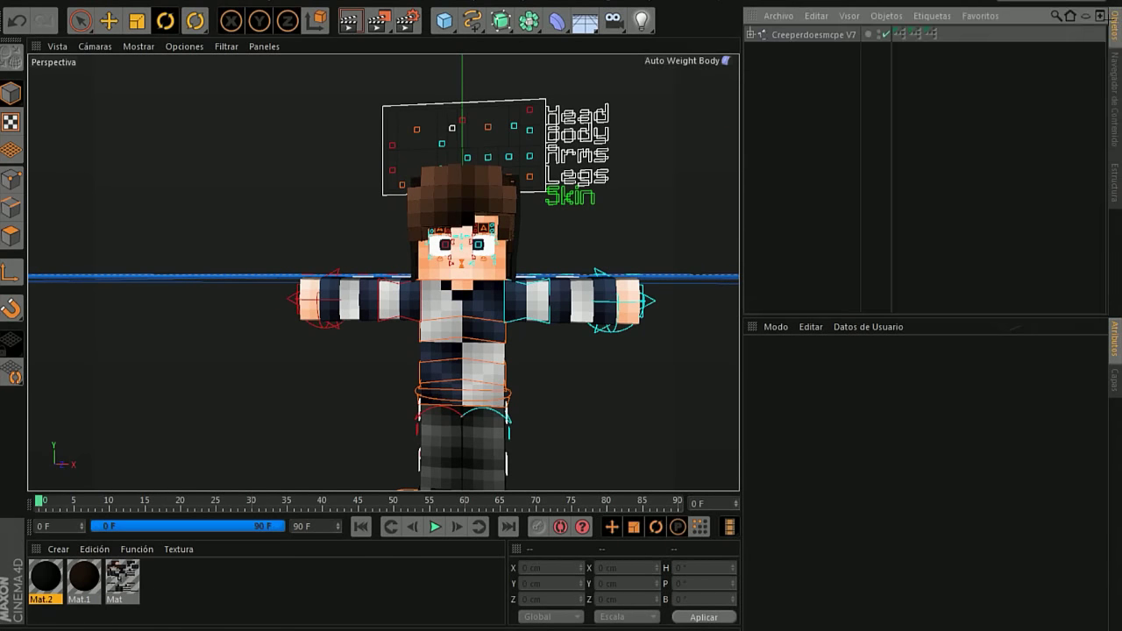
{"action": "left_click", "coordinate": [817, 35]}
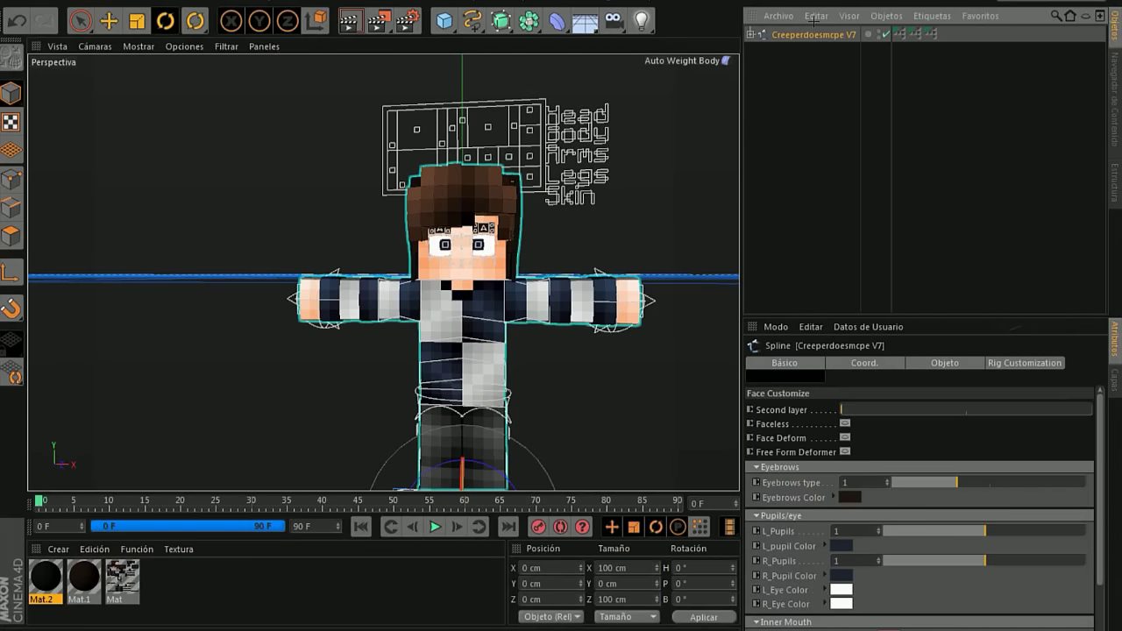
{"action": "double_click", "coordinate": [798, 33]}
{"action": "type", "text": "Rigtutpr"}
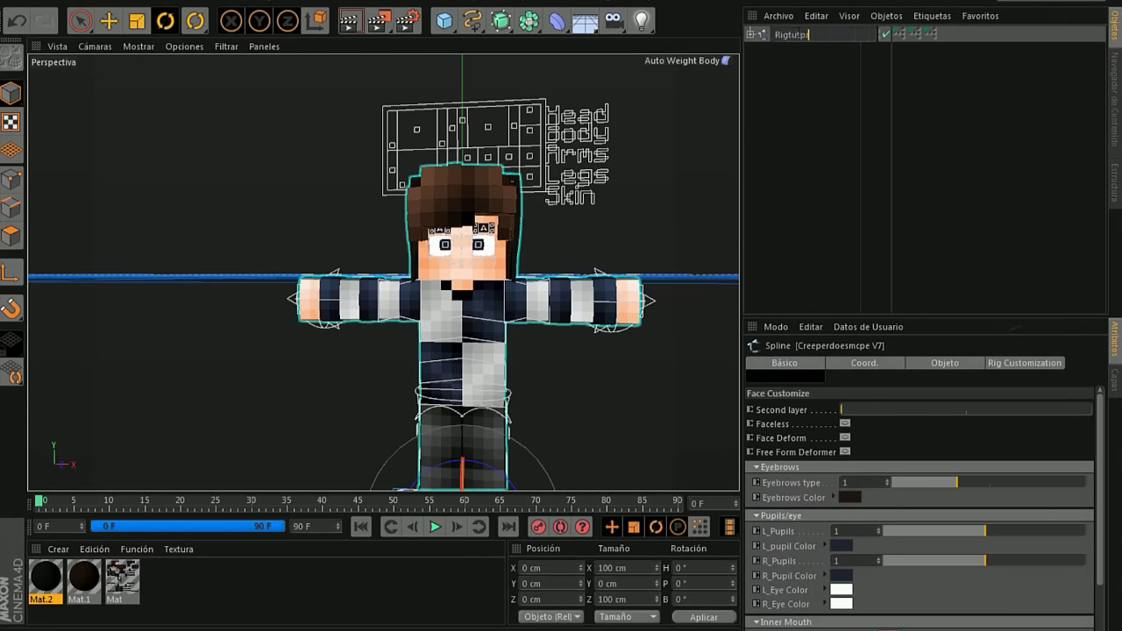
{"action": "type", "text": "ial"}
{"action": "key", "text": "Return"}
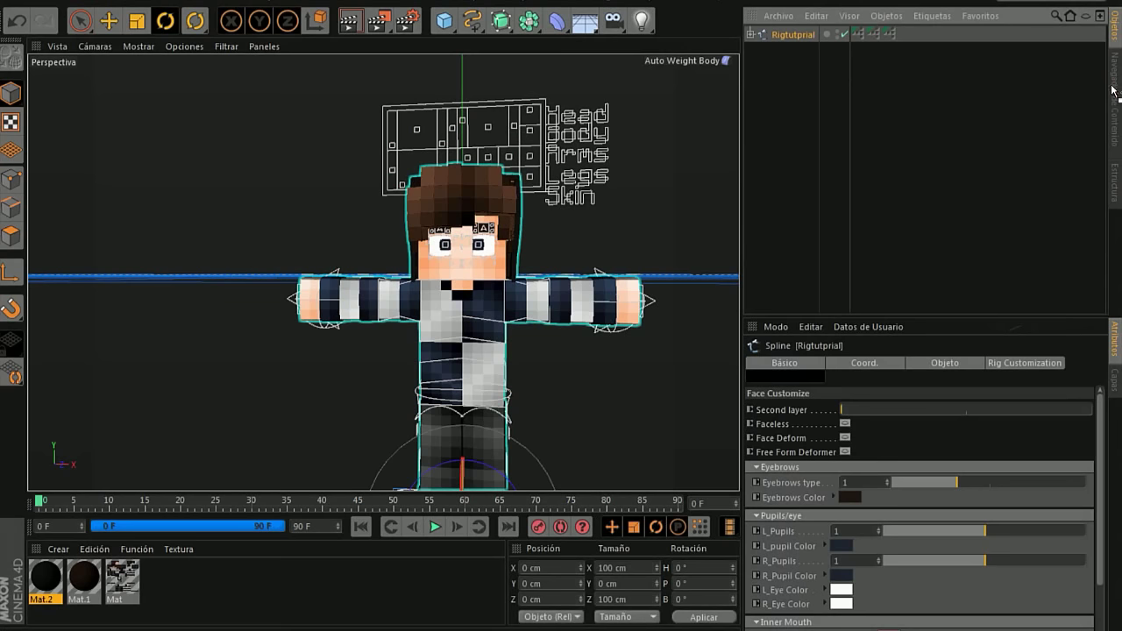
{"action": "left_click", "coordinate": [1113, 90]}
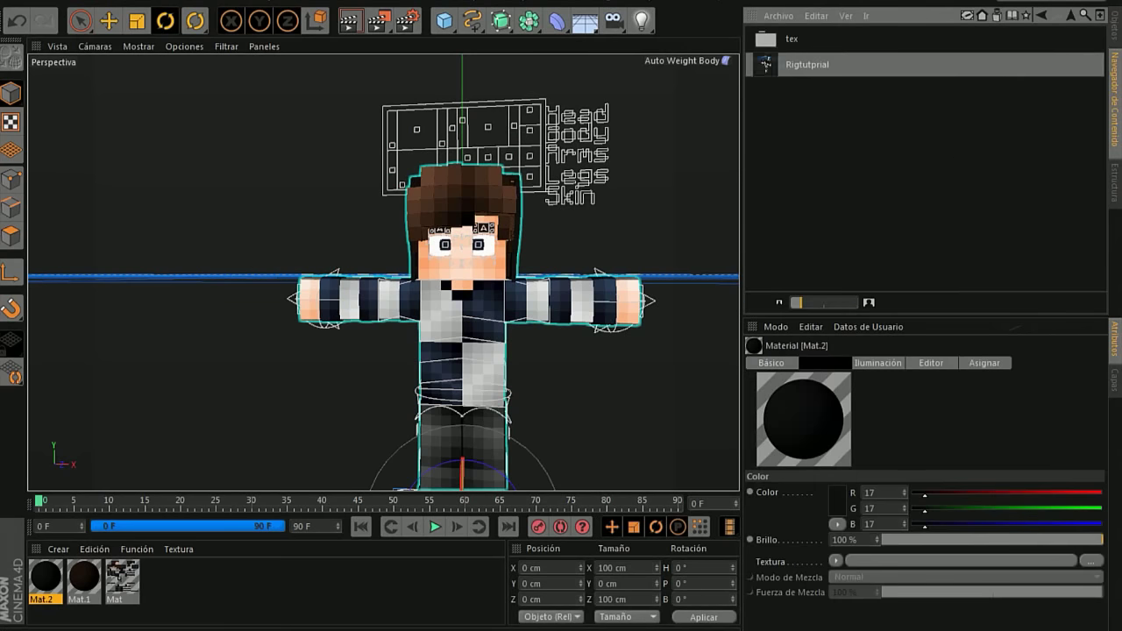
{"action": "left_click", "coordinate": [1113, 27]}
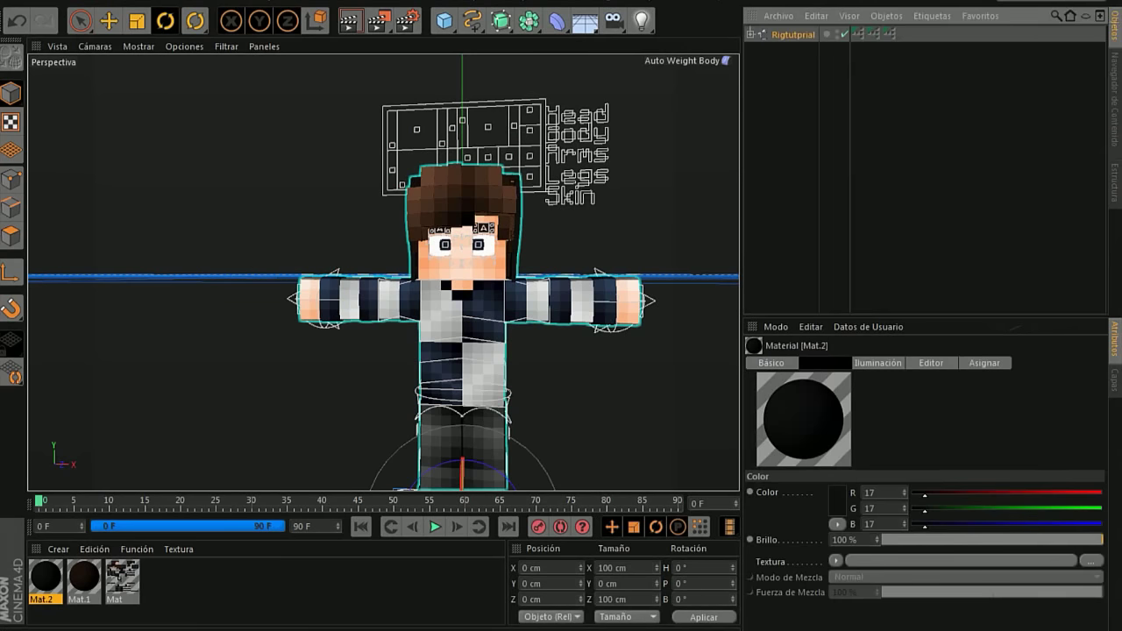
{"action": "left_click_drag", "start_coordinate": [719, 45], "coordinate": [763, 52]}
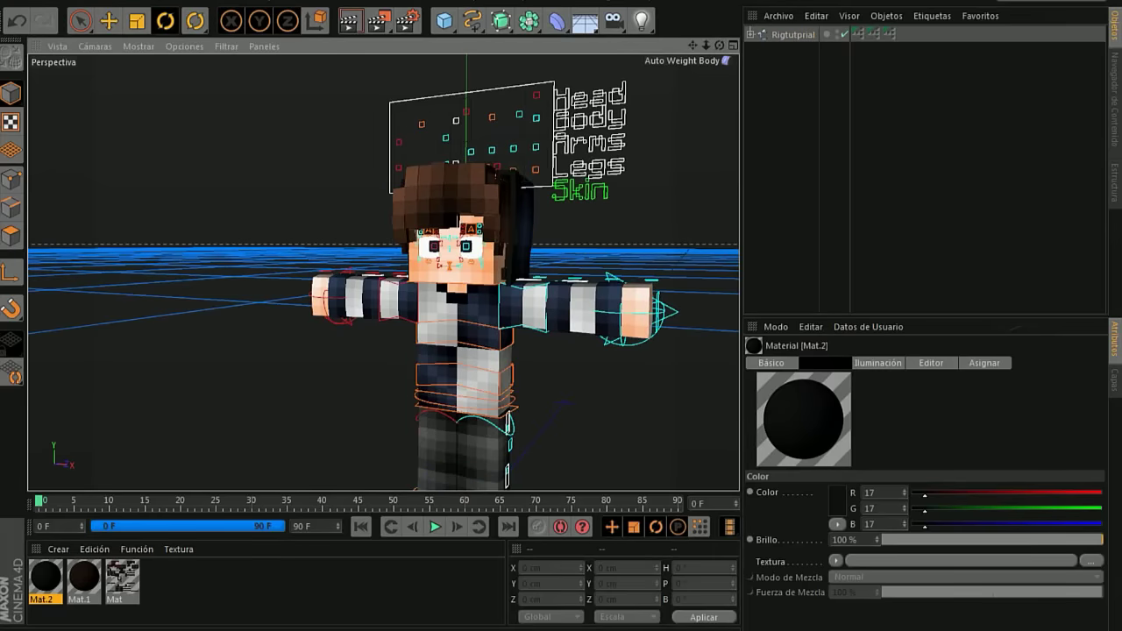
Expand the Rigtutprial hierarchy and hide the character's hair.
{"action": "left_click_drag", "start_coordinate": [719, 45], "coordinate": [718, 42]}
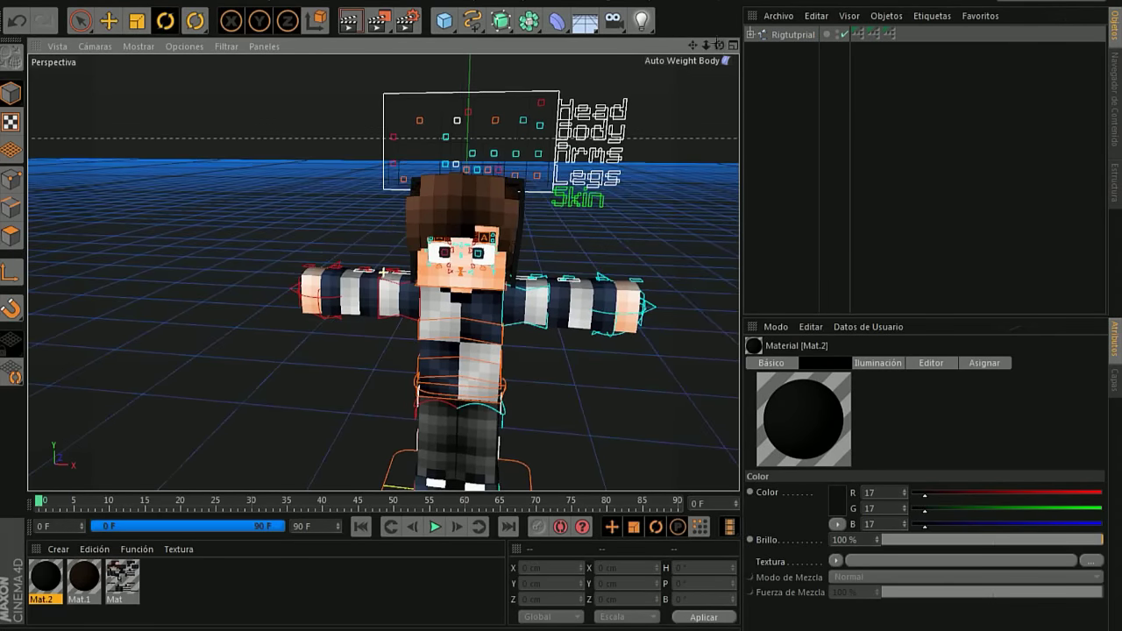
{"action": "left_click", "coordinate": [750, 35]}
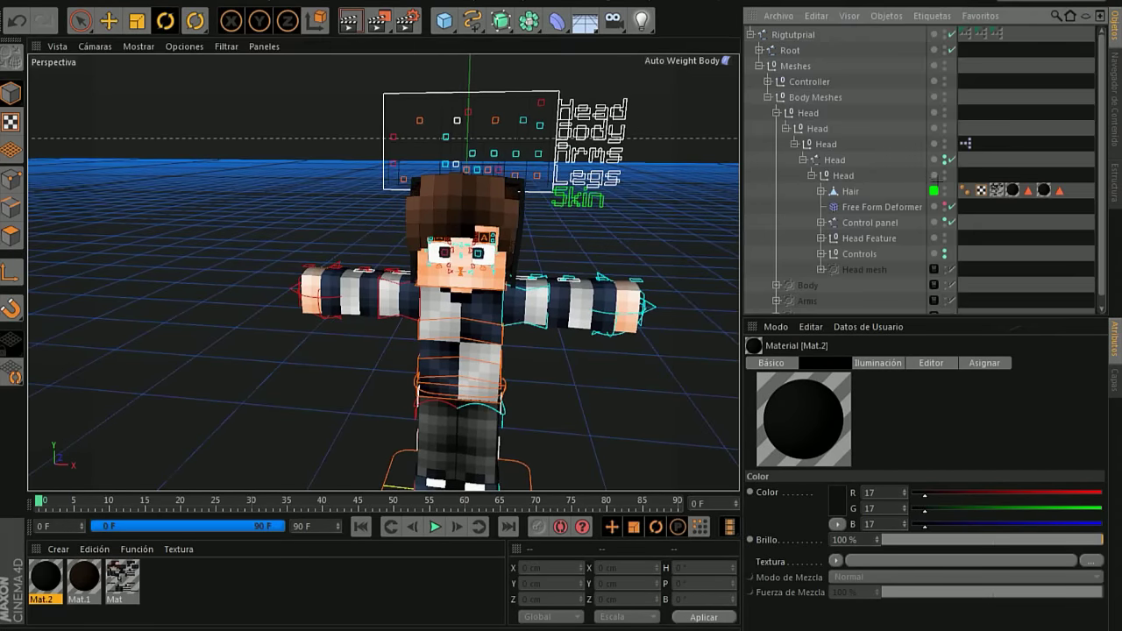
{"action": "left_click", "coordinate": [944, 187]}
{"action": "scroll", "coordinate": [459, 280], "scroll_direction": "up", "scroll_amount": 2}
{"action": "scroll", "coordinate": [459, 281], "scroll_direction": "up", "scroll_amount": 2}
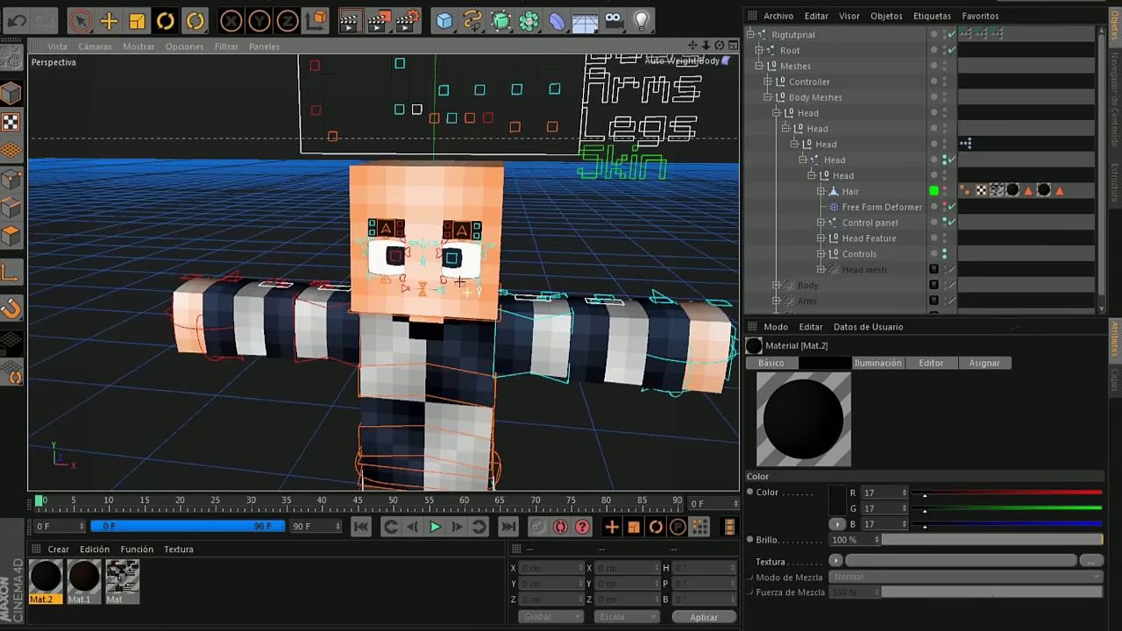
{"action": "scroll", "coordinate": [459, 281], "scroll_direction": "up", "scroll_amount": 2}
{"action": "scroll", "coordinate": [460, 280], "scroll_direction": "up", "scroll_amount": 2}
Raise the right eyebrow control about 1.65 cm and tilt it about 16°.
{"action": "left_click", "coordinate": [467, 176]}
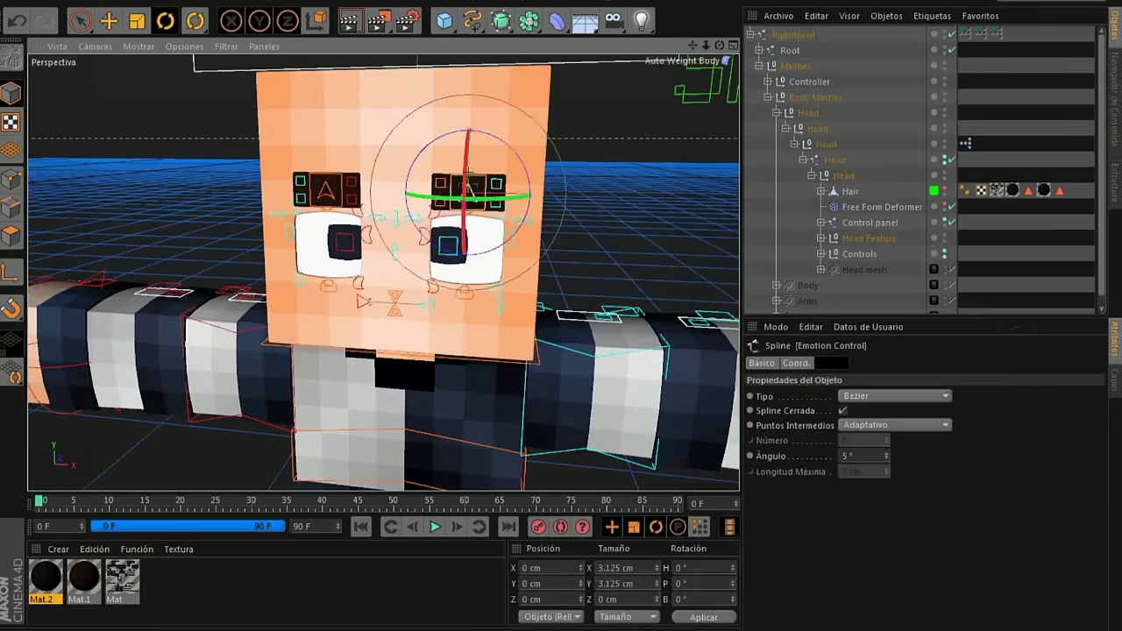
{"action": "key", "text": "e"}
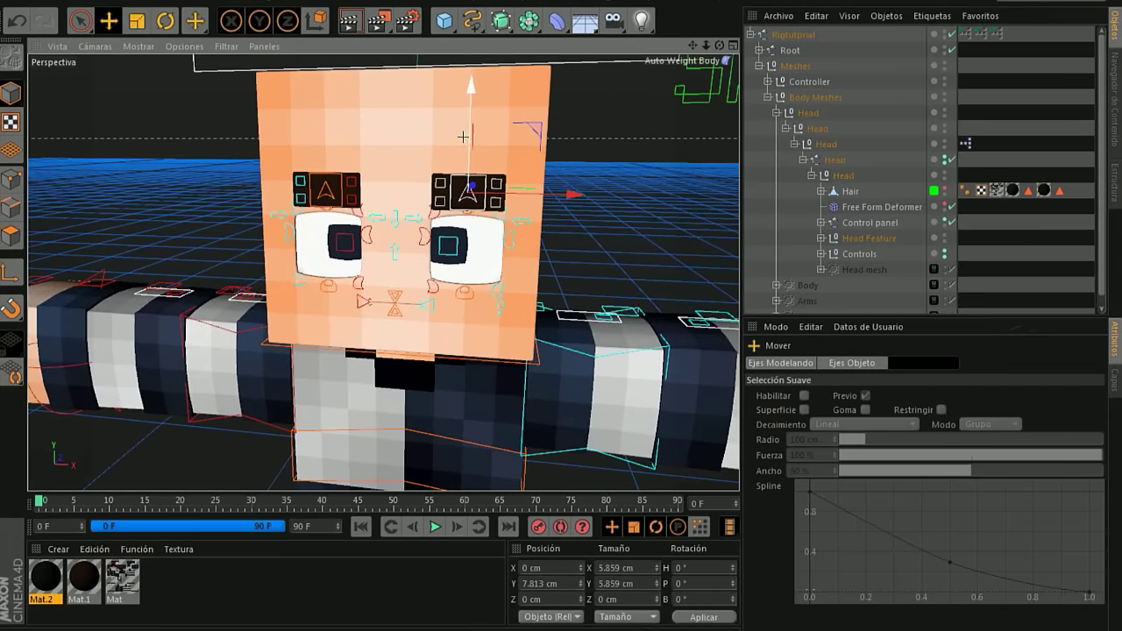
{"action": "scroll", "coordinate": [456, 206], "scroll_direction": "up", "scroll_amount": 3}
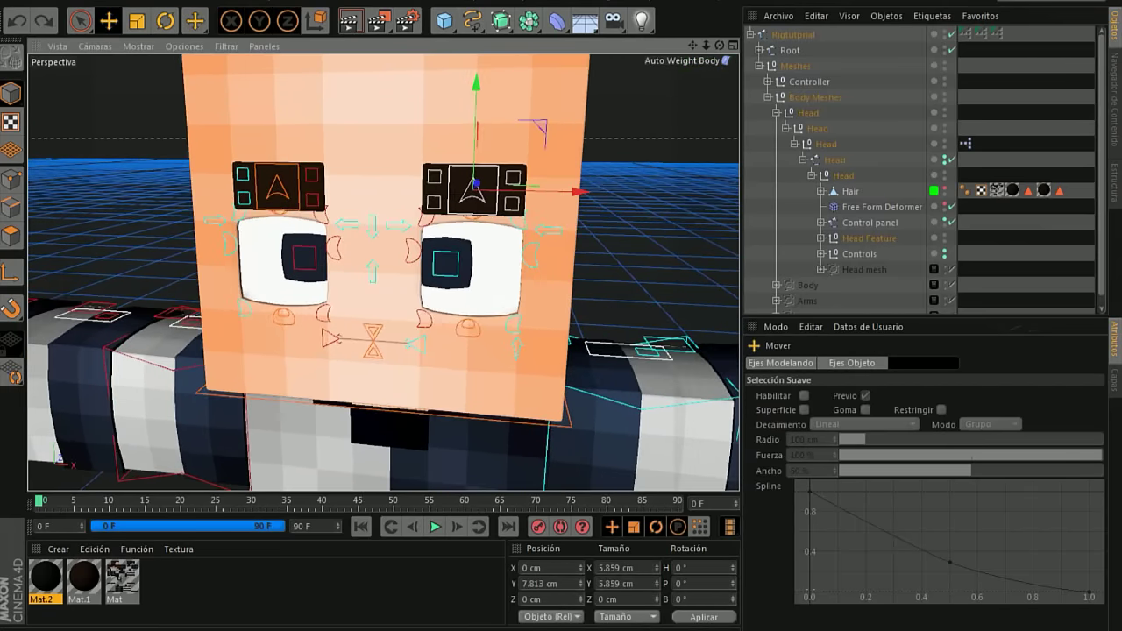
{"action": "left_click", "coordinate": [474, 184]}
{"action": "left_click_drag", "start_coordinate": [473, 180], "coordinate": [449, 155]}
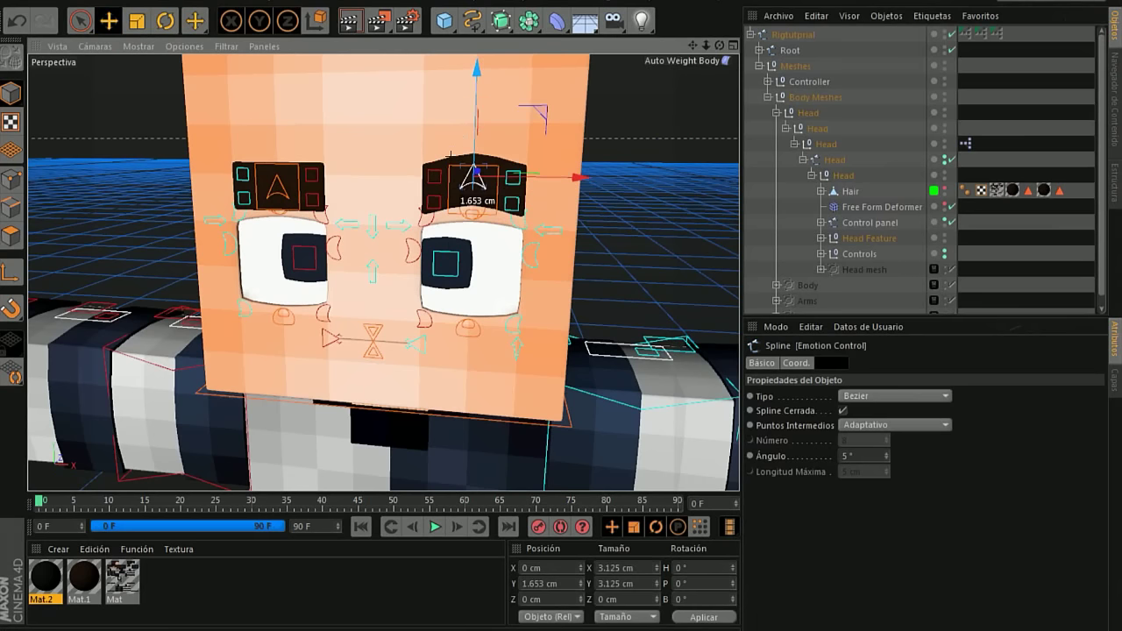
{"action": "left_click", "coordinate": [442, 156]}
{"action": "left_click", "coordinate": [166, 20]}
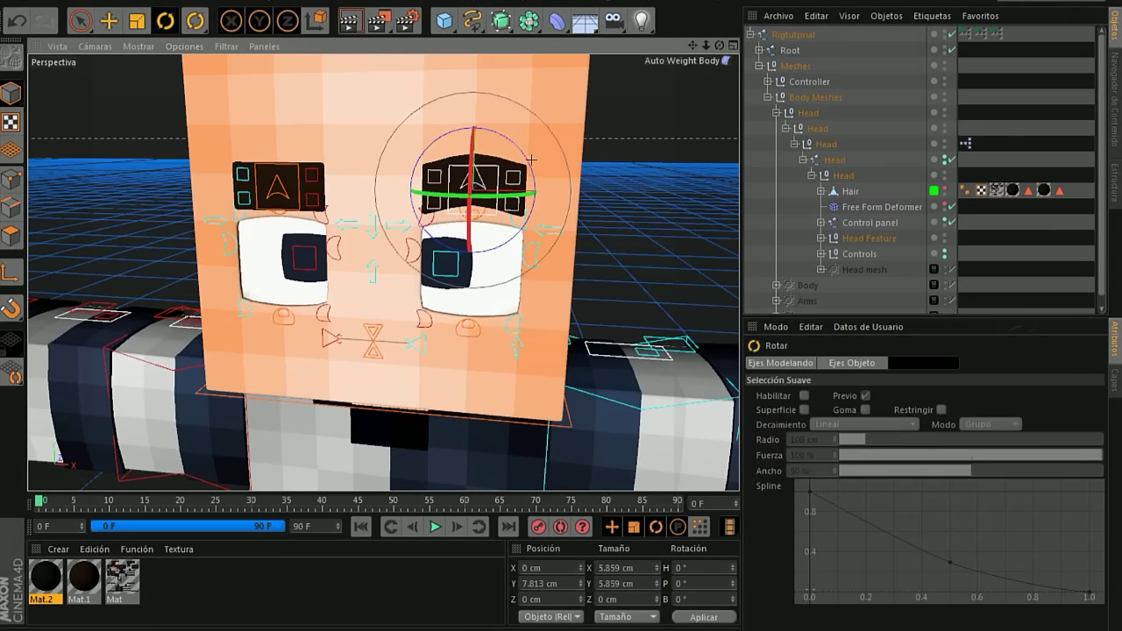
{"action": "left_click_drag", "start_coordinate": [528, 153], "coordinate": [544, 162]}
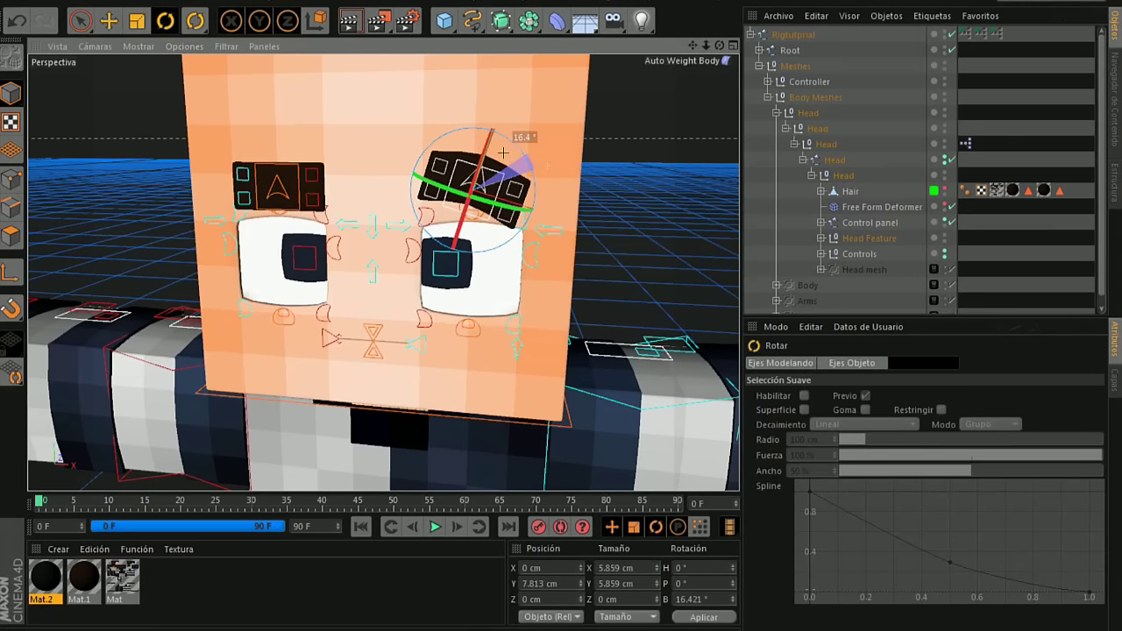
Rotate the right eyebrow the other way and lower it toward the nose.
{"action": "left_click", "coordinate": [109, 20]}
{"action": "left_click_drag", "start_coordinate": [548, 155], "coordinate": [566, 138]}
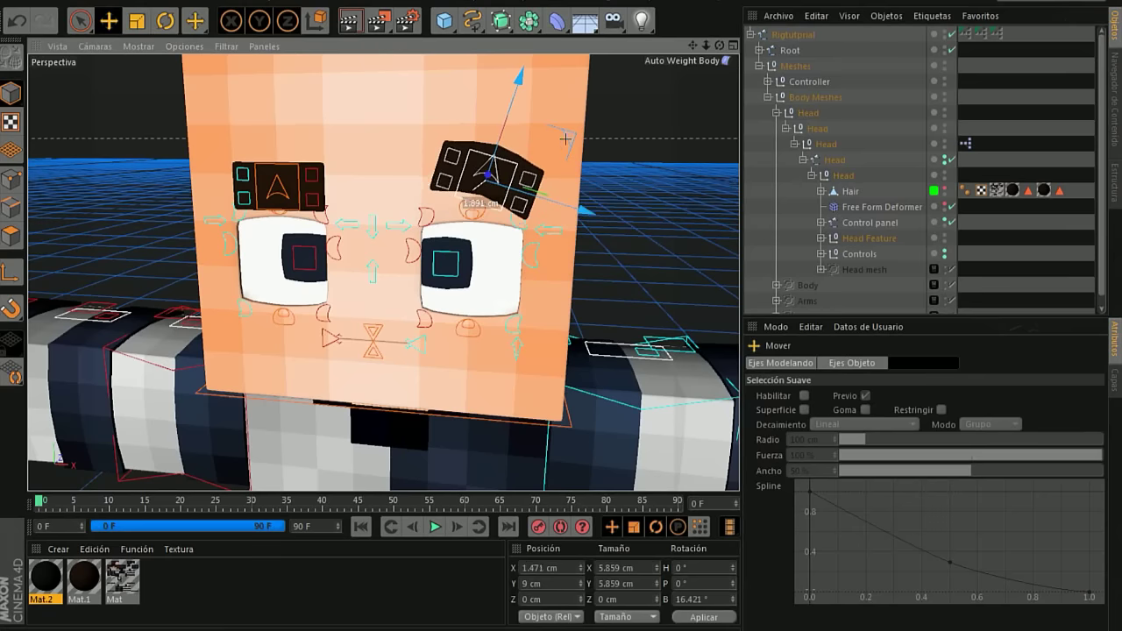
{"action": "key", "text": "ctrl+z"}
{"action": "key", "text": "r"}
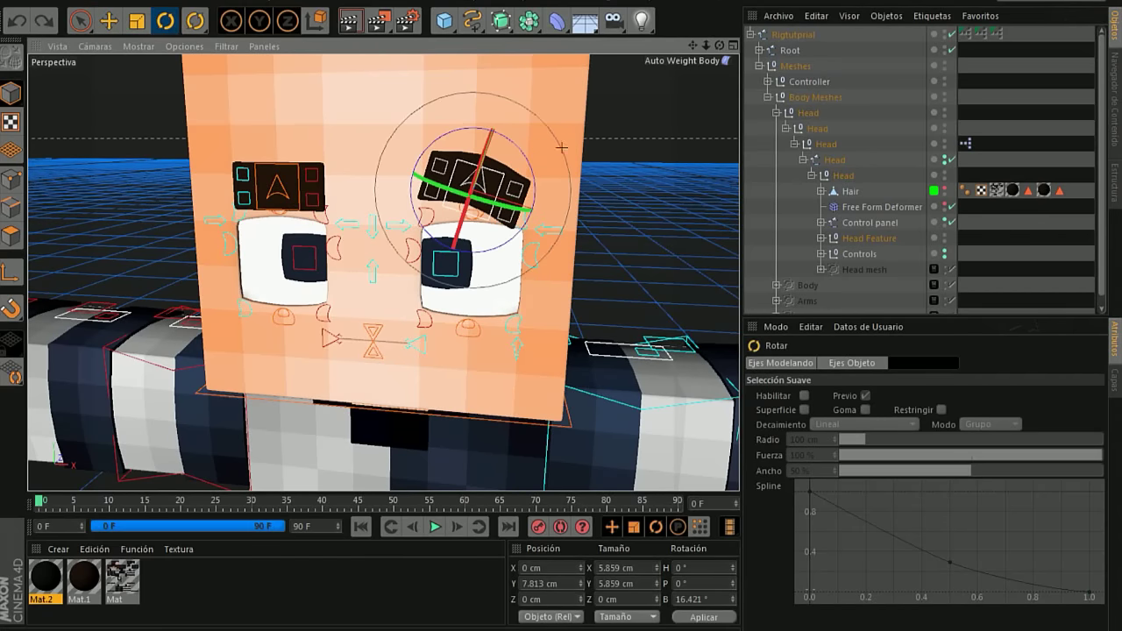
{"action": "mouse_move", "coordinate": [455, 127]}
{"action": "left_mouse_down"}
{"action": "mouse_move", "coordinate": [428, 142]}
{"action": "mouse_move", "coordinate": [431, 132]}
{"action": "left_mouse_up"}
{"action": "key", "text": "e"}
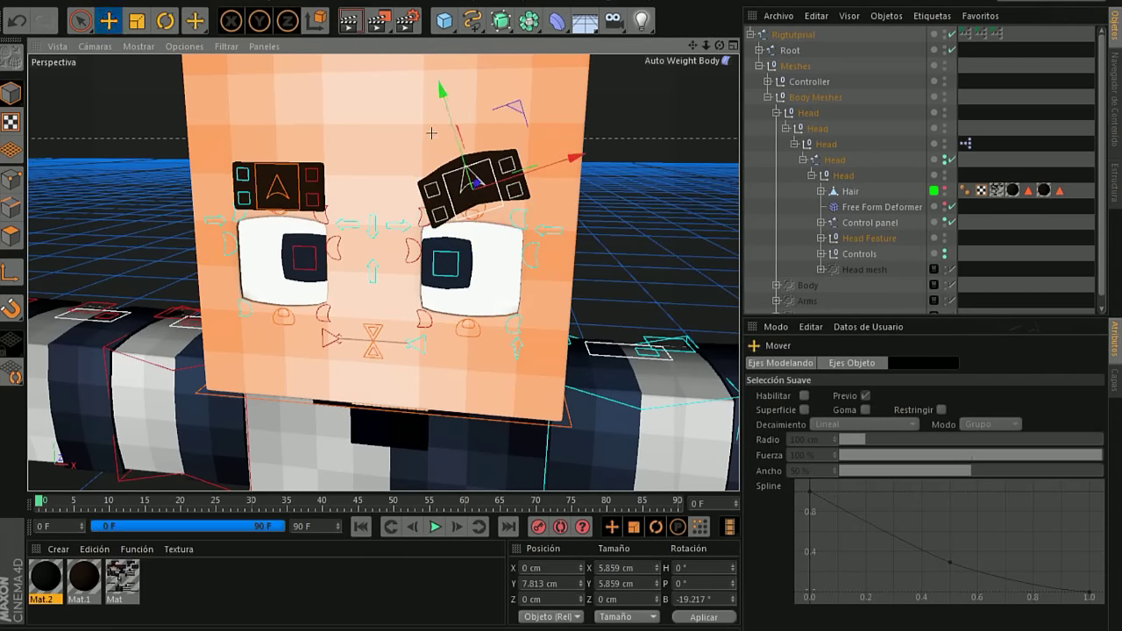
{"action": "left_click_drag", "start_coordinate": [505, 104], "coordinate": [490, 120]}
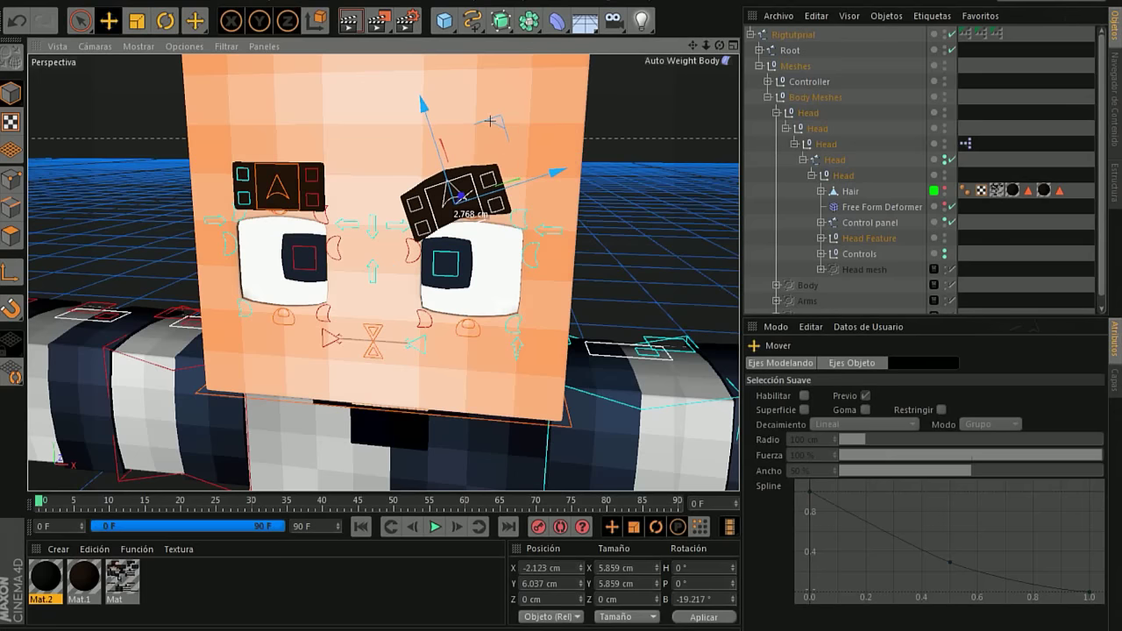
Shift the left eyebrow up slightly and tilt it inward into a frown.
{"action": "left_click", "coordinate": [458, 190]}
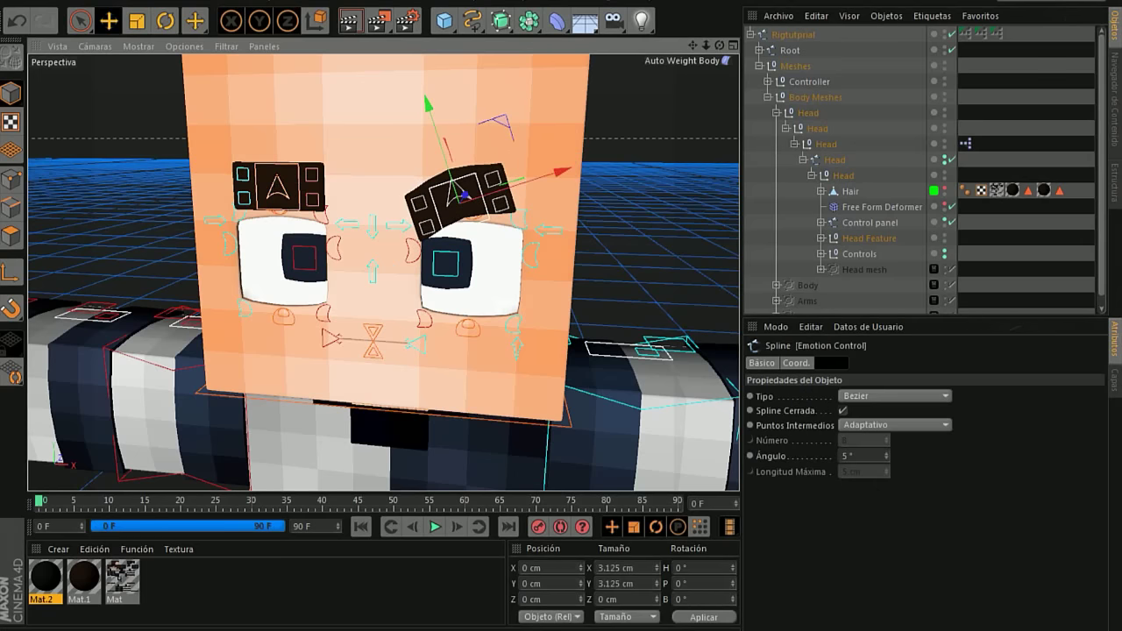
{"action": "left_click", "coordinate": [277, 184]}
{"action": "left_click_drag", "start_coordinate": [263, 172], "coordinate": [254, 156]}
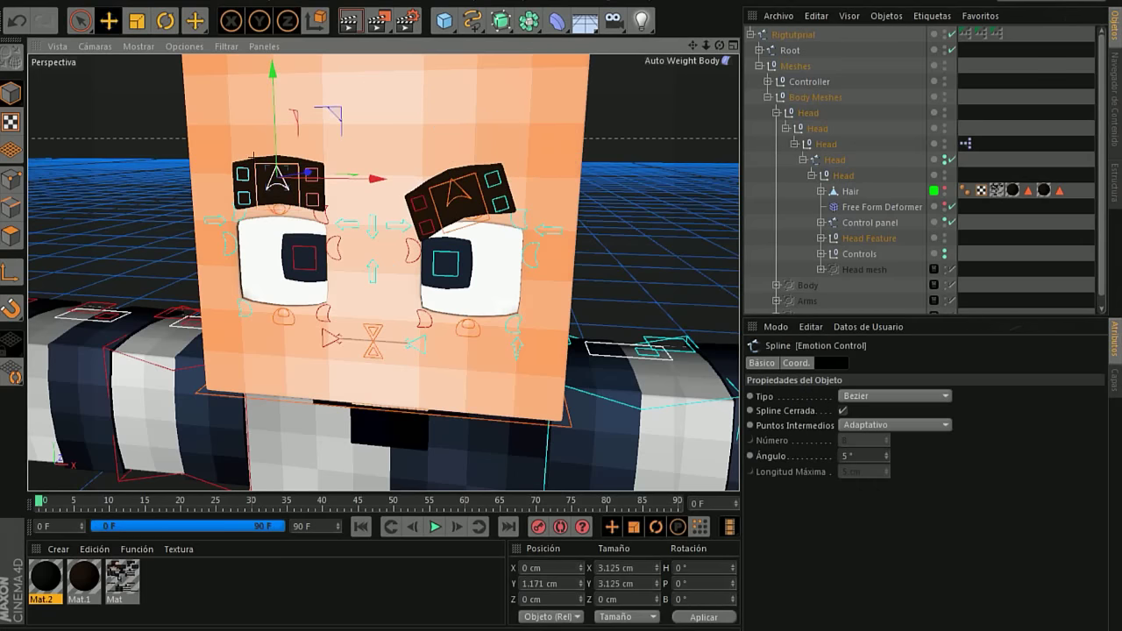
{"action": "left_click", "coordinate": [165, 21]}
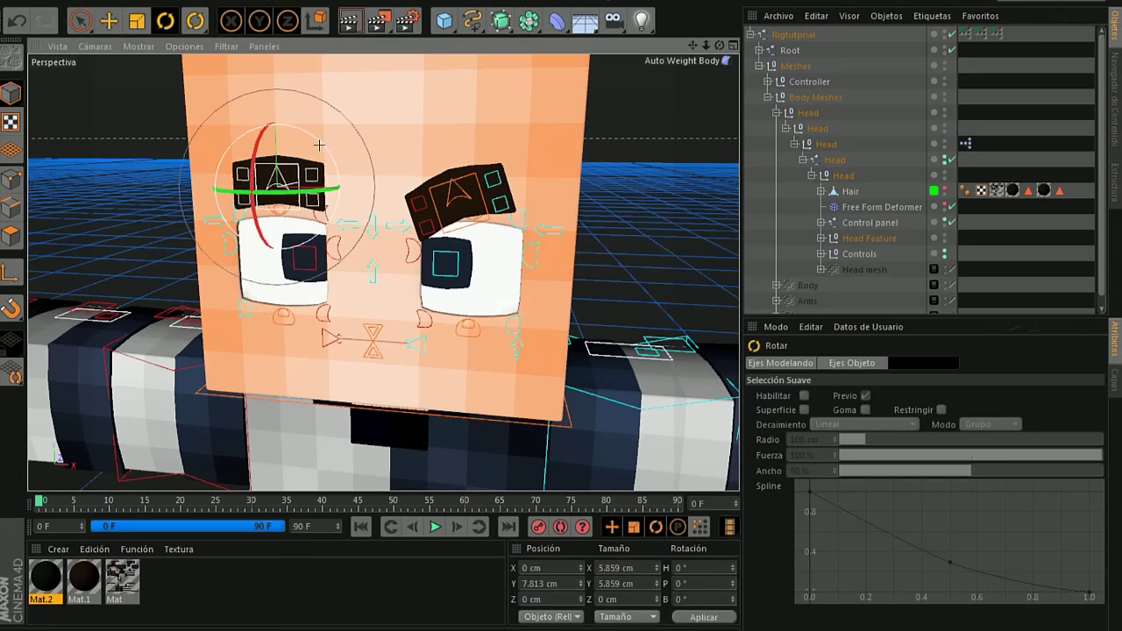
{"action": "mouse_move", "coordinate": [319, 145]}
{"action": "left_mouse_down"}
{"action": "mouse_move", "coordinate": [327, 203]}
{"action": "mouse_move", "coordinate": [296, 149]}
{"action": "left_mouse_up"}
{"action": "key", "text": "e"}
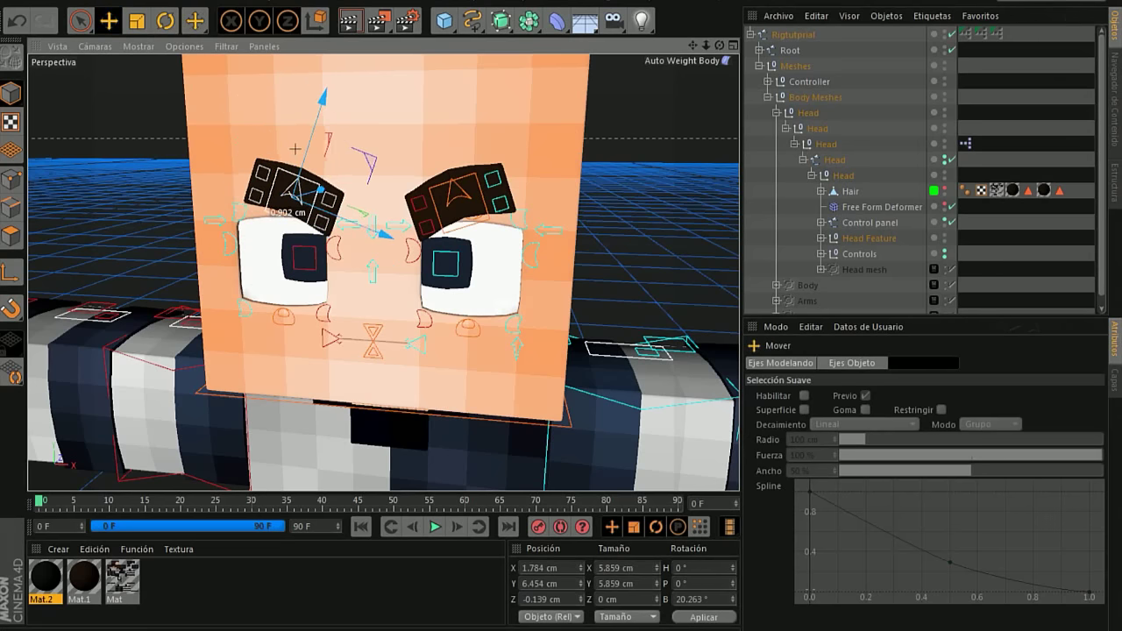
{"action": "left_click", "coordinate": [382, 356]}
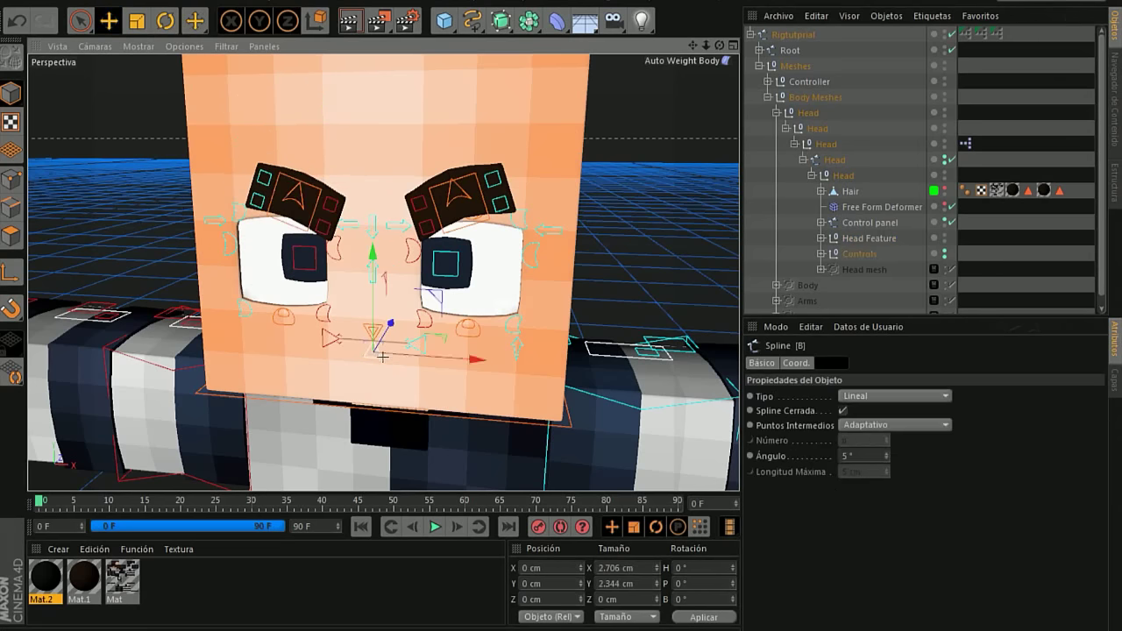
Set the rig's Teeth Color to yellow and stretch mouth control B open wider.
{"action": "left_click", "coordinate": [750, 34]}
{"action": "left_click", "coordinate": [793, 35]}
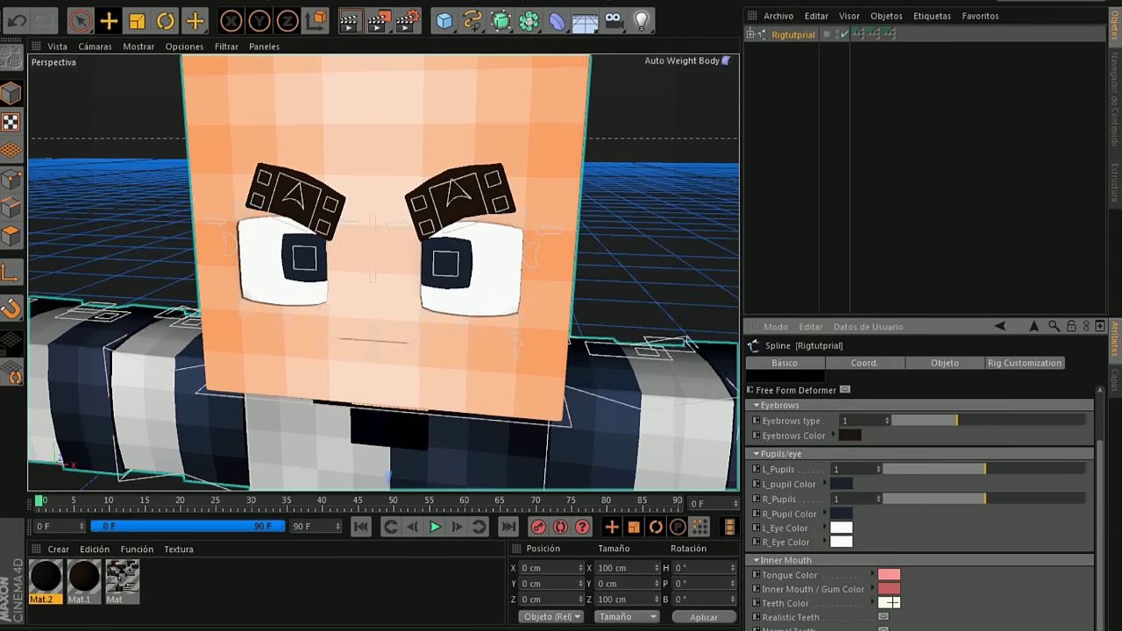
{"action": "left_click", "coordinate": [889, 603]}
{"action": "left_click", "coordinate": [901, 499]}
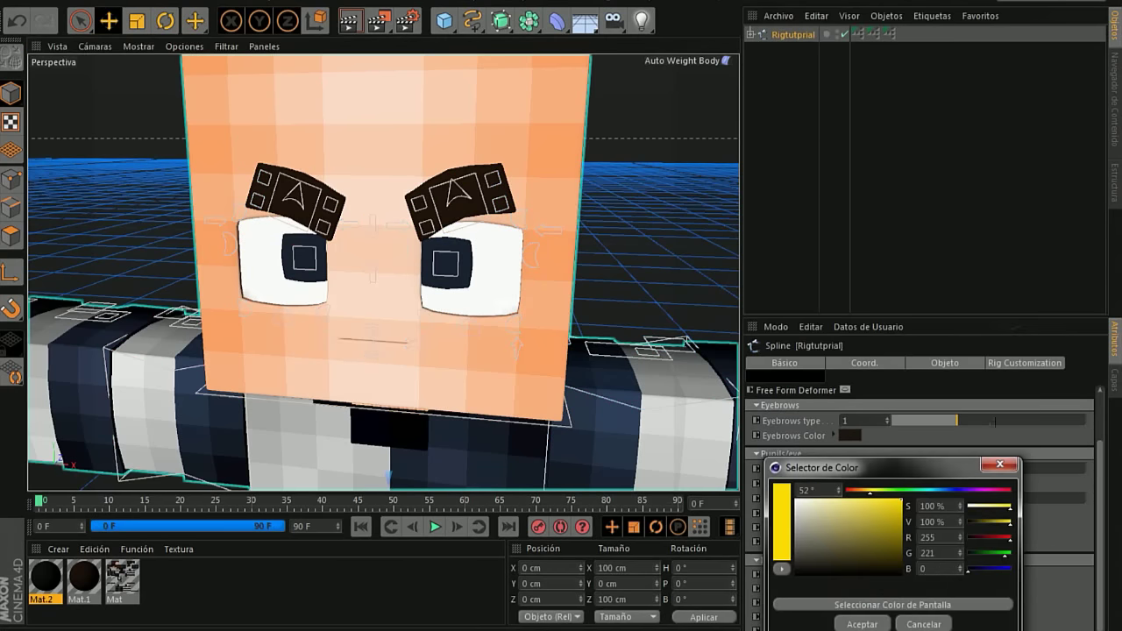
{"action": "left_click", "coordinate": [863, 624]}
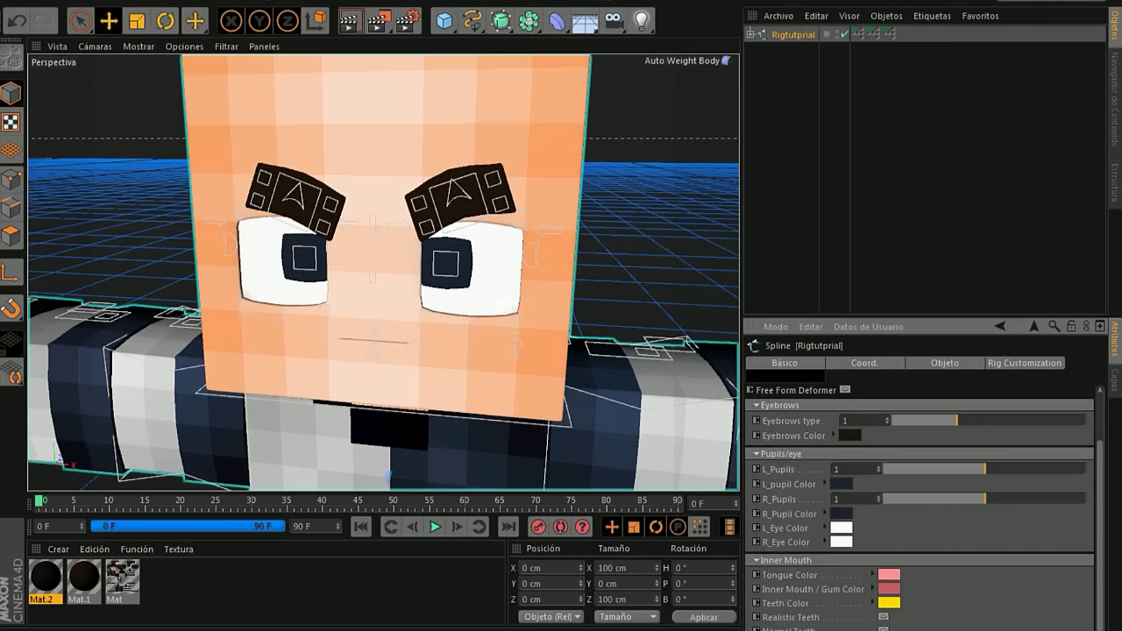
{"action": "left_click", "coordinate": [362, 354]}
{"action": "left_click_drag", "start_coordinate": [360, 351], "coordinate": [374, 366]}
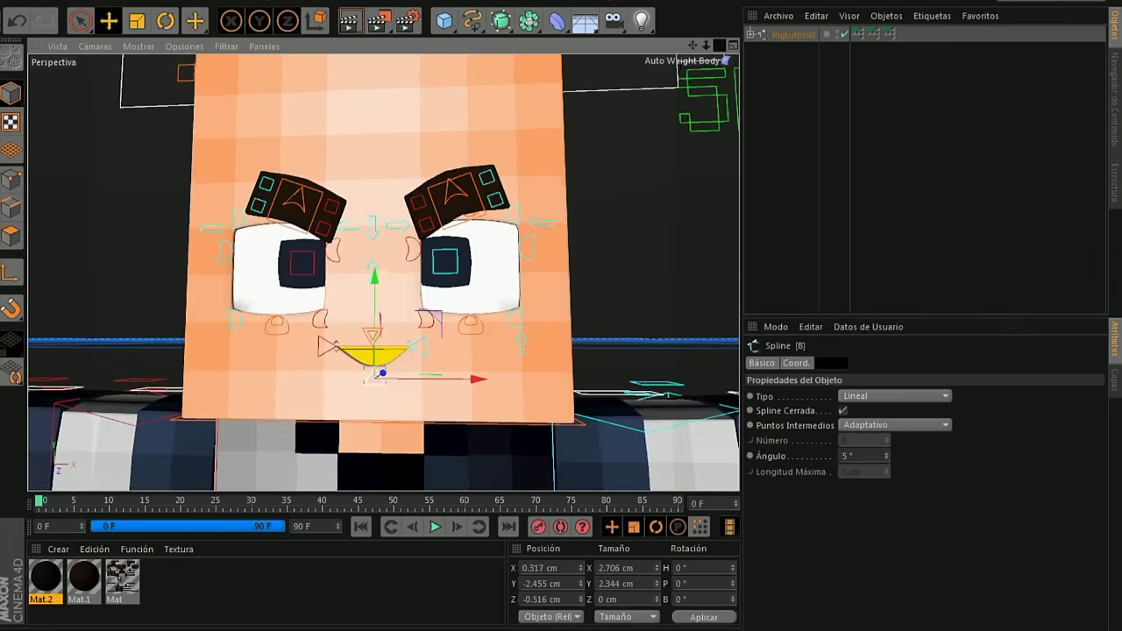
Change the rig's Teeth Color to white (RGB 255).
{"action": "left_click", "coordinate": [793, 34]}
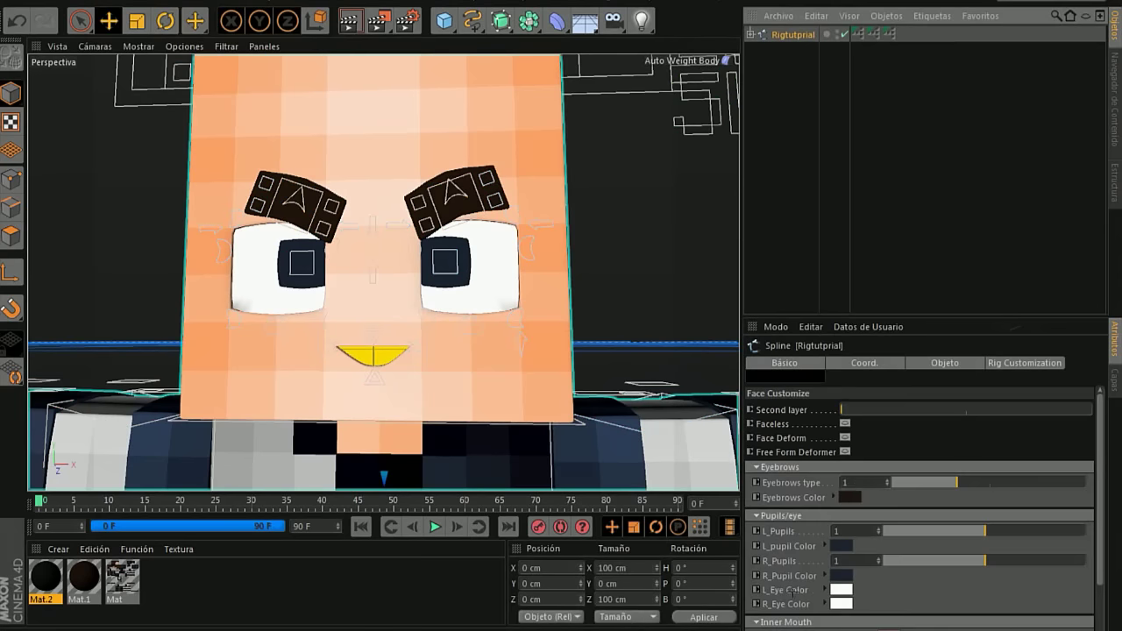
{"action": "scroll", "coordinate": [791, 590], "scroll_direction": "down", "scroll_amount": 2}
{"action": "left_click", "coordinate": [888, 601]}
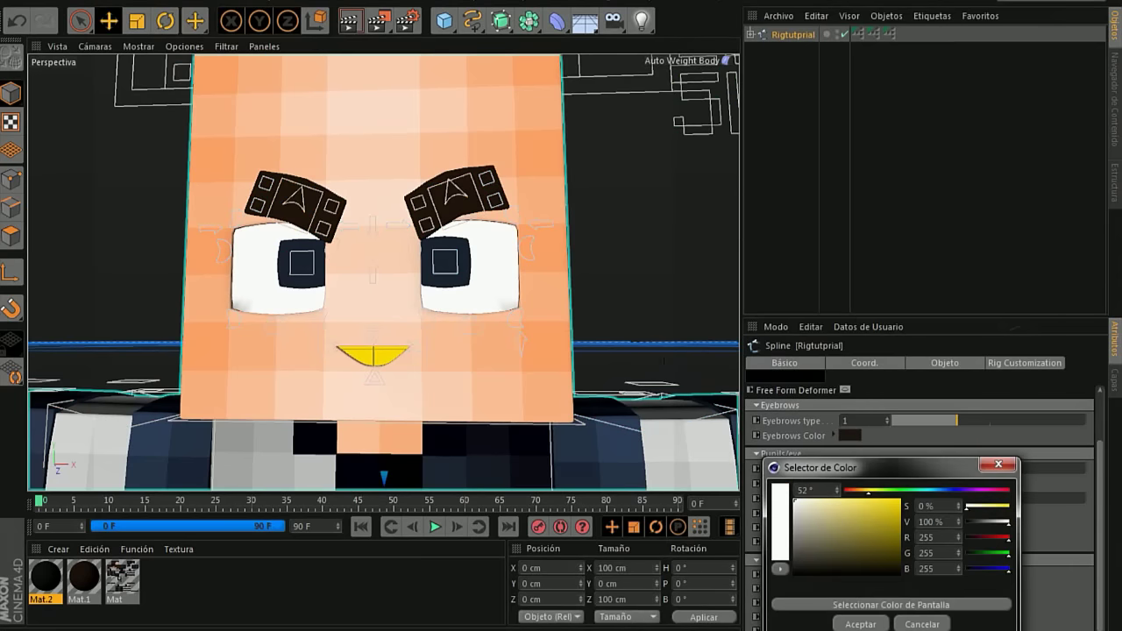
{"action": "left_click", "coordinate": [856, 624]}
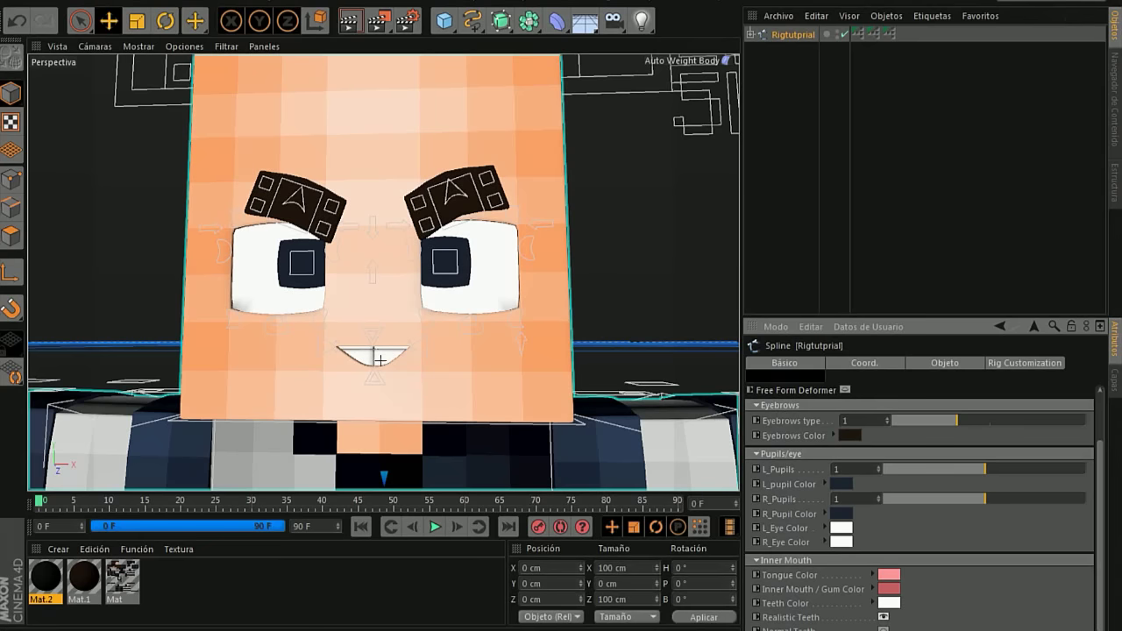
{"action": "scroll", "coordinate": [381, 359], "scroll_direction": "up", "scroll_amount": 2}
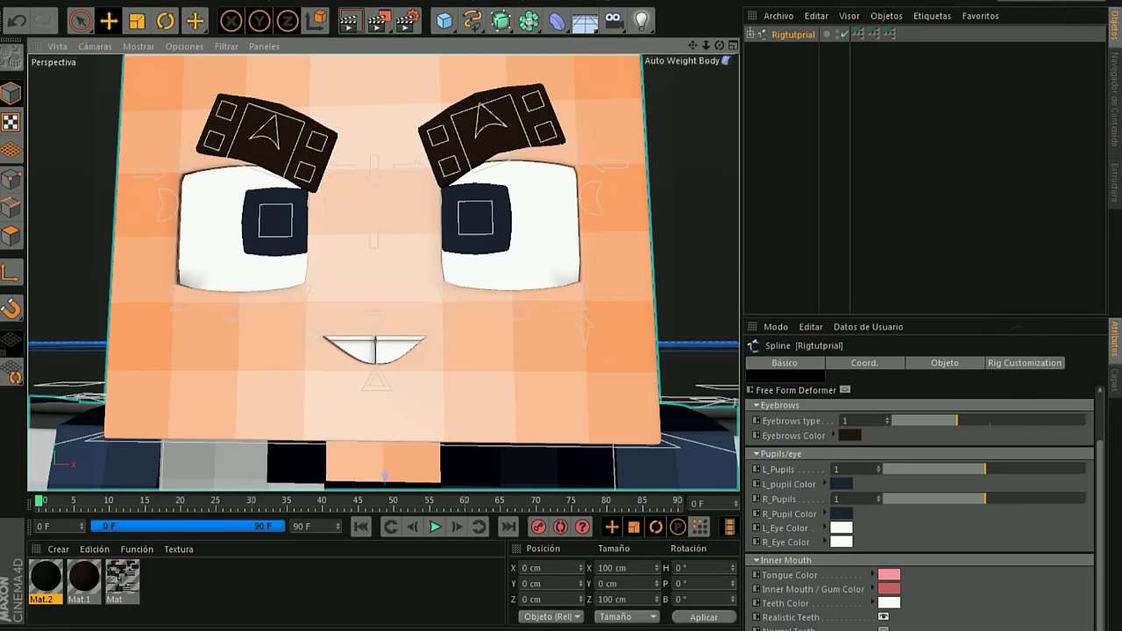
{"action": "scroll", "coordinate": [423, 329], "scroll_direction": "down", "scroll_amount": 3}
{"action": "scroll", "coordinate": [422, 328], "scroll_direction": "down", "scroll_amount": 2}
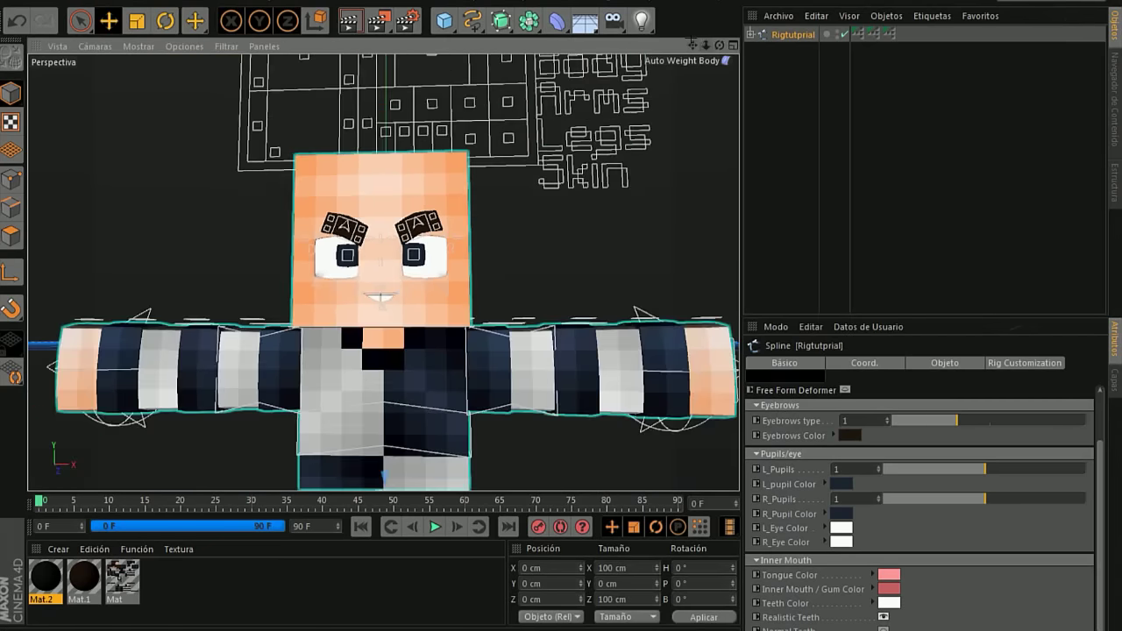
Nudge a Control spline point and lower the top mouth control T.
{"action": "scroll", "coordinate": [422, 329], "scroll_direction": "down", "scroll_amount": 1}
{"action": "left_click", "coordinate": [364, 144]}
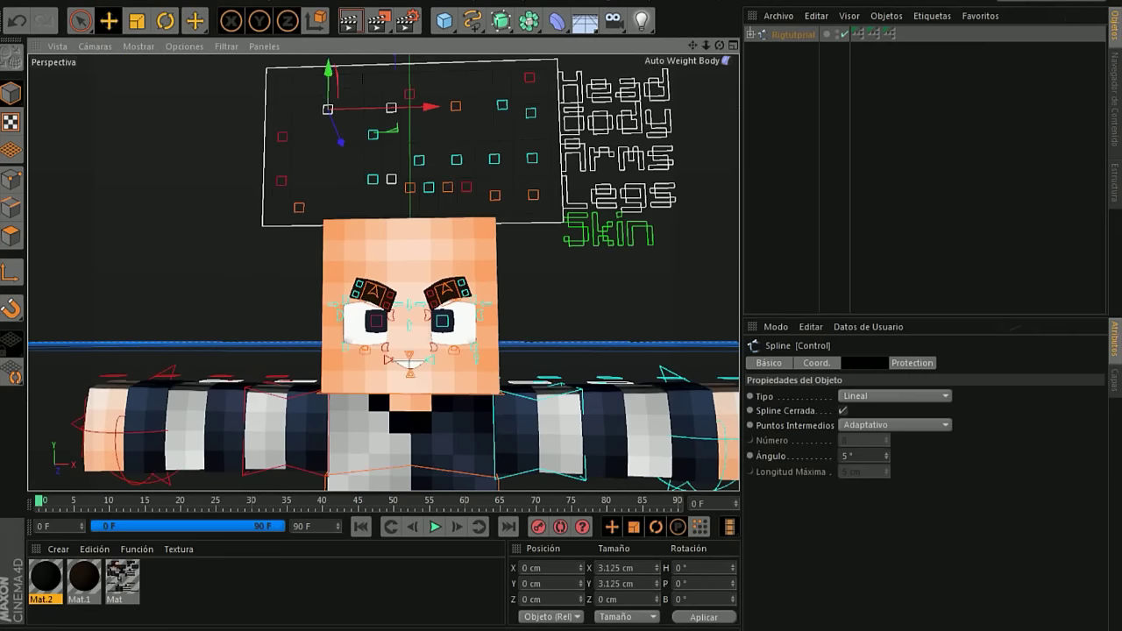
{"action": "left_click_drag", "start_coordinate": [374, 70], "coordinate": [371, 81]}
{"action": "scroll", "coordinate": [400, 348], "scroll_direction": "up", "scroll_amount": 1}
{"action": "scroll", "coordinate": [400, 348], "scroll_direction": "up", "scroll_amount": 2}
{"action": "scroll", "coordinate": [400, 348], "scroll_direction": "up", "scroll_amount": 1}
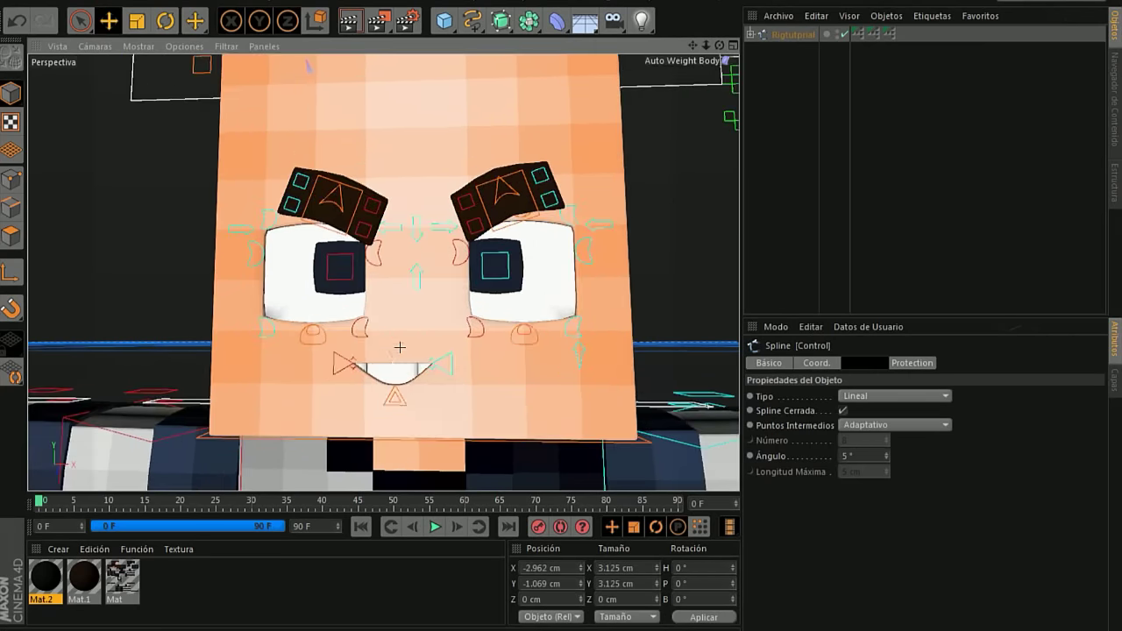
{"action": "left_click", "coordinate": [400, 347]}
{"action": "left_click_drag", "start_coordinate": [396, 320], "coordinate": [369, 353]}
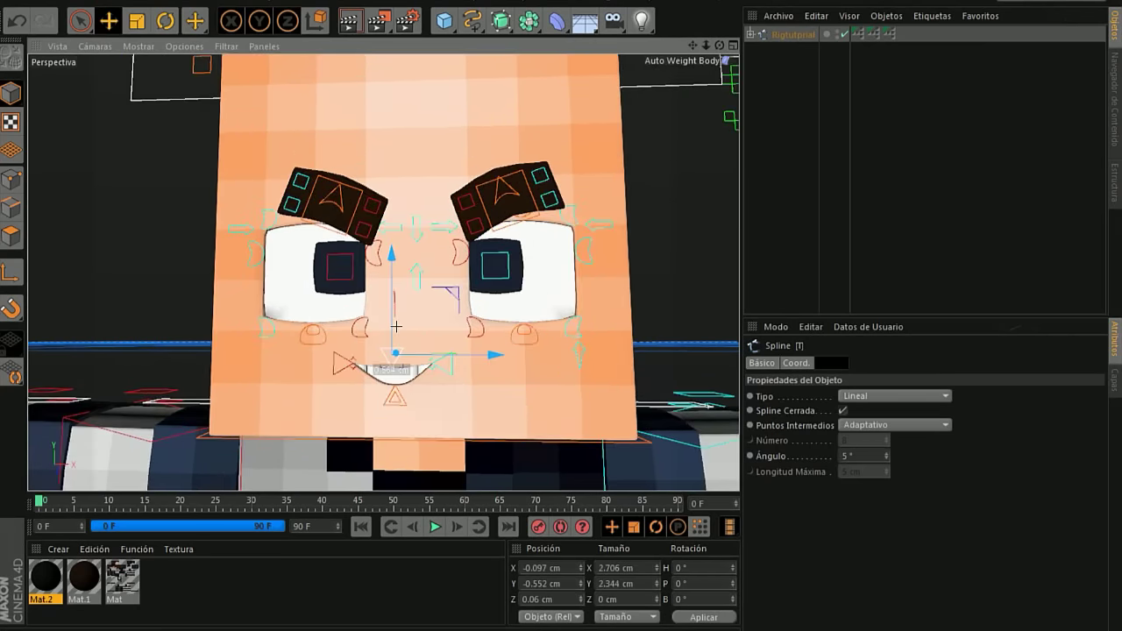
Select mouth controls R_B and L and pull L left to curve the grin.
{"action": "left_click", "coordinate": [347, 355]}
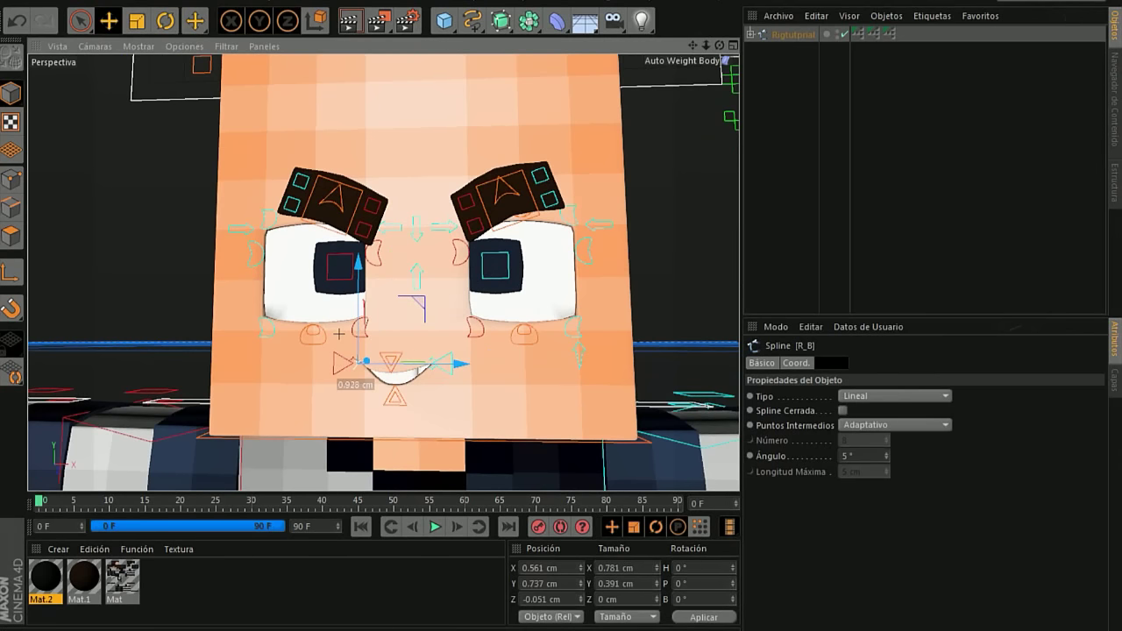
{"action": "left_click", "coordinate": [423, 370]}
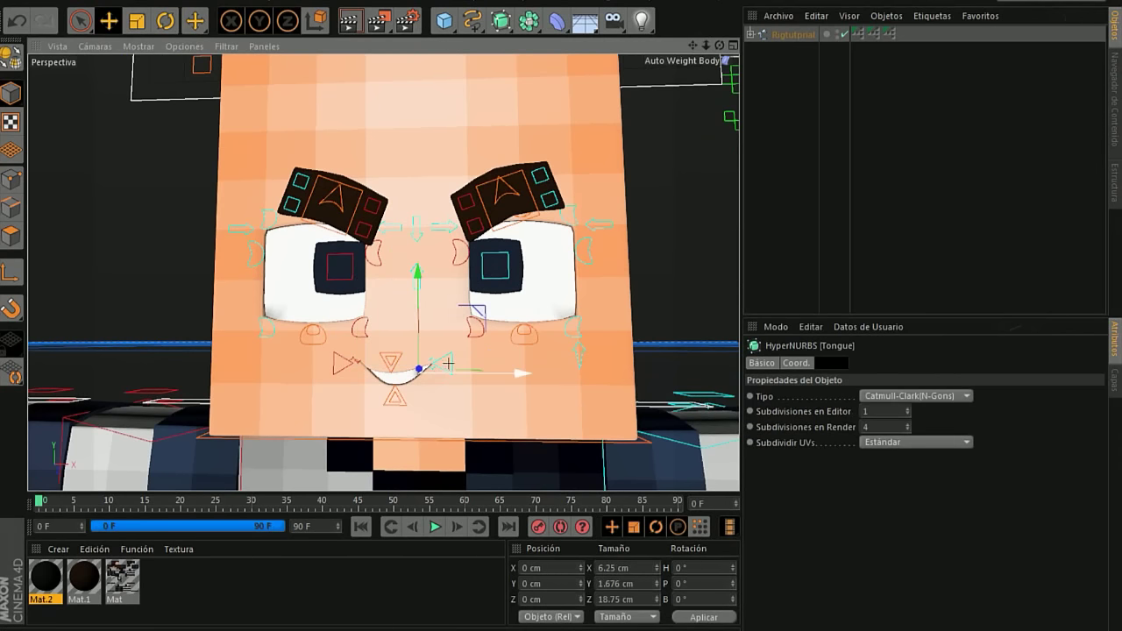
{"action": "left_click", "coordinate": [450, 356]}
{"action": "left_click_drag", "start_coordinate": [453, 344], "coordinate": [447, 348]}
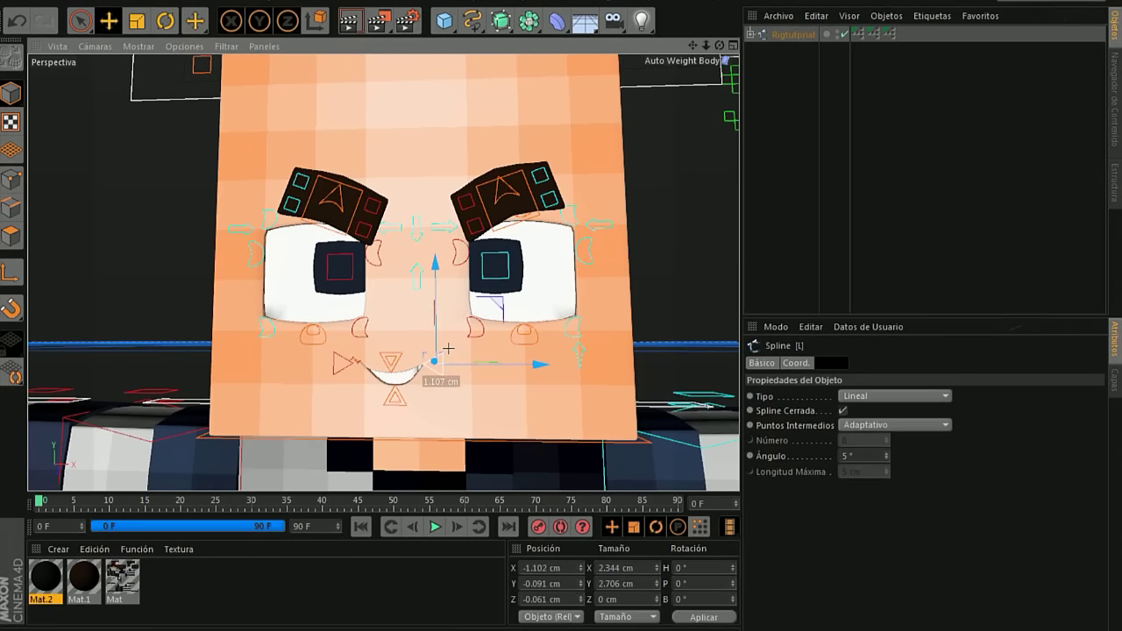
{"action": "scroll", "coordinate": [448, 348], "scroll_direction": "down", "scroll_amount": 3}
{"action": "scroll", "coordinate": [448, 348], "scroll_direction": "down", "scroll_amount": 2}
{"action": "scroll", "coordinate": [448, 348], "scroll_direction": "down", "scroll_amount": 1}
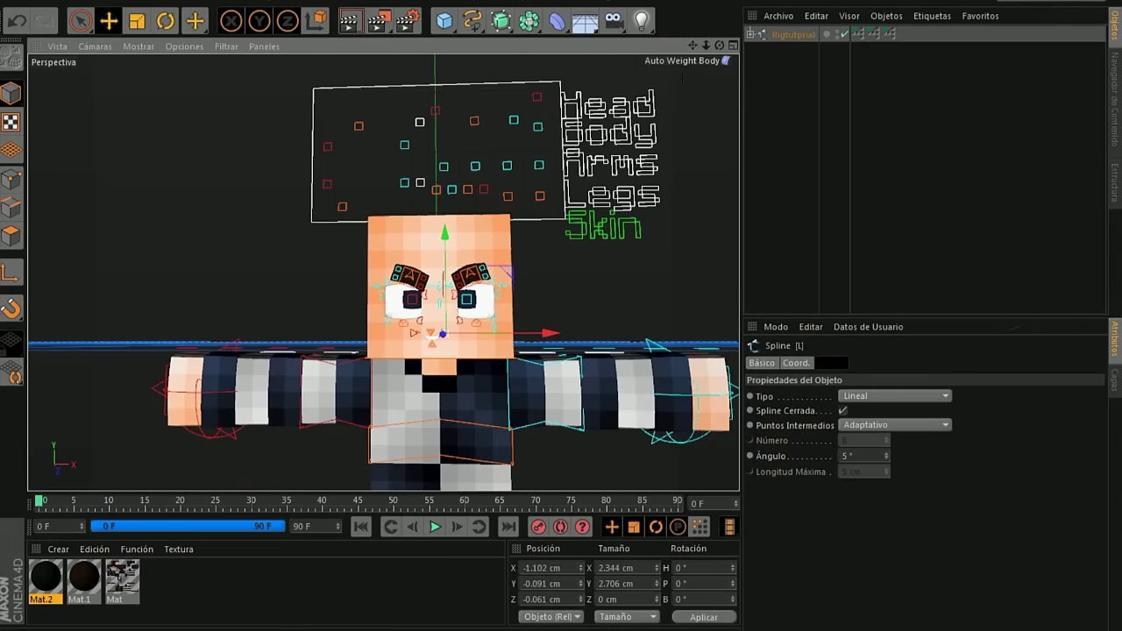
{"action": "mouse_move", "coordinate": [719, 45]}
{"action": "left_mouse_down"}
{"action": "mouse_move", "coordinate": [699, 45]}
{"action": "mouse_move", "coordinate": [712, 45]}
{"action": "left_mouse_up"}
Put a tool into the character's left hand via the Tool control.
{"action": "left_click", "coordinate": [543, 367]}
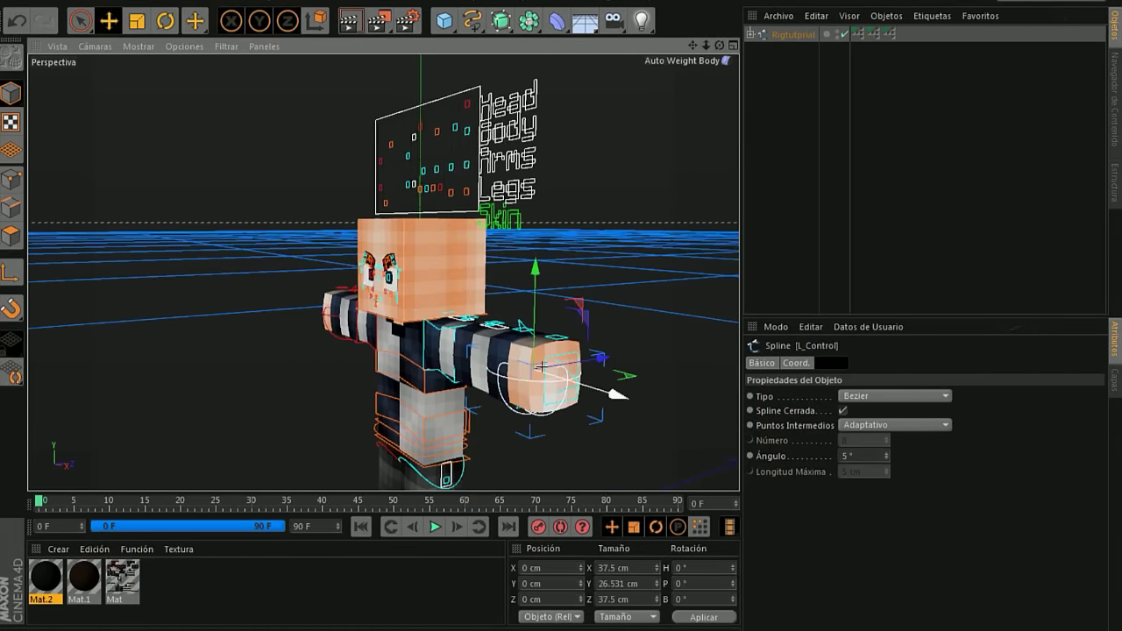
{"action": "scroll", "coordinate": [545, 359], "scroll_direction": "up", "scroll_amount": 2}
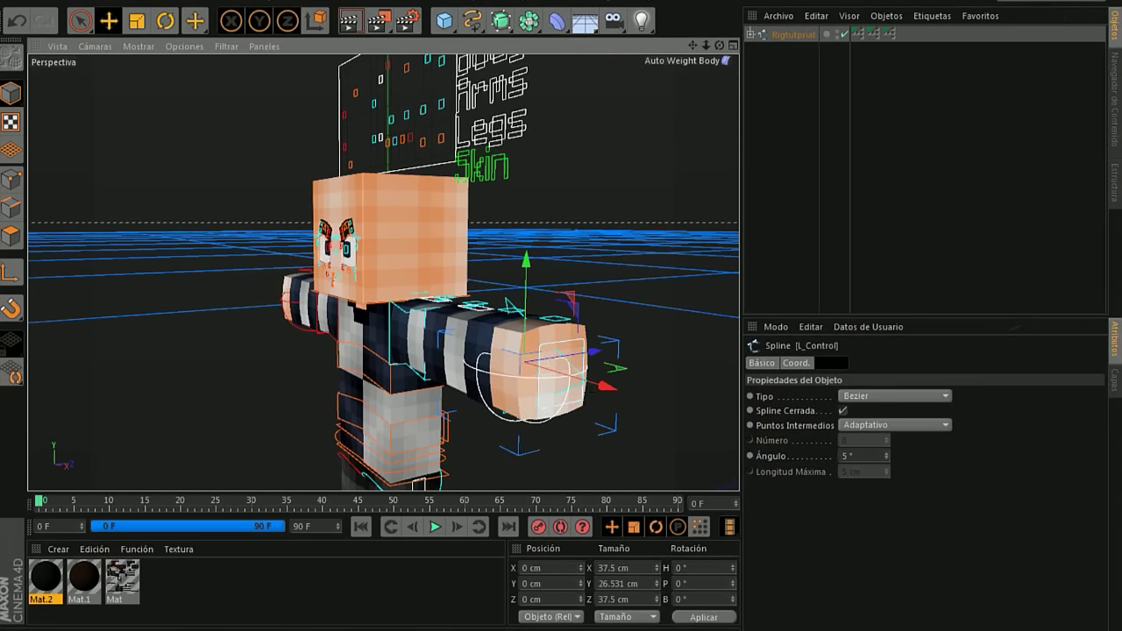
{"action": "left_click", "coordinate": [557, 357]}
{"action": "mouse_move", "coordinate": [855, 518]}
{"action": "left_mouse_down"}
{"action": "mouse_move", "coordinate": [988, 518]}
{"action": "mouse_move", "coordinate": [948, 519]}
{"action": "left_mouse_up"}
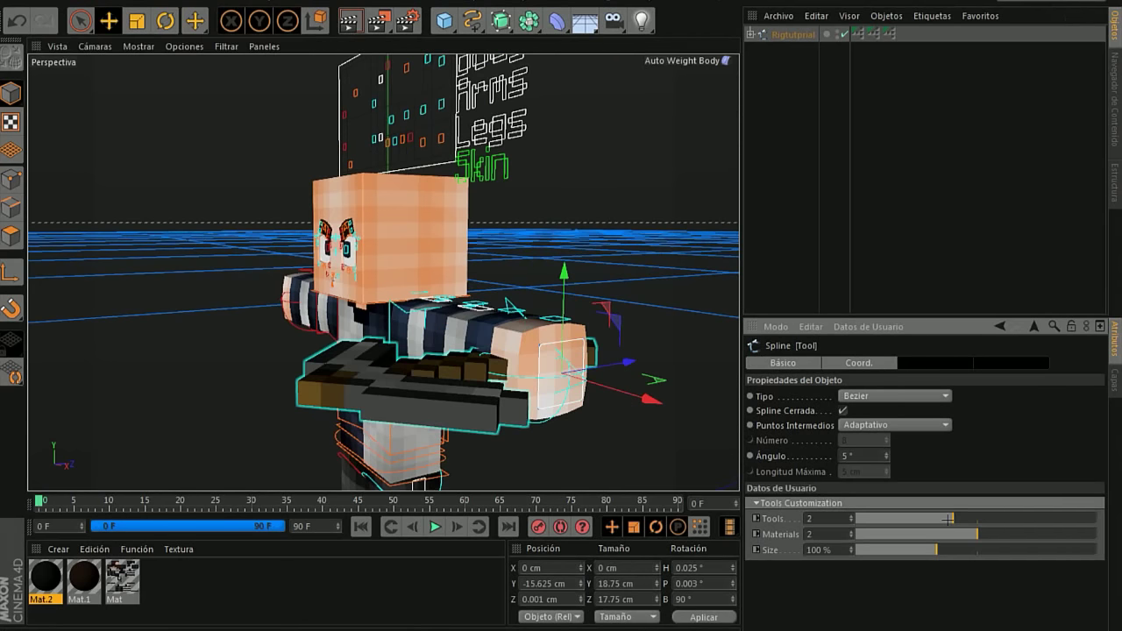
{"action": "scroll", "coordinate": [535, 352], "scroll_direction": "down", "scroll_amount": 2}
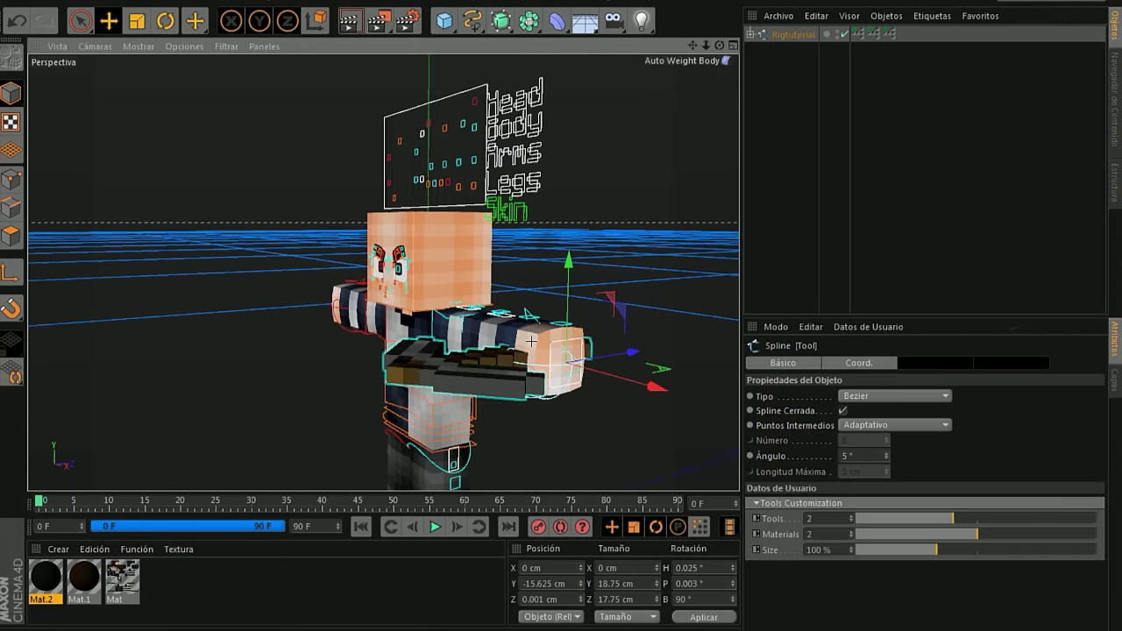
Slide the pickaxe out along its axis and raise the arm toward the head.
{"action": "left_click", "coordinate": [531, 340]}
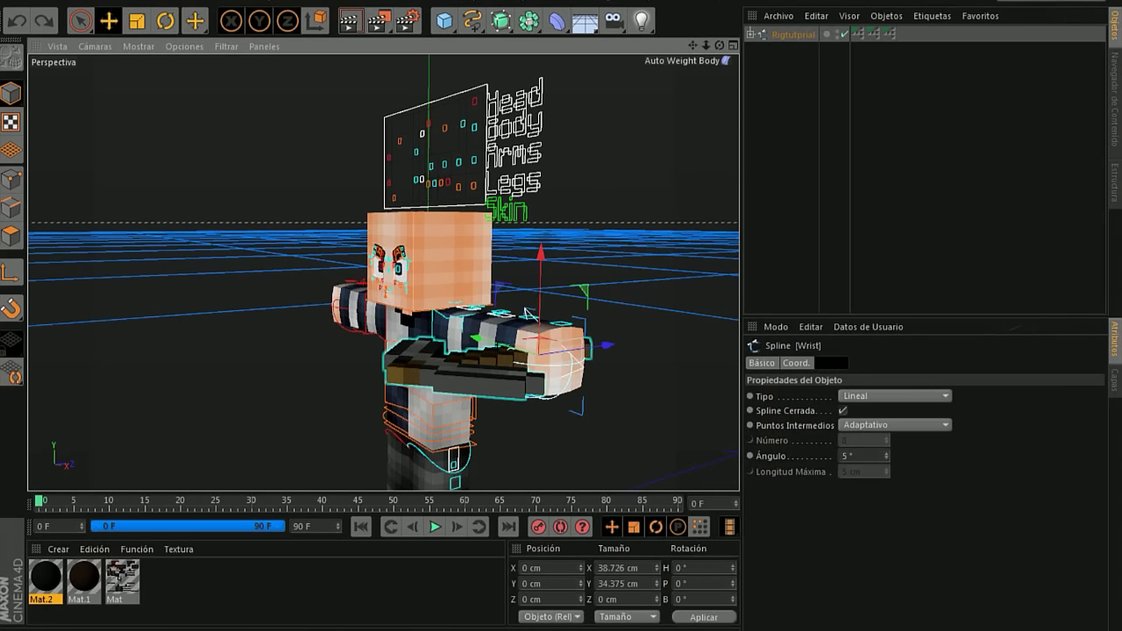
{"action": "left_click", "coordinate": [579, 351]}
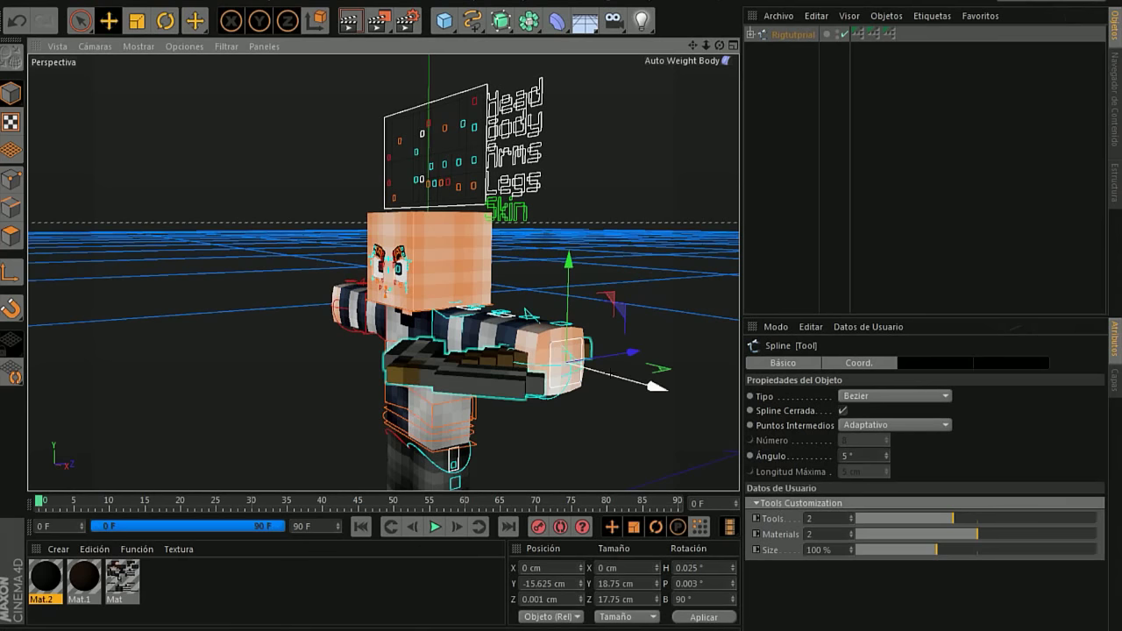
{"action": "left_click_drag", "start_coordinate": [622, 380], "coordinate": [636, 384]}
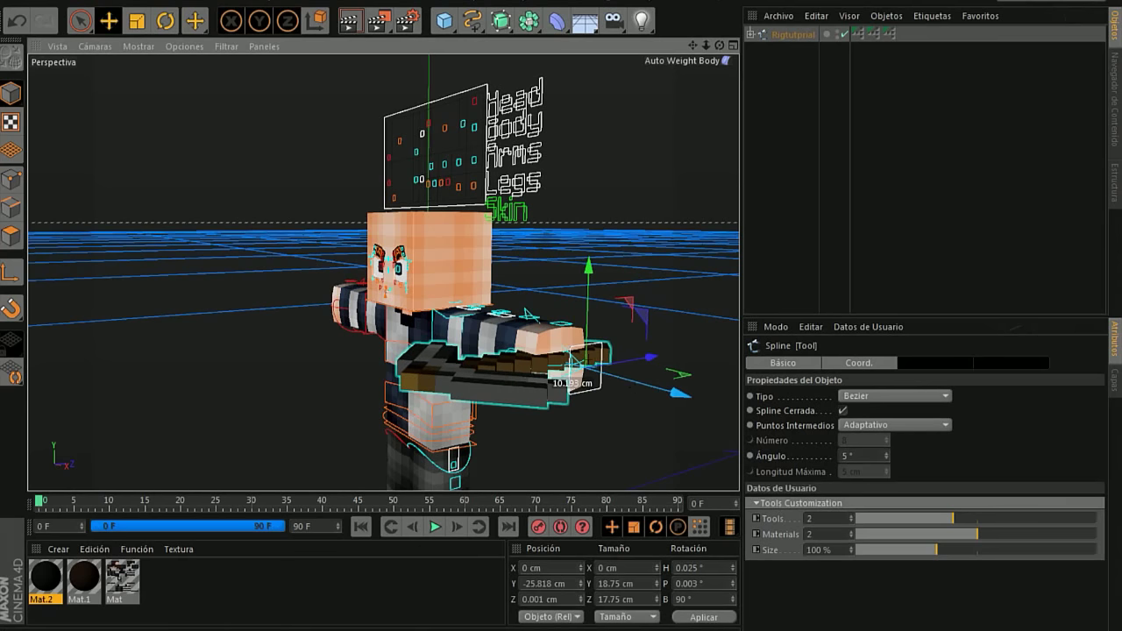
{"action": "left_click", "coordinate": [574, 361]}
{"action": "left_click_drag", "start_coordinate": [606, 344], "coordinate": [609, 343]}
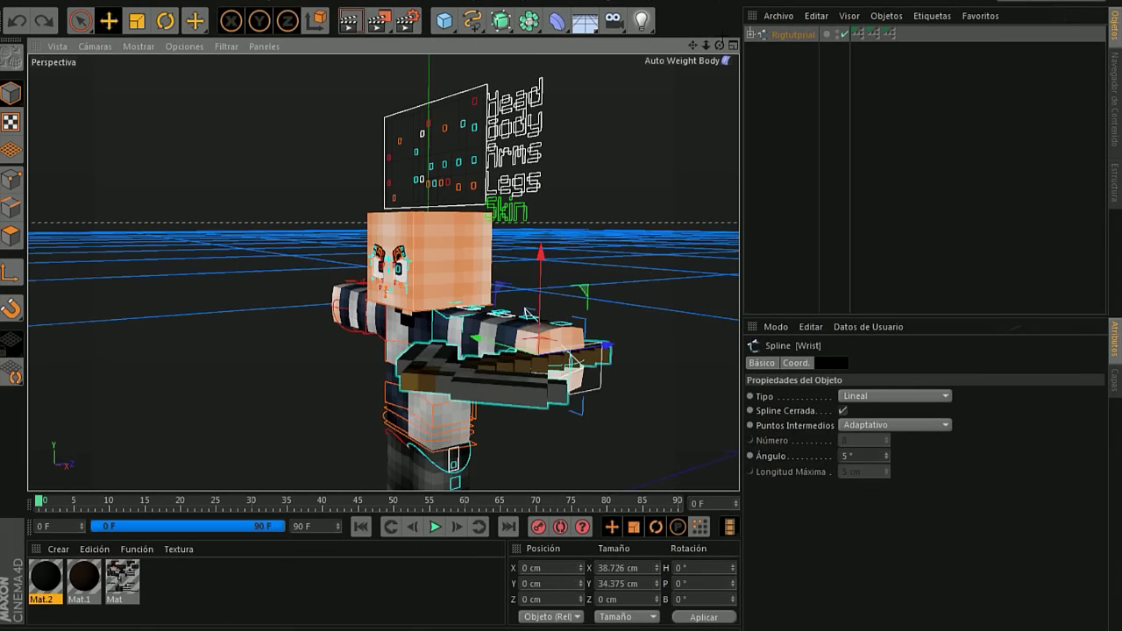
{"action": "left_click_drag", "start_coordinate": [719, 45], "coordinate": [701, 62]}
{"action": "mouse_move", "coordinate": [569, 307]}
{"action": "left_mouse_down"}
{"action": "mouse_move", "coordinate": [515, 294]}
{"action": "mouse_move", "coordinate": [354, 215]}
{"action": "left_mouse_up"}
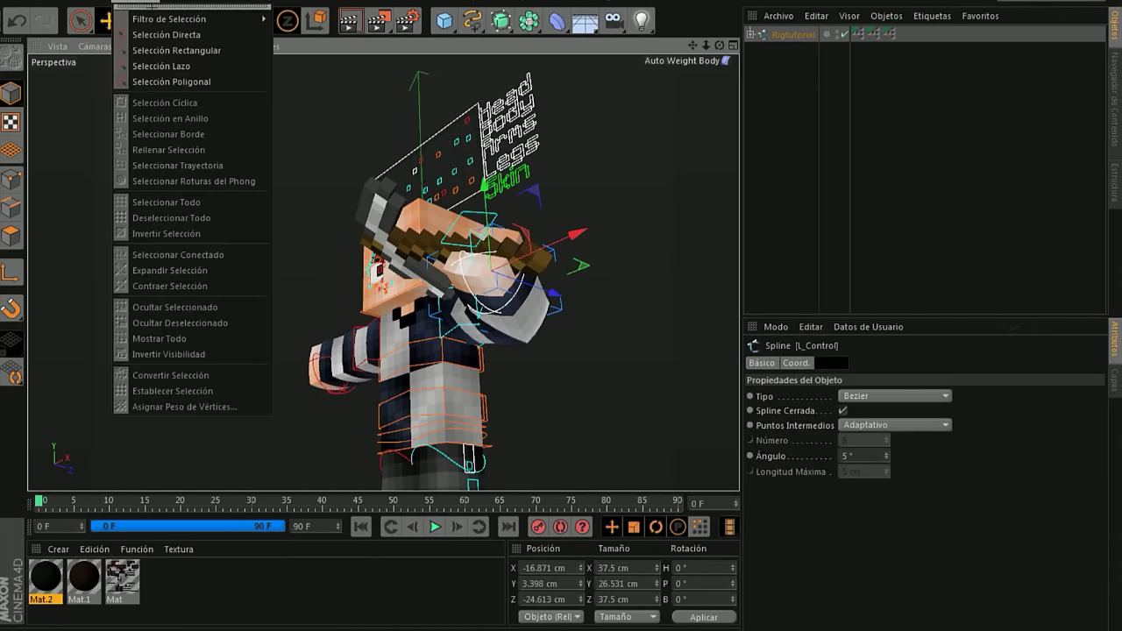
Rotate and move L_Control so the arm holds the pickaxe up beside the head.
{"action": "left_click", "coordinate": [165, 21]}
{"action": "left_click_drag", "start_coordinate": [461, 412], "coordinate": [490, 275]}
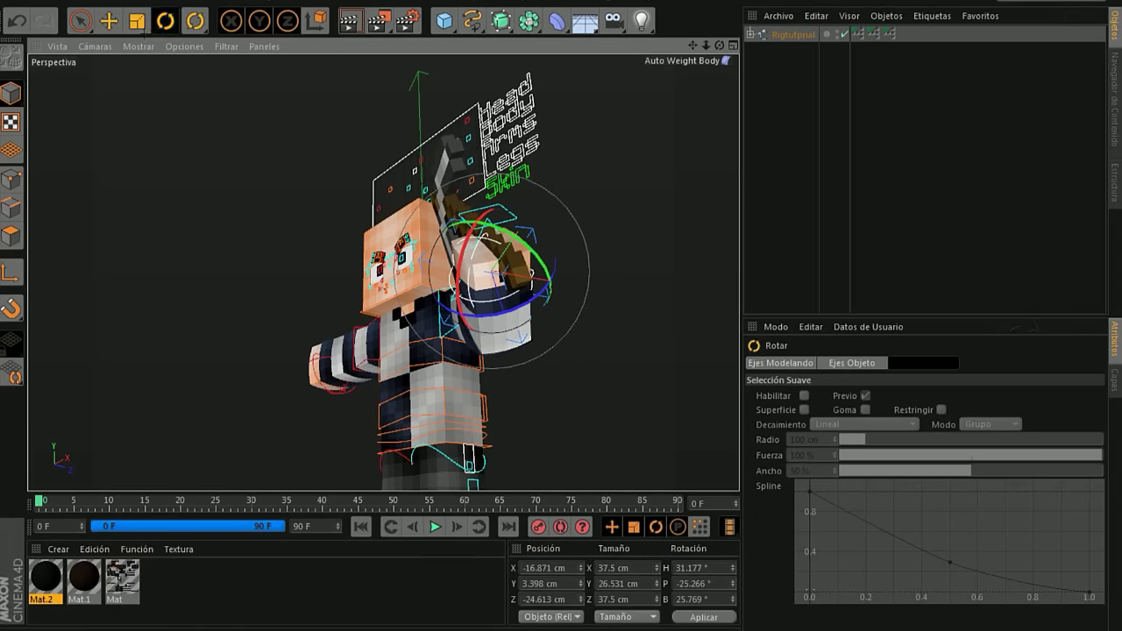
{"action": "left_click", "coordinate": [108, 20]}
{"action": "mouse_move", "coordinate": [491, 255]}
{"action": "left_mouse_down"}
{"action": "mouse_move", "coordinate": [470, 261]}
{"action": "mouse_move", "coordinate": [435, 397]}
{"action": "left_mouse_up"}
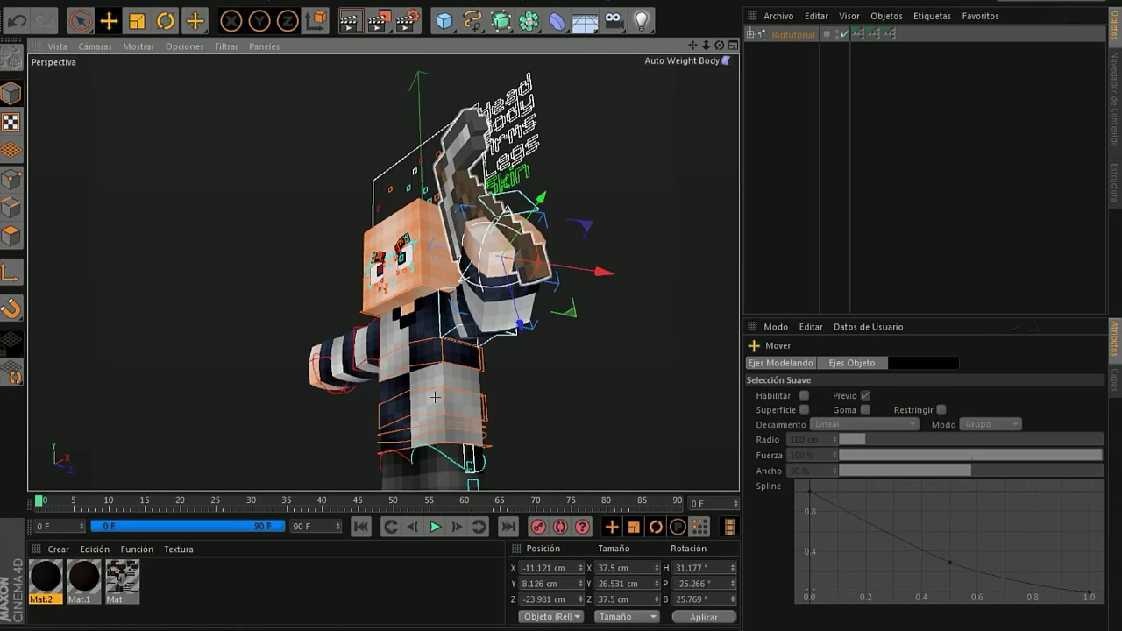
Bend the lower back, undo the upper-body bend, and turn the hips with Hip Control.
{"action": "left_click", "coordinate": [435, 397]}
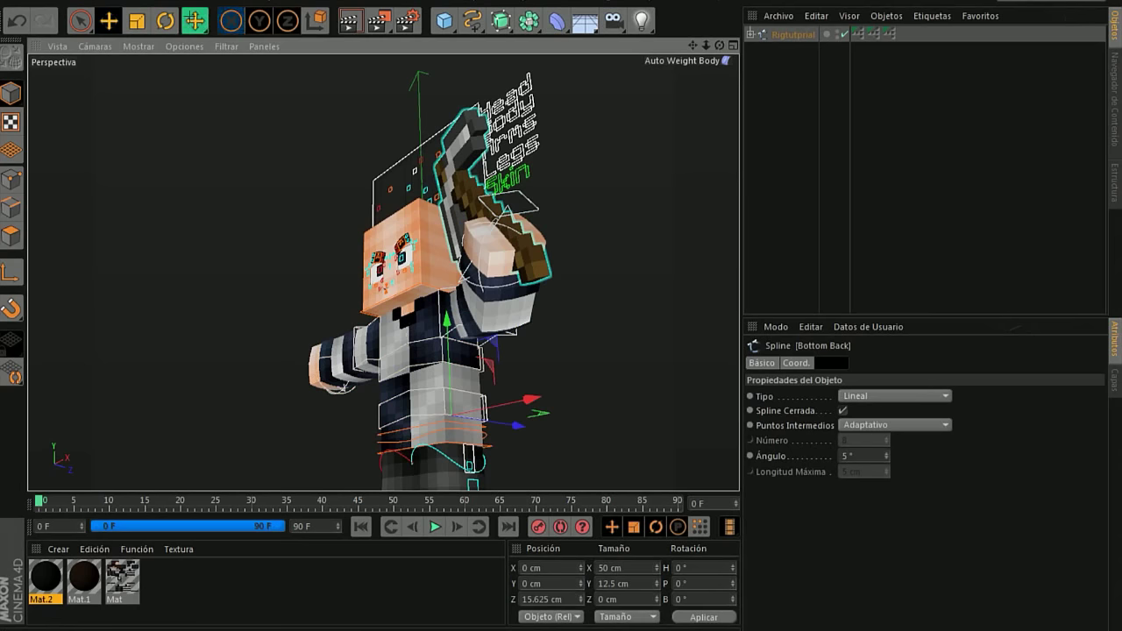
{"action": "key", "text": "r"}
{"action": "mouse_move", "coordinate": [474, 412]}
{"action": "left_mouse_down"}
{"action": "mouse_move", "coordinate": [501, 438]}
{"action": "mouse_move", "coordinate": [504, 399]}
{"action": "left_mouse_up"}
{"action": "mouse_move", "coordinate": [469, 456]}
{"action": "left_mouse_down"}
{"action": "mouse_move", "coordinate": [319, 372]}
{"action": "mouse_move", "coordinate": [289, 368]}
{"action": "left_mouse_up"}
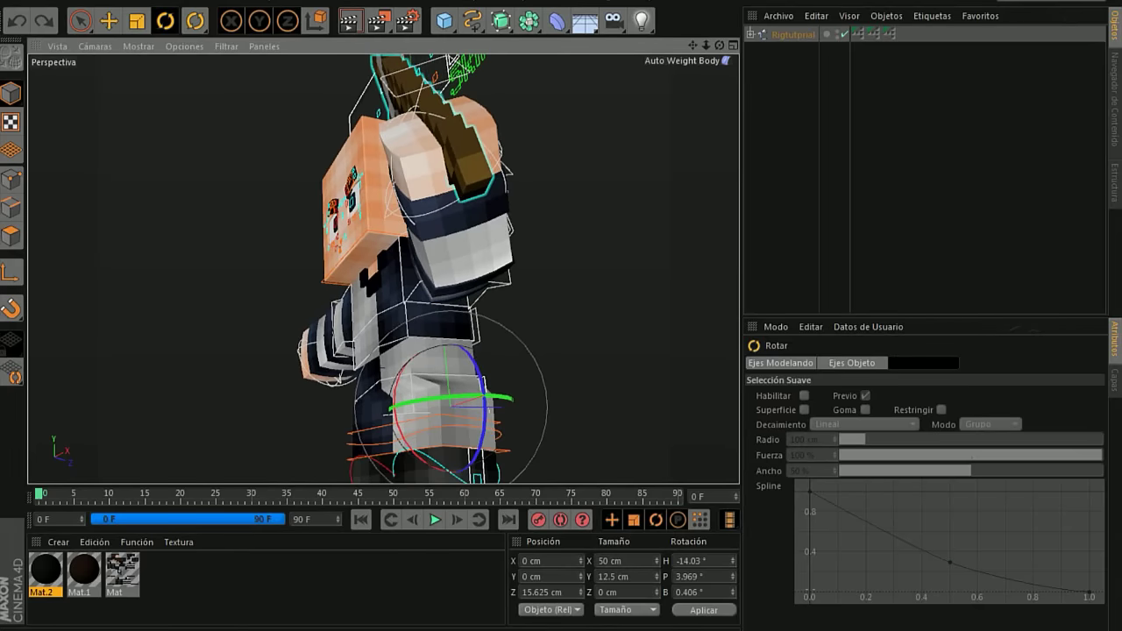
{"action": "key", "text": "ctrl+z"}
{"action": "key", "text": "ctrl+z"}
{"action": "key", "text": "ctrl+z"}
{"action": "left_click", "coordinate": [387, 378]}
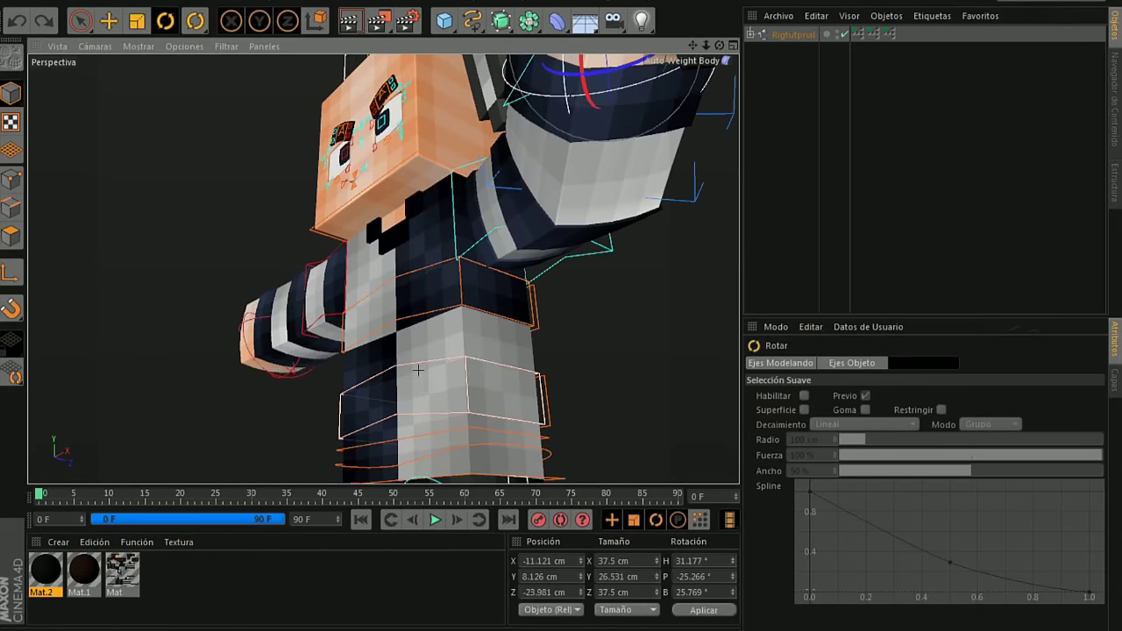
{"action": "left_click_drag", "start_coordinate": [448, 409], "coordinate": [368, 412]}
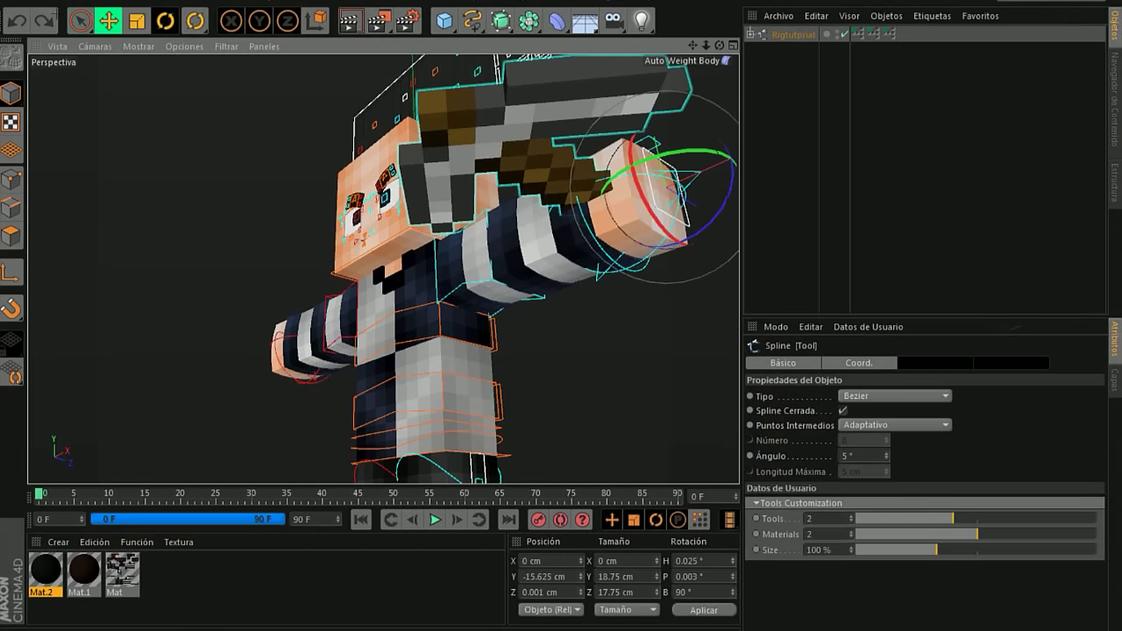
Rotate the Bottom Back and Top back controls, leaving Top back at H -7.564°, P 8.036°.
{"action": "left_click", "coordinate": [476, 383]}
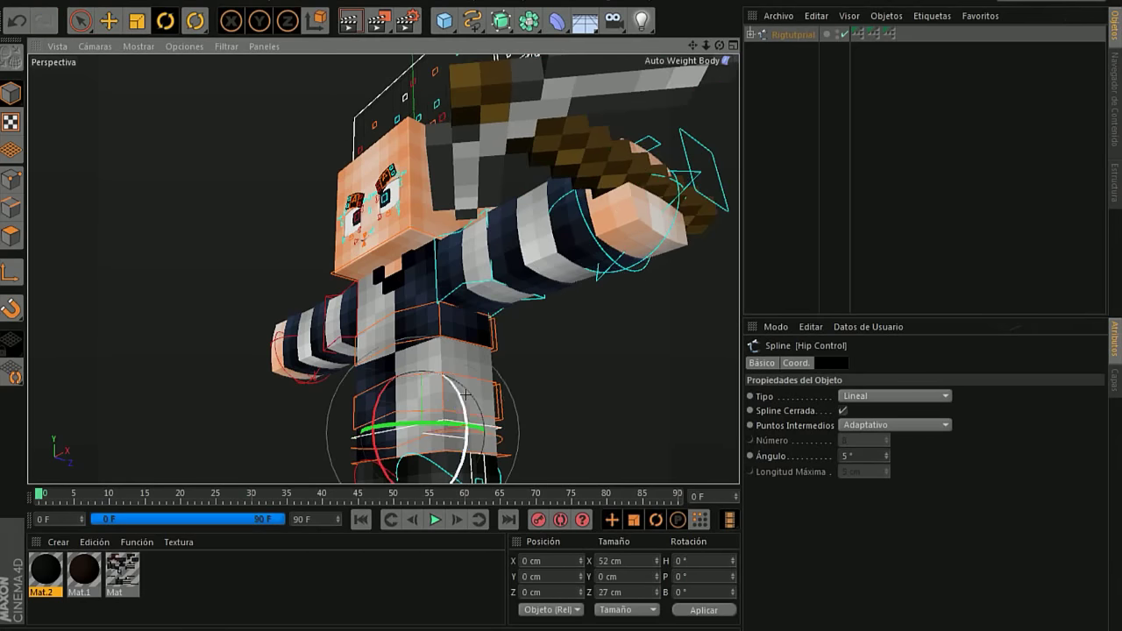
{"action": "left_click_drag", "start_coordinate": [476, 383], "coordinate": [431, 357]}
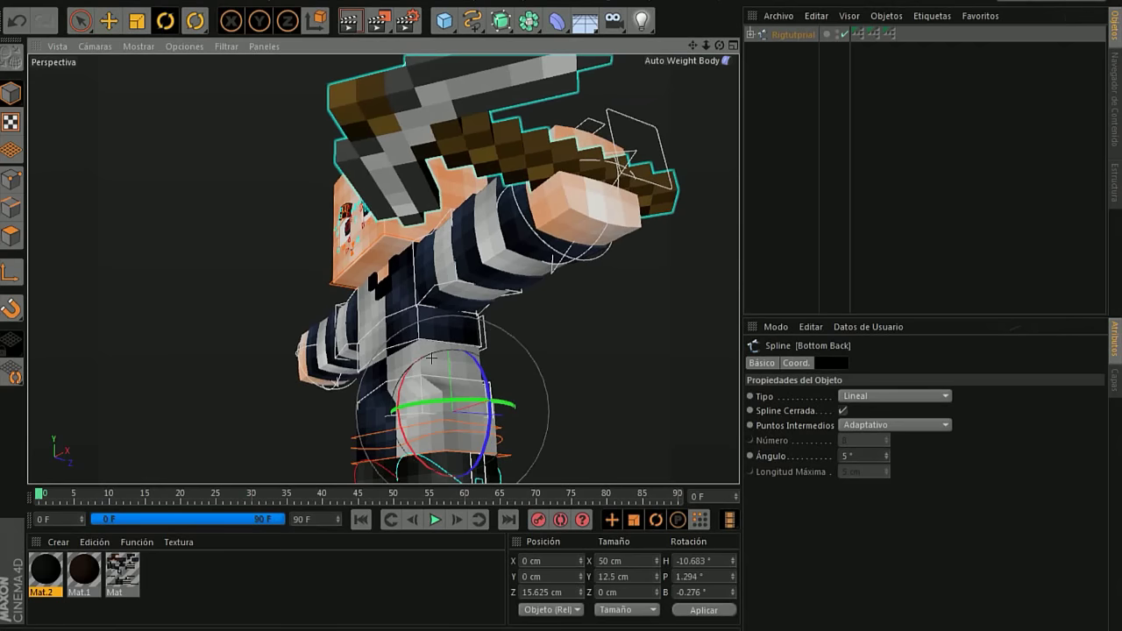
{"action": "left_click_drag", "start_coordinate": [391, 408], "coordinate": [394, 377]}
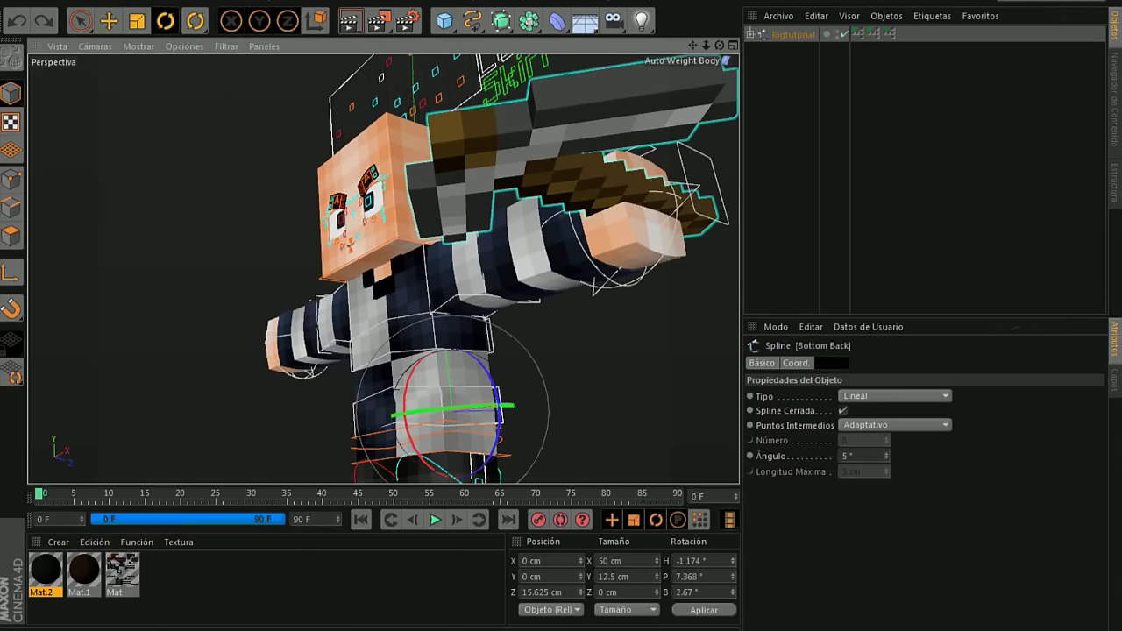
{"action": "left_click", "coordinate": [430, 349]}
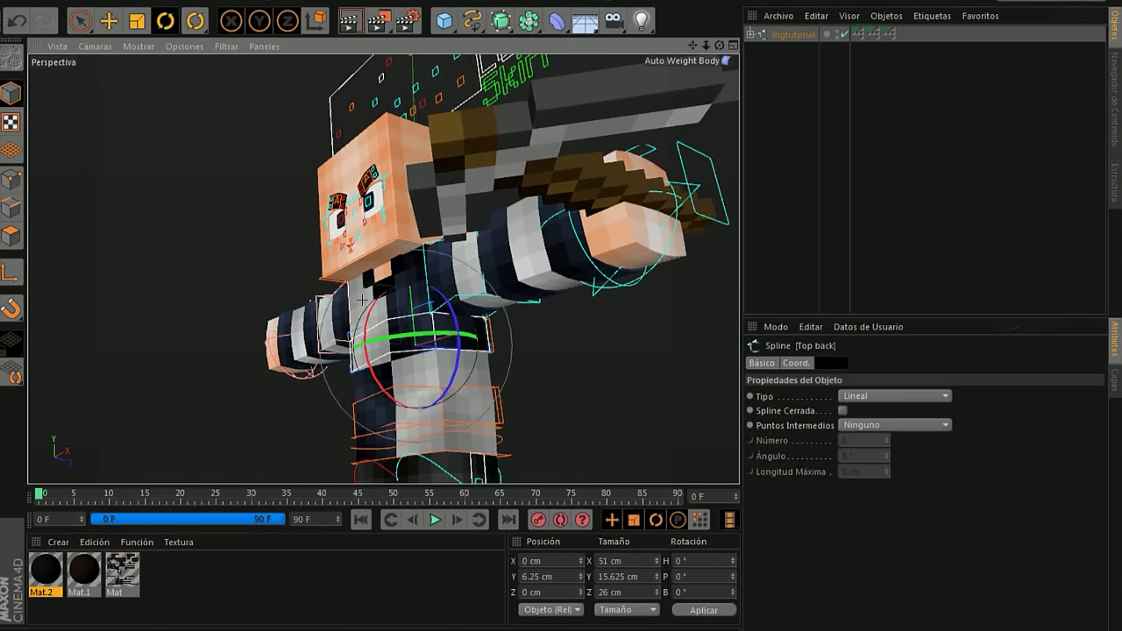
{"action": "mouse_move", "coordinate": [429, 349]}
{"action": "left_mouse_down"}
{"action": "mouse_move", "coordinate": [364, 314]}
{"action": "mouse_move", "coordinate": [383, 269]}
{"action": "mouse_move", "coordinate": [739, 33]}
{"action": "left_mouse_up"}
Move the R_Control wrist inward so the fist rests before the chest at X 73.179 cm.
{"action": "left_click", "coordinate": [268, 355]}
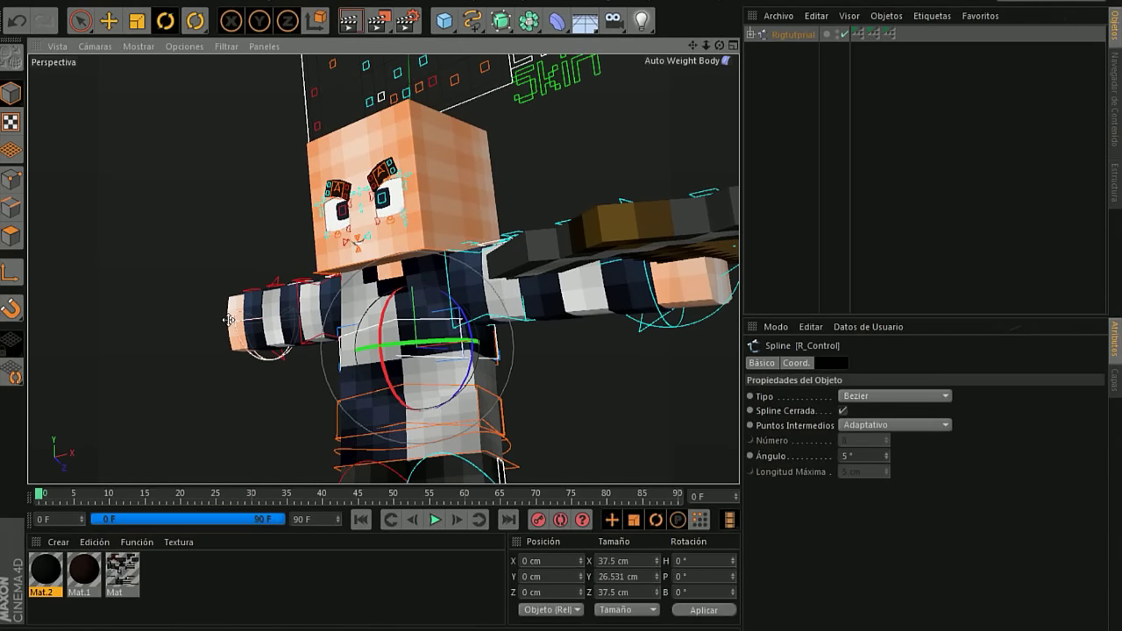
{"action": "key", "text": "e"}
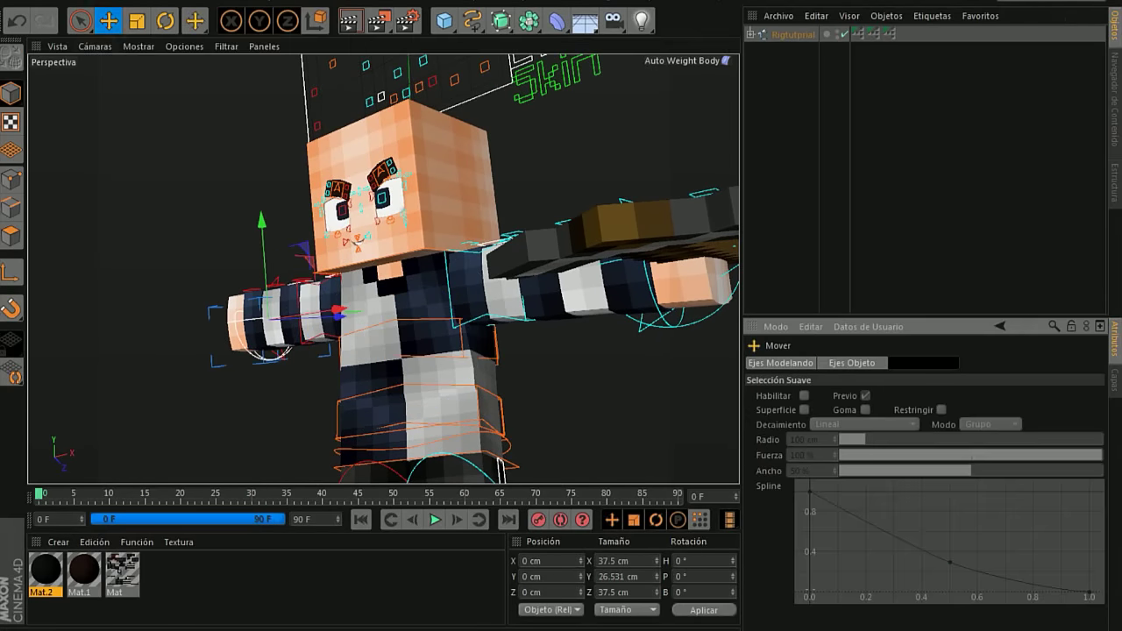
{"action": "mouse_move", "coordinate": [306, 325]}
{"action": "left_mouse_down"}
{"action": "mouse_move", "coordinate": [204, 316]}
{"action": "mouse_move", "coordinate": [360, 298]}
{"action": "mouse_move", "coordinate": [346, 298]}
{"action": "left_mouse_up"}
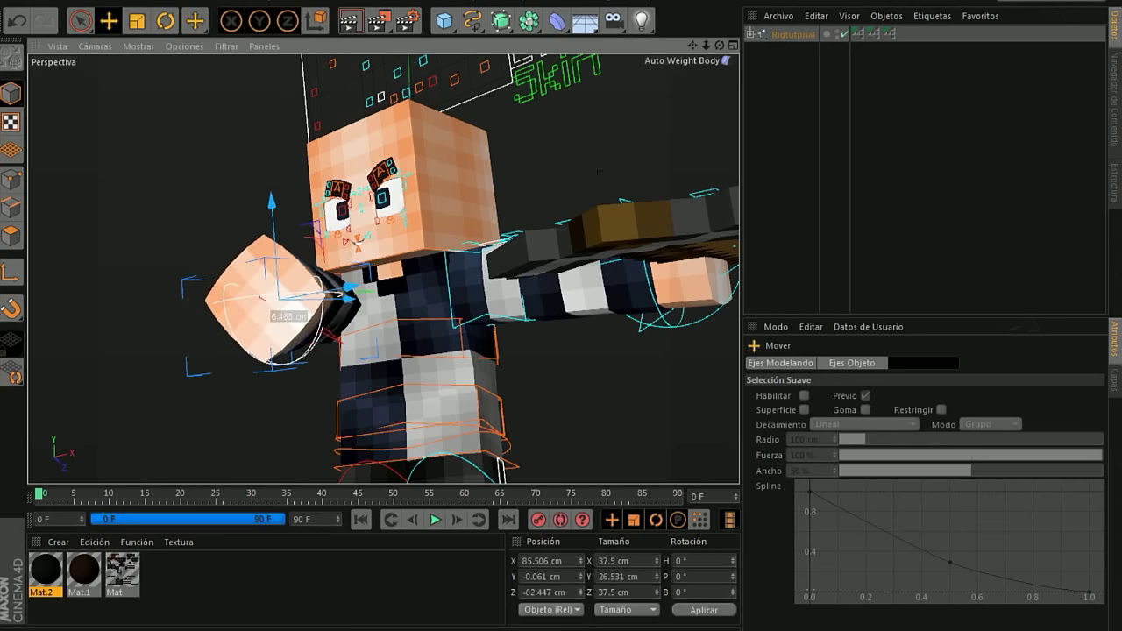
{"action": "left_click_drag", "start_coordinate": [719, 45], "coordinate": [683, 49]}
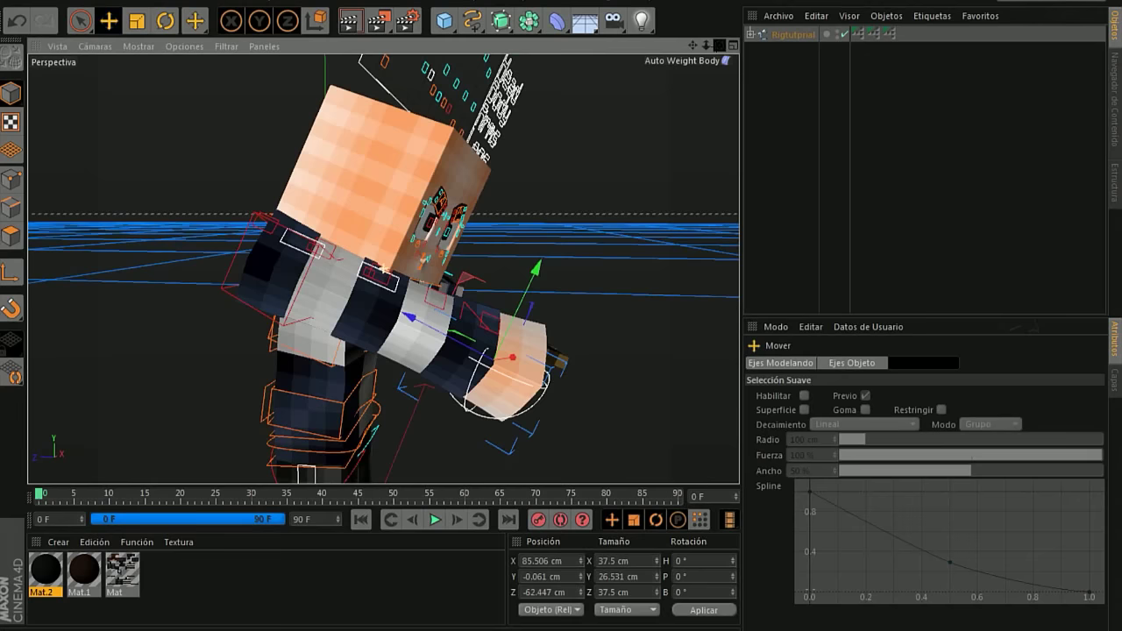
{"action": "left_click_drag", "start_coordinate": [512, 356], "coordinate": [364, 354]}
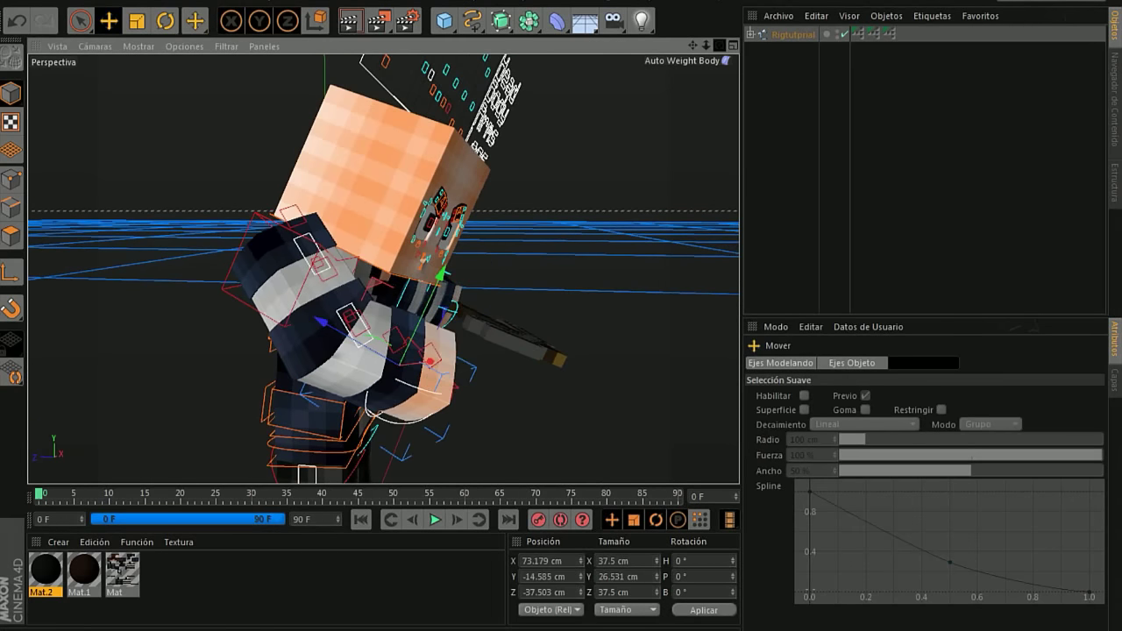
{"action": "left_click_drag", "start_coordinate": [719, 45], "coordinate": [666, 49]}
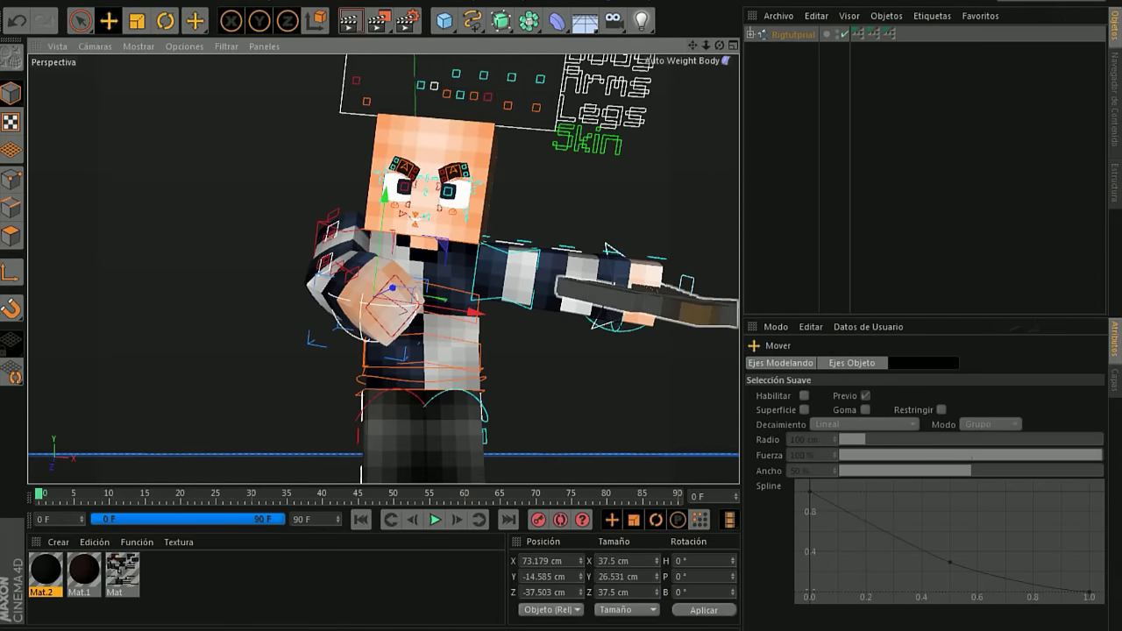
Raise L_Control and rotate it to H 45.775°, then lean the torso with Average bend.
{"action": "left_click", "coordinate": [599, 289]}
{"action": "left_click_drag", "start_coordinate": [599, 290], "coordinate": [566, 229]}
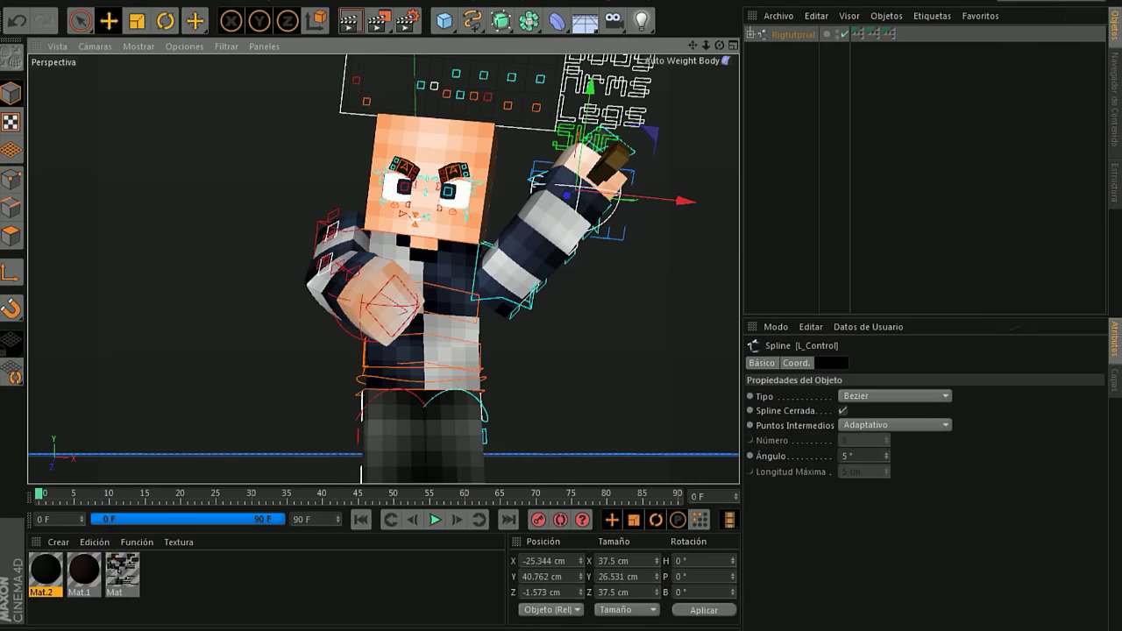
{"action": "key", "text": "r"}
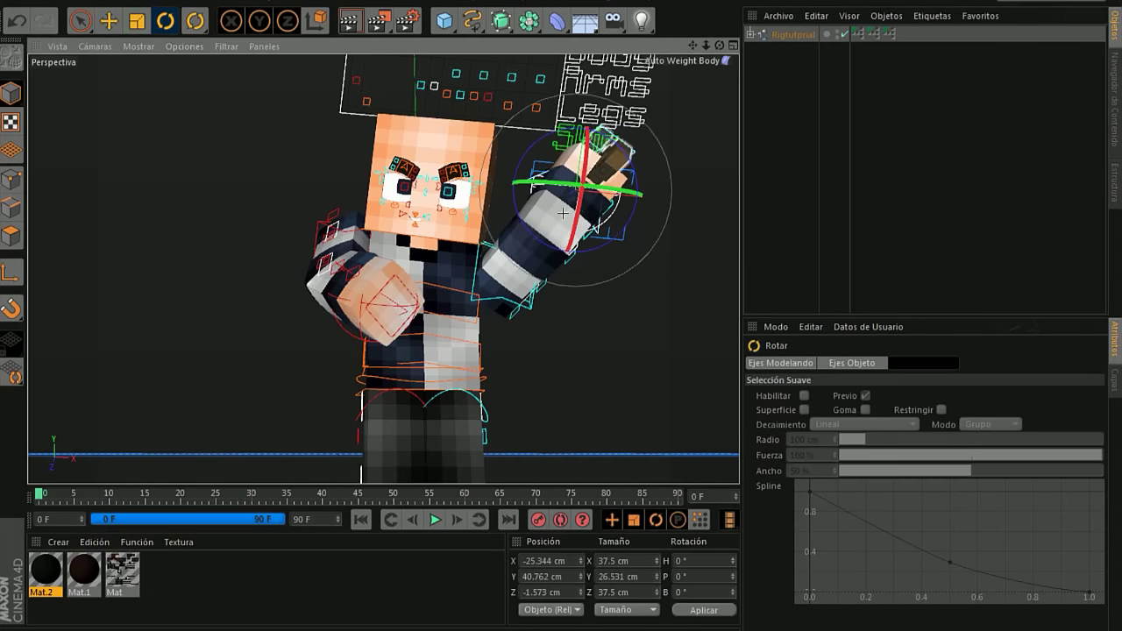
{"action": "left_click_drag", "start_coordinate": [566, 229], "coordinate": [624, 250]}
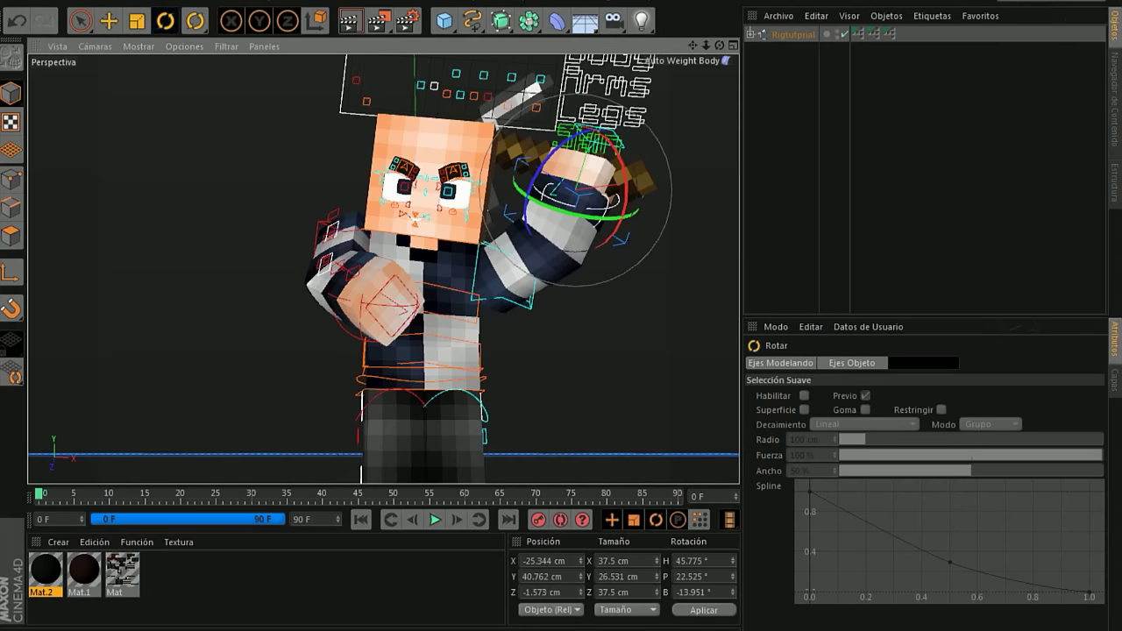
{"action": "left_click_drag", "start_coordinate": [680, 45], "coordinate": [669, 25]}
{"action": "left_click", "coordinate": [469, 353]}
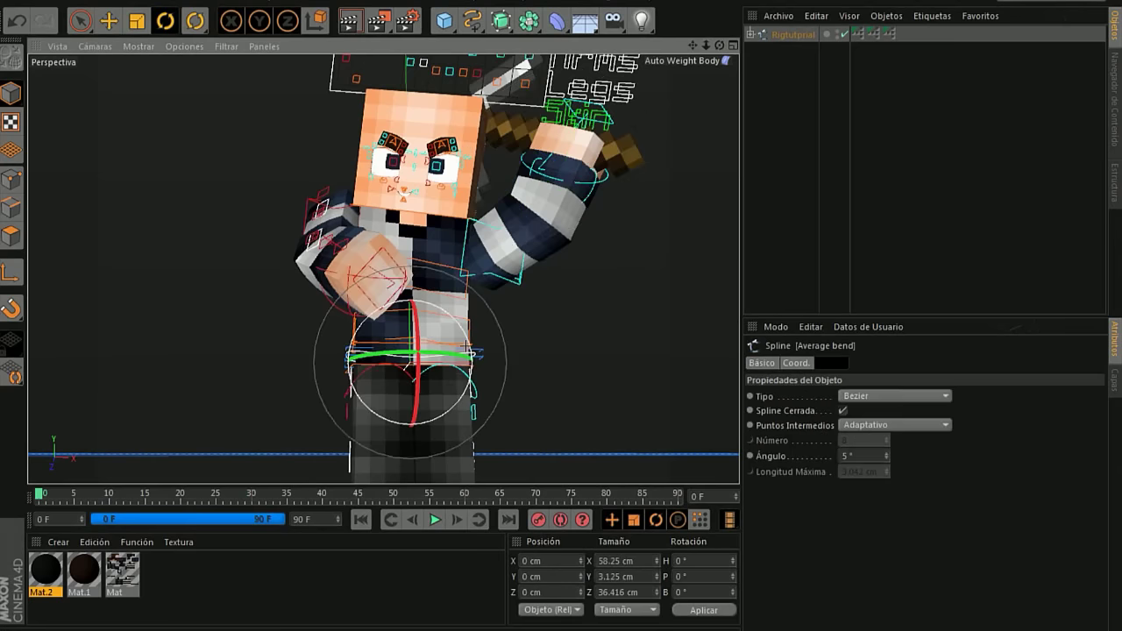
{"action": "mouse_move", "coordinate": [442, 312]}
{"action": "left_mouse_down"}
{"action": "mouse_move", "coordinate": [437, 297]}
{"action": "mouse_move", "coordinate": [386, 317]}
{"action": "mouse_move", "coordinate": [369, 346]}
{"action": "mouse_move", "coordinate": [386, 333]}
{"action": "left_mouse_up"}
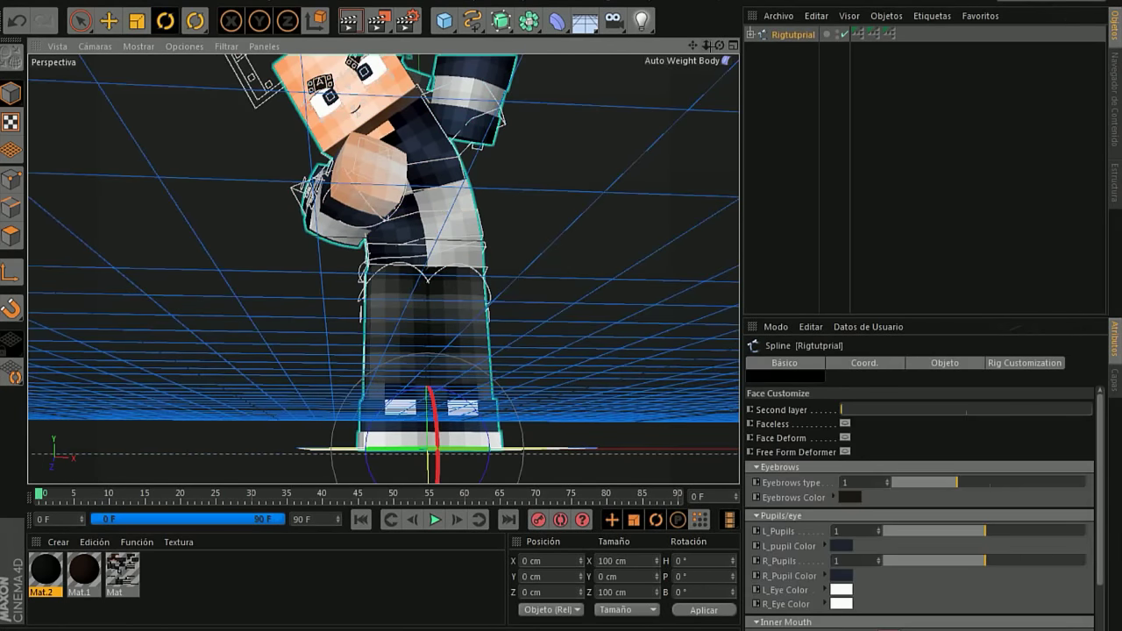
Lift the R_Control foot up toward the camera and tilt it, after undoing a trial waist rotation.
{"action": "left_click_drag", "start_coordinate": [718, 45], "coordinate": [719, 114]}
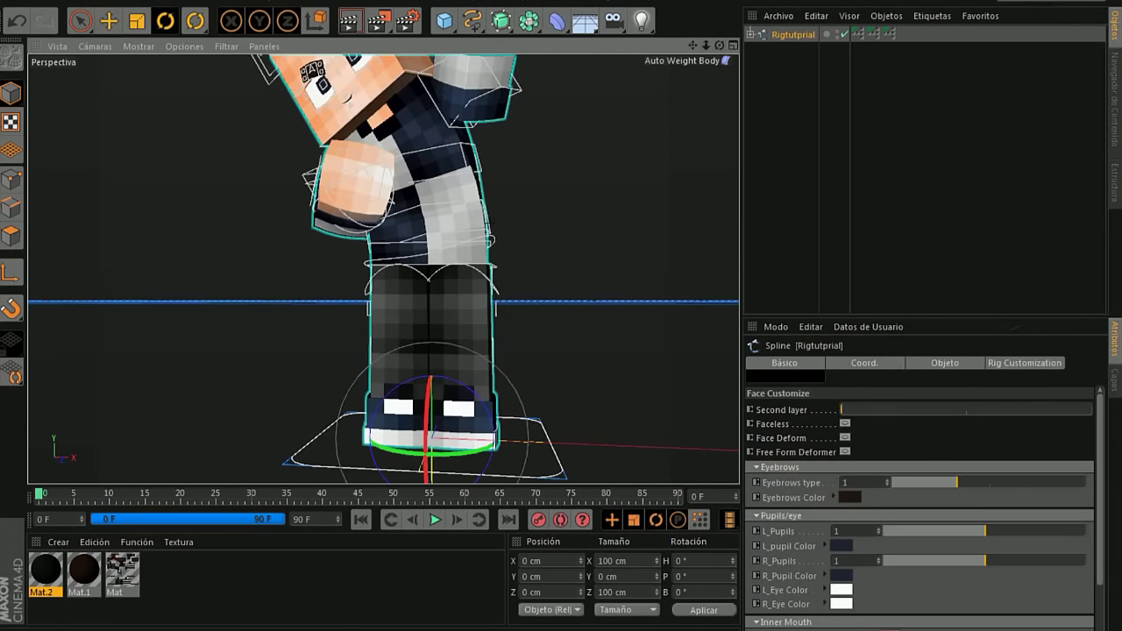
{"action": "left_click", "coordinate": [496, 235]}
{"action": "left_click_drag", "start_coordinate": [497, 235], "coordinate": [490, 217]}
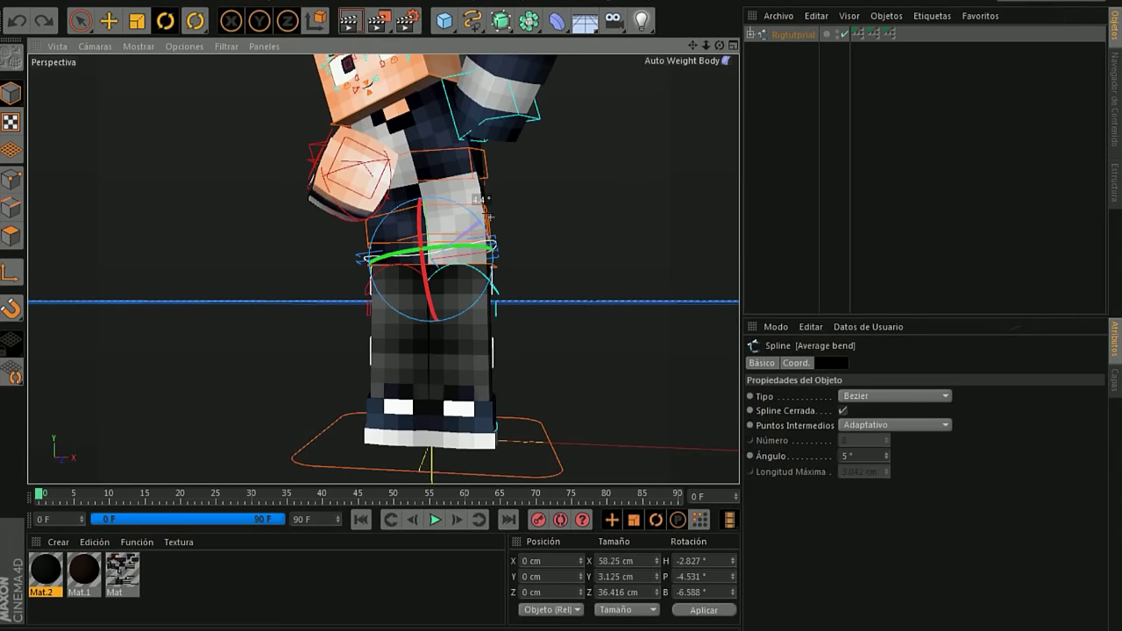
{"action": "key", "text": "ctrl+z"}
{"action": "left_click", "coordinate": [389, 414]}
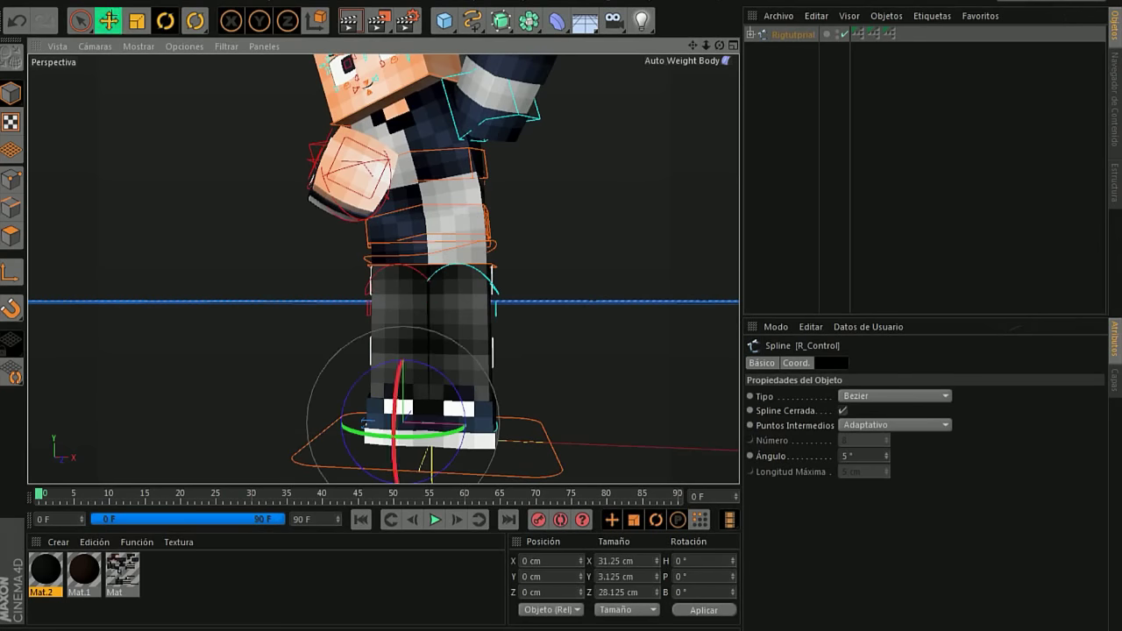
{"action": "left_click", "coordinate": [109, 19]}
{"action": "mouse_move", "coordinate": [408, 404]}
{"action": "left_mouse_down"}
{"action": "mouse_move", "coordinate": [402, 384]}
{"action": "mouse_move", "coordinate": [340, 381]}
{"action": "left_mouse_up"}
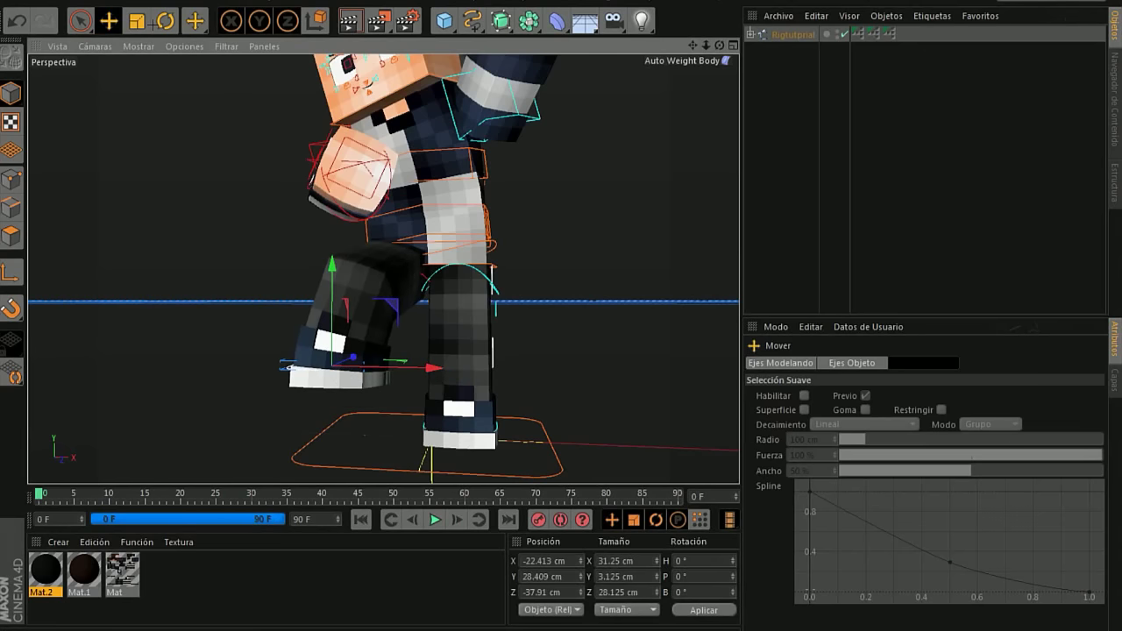
{"action": "left_click", "coordinate": [165, 21]}
{"action": "left_click_drag", "start_coordinate": [325, 426], "coordinate": [326, 377]}
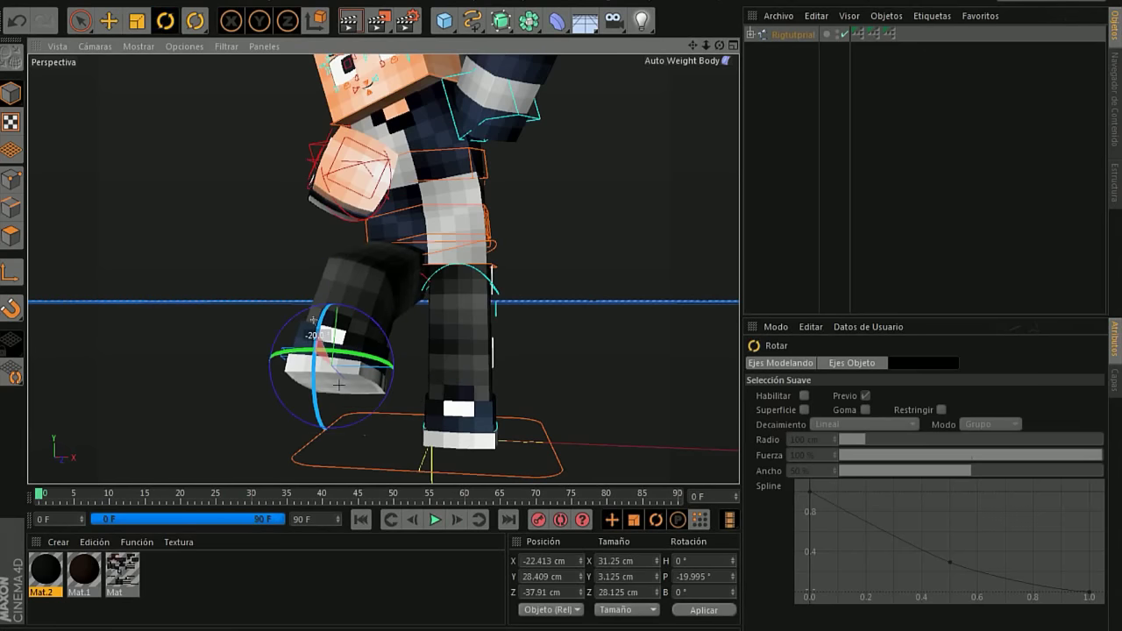
{"action": "mouse_move", "coordinate": [354, 425]}
{"action": "left_mouse_down"}
{"action": "mouse_move", "coordinate": [363, 419]}
{"action": "mouse_move", "coordinate": [353, 412]}
{"action": "left_mouse_up"}
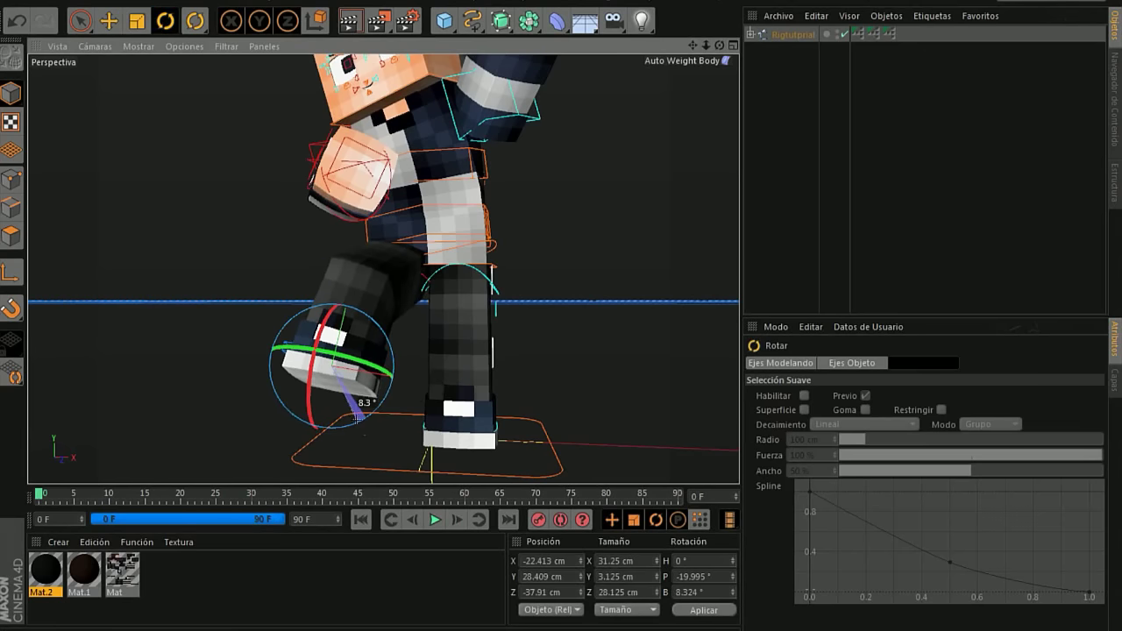
Turn the left foot control around its heading and slide it to the right.
{"action": "left_click", "coordinate": [429, 422]}
{"action": "left_click_drag", "start_coordinate": [460, 421], "coordinate": [341, 244]}
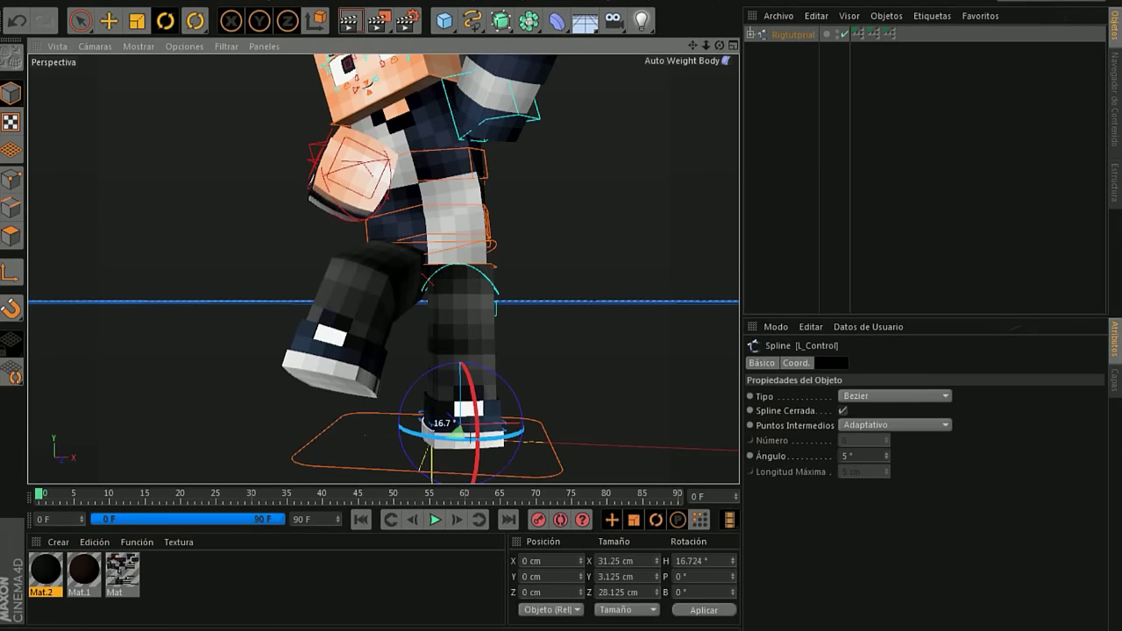
{"action": "left_click", "coordinate": [109, 20]}
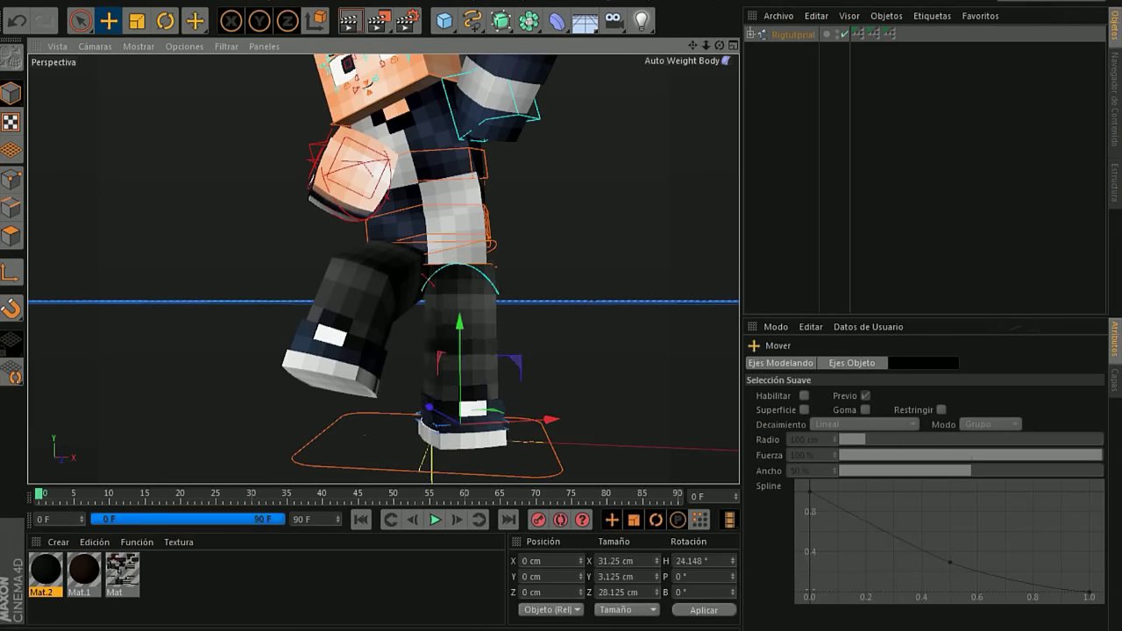
{"action": "mouse_move", "coordinate": [458, 419]}
{"action": "left_mouse_down"}
{"action": "mouse_move", "coordinate": [468, 435]}
{"action": "mouse_move", "coordinate": [496, 410]}
{"action": "left_mouse_up"}
Lower the left knee arc about 4 cm and nudge the Root control to shift the hips.
{"action": "left_click", "coordinate": [463, 302]}
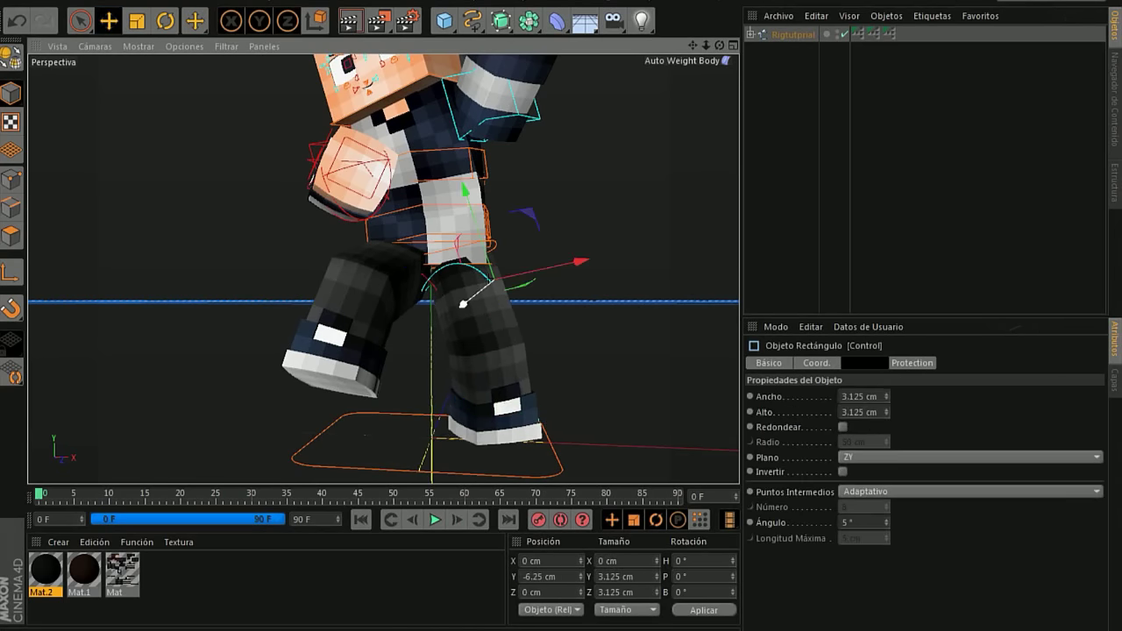
{"action": "left_click", "coordinate": [456, 270]}
{"action": "scroll", "coordinate": [465, 280], "scroll_direction": "up", "scroll_amount": 2}
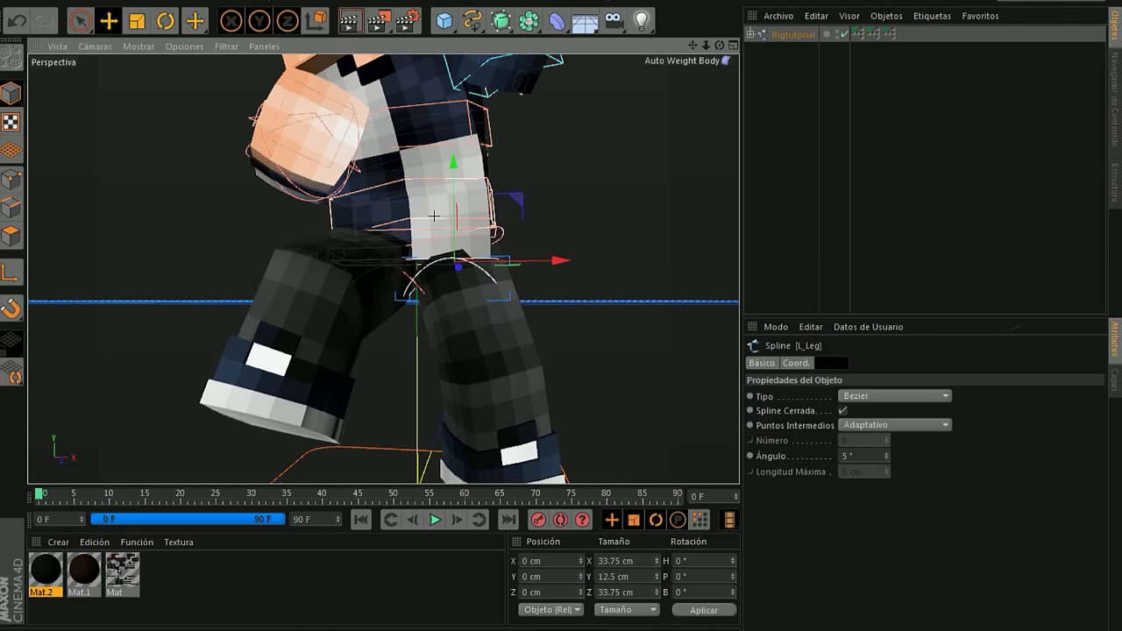
{"action": "left_click_drag", "start_coordinate": [448, 212], "coordinate": [452, 222]}
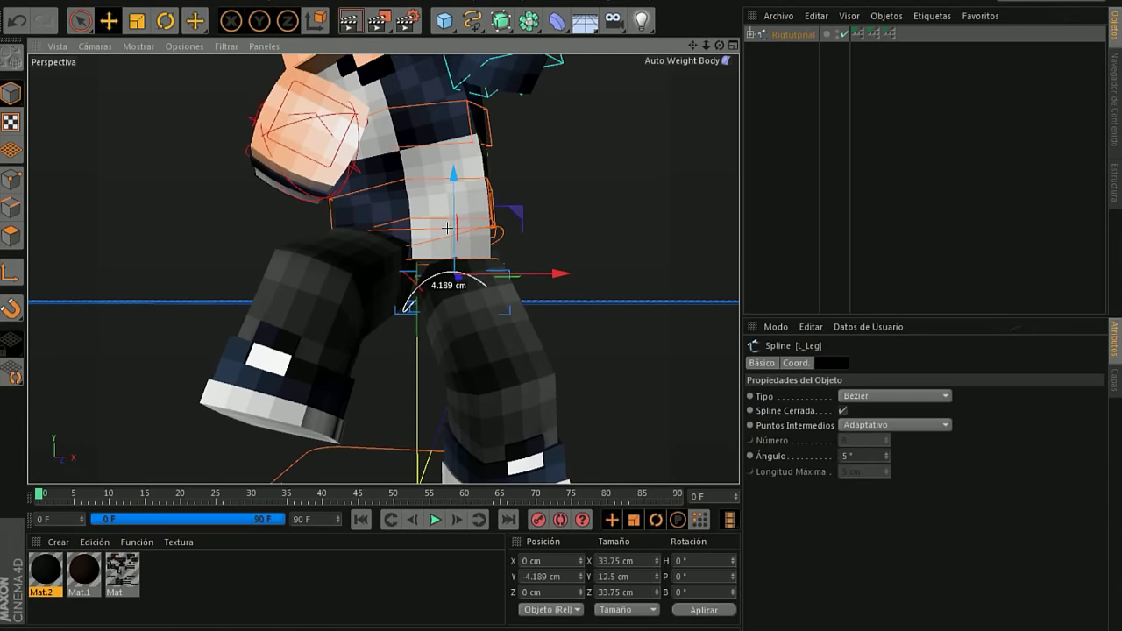
{"action": "left_click", "coordinate": [410, 280]}
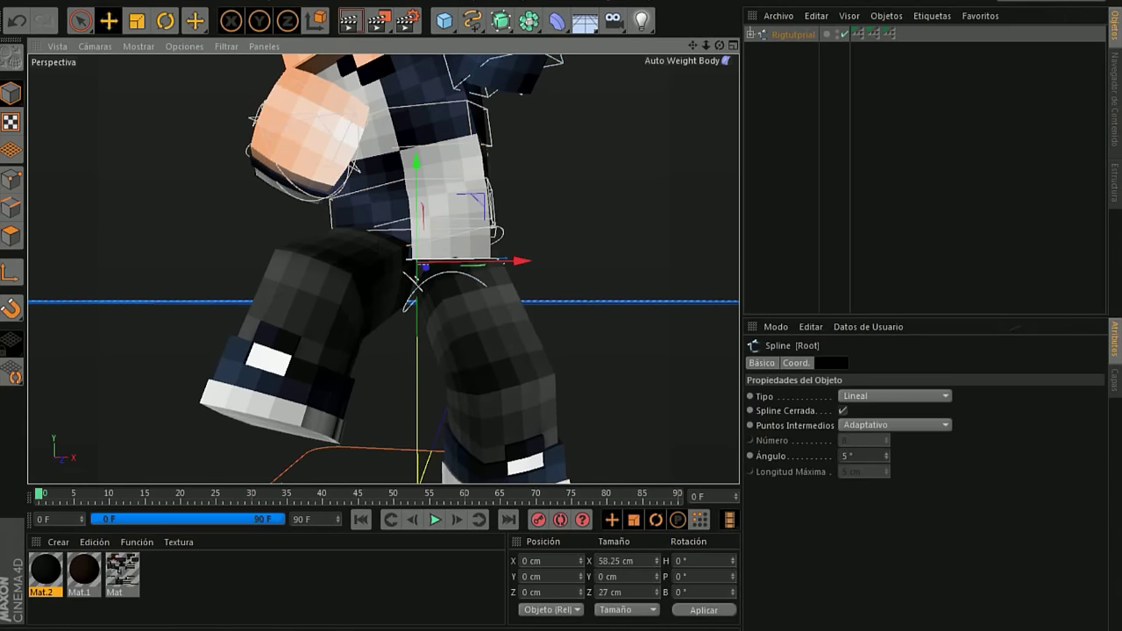
{"action": "left_click_drag", "start_coordinate": [412, 283], "coordinate": [417, 293]}
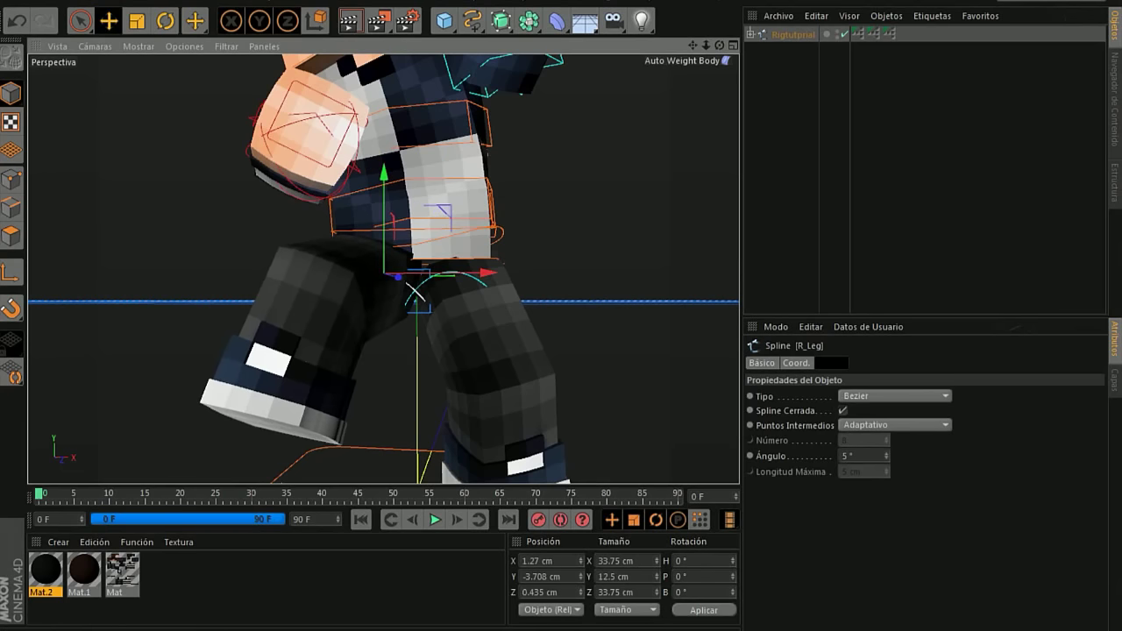
{"action": "scroll", "coordinate": [416, 297], "scroll_direction": "down", "scroll_amount": 3}
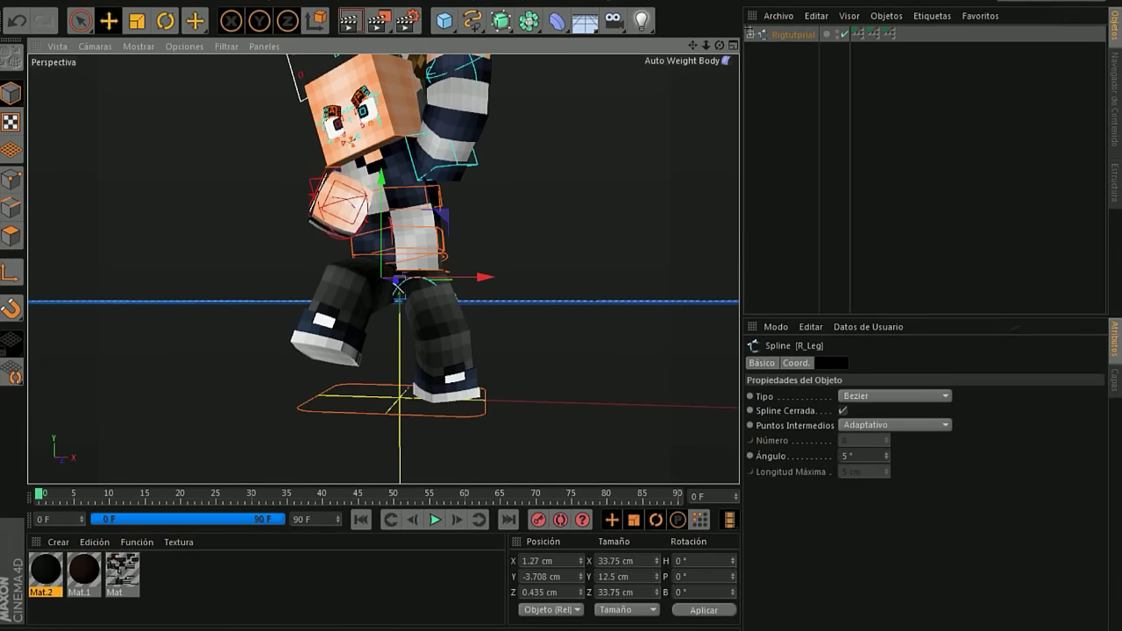
Make the Hair visible again and view the character from above.
{"action": "left_click", "coordinate": [750, 34]}
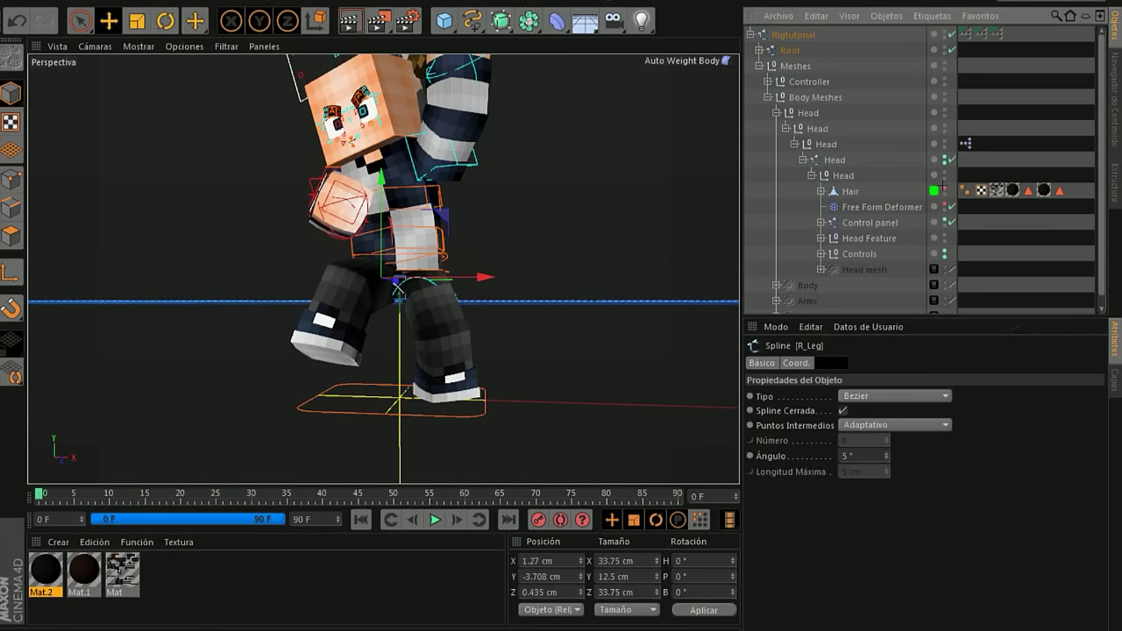
{"action": "left_click", "coordinate": [944, 187]}
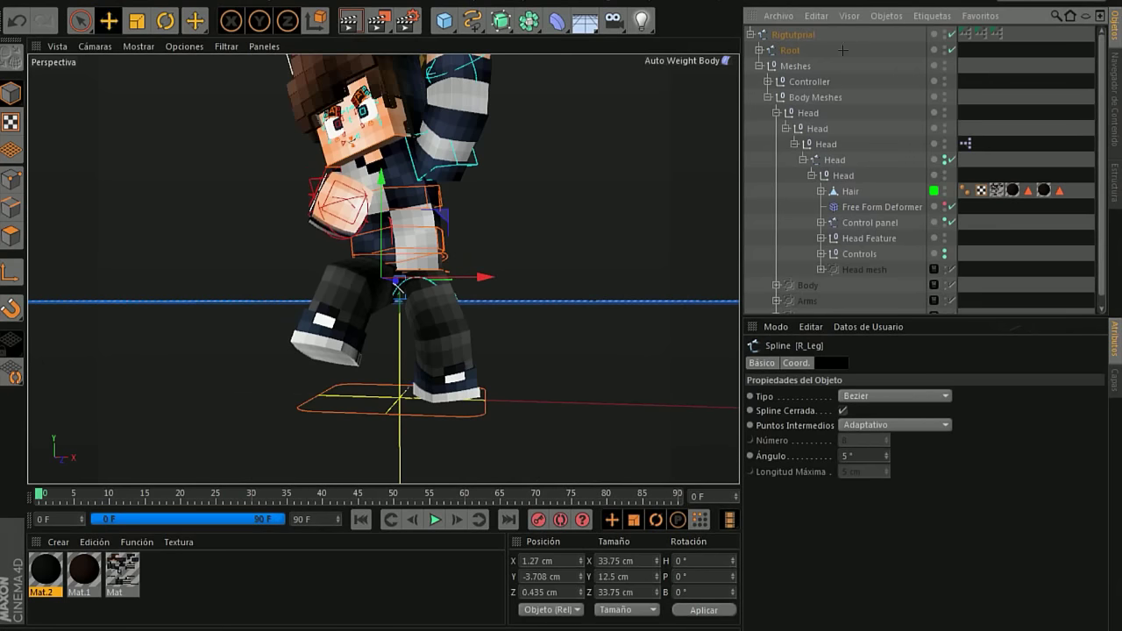
{"action": "left_click", "coordinate": [749, 34]}
{"action": "mouse_move", "coordinate": [394, 263]}
{"action": "left_mouse_down", "text": "alt"}
{"action": "mouse_move", "coordinate": [394, 315]}
{"action": "mouse_move", "coordinate": [625, 107]}
{"action": "left_mouse_up", "text": "alt"}
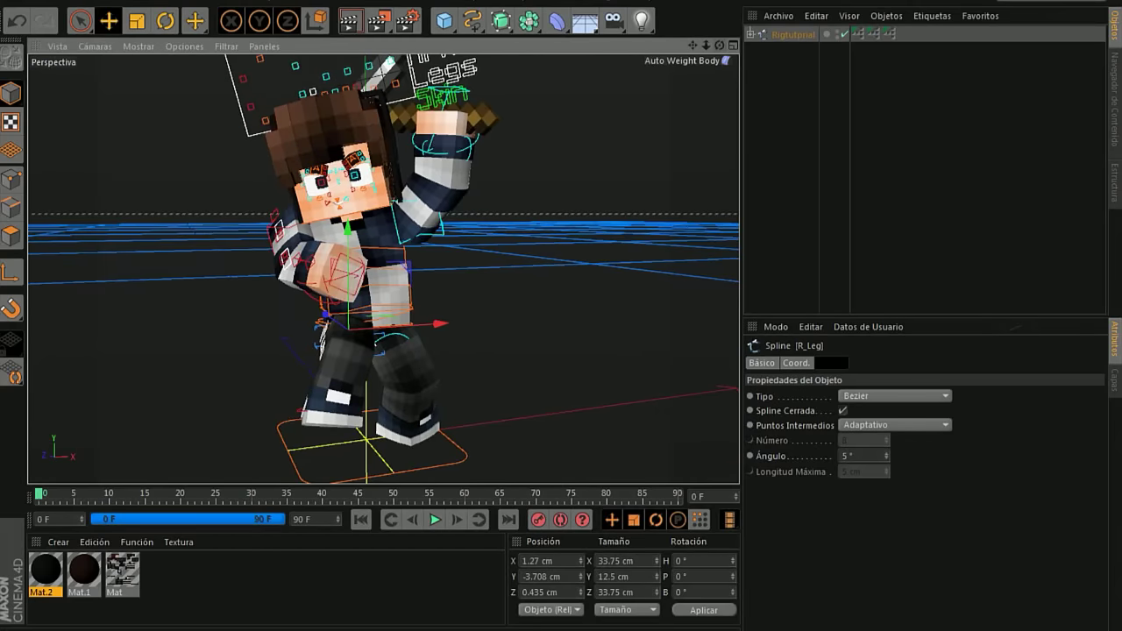
{"action": "scroll", "coordinate": [316, 208], "scroll_direction": "up", "scroll_amount": 3}
{"action": "scroll", "coordinate": [316, 208], "scroll_direction": "up", "scroll_amount": 3}
{"action": "scroll", "coordinate": [316, 208], "scroll_direction": "up", "scroll_amount": 2}
Reshape the mouth by moving mouth splines B and L and raising the Tongue.
{"action": "scroll", "coordinate": [316, 208], "scroll_direction": "up", "scroll_amount": 2}
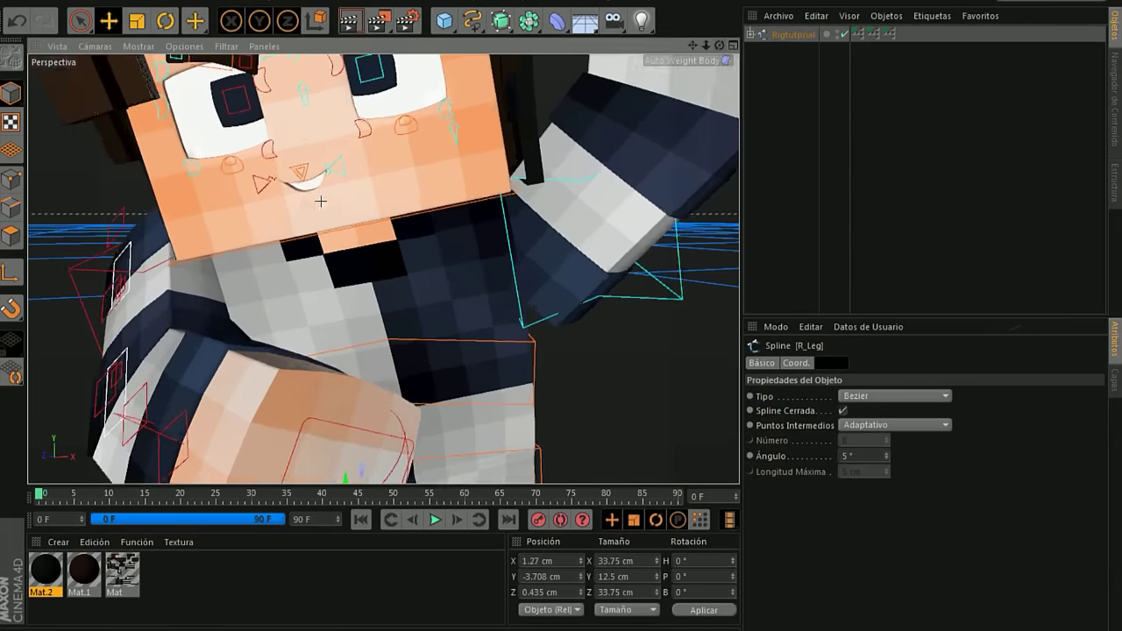
{"action": "scroll", "coordinate": [316, 208], "scroll_direction": "up", "scroll_amount": 2}
{"action": "left_click", "coordinate": [751, 34], "text": "ctrl"}
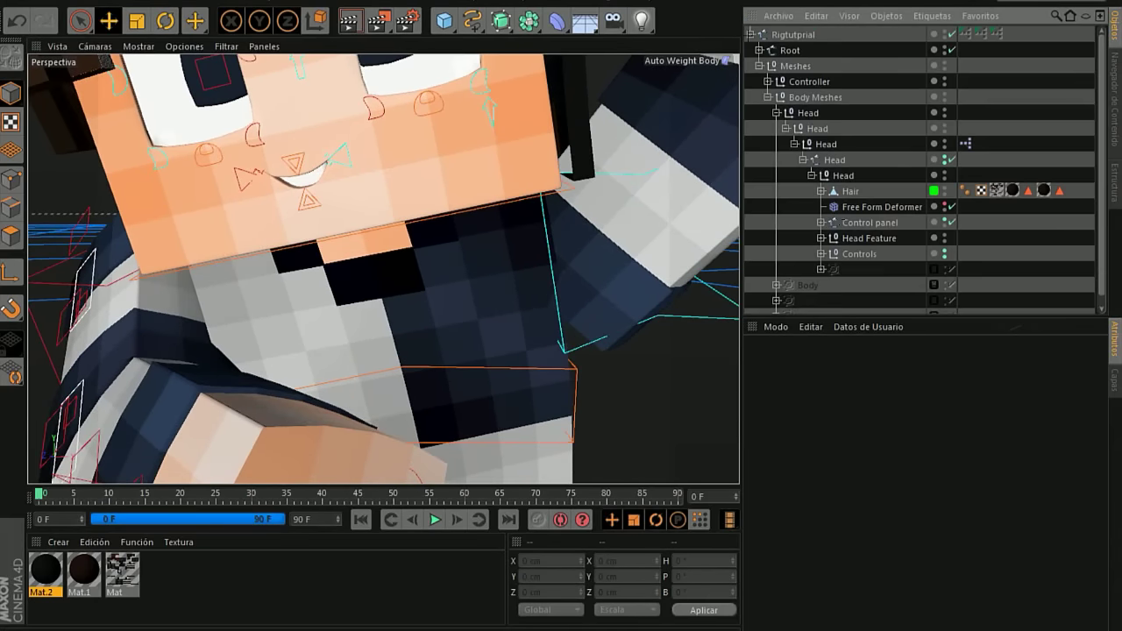
{"action": "left_click", "coordinate": [325, 186]}
{"action": "left_click_drag", "start_coordinate": [321, 195], "coordinate": [336, 204]}
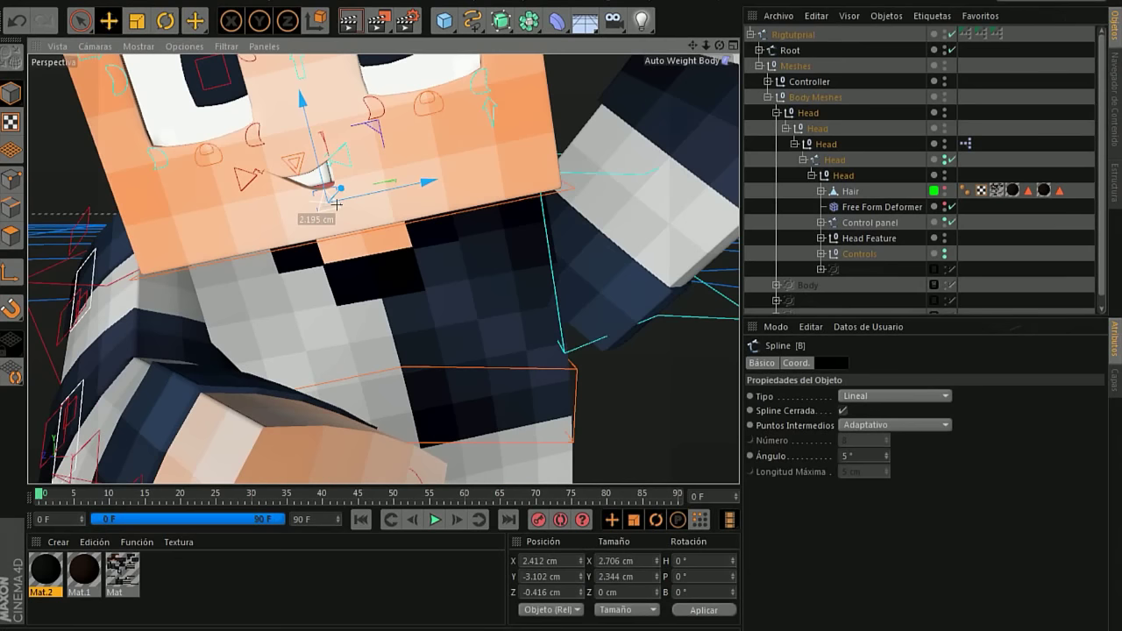
{"action": "left_click", "coordinate": [331, 168]}
{"action": "left_click_drag", "start_coordinate": [344, 162], "coordinate": [353, 149]}
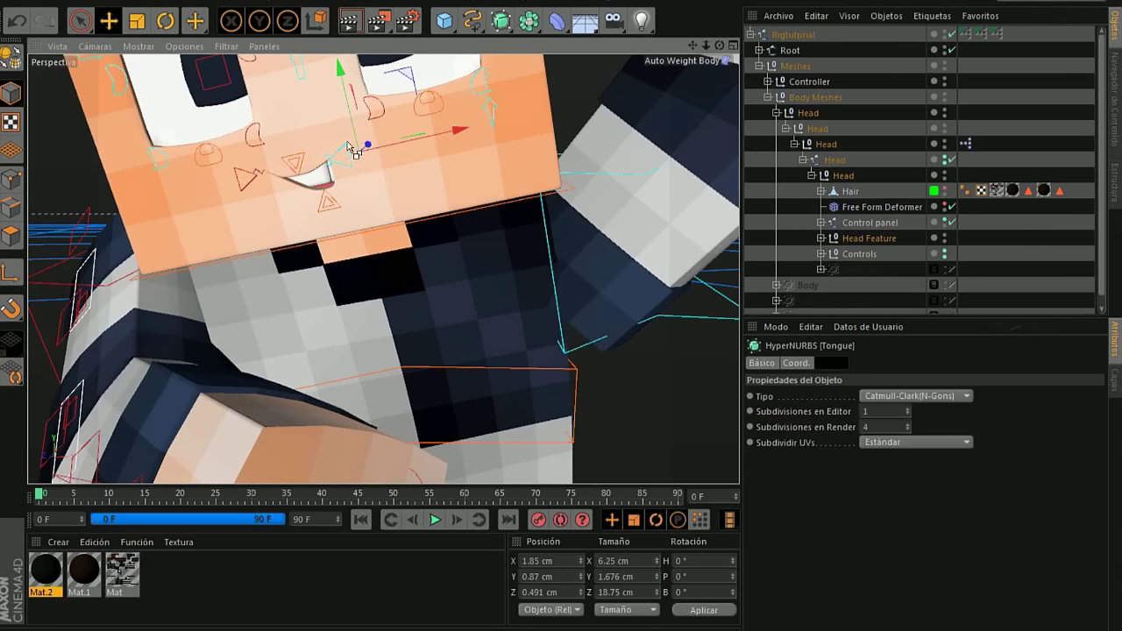
{"action": "left_click", "coordinate": [349, 143]}
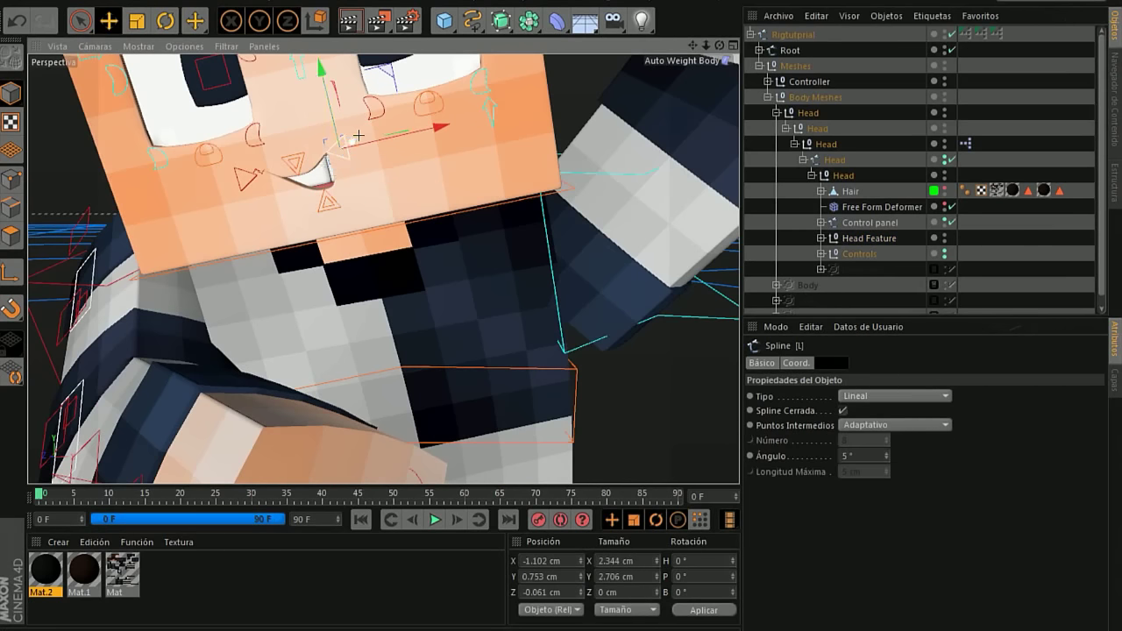
{"action": "left_click_drag", "start_coordinate": [359, 135], "coordinate": [370, 142]}
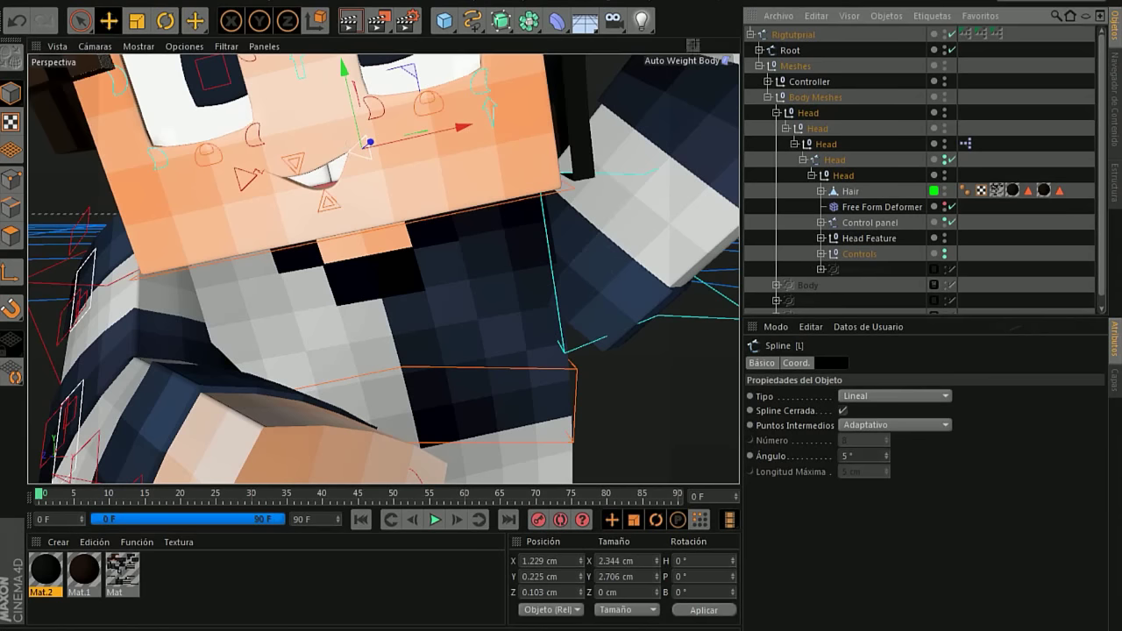
Move and raise the facial Control panel spline, then reframe the character.
{"action": "scroll", "coordinate": [383, 263], "scroll_direction": "down", "scroll_amount": 10}
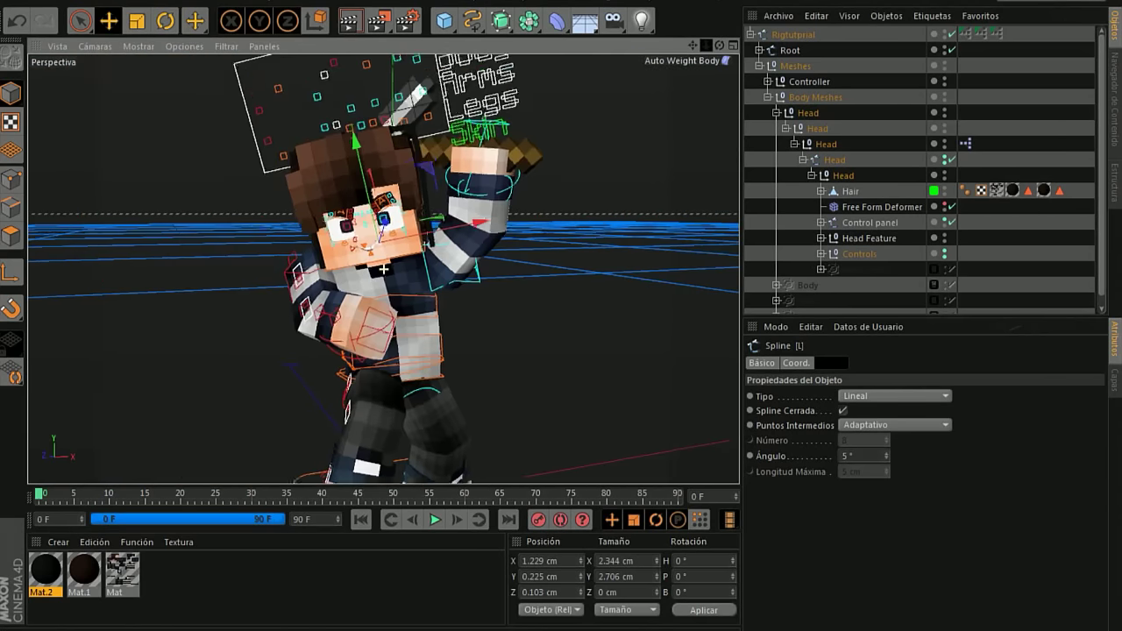
{"action": "left_click", "coordinate": [282, 133]}
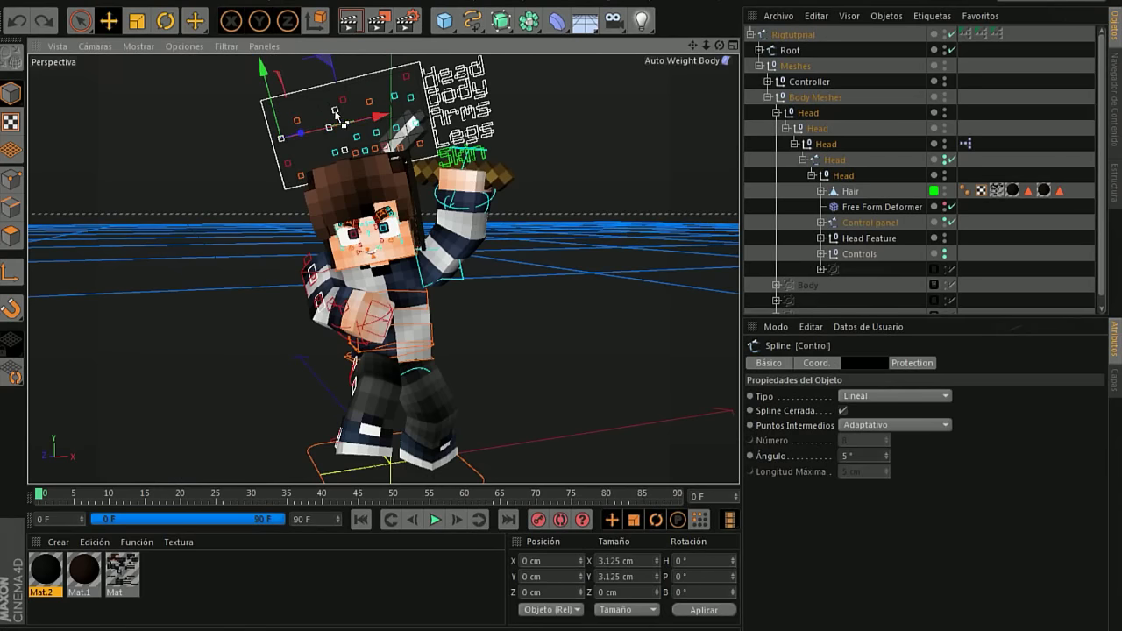
{"action": "mouse_move", "coordinate": [265, 66]}
{"action": "left_mouse_down"}
{"action": "mouse_move", "coordinate": [318, 63]}
{"action": "mouse_move", "coordinate": [333, 99]}
{"action": "left_mouse_up"}
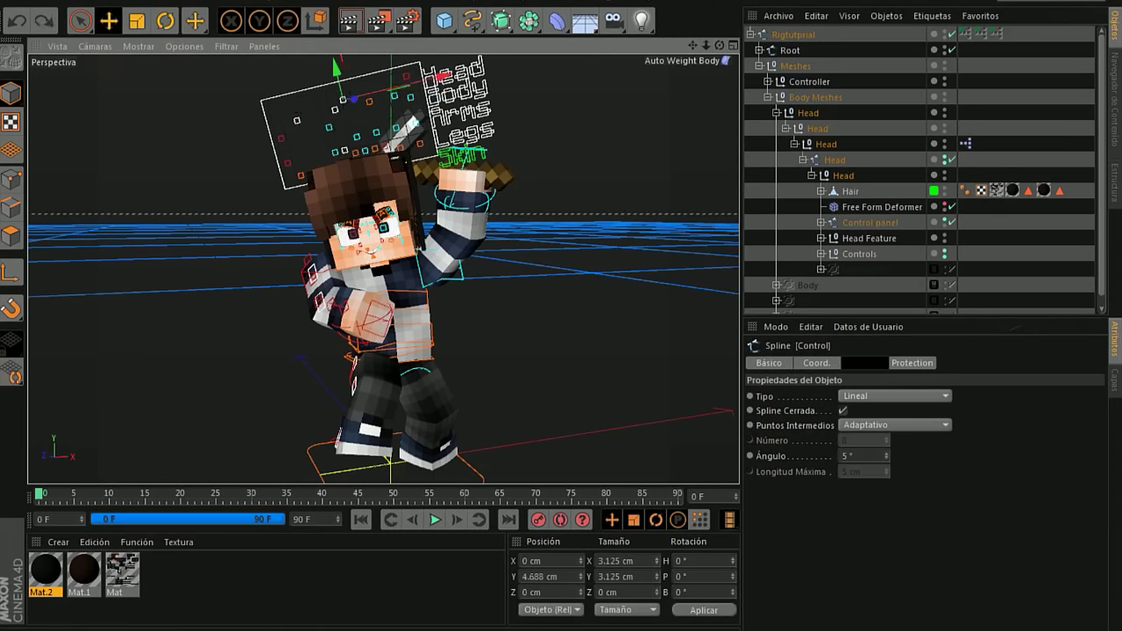
{"action": "mouse_move", "coordinate": [351, 110]}
{"action": "left_mouse_down"}
{"action": "mouse_move", "coordinate": [347, 99]}
{"action": "mouse_move", "coordinate": [297, 120]}
{"action": "left_mouse_up"}
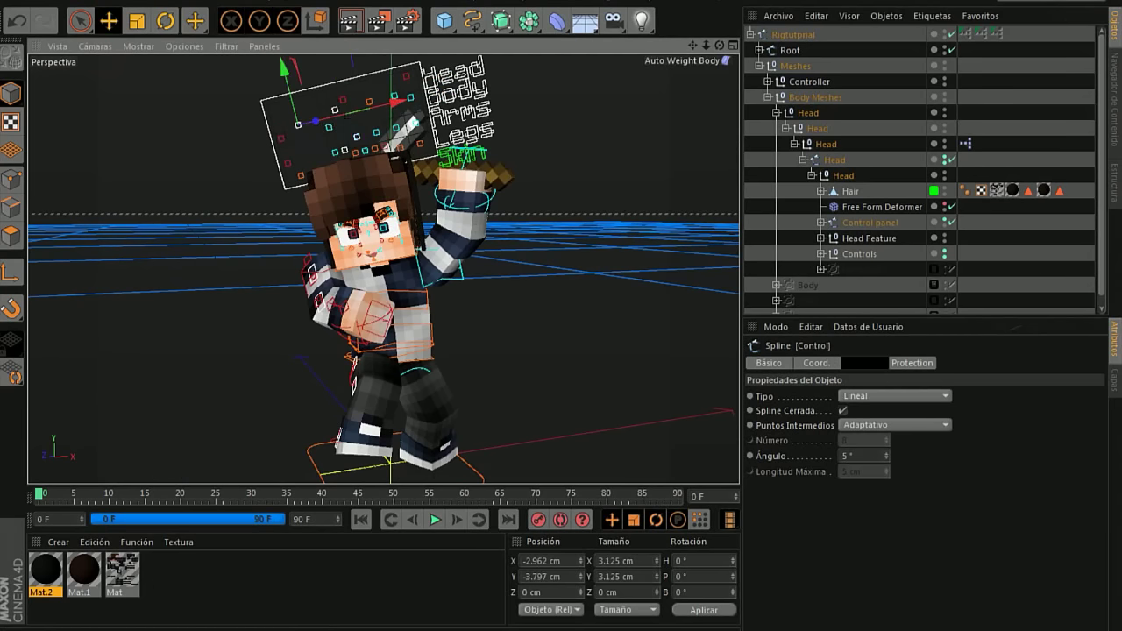
{"action": "left_click_drag", "start_coordinate": [719, 44], "coordinate": [701, 70]}
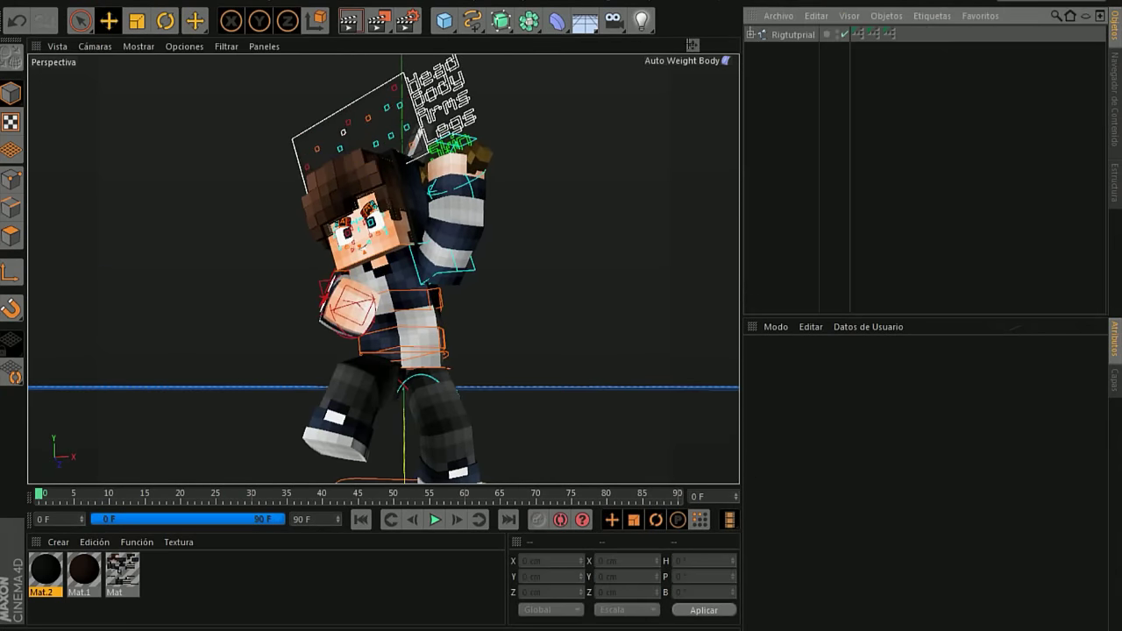
{"action": "mouse_move", "coordinate": [720, 45]}
{"action": "left_mouse_down"}
{"action": "mouse_move", "coordinate": [706, 45]}
{"action": "mouse_move", "coordinate": [719, 38]}
{"action": "left_mouse_up"}
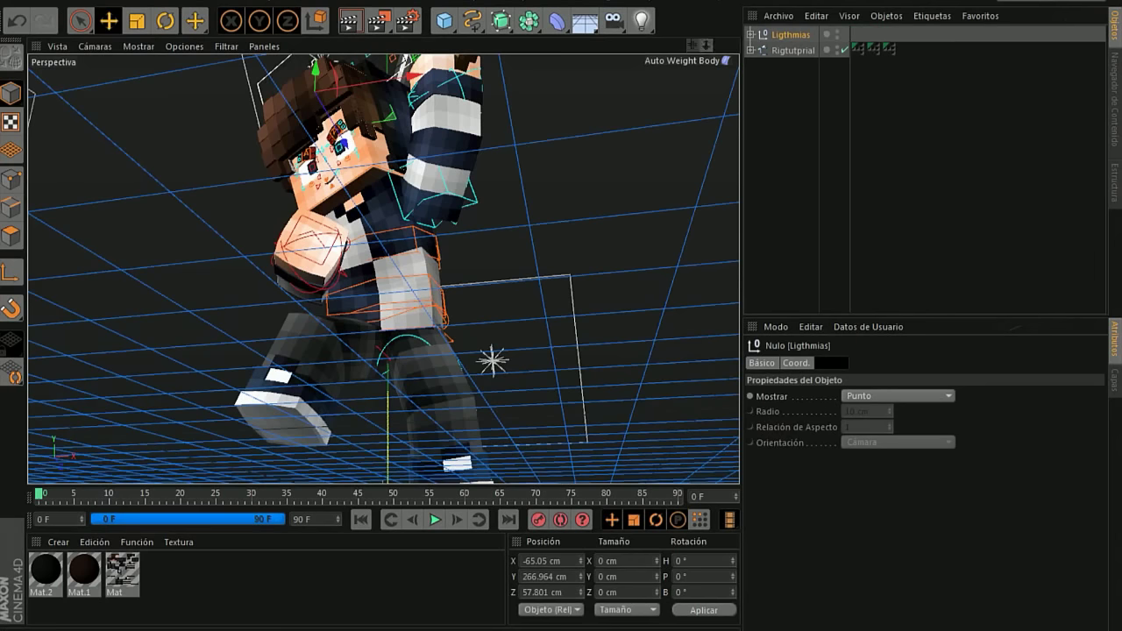
Merge the Lightroom v.4 preset from the desktop library rs_y_lig.lib4d into the scene.
{"action": "left_click_drag", "start_coordinate": [720, 45], "coordinate": [711, 49]}
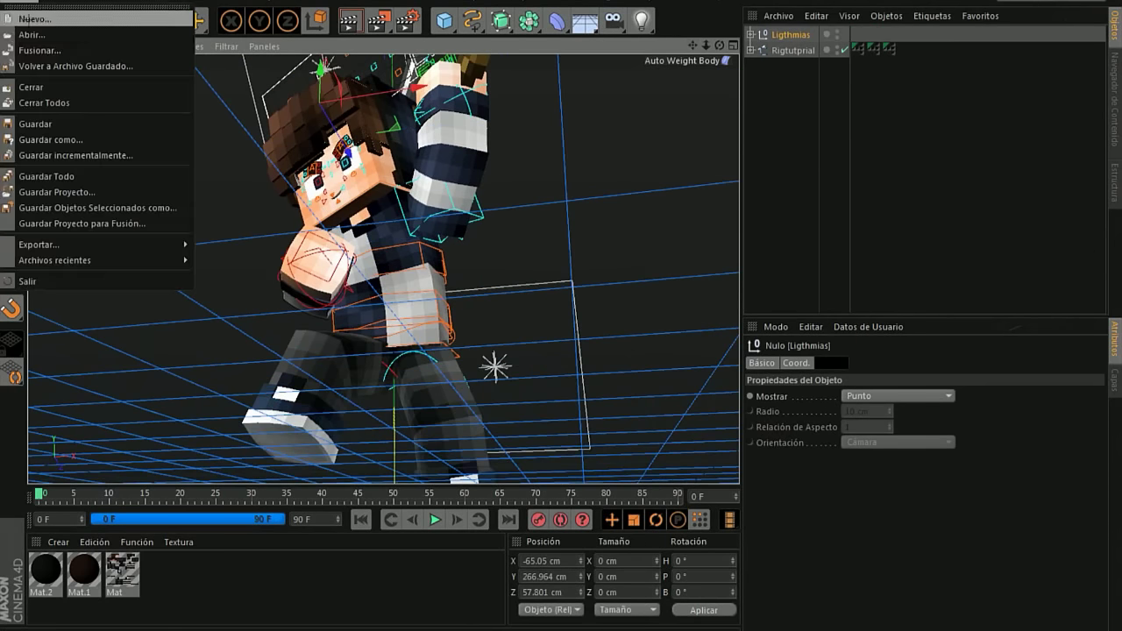
{"action": "left_click", "coordinate": [26, 32]}
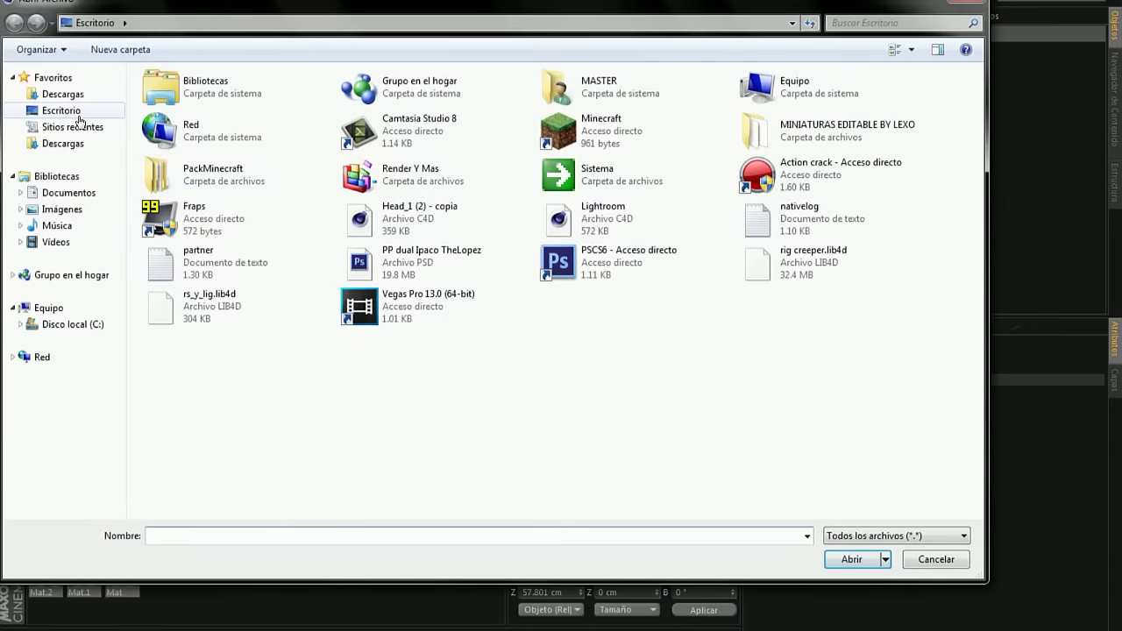
{"action": "left_click", "coordinate": [78, 121]}
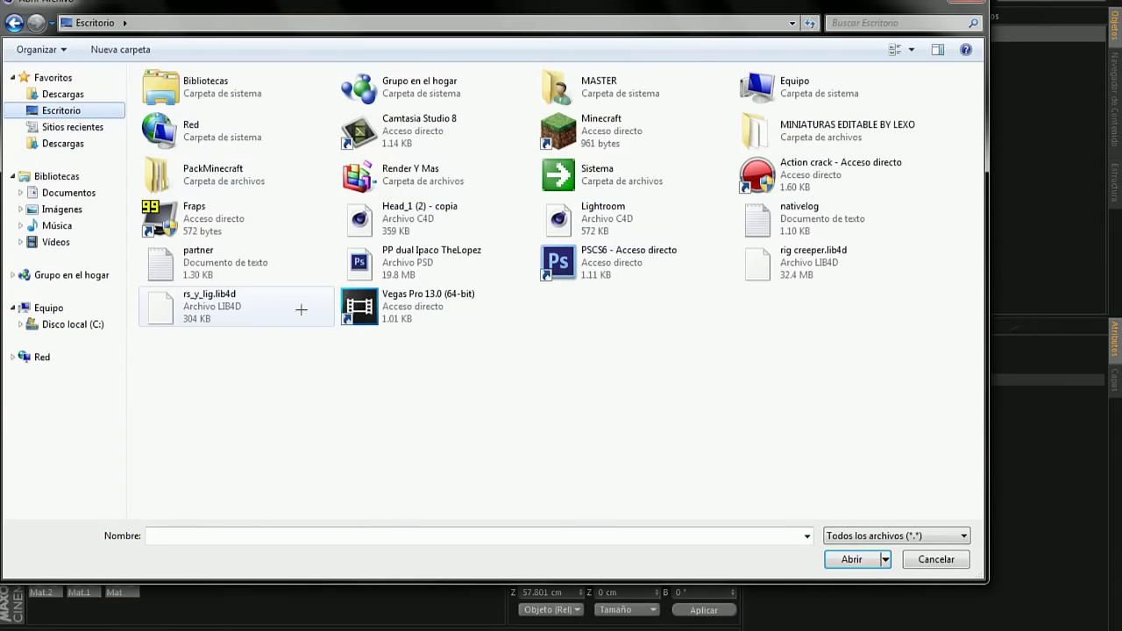
{"action": "left_click", "coordinate": [270, 309]}
{"action": "double_click", "coordinate": [269, 309]}
{"action": "left_click", "coordinate": [394, 44]}
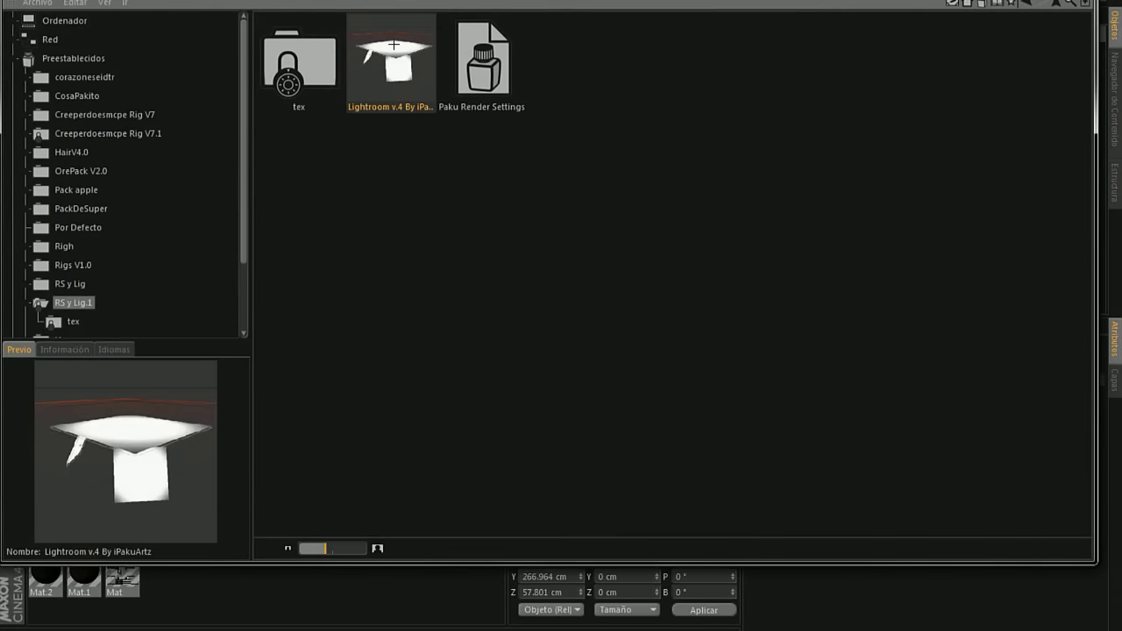
{"action": "double_click", "coordinate": [393, 44]}
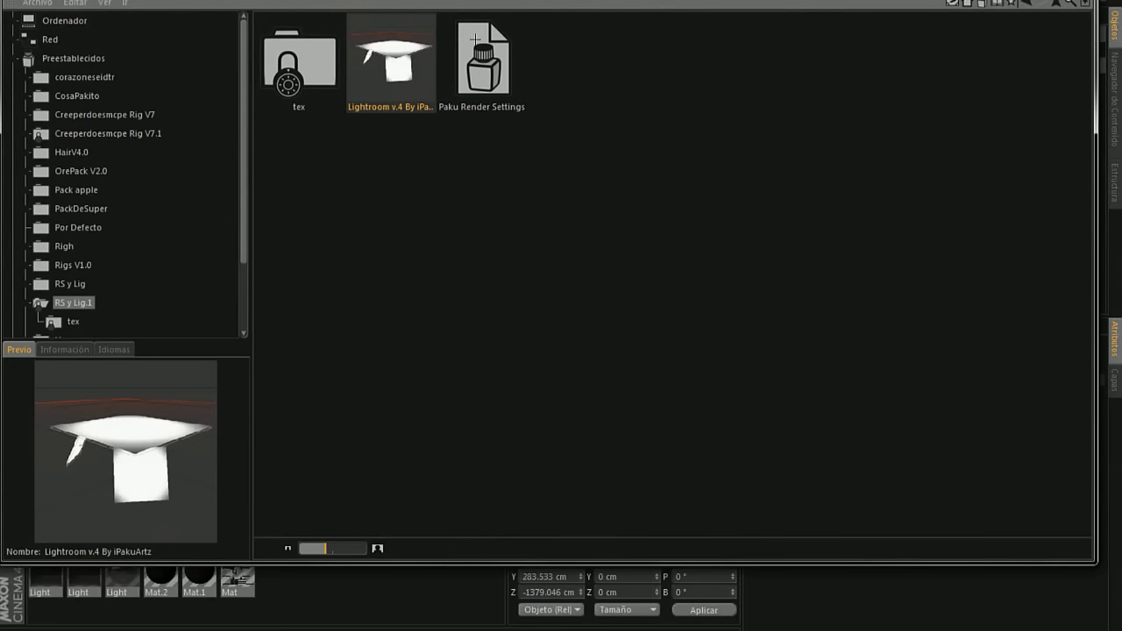
{"action": "left_click", "coordinate": [474, 39]}
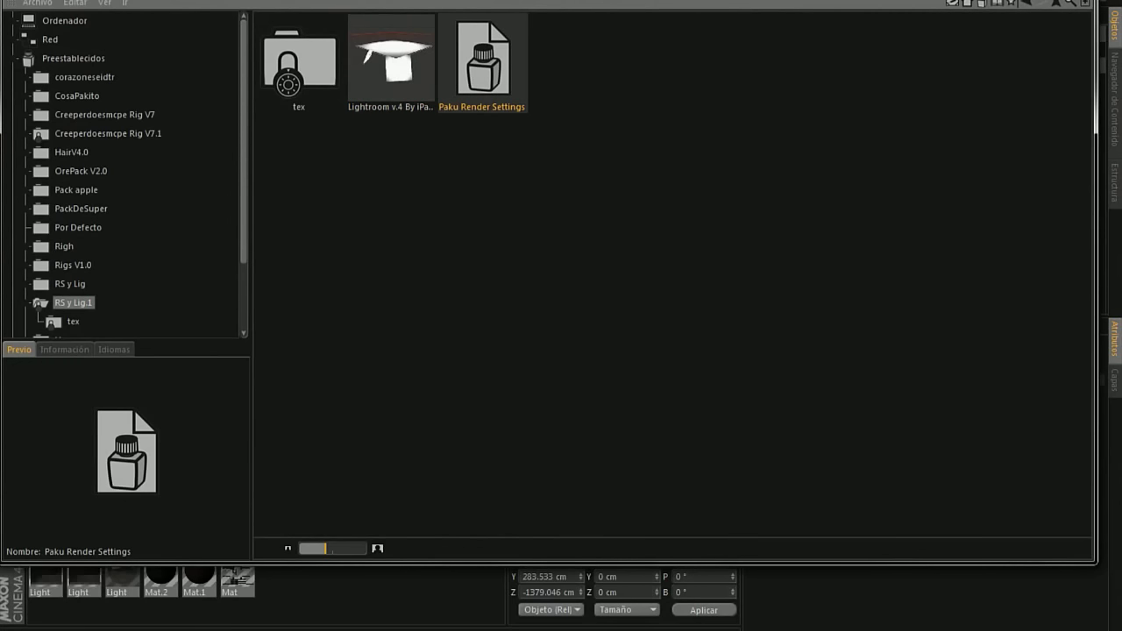
{"action": "key", "text": "shift+F8"}
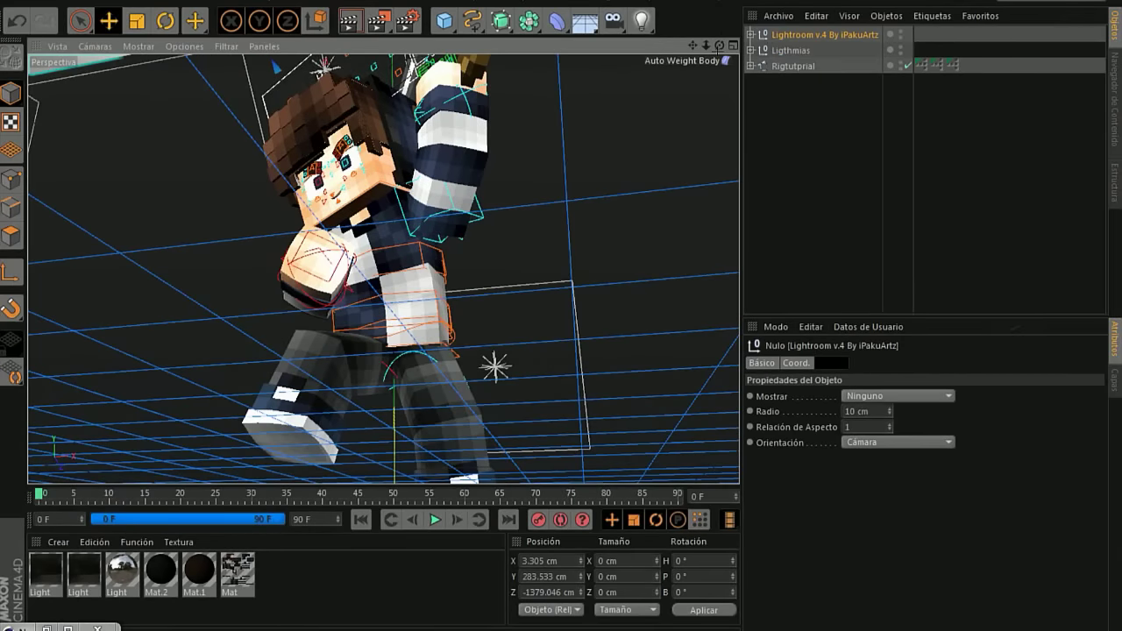
Delete the Ligthmias null and select the Lightroom v.4 preset null.
{"action": "left_click", "coordinate": [786, 51]}
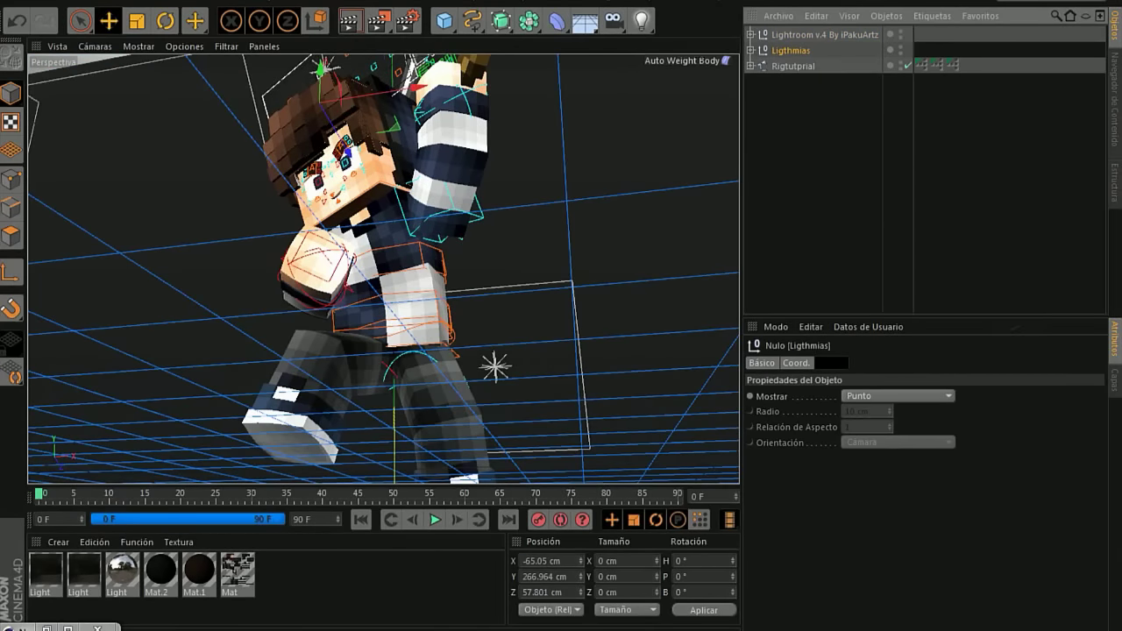
{"action": "key", "text": "Delete"}
{"action": "left_click_drag", "start_coordinate": [719, 44], "coordinate": [717, 44]}
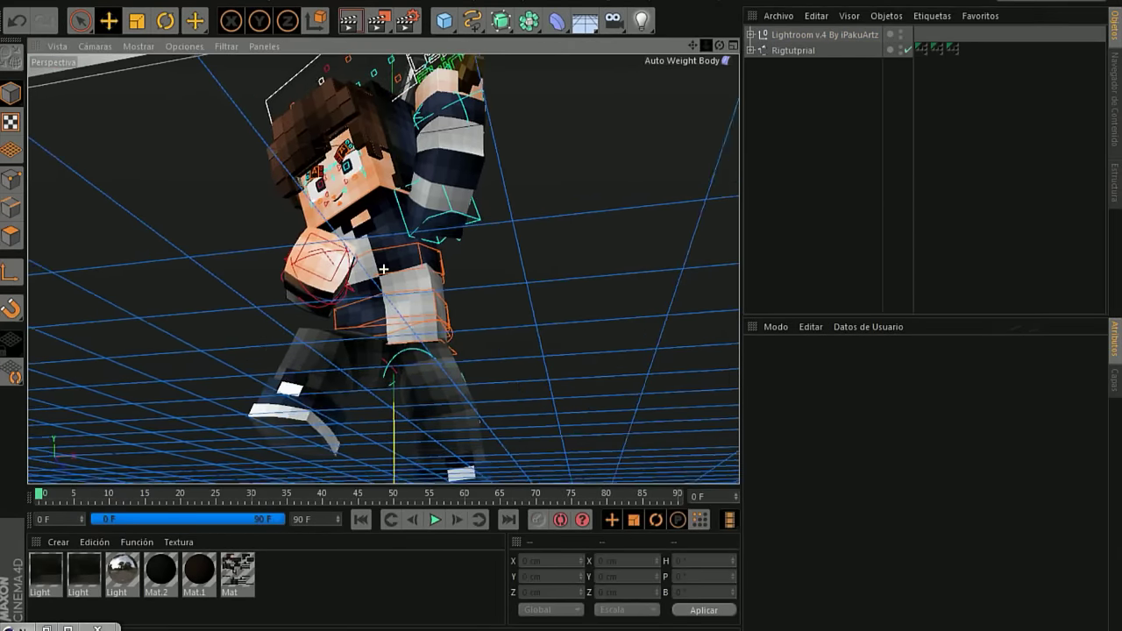
{"action": "left_click", "coordinate": [820, 36]}
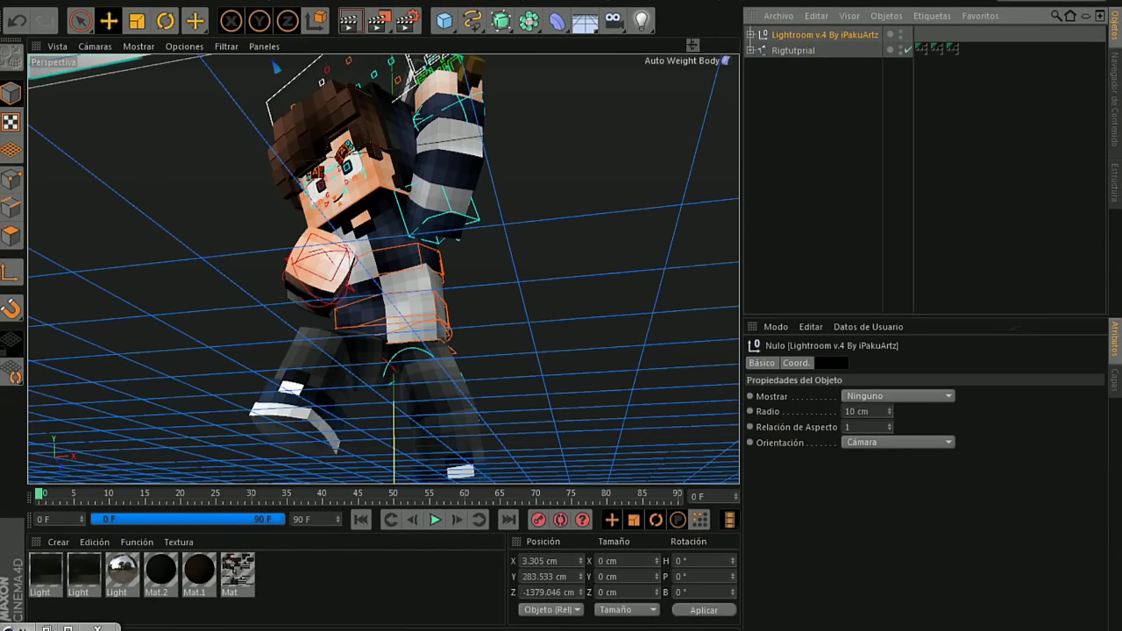
{"action": "left_click_drag", "start_coordinate": [383, 269], "coordinate": [383, 263], "text": "alt"}
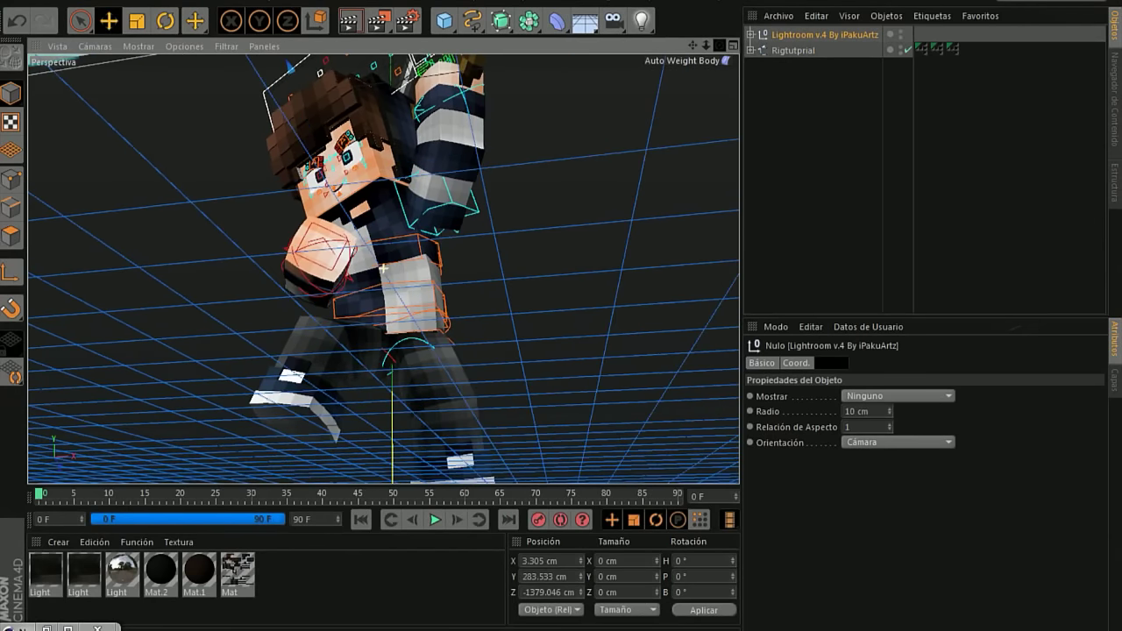
{"action": "left_click_drag", "start_coordinate": [719, 43], "coordinate": [717, 44]}
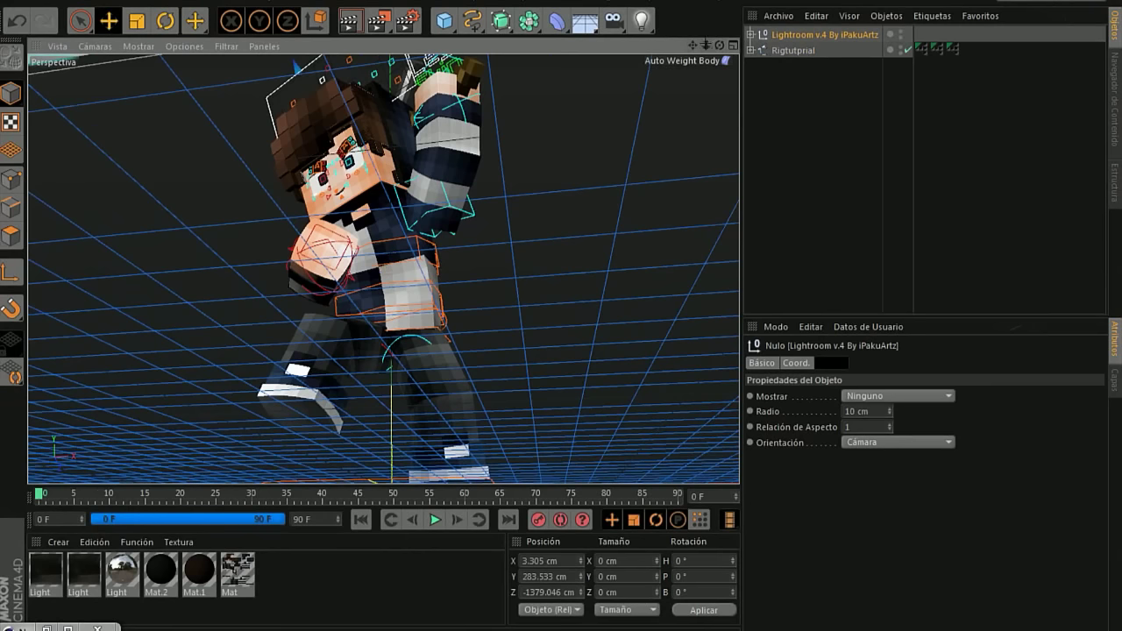
Set the render save path to Desktop\RenderTutoriall in Render Settings.
{"action": "left_click", "coordinate": [407, 20]}
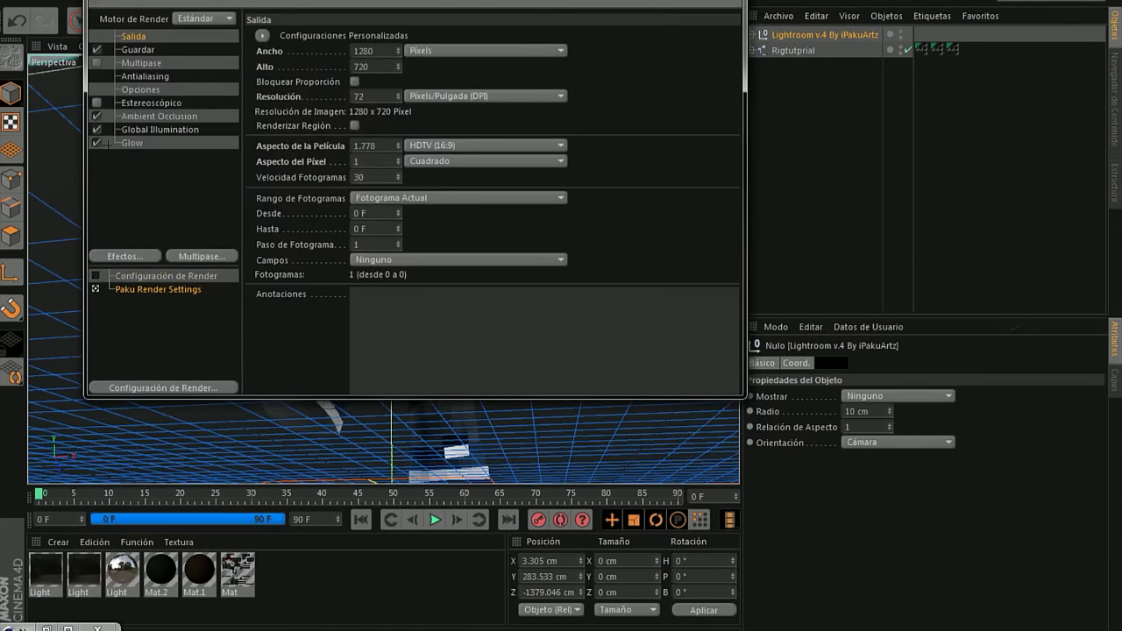
{"action": "left_click", "coordinate": [139, 50]}
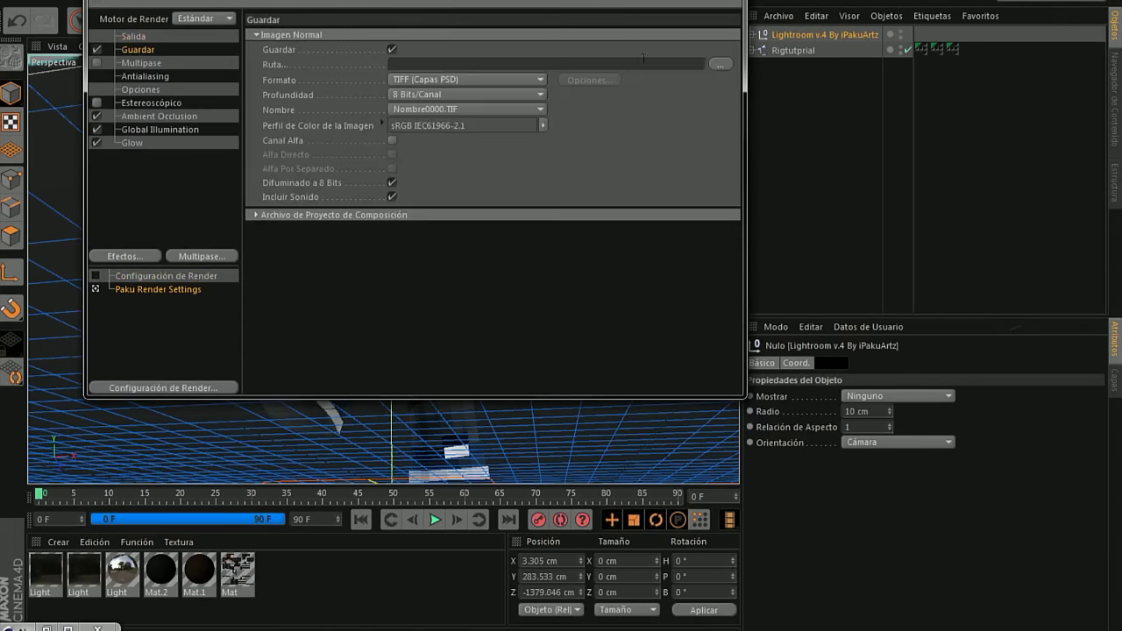
{"action": "left_click", "coordinate": [719, 64]}
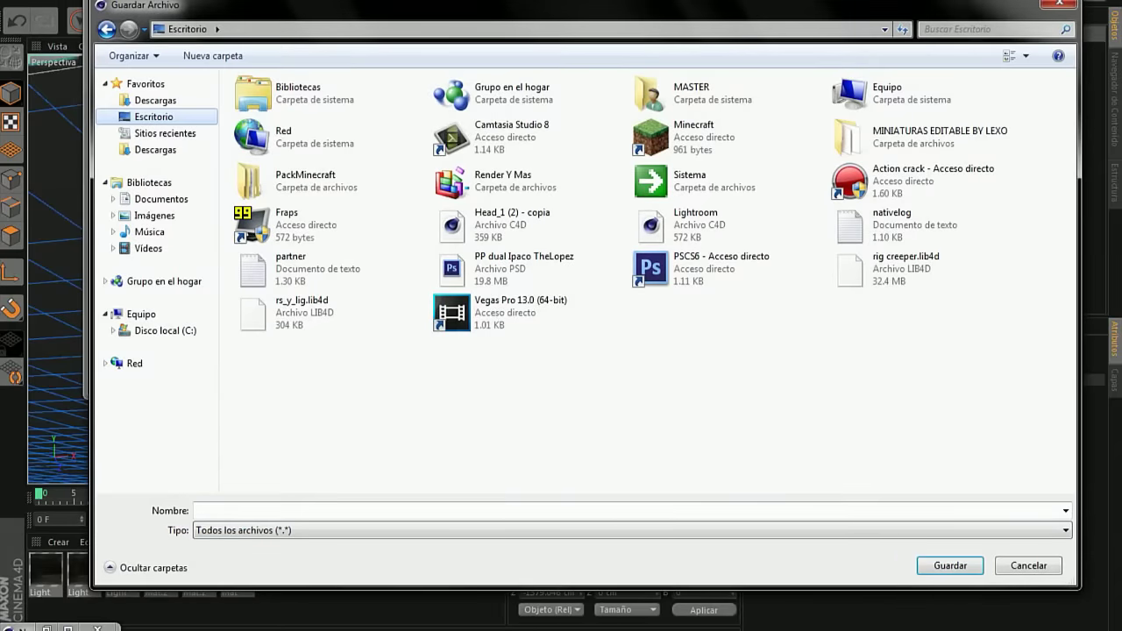
{"action": "left_click", "coordinate": [208, 510]}
{"action": "type", "text": "Rig"}
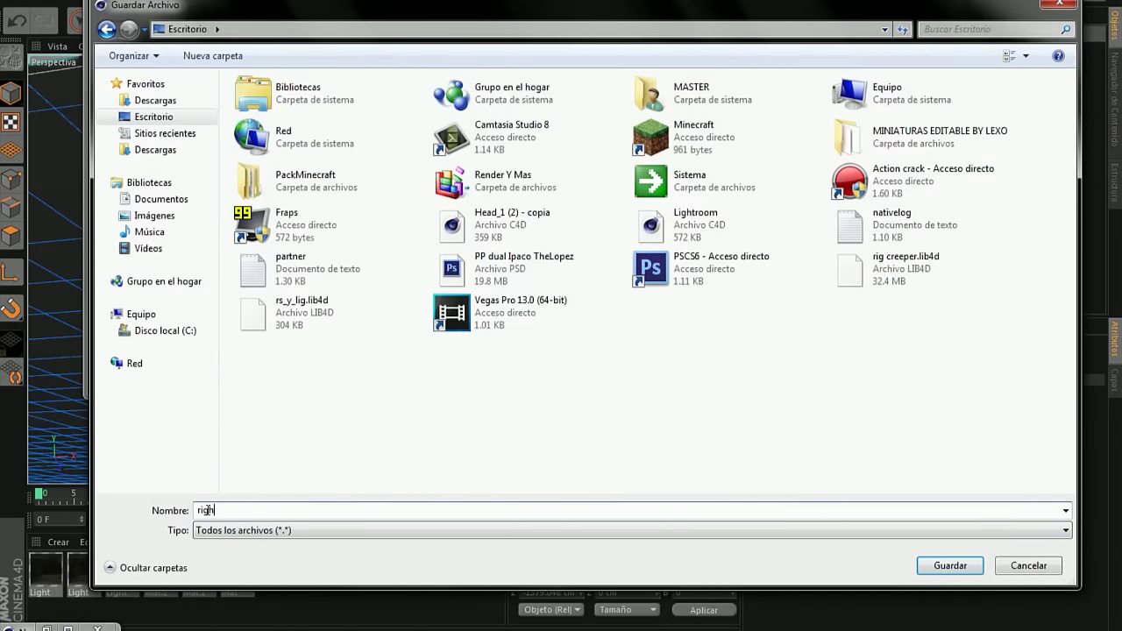
{"action": "key", "text": "BackSpace"}
{"action": "key", "text": "BackSpace"}
{"action": "type", "text": "ende"}
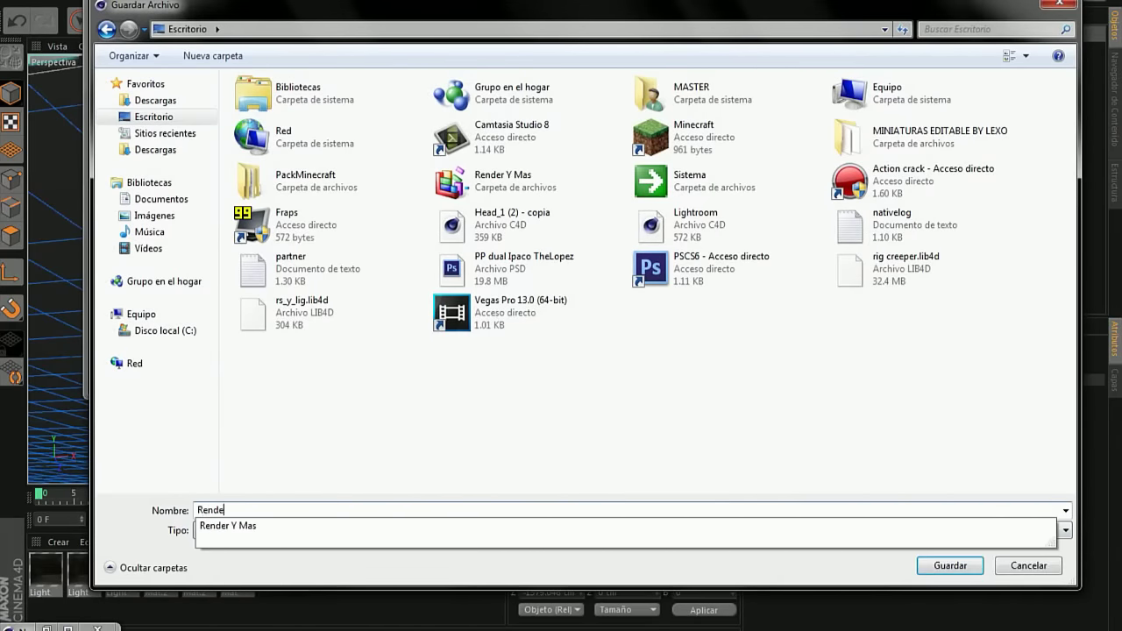
{"action": "type", "text": "rTutorial"}
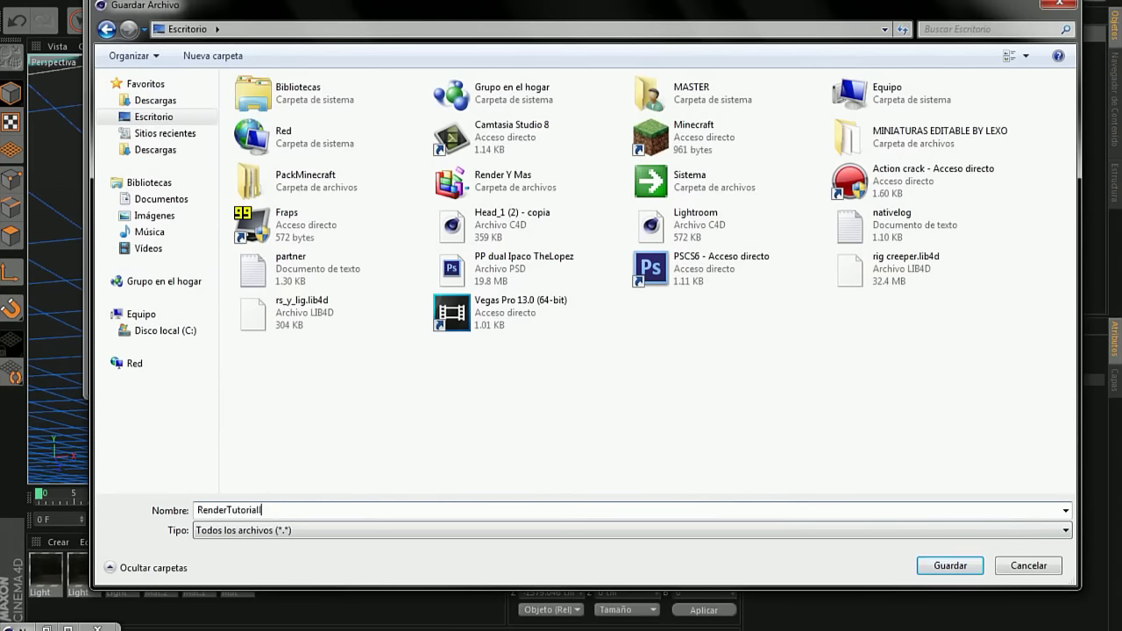
{"action": "type", "text": "."}
{"action": "key", "text": "Return"}
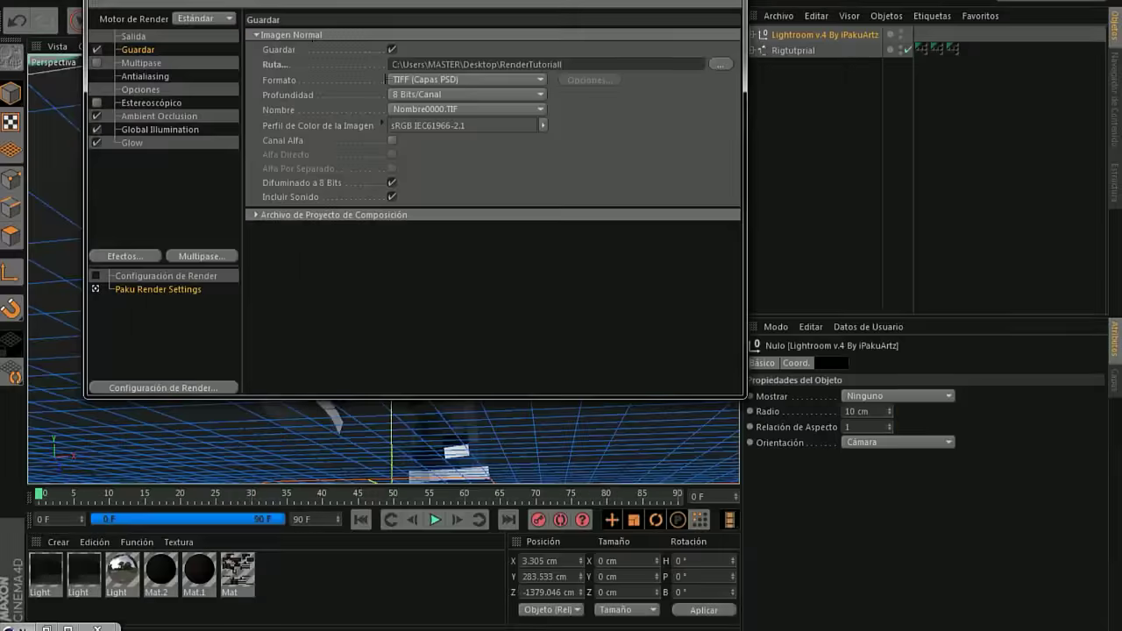
Set the output format to 8-bit PNG with the alpha channel enabled.
{"action": "left_click", "coordinate": [433, 91]}
{"action": "left_click", "coordinate": [420, 81]}
{"action": "left_click", "coordinate": [419, 80]}
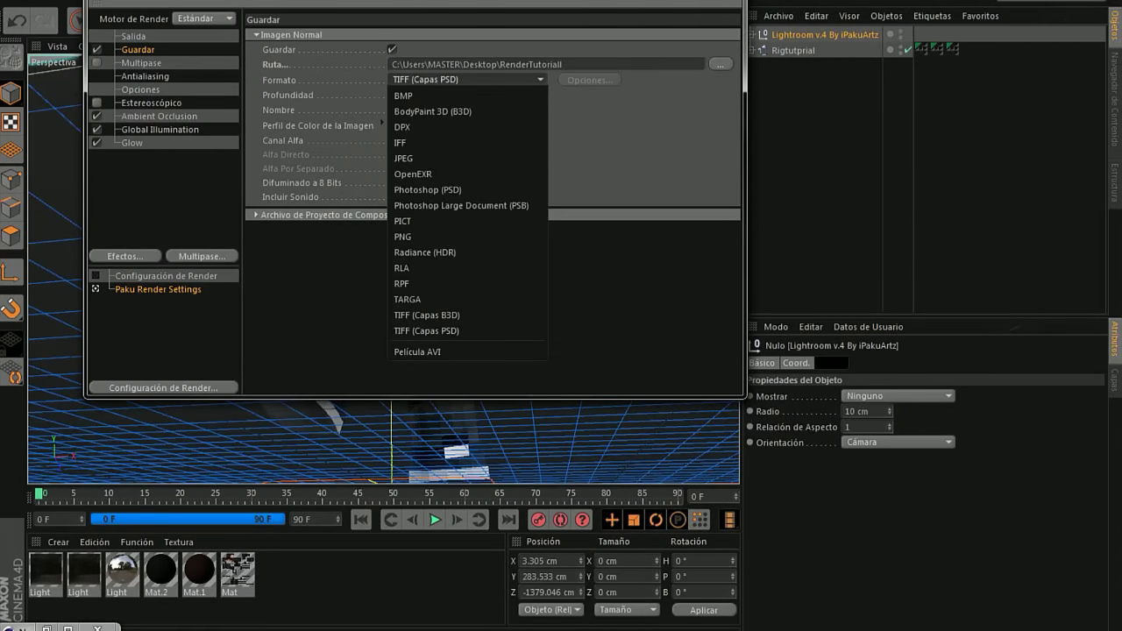
{"action": "left_click", "coordinate": [403, 237]}
{"action": "left_click", "coordinate": [406, 94]}
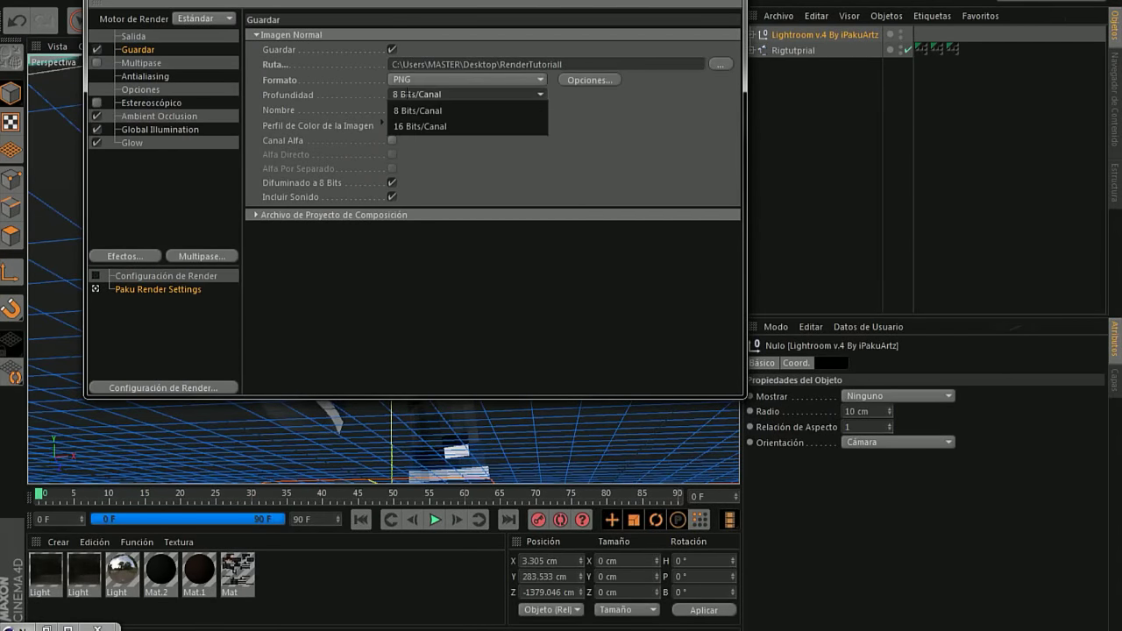
{"action": "left_click", "coordinate": [407, 94]}
{"action": "left_click", "coordinate": [391, 140]}
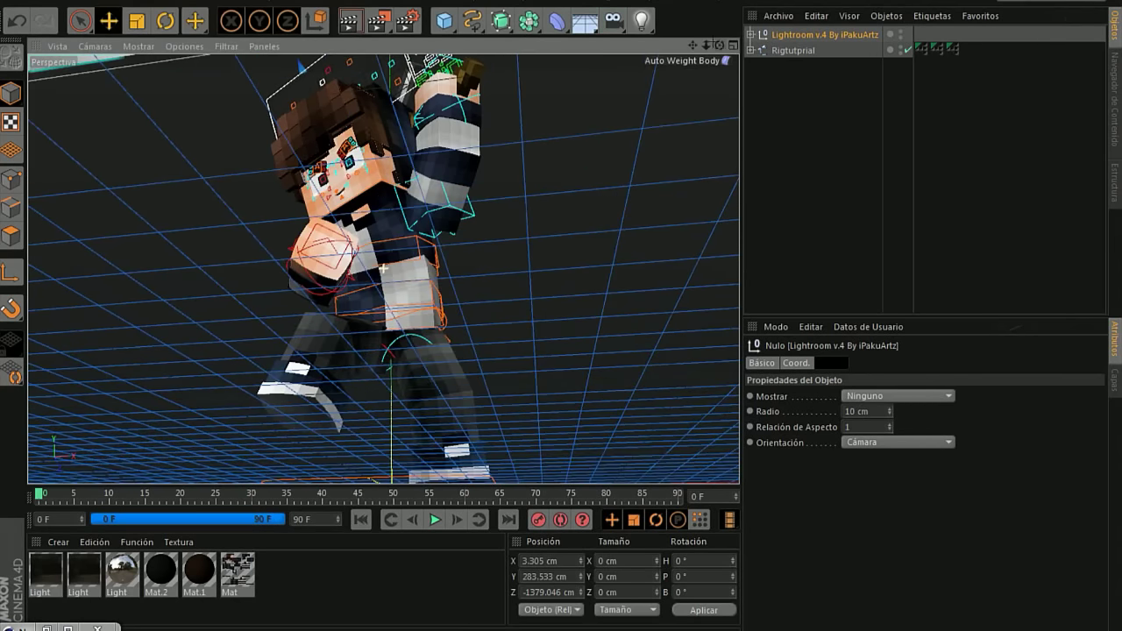
Preview the render, then add a camera from the current view with 30 mm focal length.
{"action": "left_click_drag", "start_coordinate": [718, 45], "coordinate": [730, 47]}
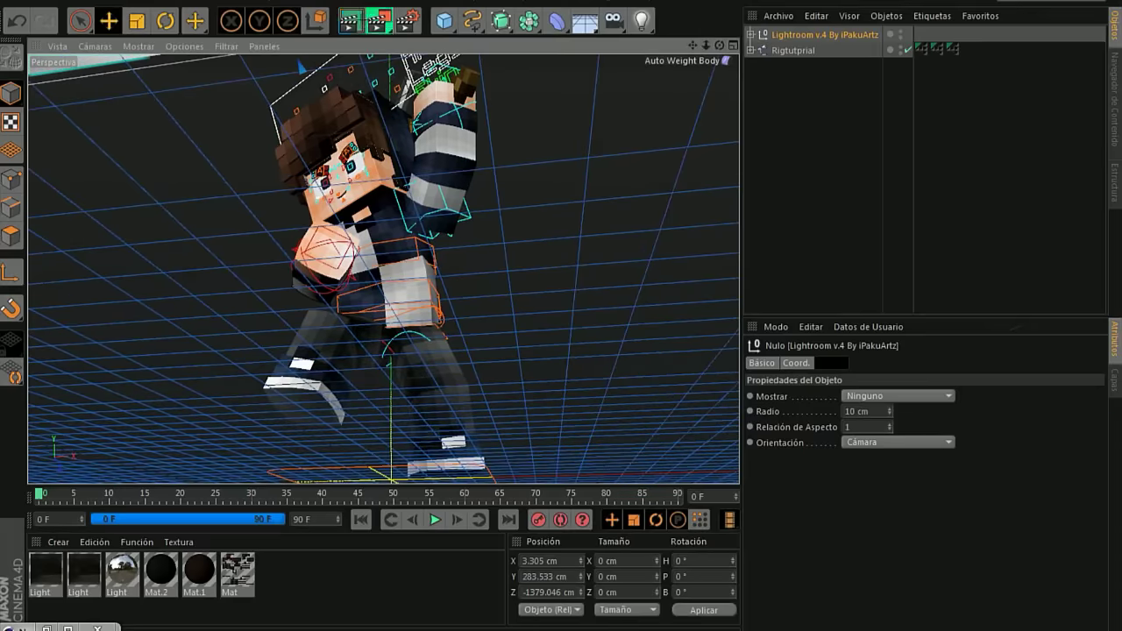
{"action": "left_click", "coordinate": [349, 21]}
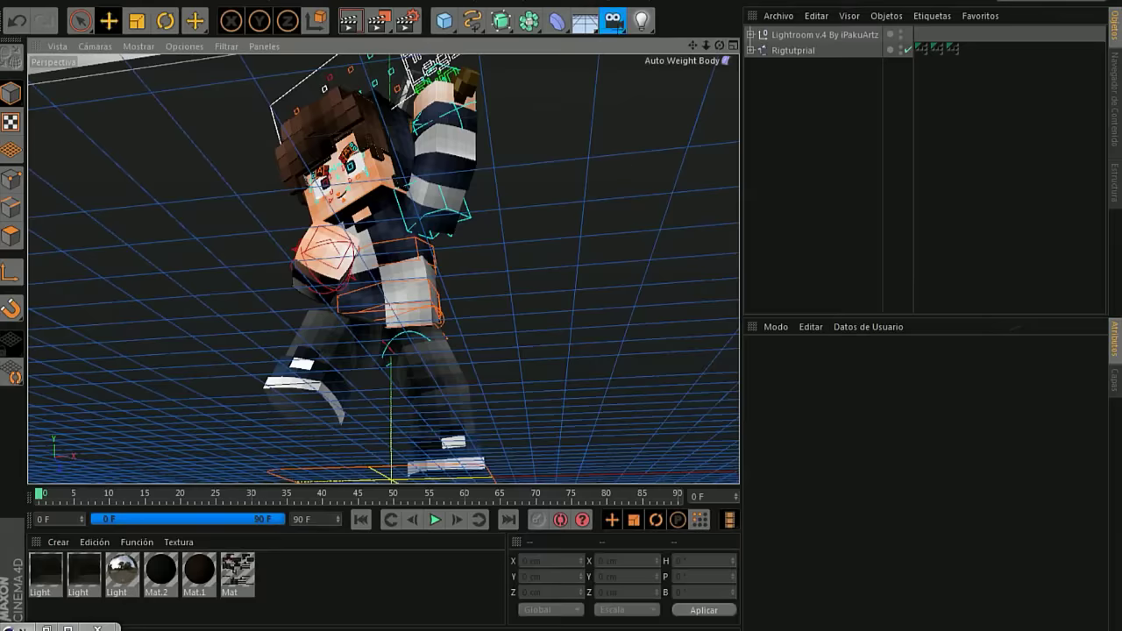
{"action": "left_click", "coordinate": [613, 20]}
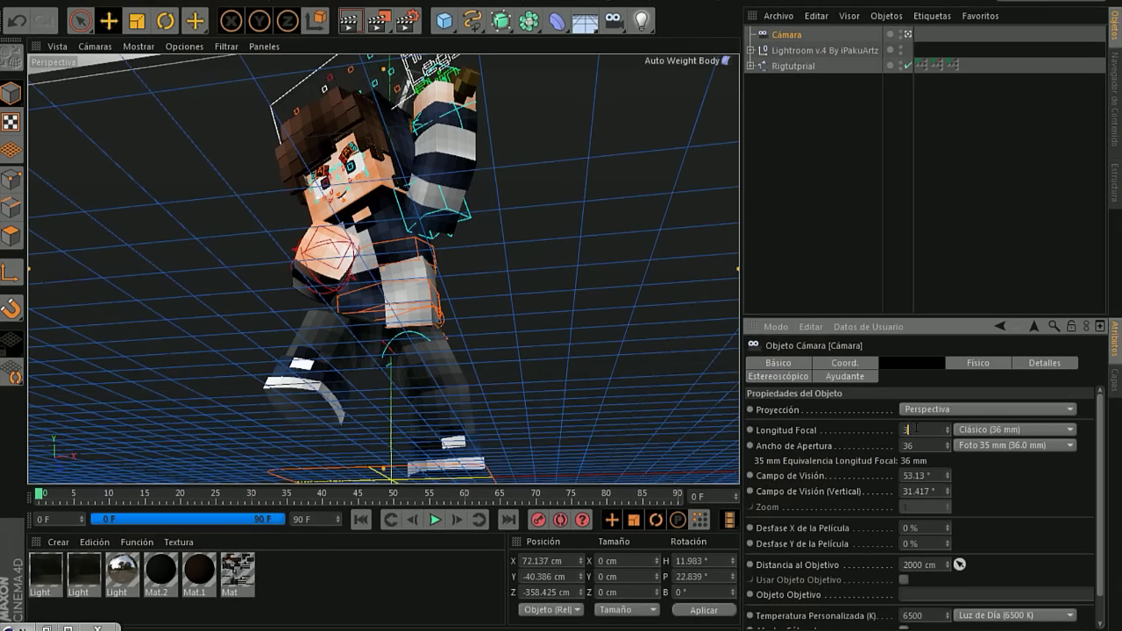
{"action": "double_click", "coordinate": [909, 429]}
{"action": "type", "text": "30"}
{"action": "key", "text": "Return"}
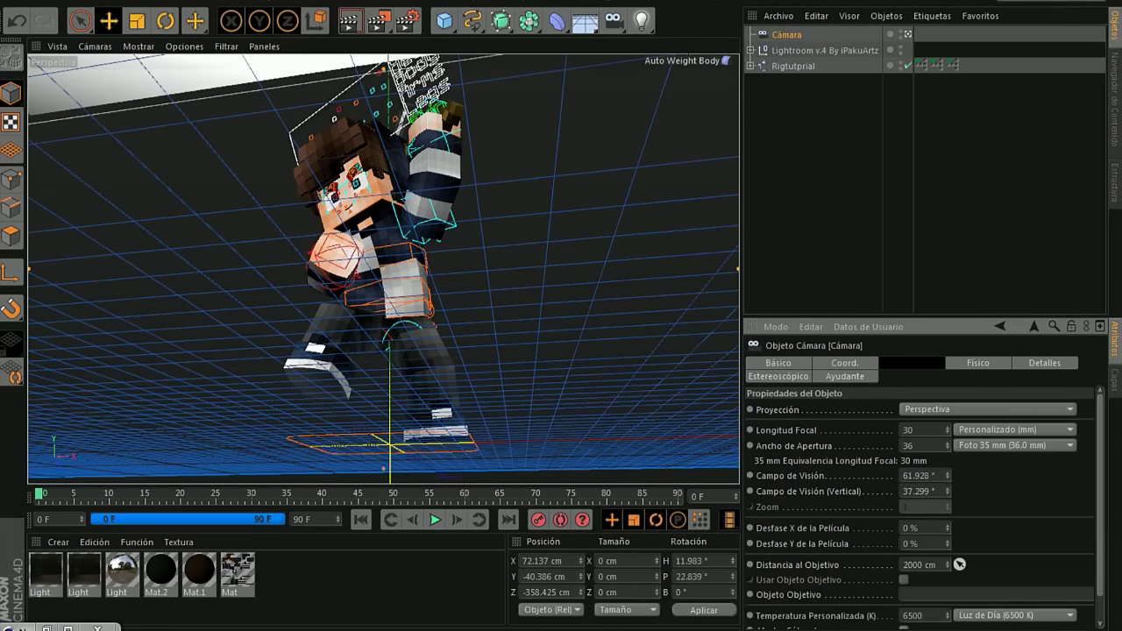
Dolly the camera closer to the character and check the Lightroom v.4 preset contents.
{"action": "left_click_drag", "start_coordinate": [706, 45], "coordinate": [728, 44]}
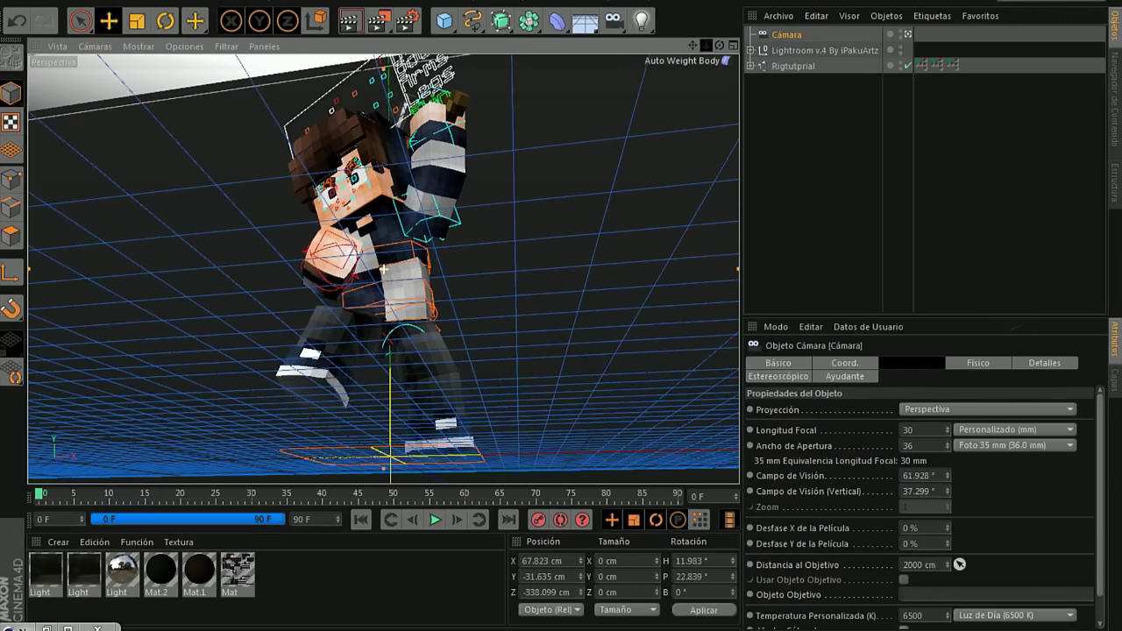
{"action": "left_click", "coordinate": [793, 66]}
{"action": "left_click", "coordinate": [815, 132]}
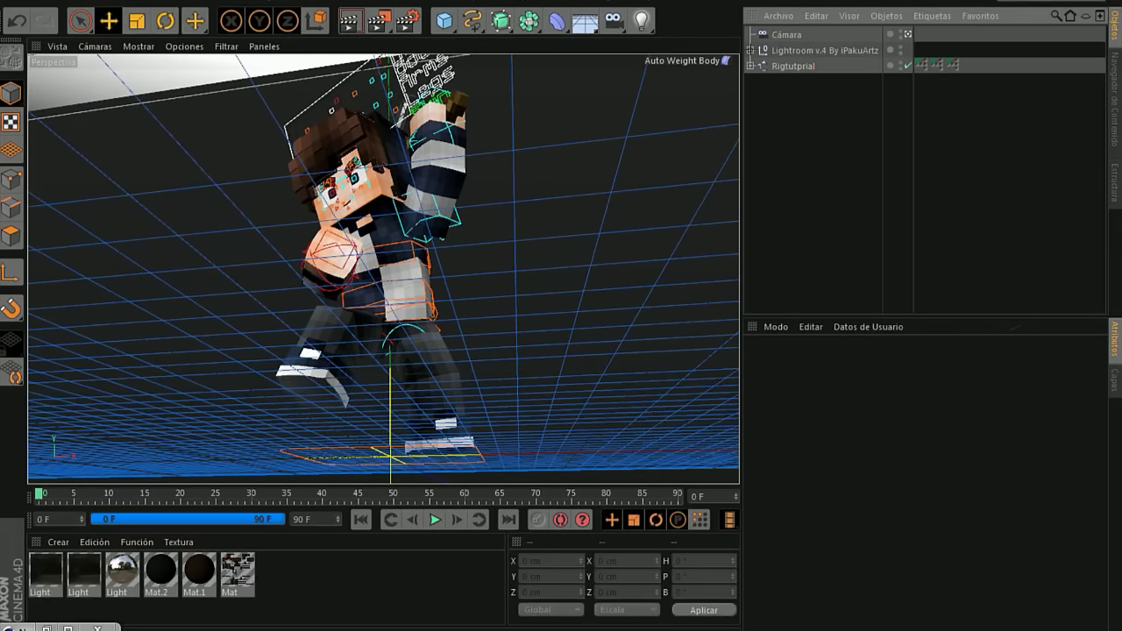
{"action": "left_click", "coordinate": [750, 50]}
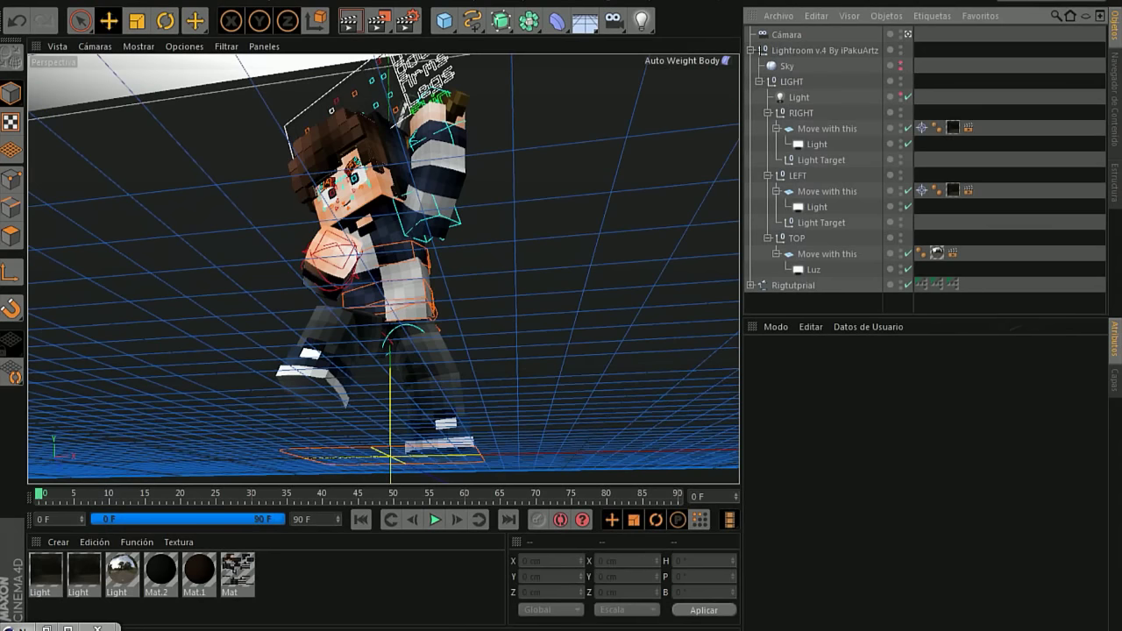
{"action": "left_click", "coordinate": [750, 50]}
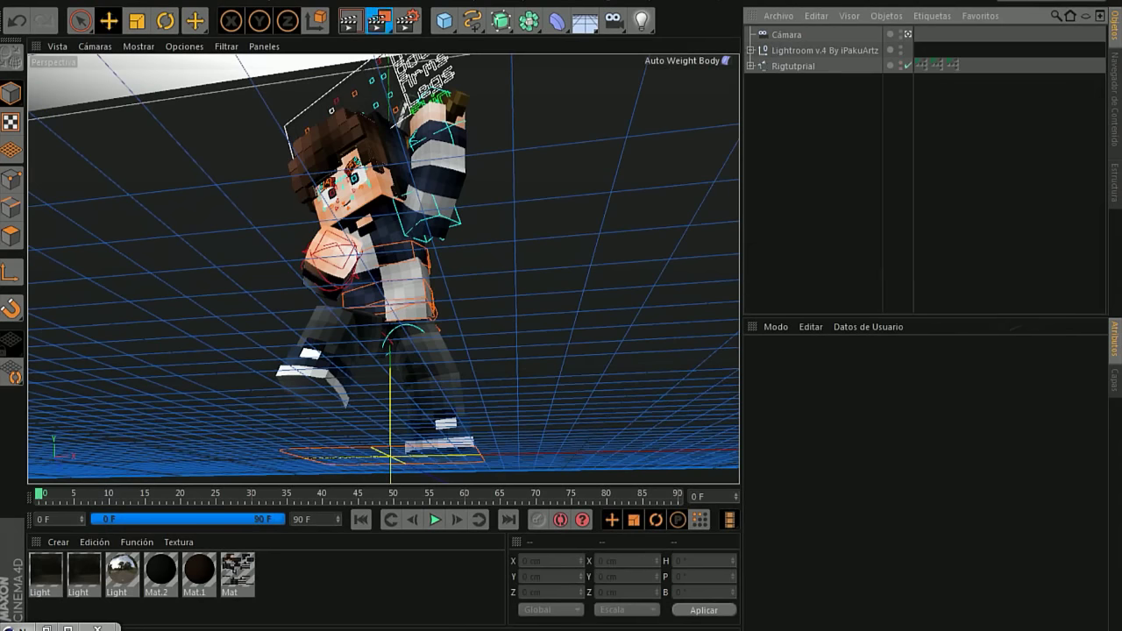
Render the 1280x720 RenderTutoriall.png to the Picture Viewer and zoom in on it.
{"action": "left_click", "coordinate": [377, 20]}
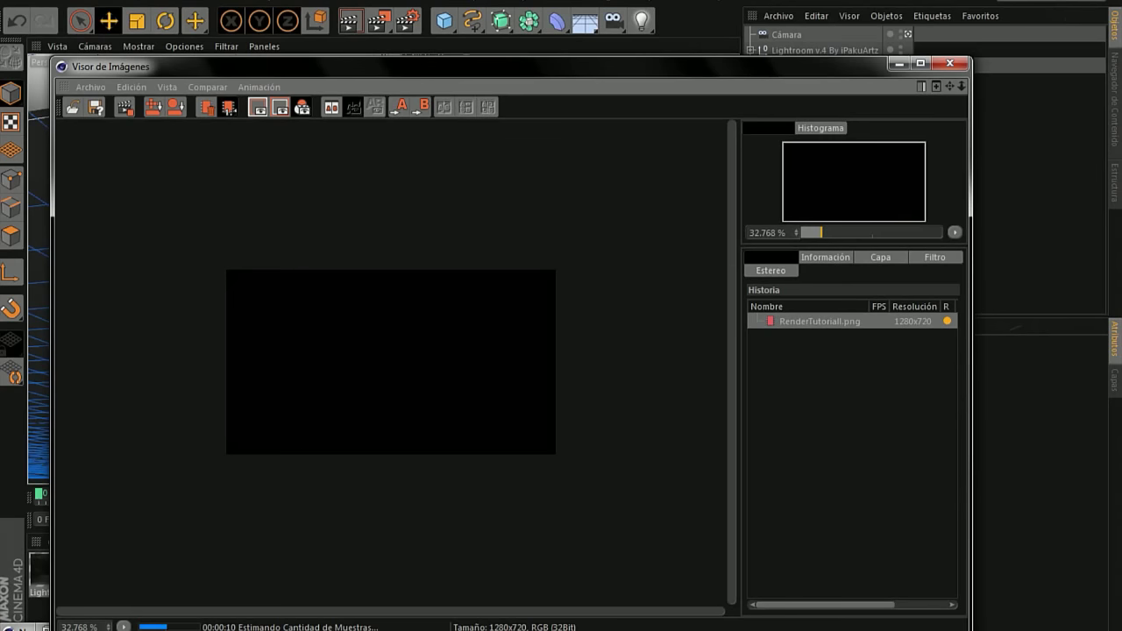
{"action": "scroll", "coordinate": [391, 362], "scroll_direction": "up", "scroll_amount": 2}
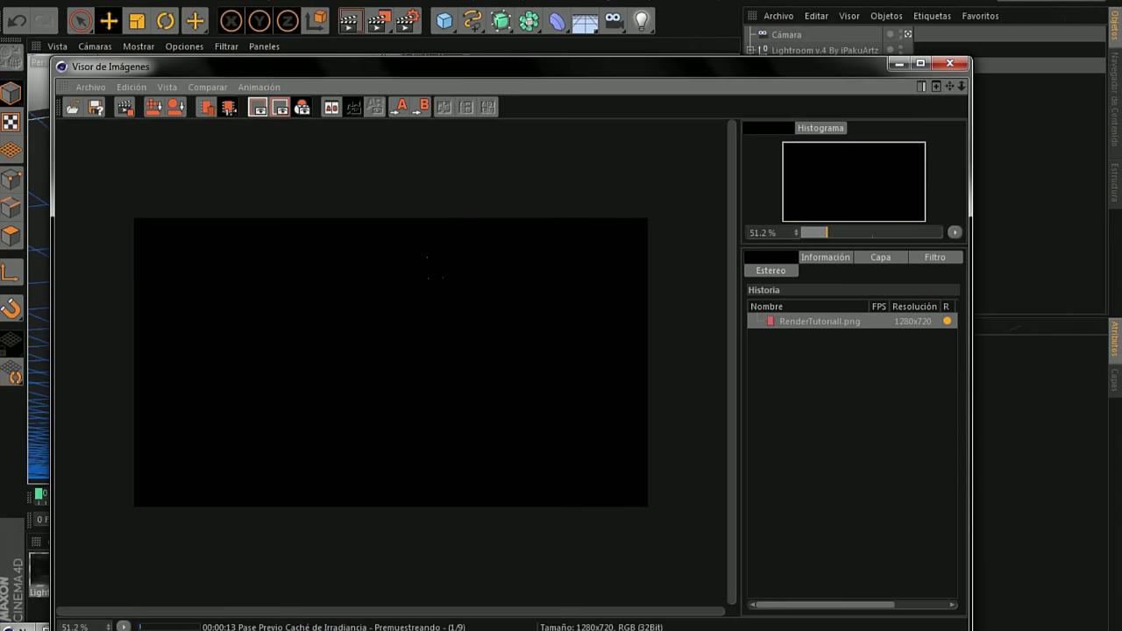